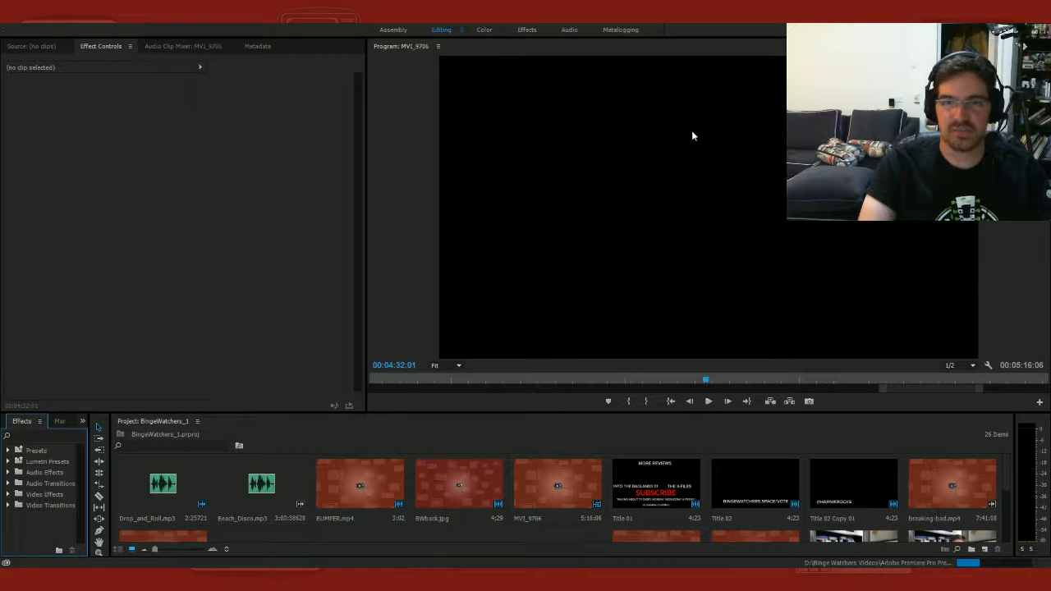
Step: Delete the ten old media items from the project: the MVI_0997, MVI_0998, MVI_0999 and MVI_1000 clips and the six still images after them
left_click(287, 175)
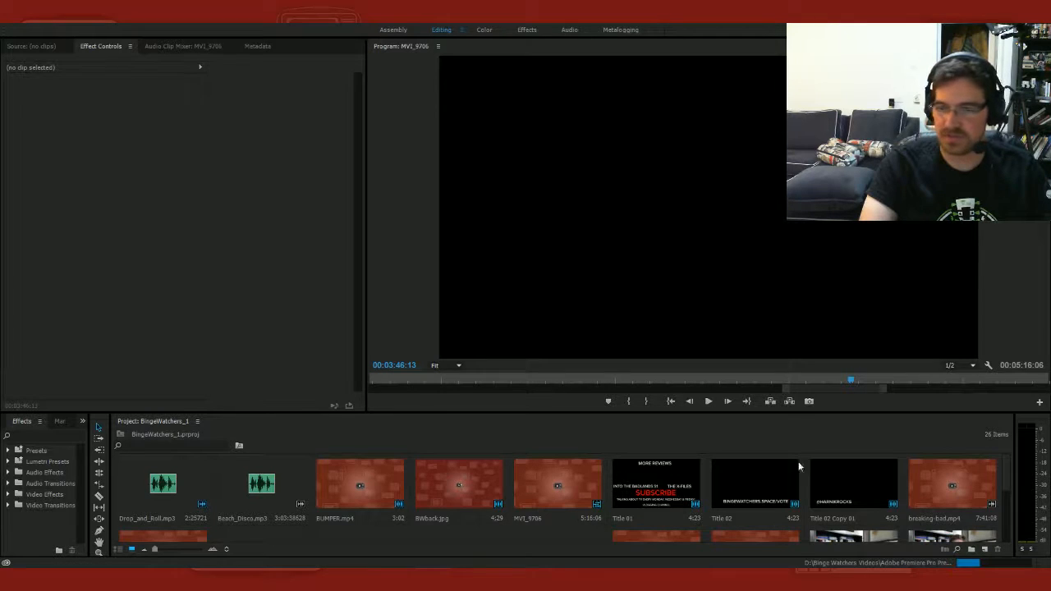
scroll(674, 493, "down", 5)
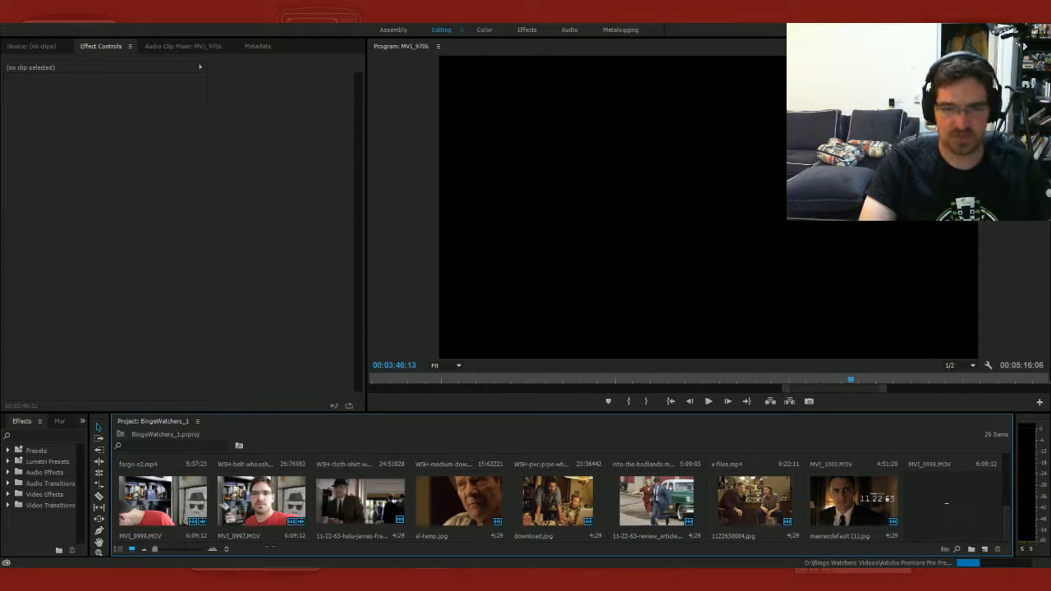
left_click_drag(947, 508, 213, 506)
left_click(933, 505)
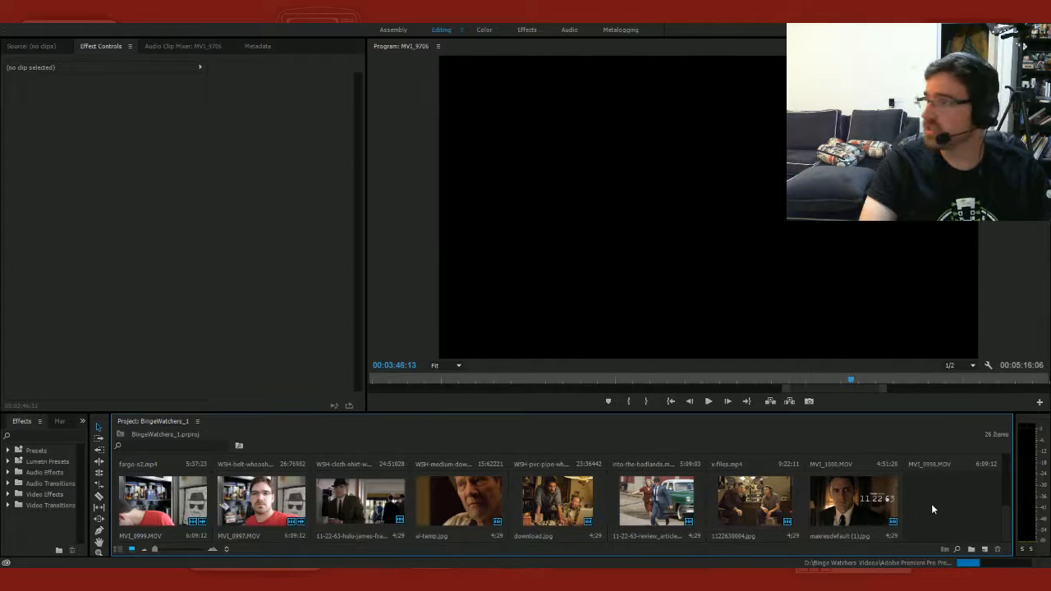
left_click_drag(933, 505, 658, 506)
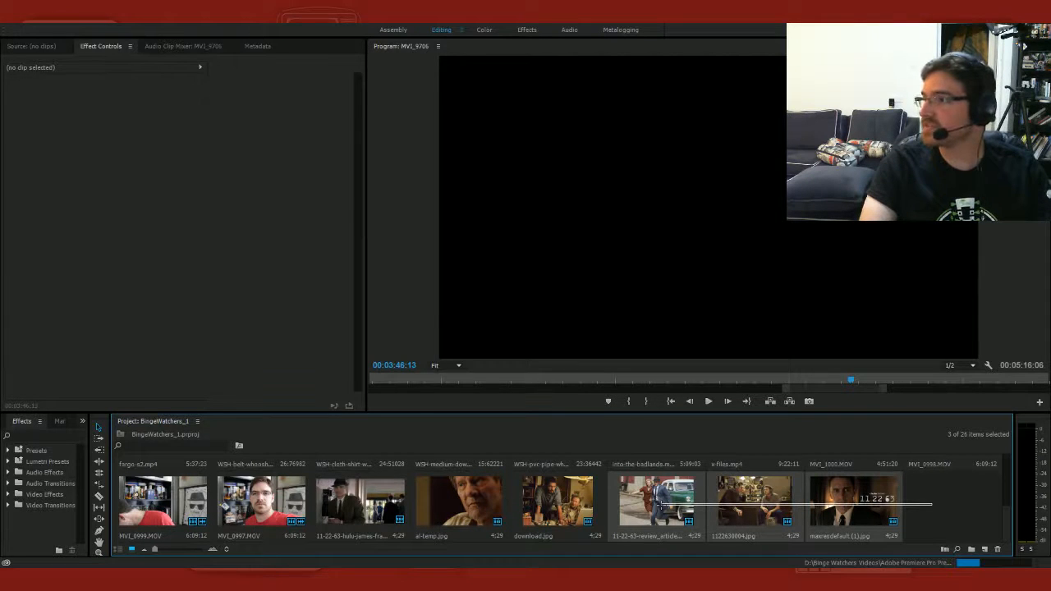
left_click_drag(658, 505, 173, 506)
scroll(862, 510, "up", 1)
left_click(955, 508, "ctrl")
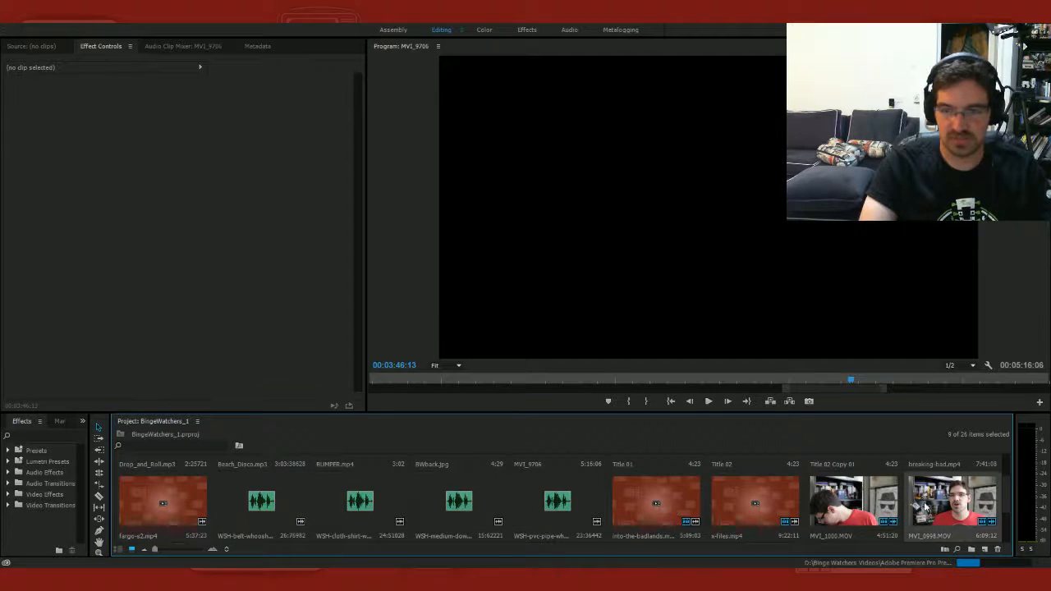
left_click(861, 503, "ctrl")
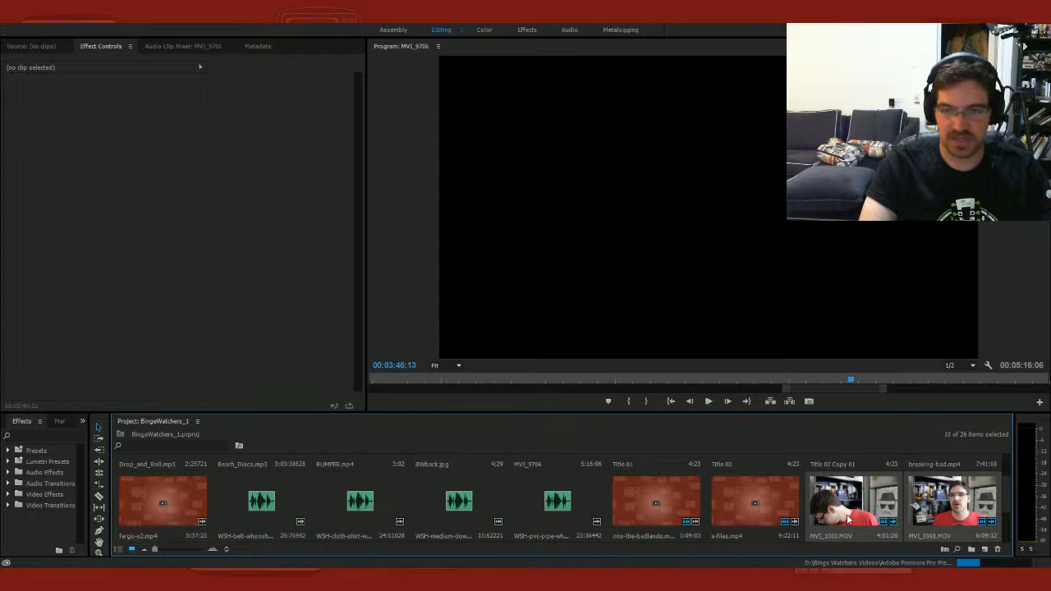
scroll(849, 517, "down", 1)
scroll(849, 518, "up", 1)
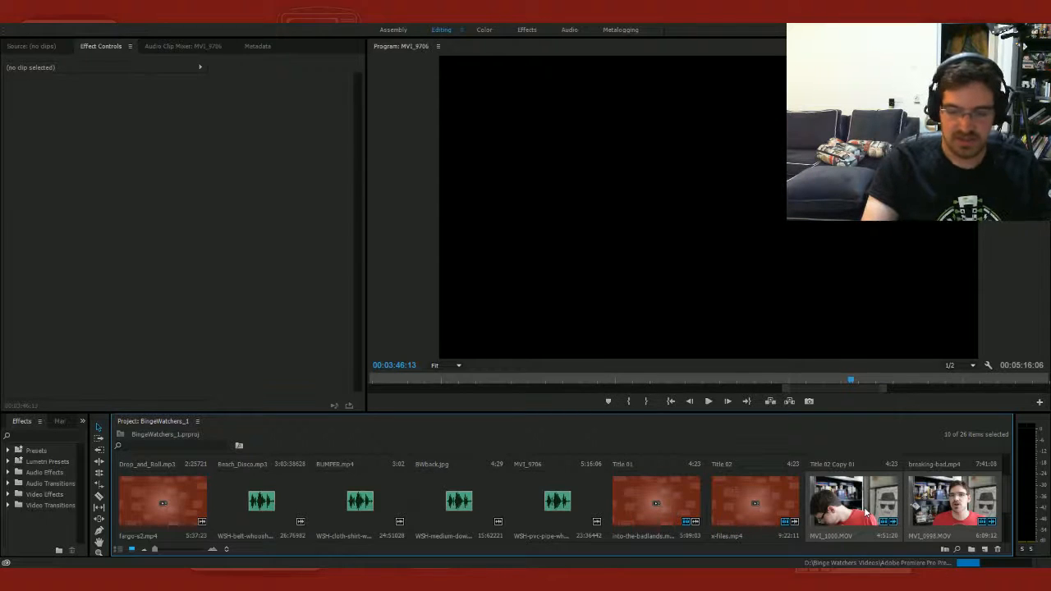
key("Delete")
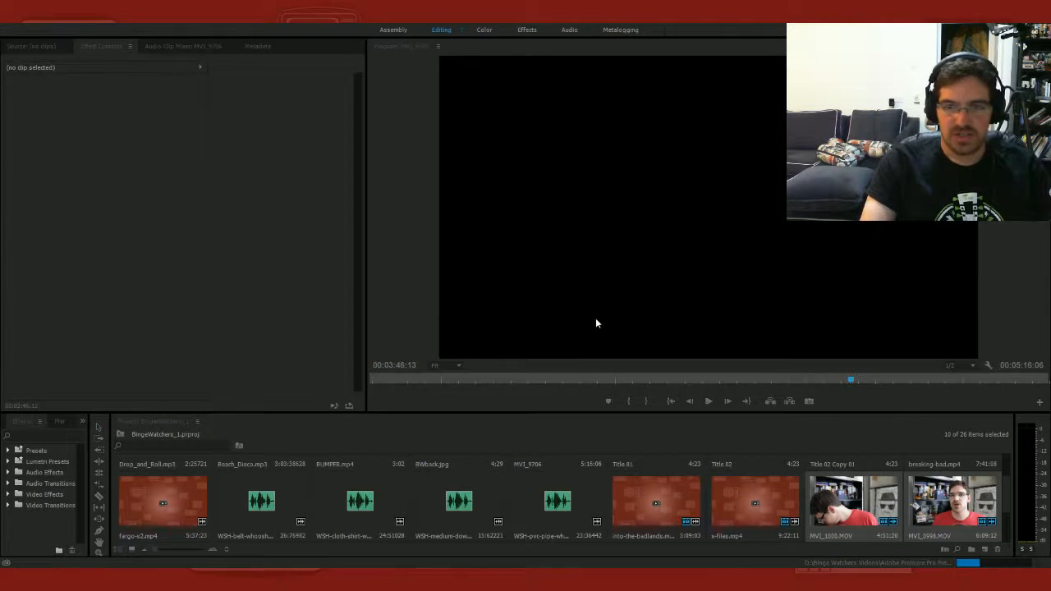
key("Return")
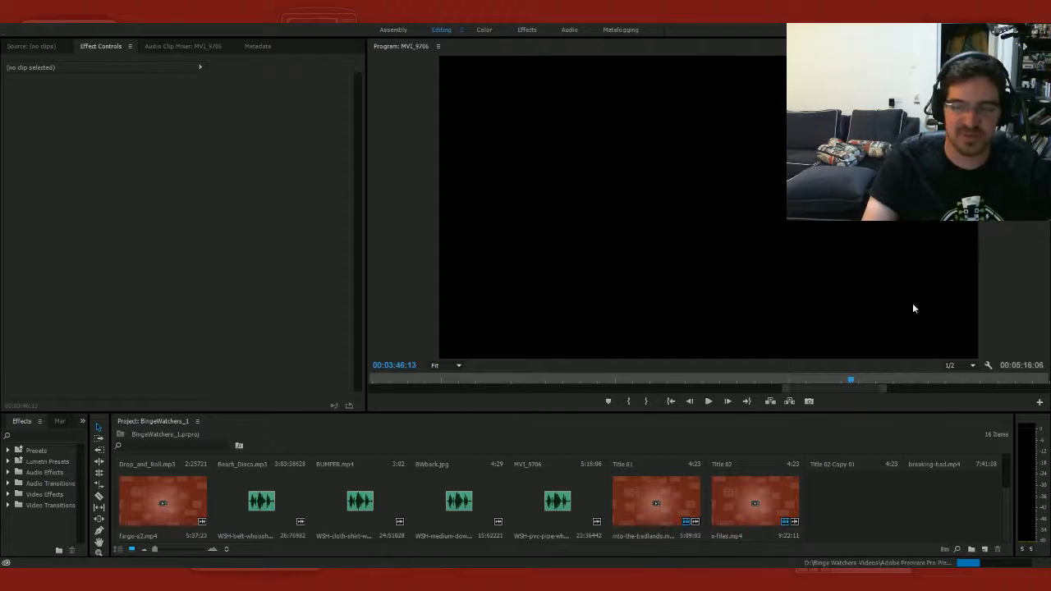
Step: Import the three new MOV clips, including MVI_1001.MOV and MVI_1002.MOV, into the project
double_click(887, 507)
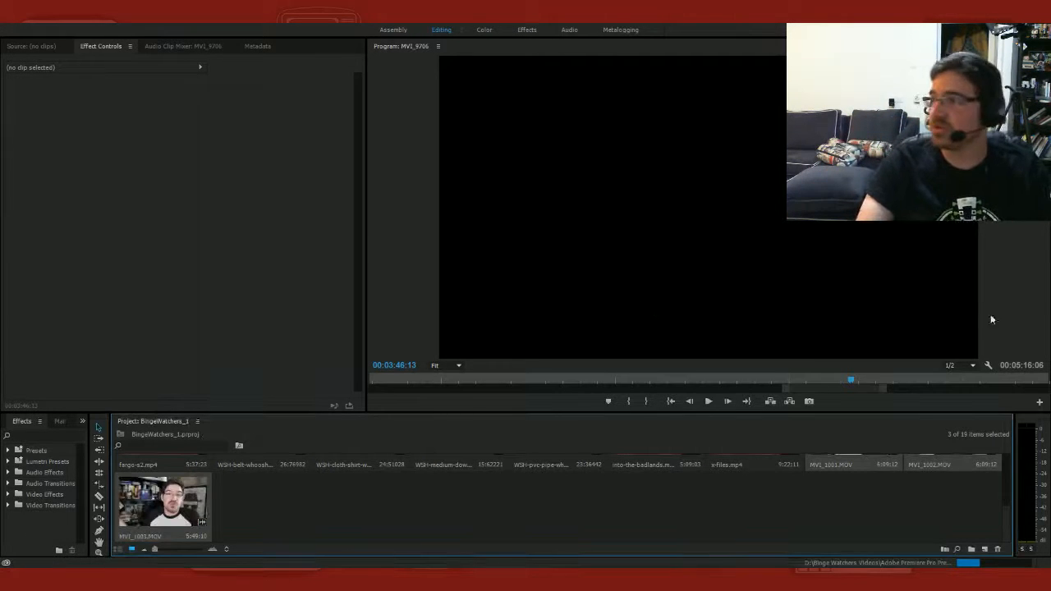
left_click(311, 518)
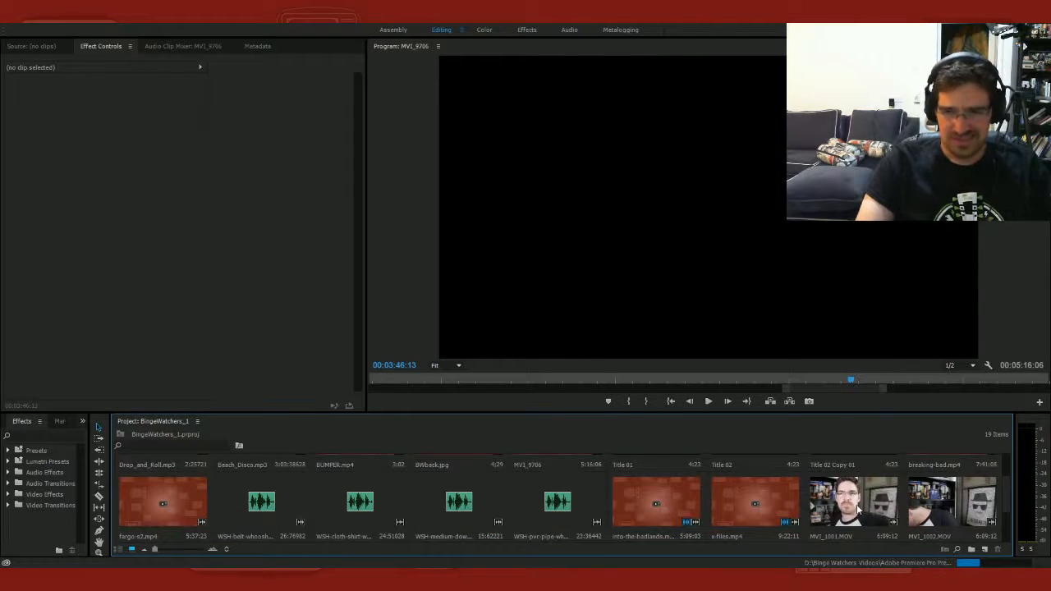
scroll(637, 525, "down", 2)
scroll(399, 516, "up", 2)
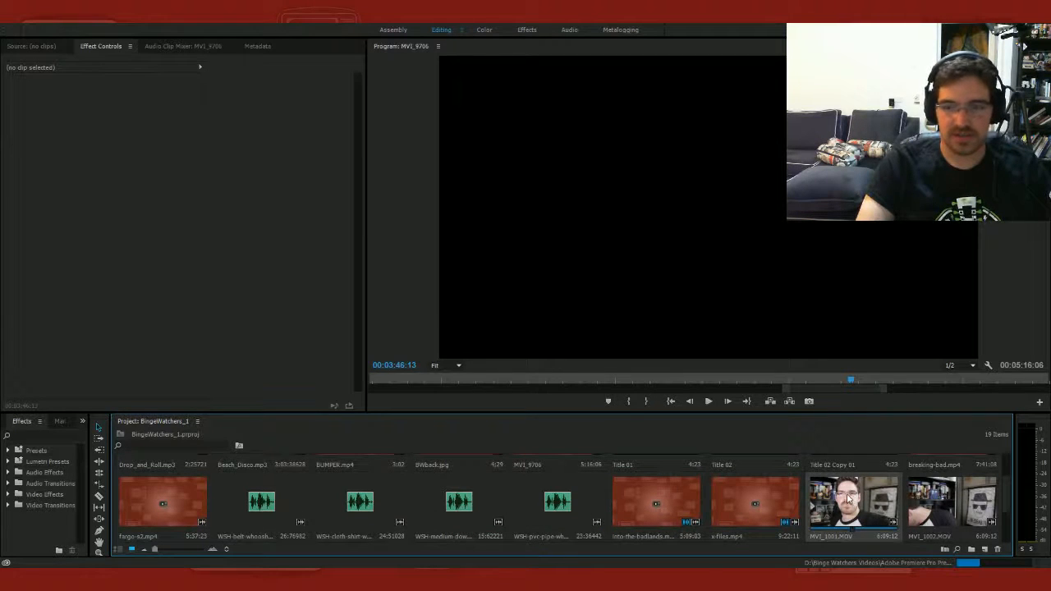
Step: Load MVI_1001.MOV into the source monitor and add the clip to the MVI_9706 sequence
left_click(17, 49)
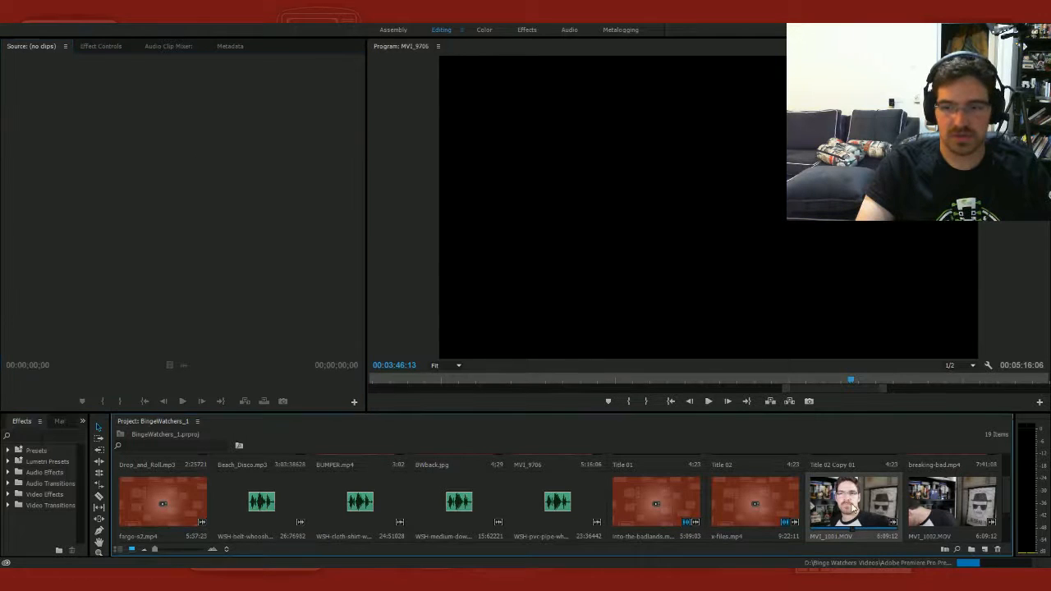
left_click_drag(855, 507, 182, 340)
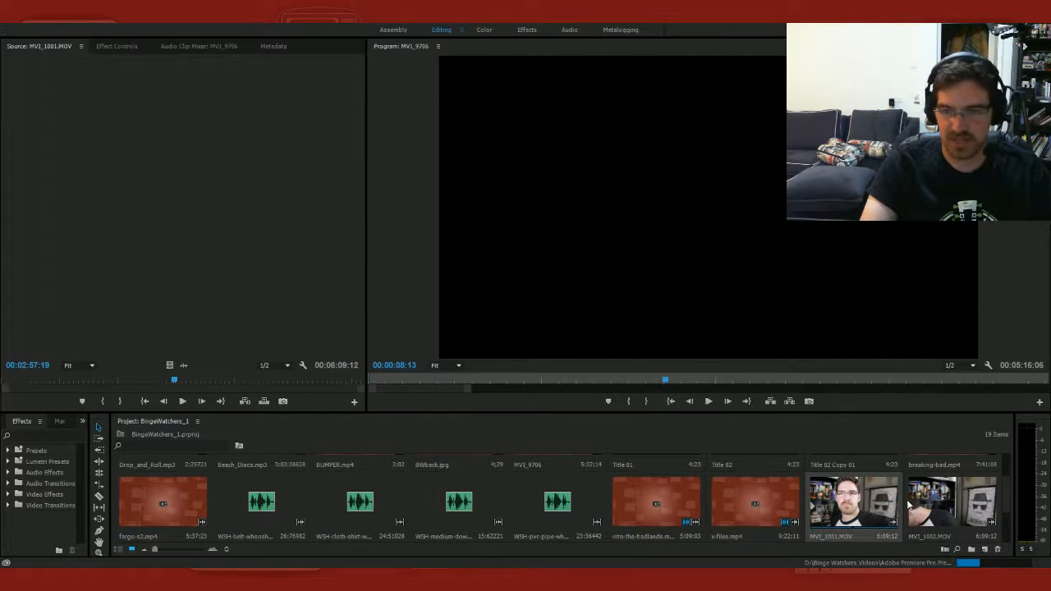
left_click_drag(851, 501, 854, 590)
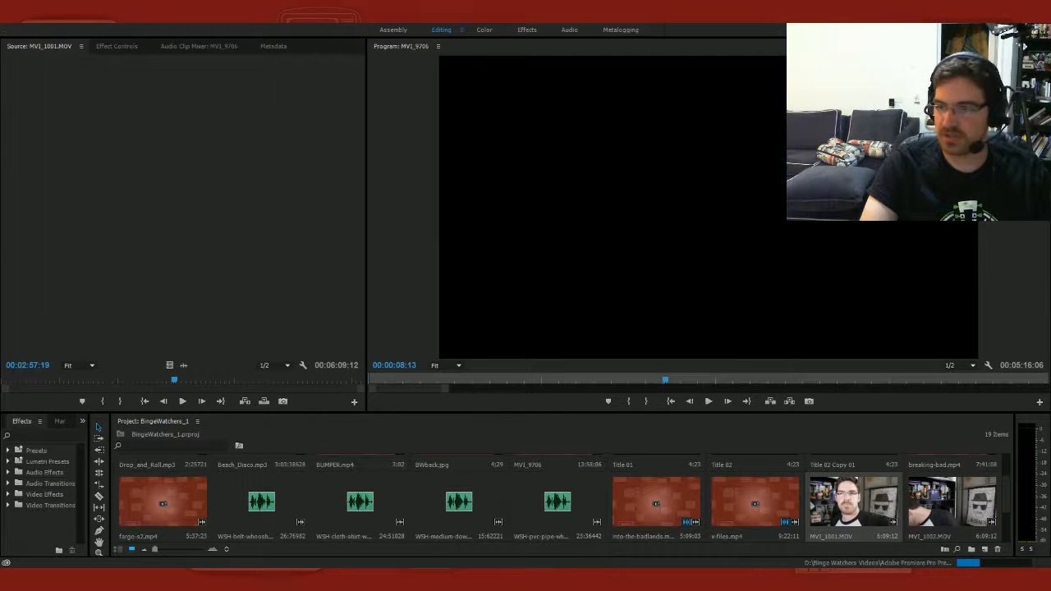
key("alt+Tab")
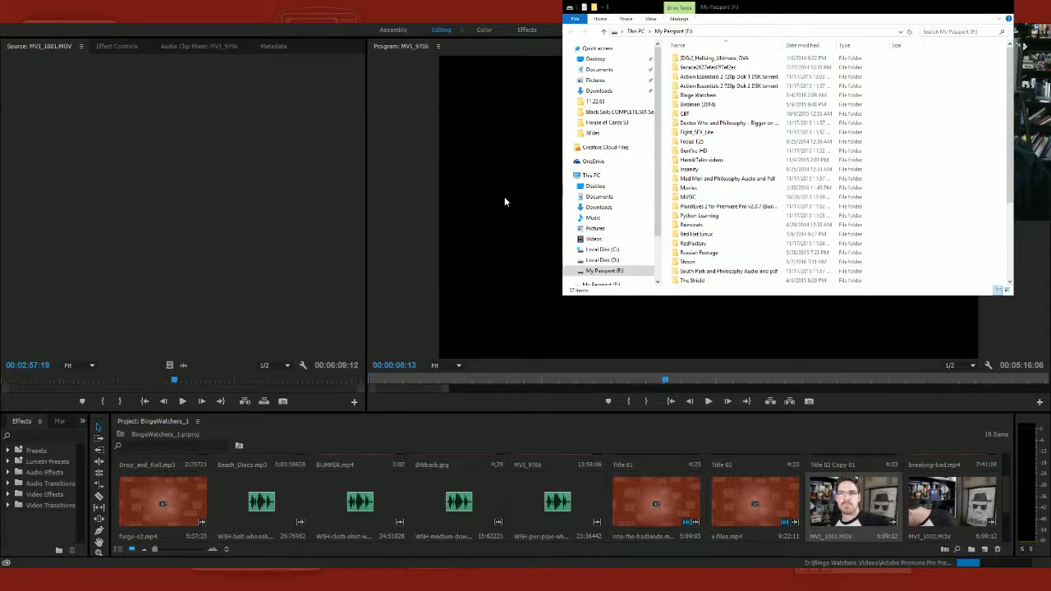
left_click_drag(508, 202, 465, 262)
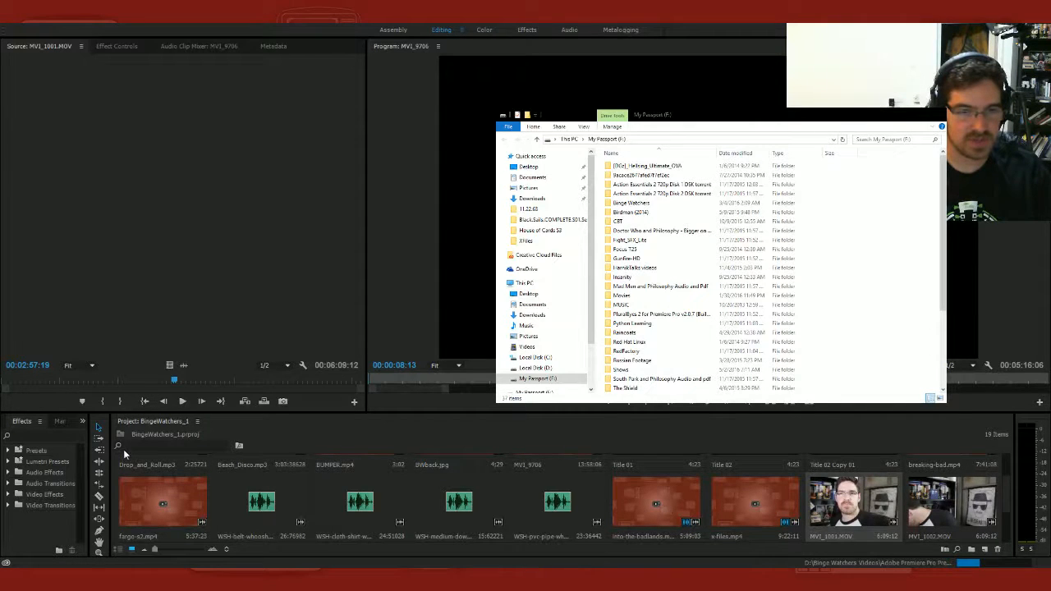
left_click(155, 501)
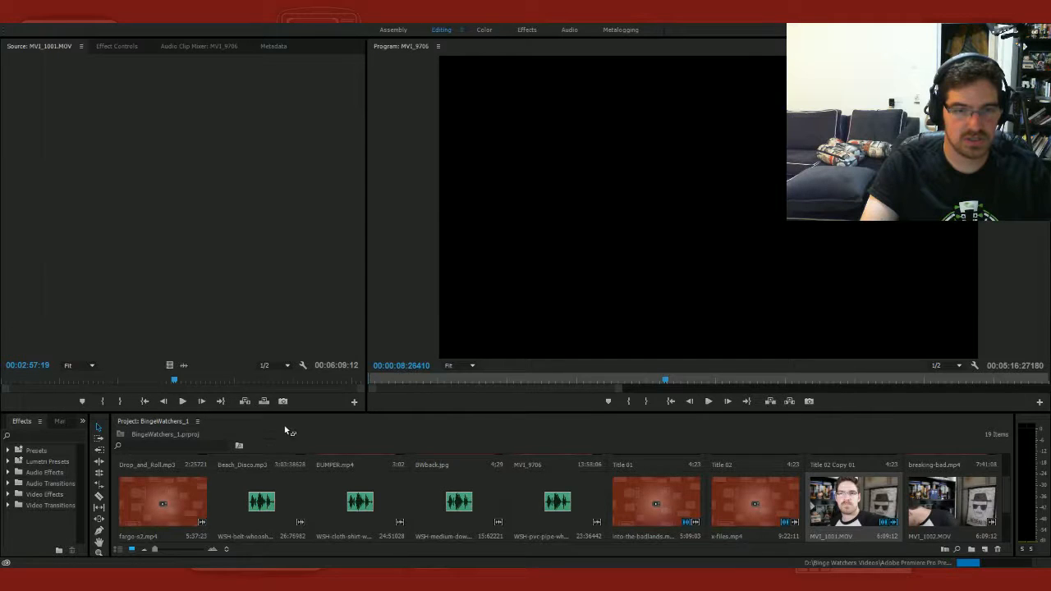
Step: Dock the MVI_9706 timeline beside the project bin and enlarge the panel area to show more tracks
left_click_drag(263, 470, 264, 470)
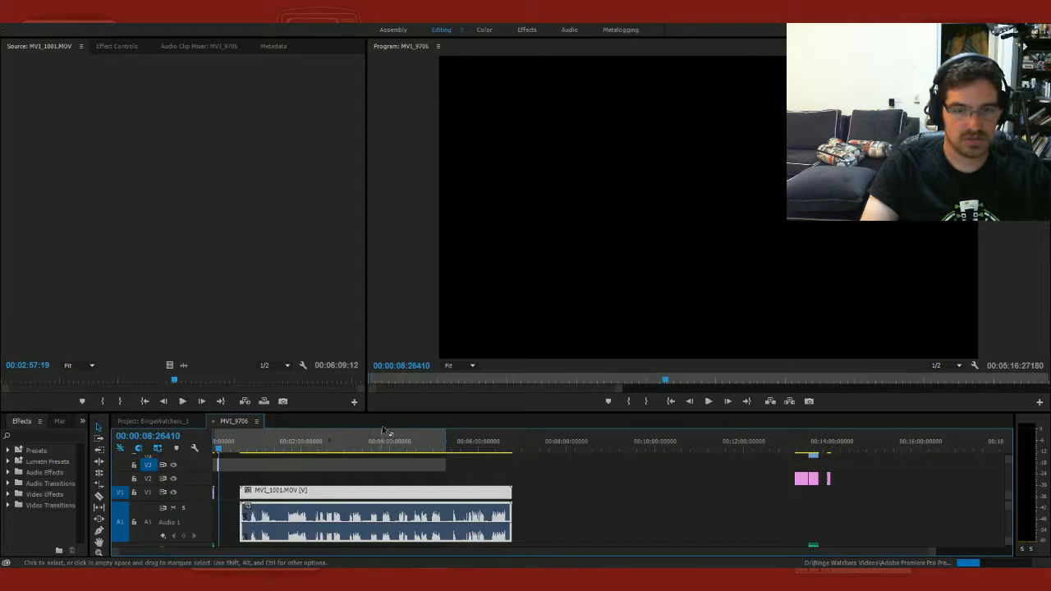
left_click_drag(389, 412, 396, 345)
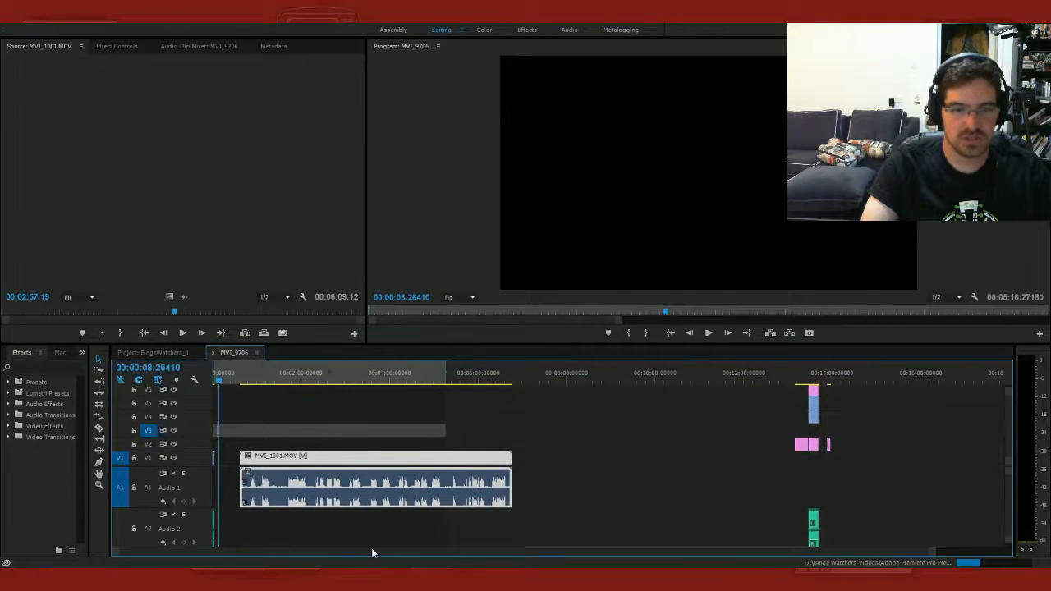
Step: Move the whole group of video and audio clips near the 14-minute mark much further along the timeline
left_click(722, 479)
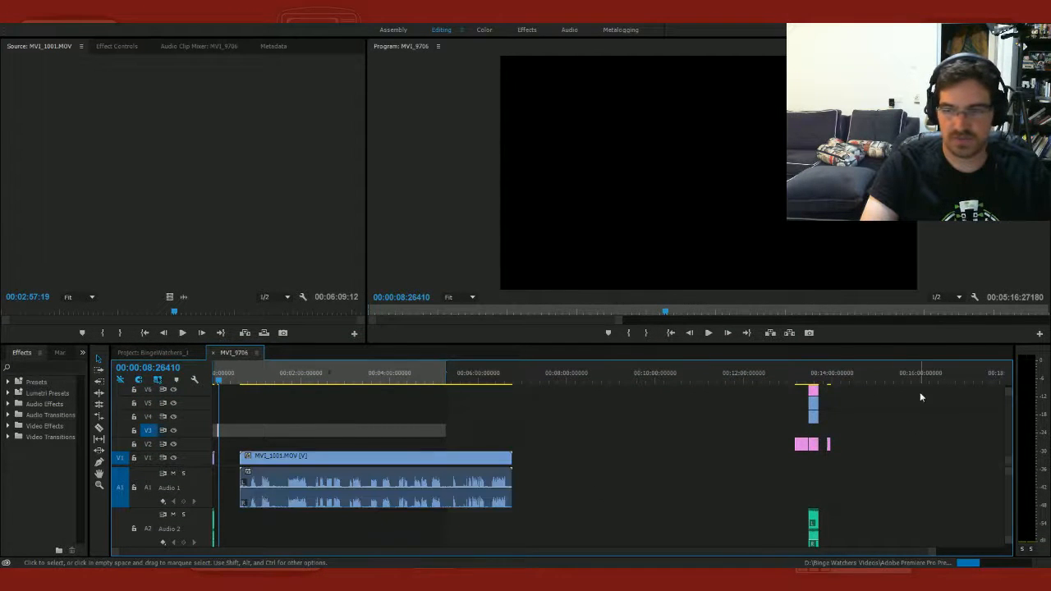
left_click_drag(920, 391, 739, 542)
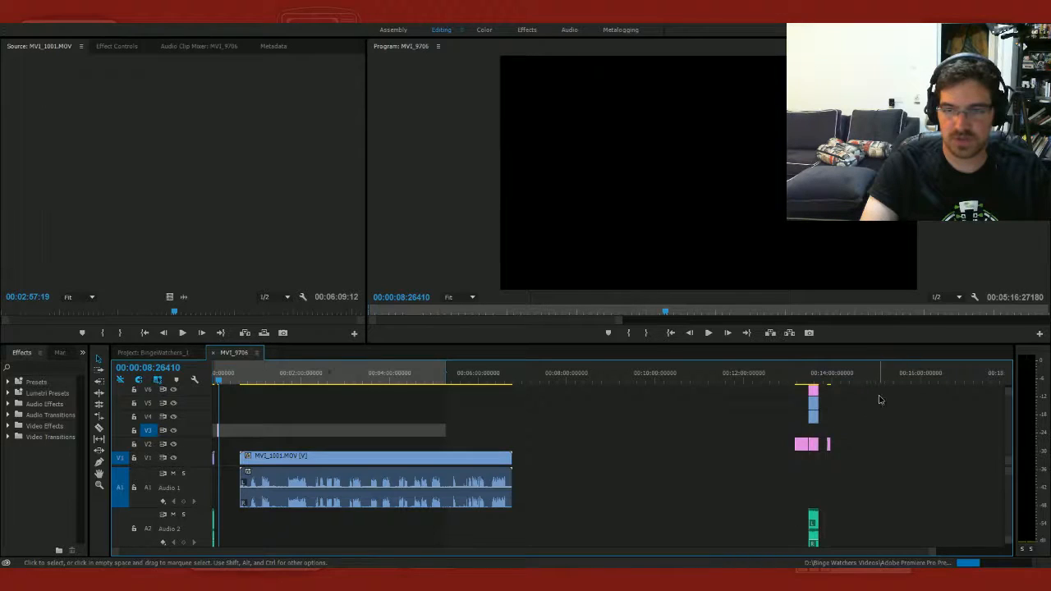
left_click_drag(879, 400, 1000, 519)
left_click_drag(570, 552, 649, 555)
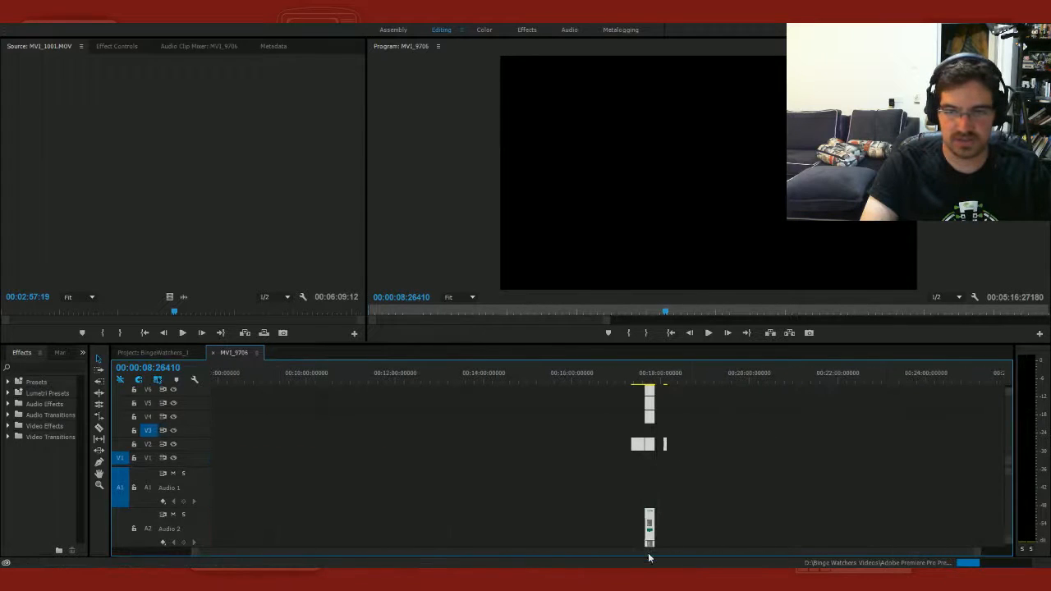
left_click_drag(652, 448, 983, 455)
left_click_drag(251, 551, 163, 560)
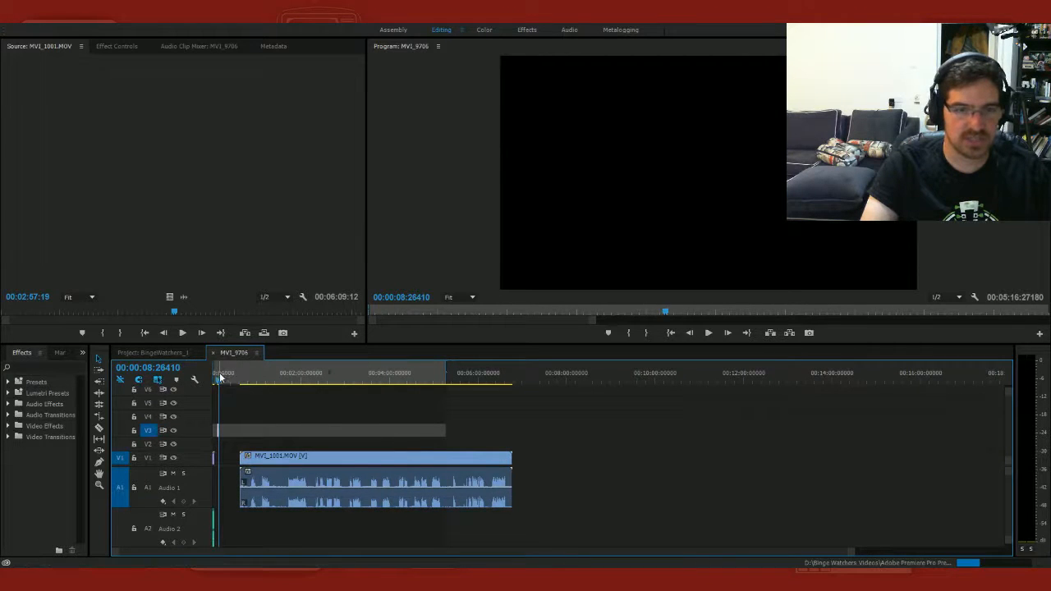
Step: Return the playhead to the start of the sequence and move MVI_1001.MOV earlier, directly behind the short title clip on V3
left_click_drag(219, 377, 212, 377)
left_click_drag(290, 458, 279, 463)
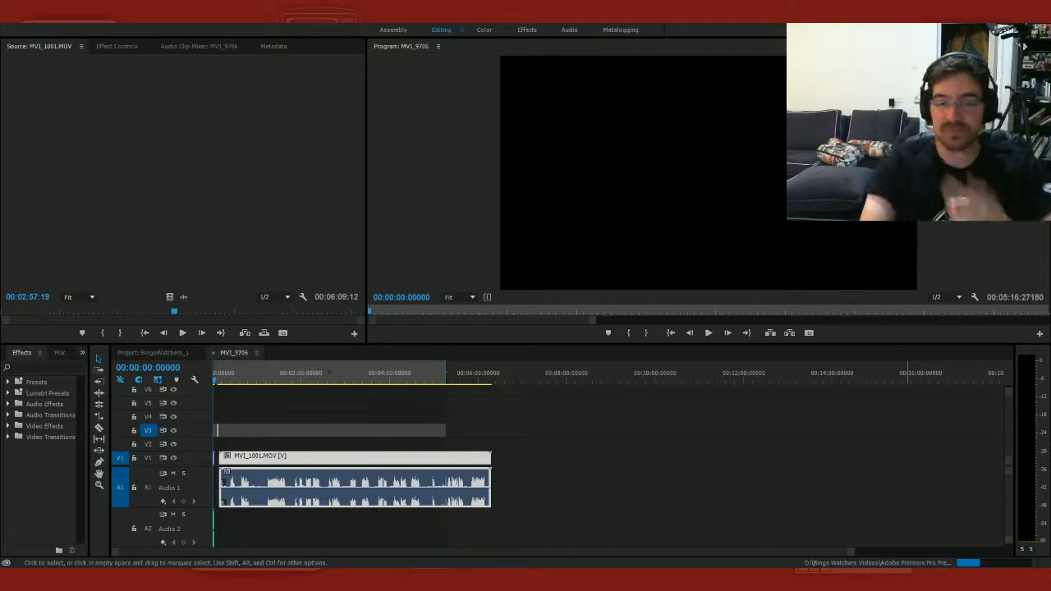
Step: Examine the audio waveform at the start of MVI_1001.MOV in the timeline and play back its first sounds
left_click(238, 376)
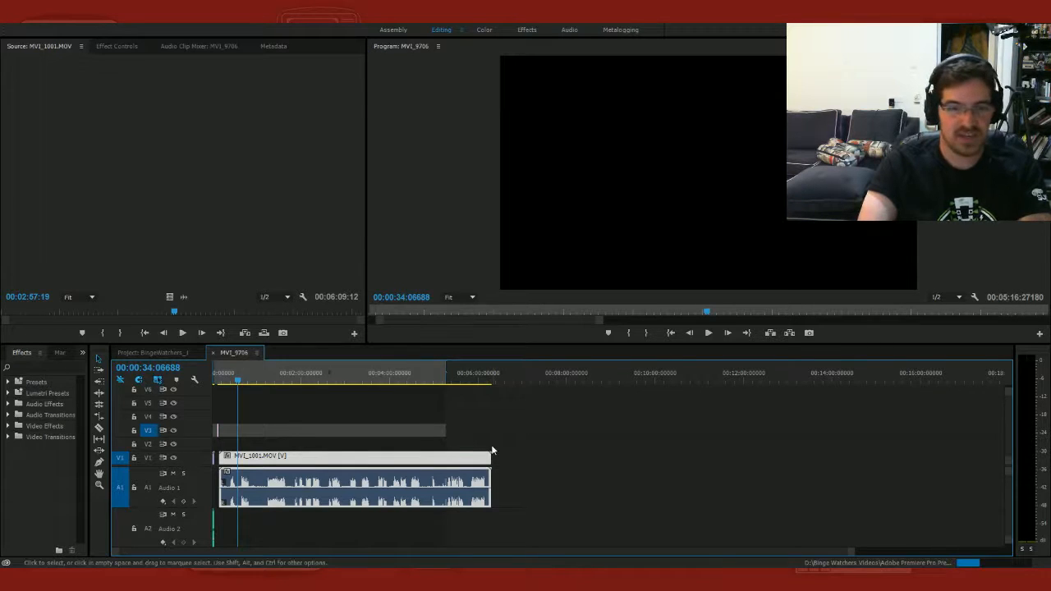
key("=")
key("=")
key("=")
key("minus")
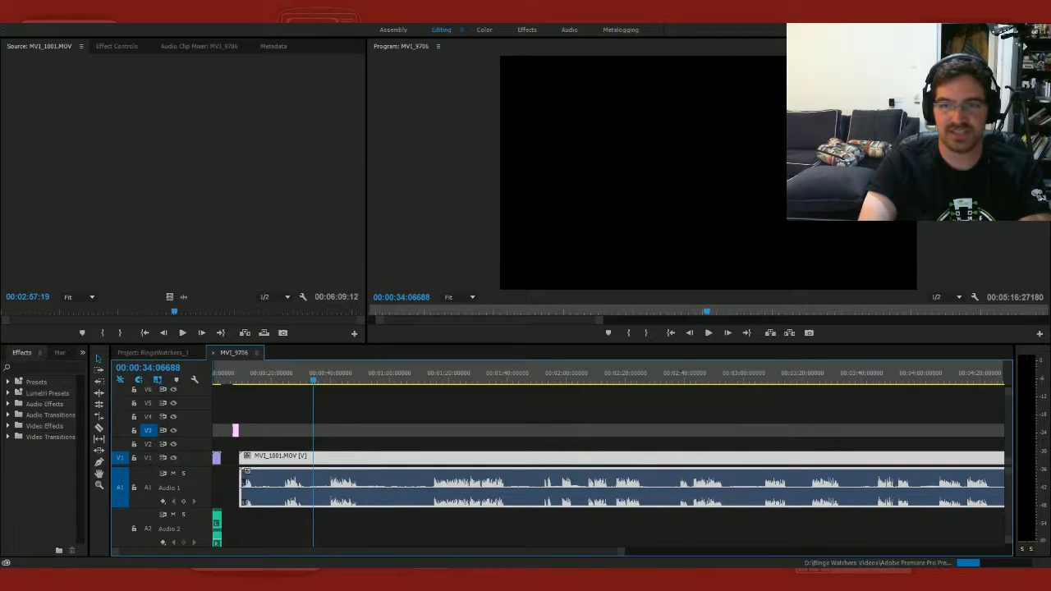
key("equal")
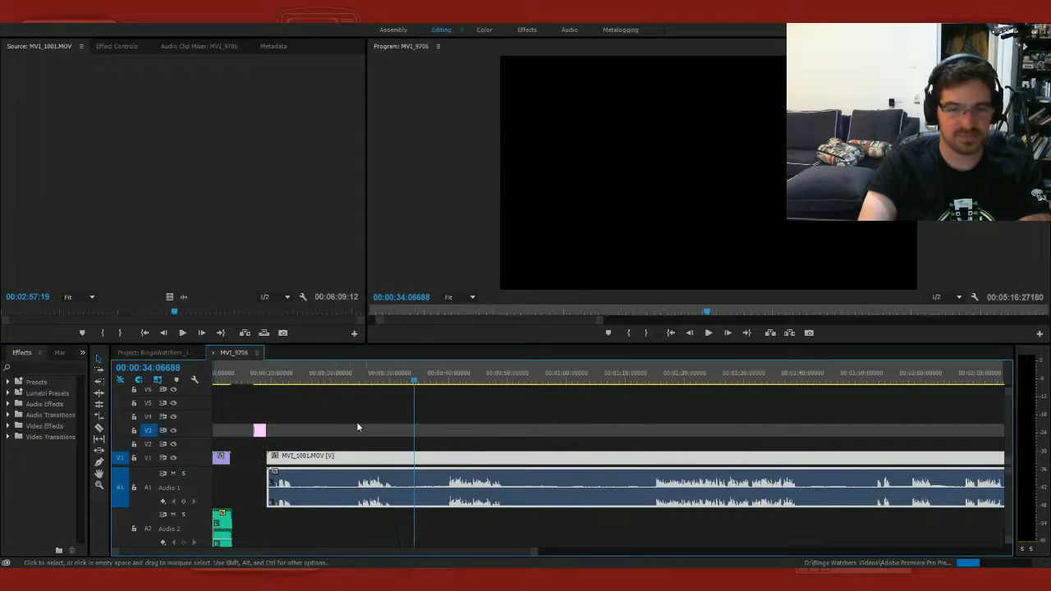
left_click(306, 376)
mouse_move(306, 376)
left_mouse_down()
mouse_move(315, 377)
mouse_move(286, 378)
left_mouse_up()
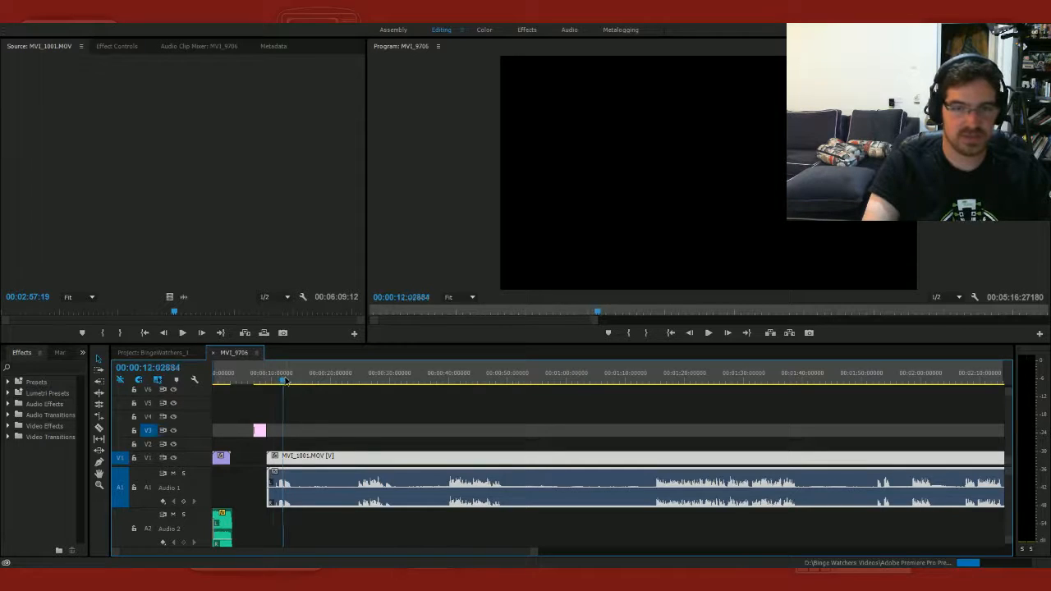
left_click_drag(286, 380, 273, 380)
key("space")
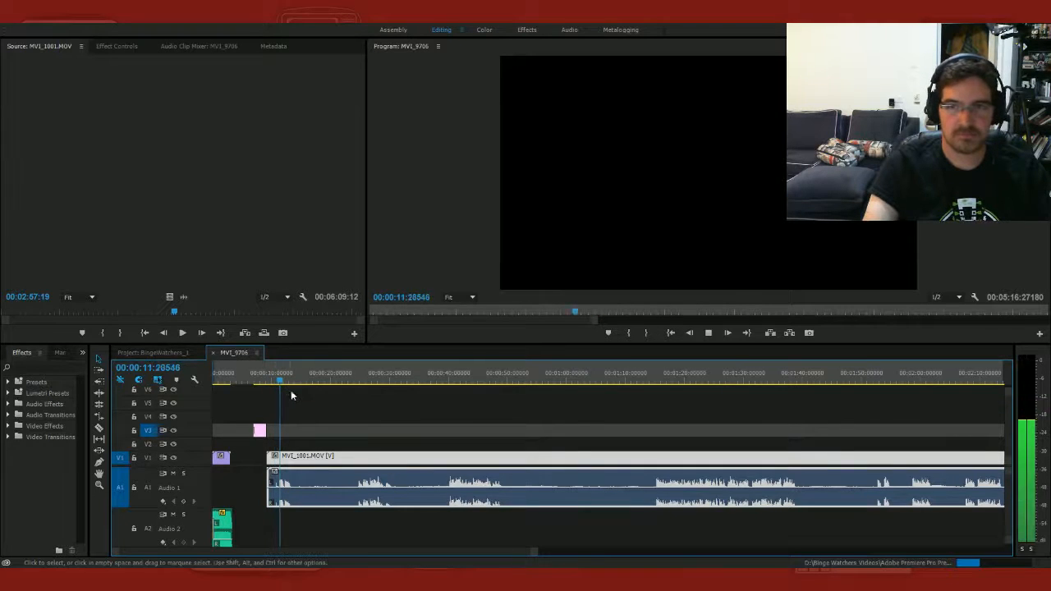
key("space")
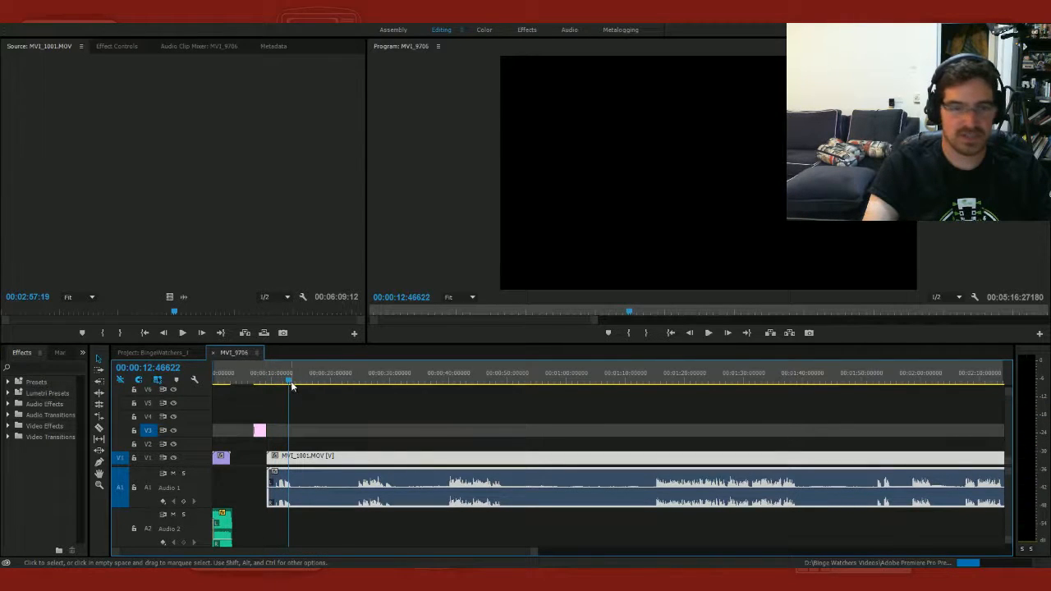
Step: Play the second spoken section of MVI_1001.MOV and park the playhead at its start, at about 24 seconds
left_click_drag(292, 386, 361, 384)
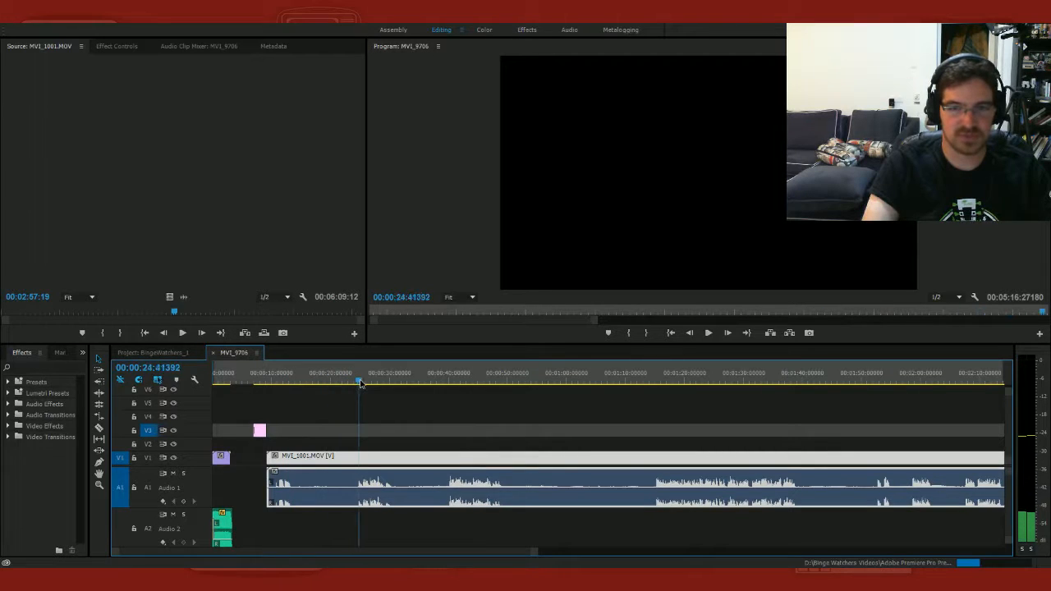
key("space")
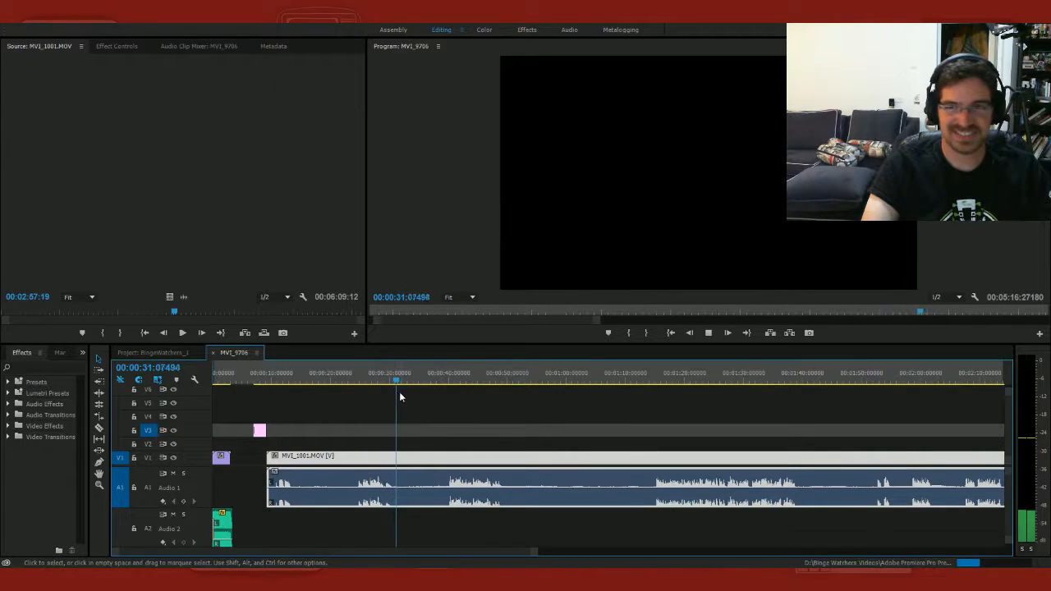
left_click(392, 381)
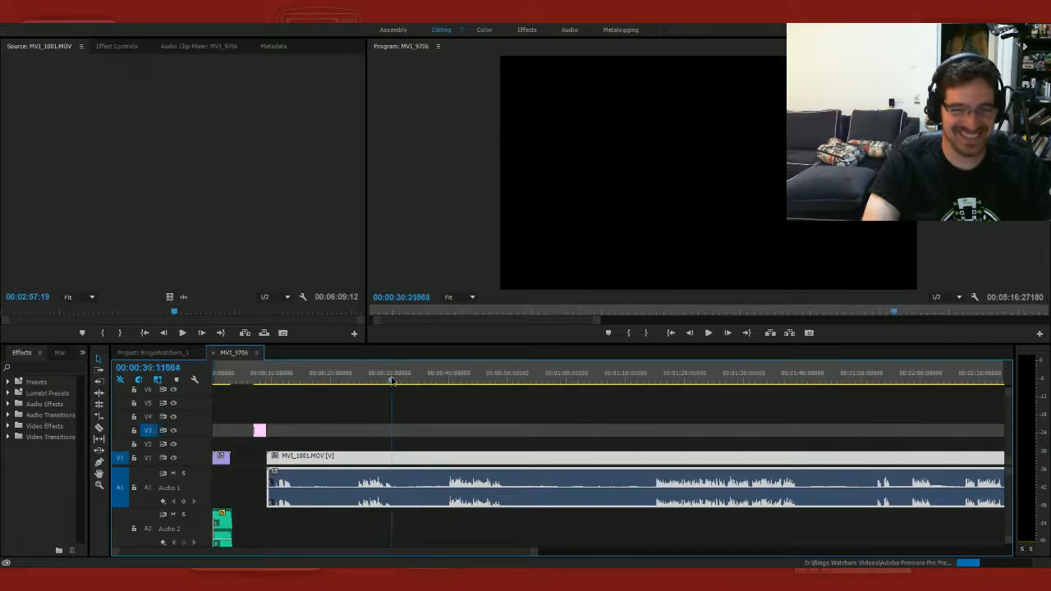
left_click_drag(392, 381, 359, 382)
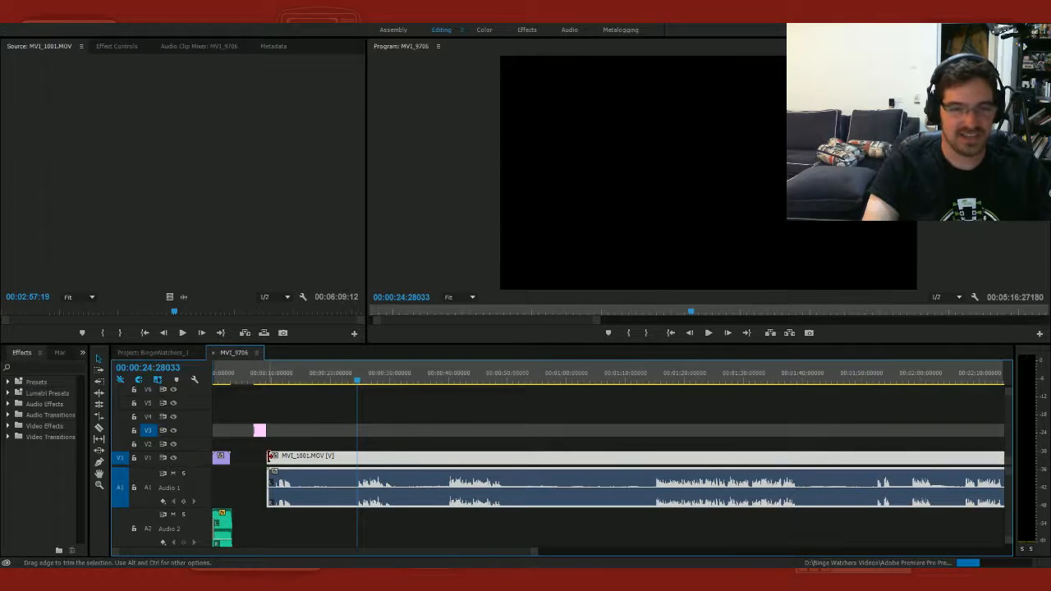
Step: Trim the start of MVI_1001.MOV to the playhead at about 24 seconds and close the gap between it and the preceding clip on V1
left_click_drag(311, 458, 359, 458)
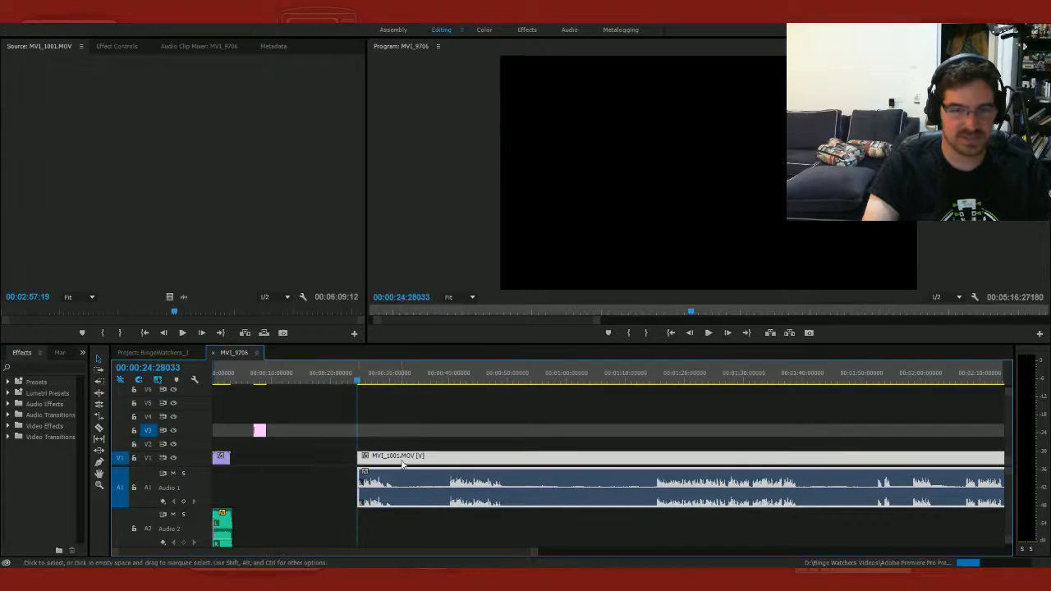
left_click(292, 464)
key("Delete")
left_click(288, 466)
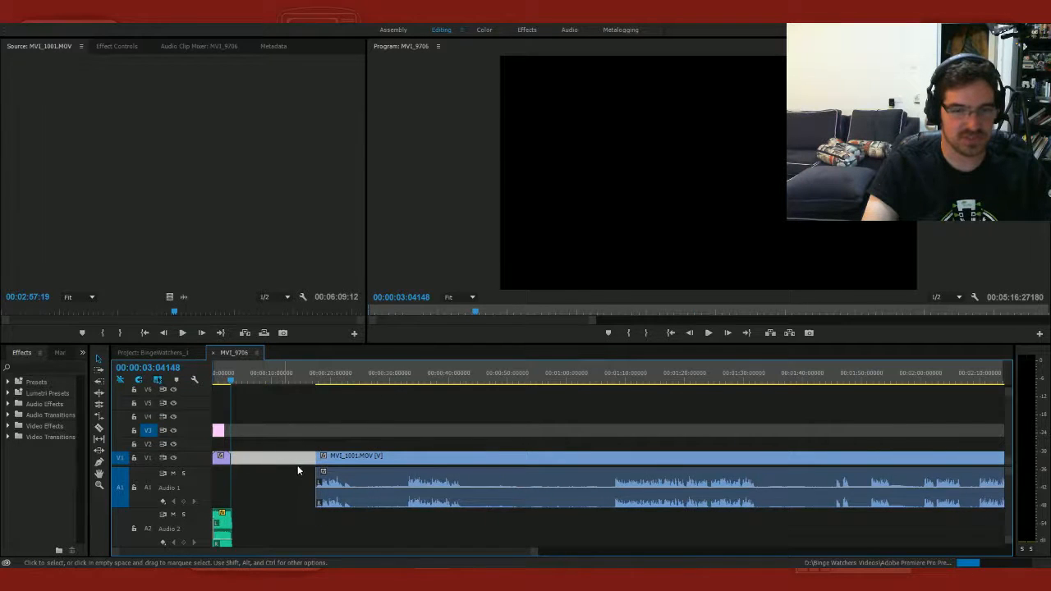
key("Delete")
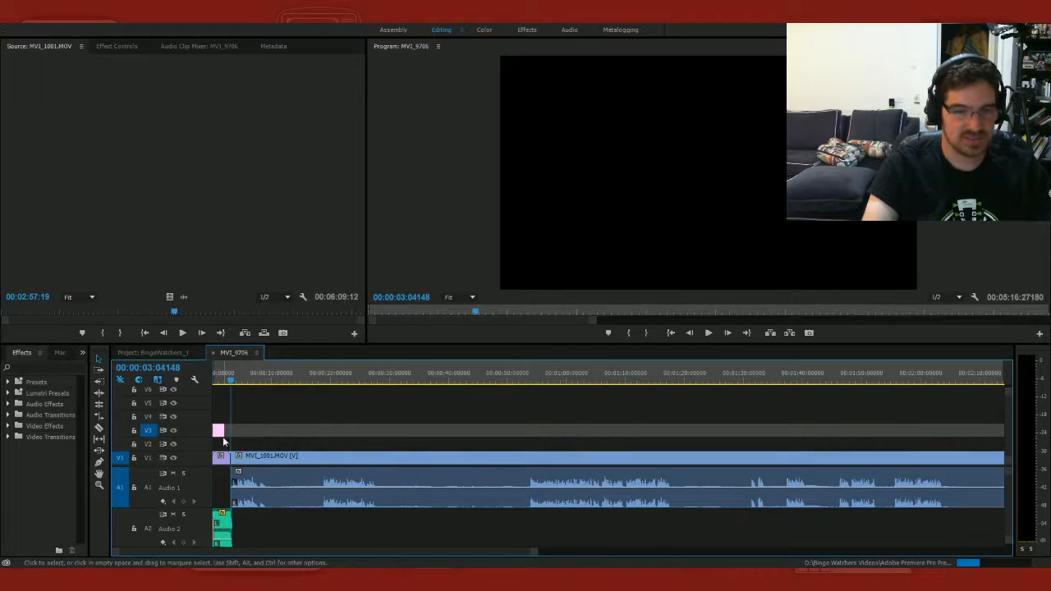
Step: Move the short title clip on V3 later to about 15 seconds and play the join between the bumper and MVI_1001.MOV
left_click_drag(218, 431, 264, 433)
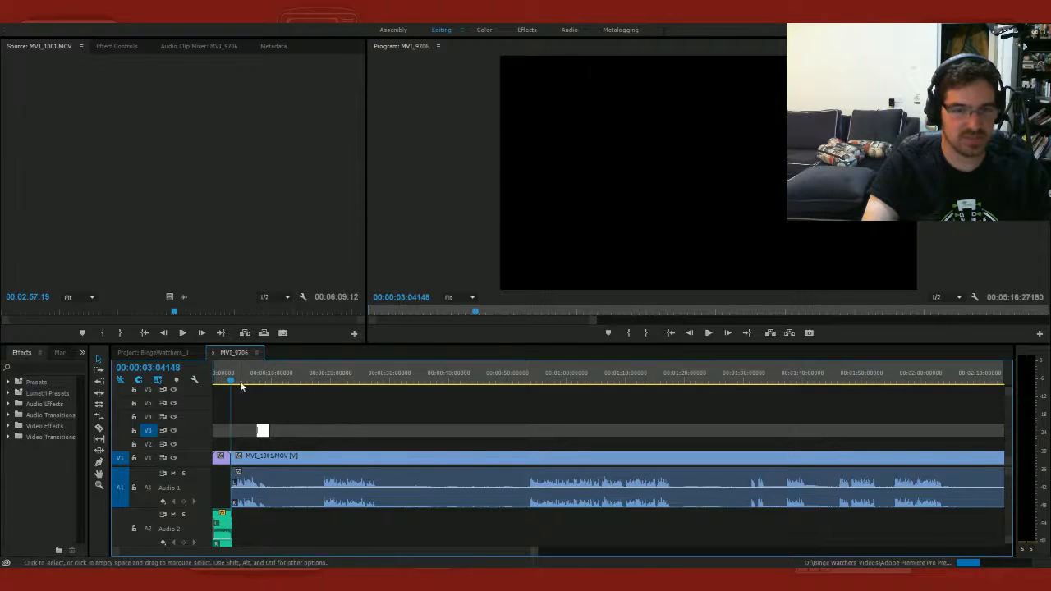
left_click_drag(234, 382, 222, 390)
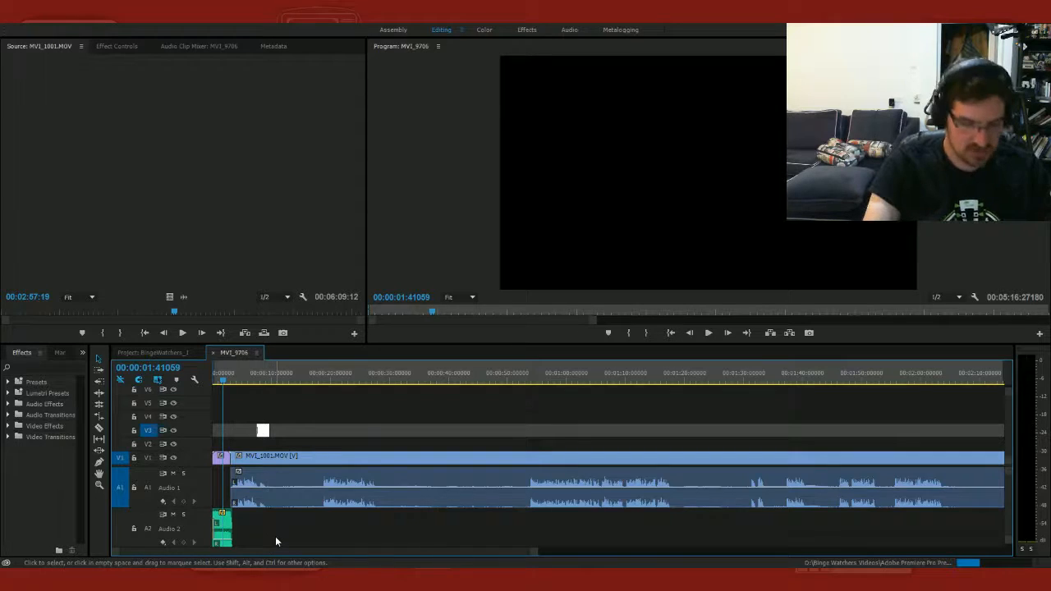
key("space")
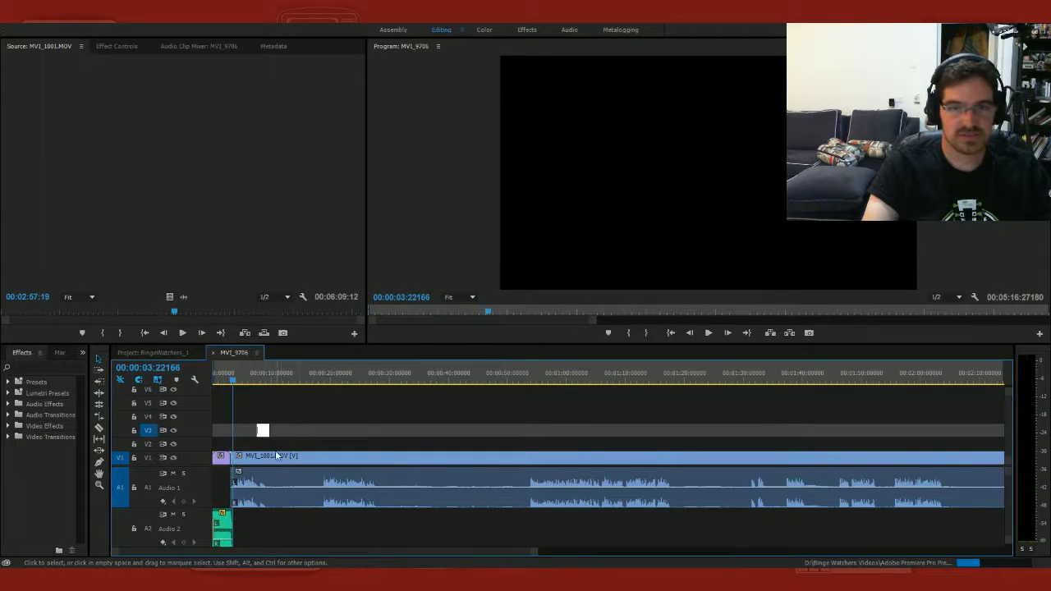
left_click_drag(264, 431, 311, 432)
Step: Play the first spoken section of MVI_1001.MOV and split the clip after it, at about 00:00:10:38
left_click(252, 380)
key("space")
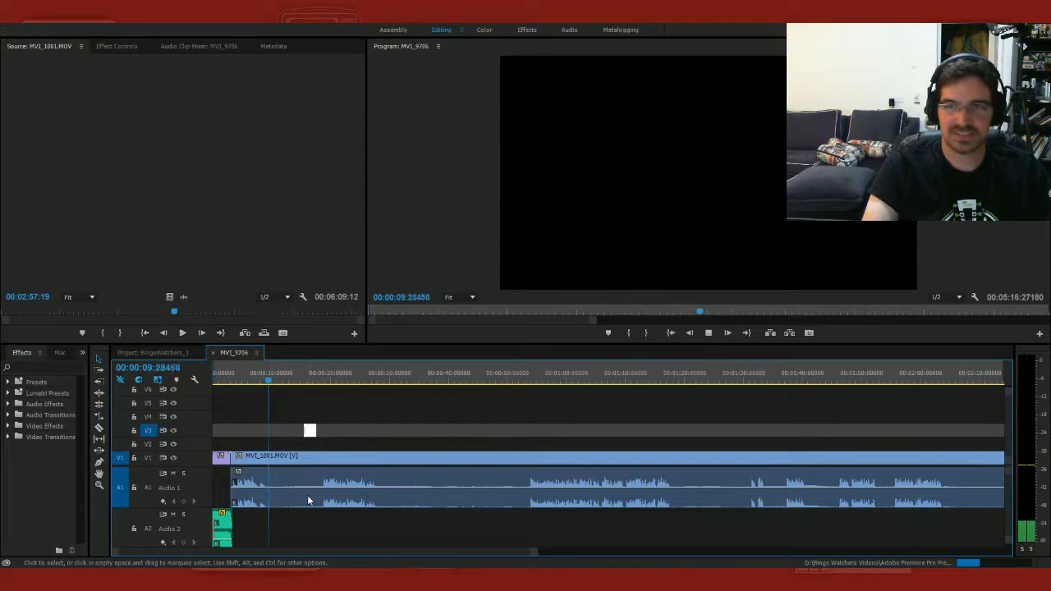
key("space")
key("c")
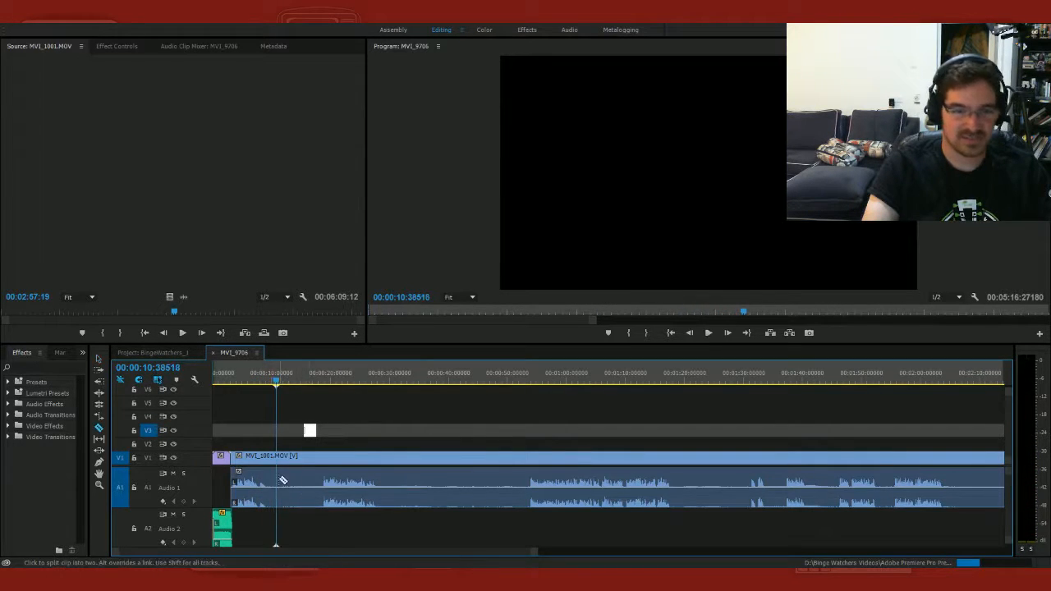
left_click(278, 479)
key("v")
Step: Shift the bumper video and audio slightly later and move both MVI_1001.MOV pieces further along, with the first starting at about 30 seconds
left_click_drag(357, 460, 386, 459)
left_click_drag(256, 451, 286, 451)
left_click(226, 535)
left_click_drag(229, 527, 248, 527)
left_click(359, 457)
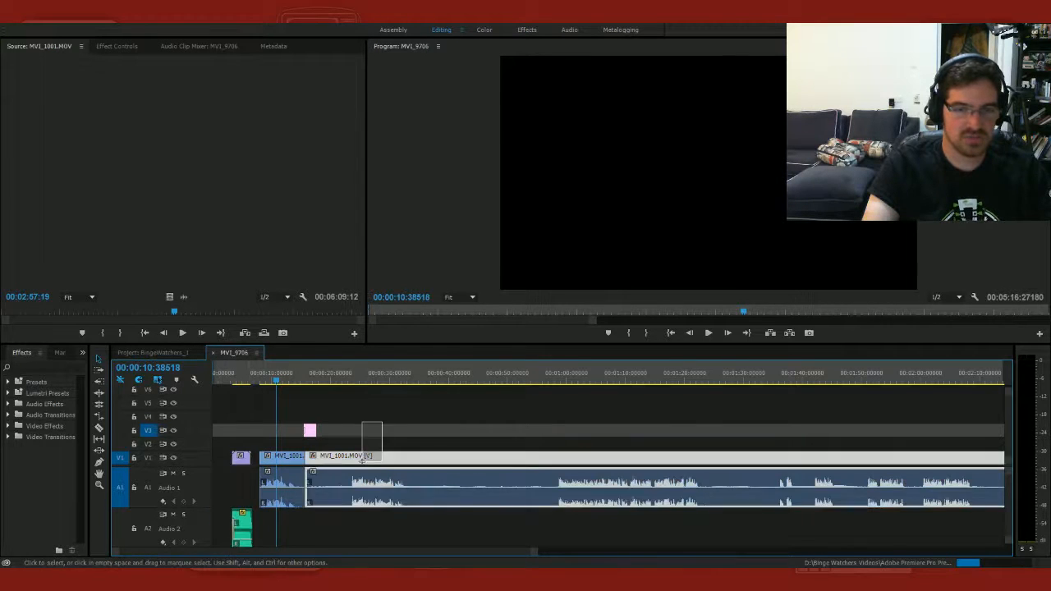
left_click_drag(324, 497, 281, 482)
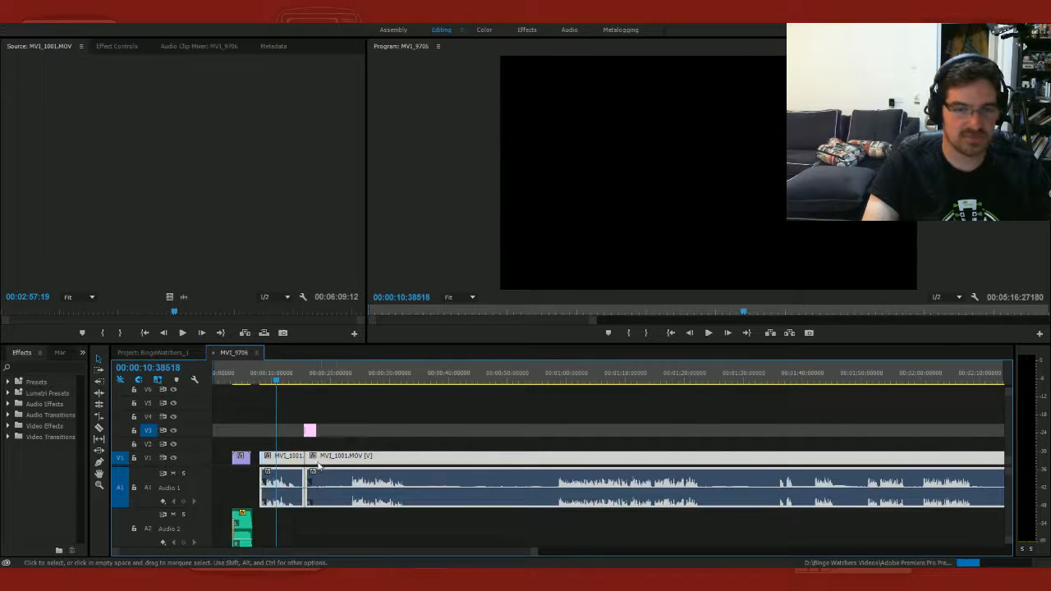
left_click_drag(336, 460, 463, 460)
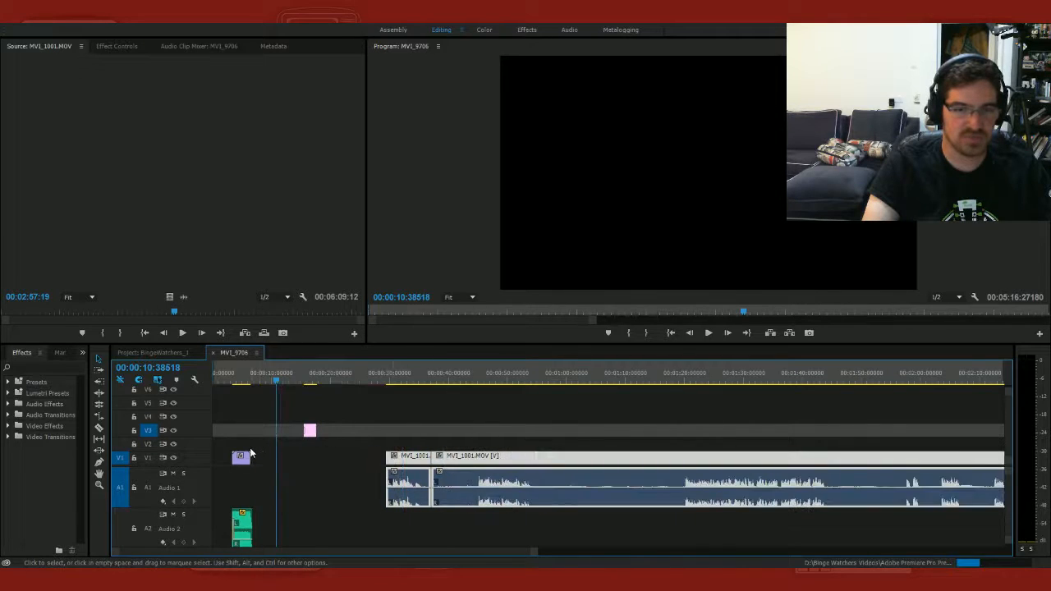
Step: Place the short first piece of MVI_1001.MOV at the start of the sequence, with the bumper video and its audio directly behind it
left_click(245, 457)
left_click_drag(245, 526, 284, 526)
left_click_drag(407, 458, 236, 462)
left_click(266, 452)
key("Delete")
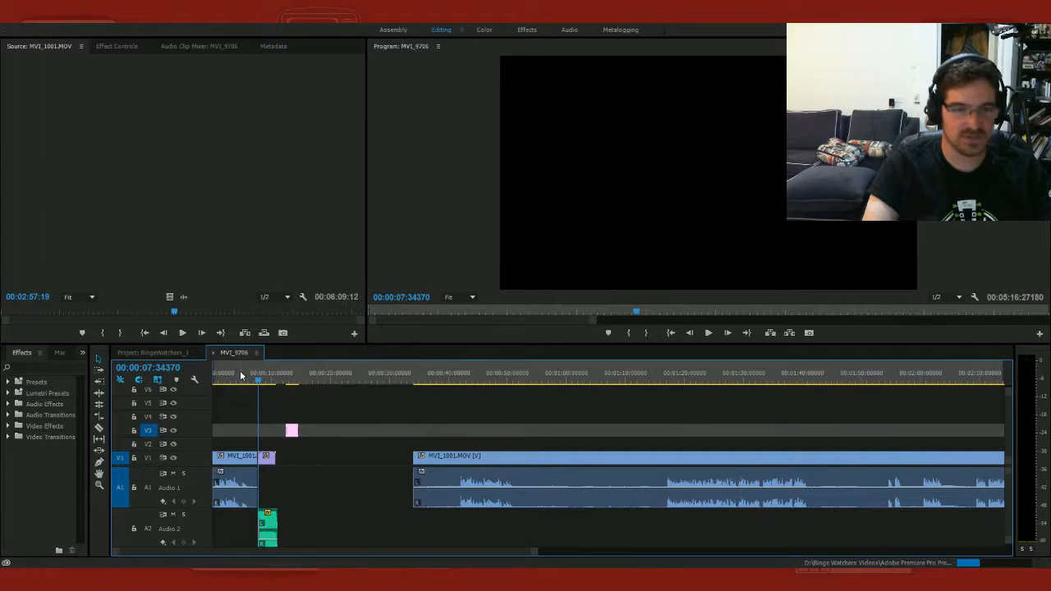
Step: Shift the bumper's audio on A2 earlier to start at about 00:00:07:20, just before its video, and play the transition
left_click_drag(222, 376, 259, 386)
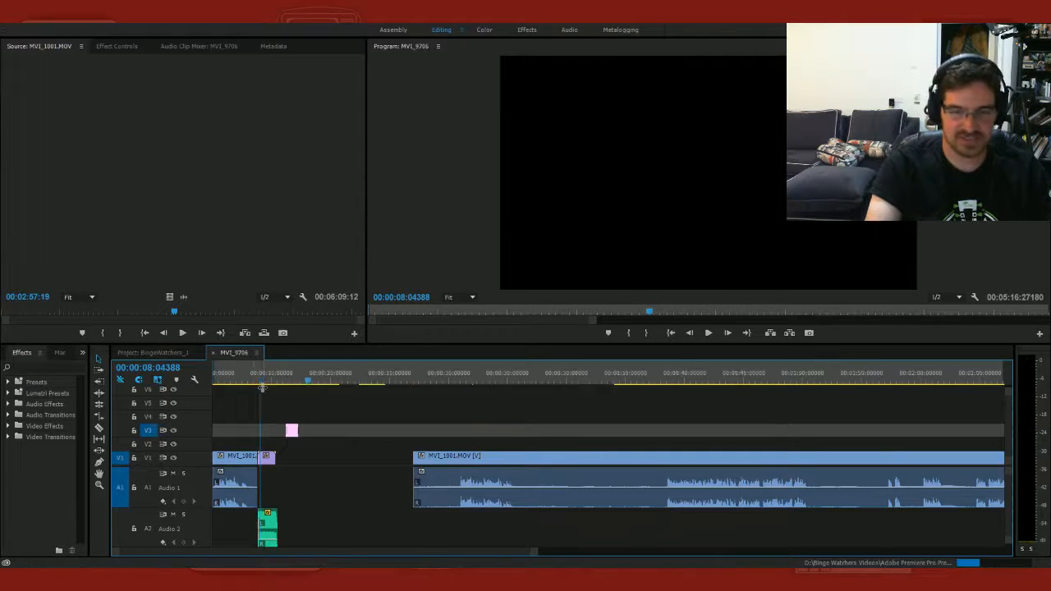
scroll(262, 391, "up", 3)
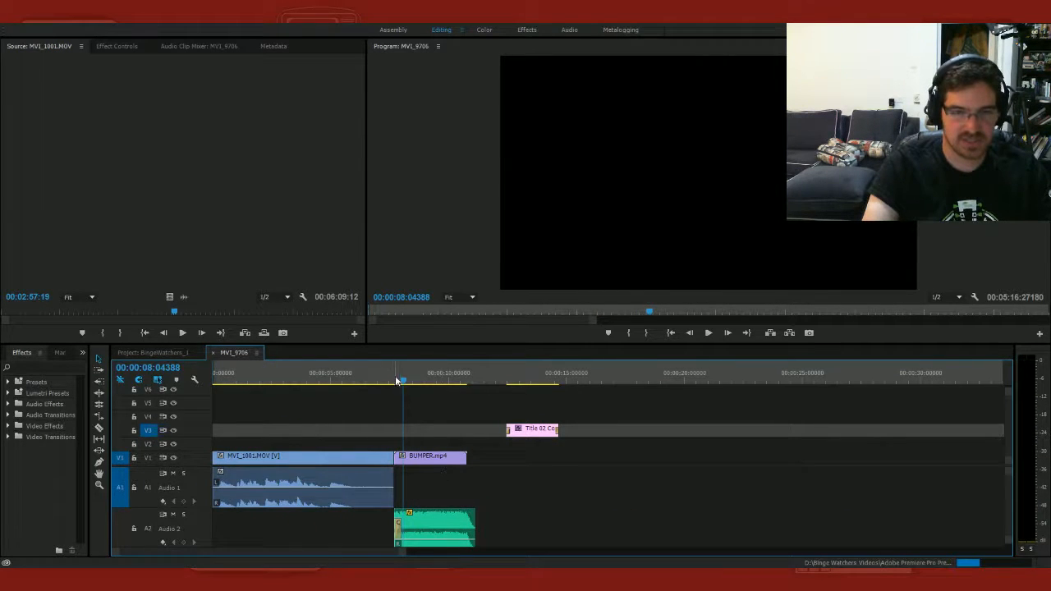
left_click_drag(396, 375, 387, 375)
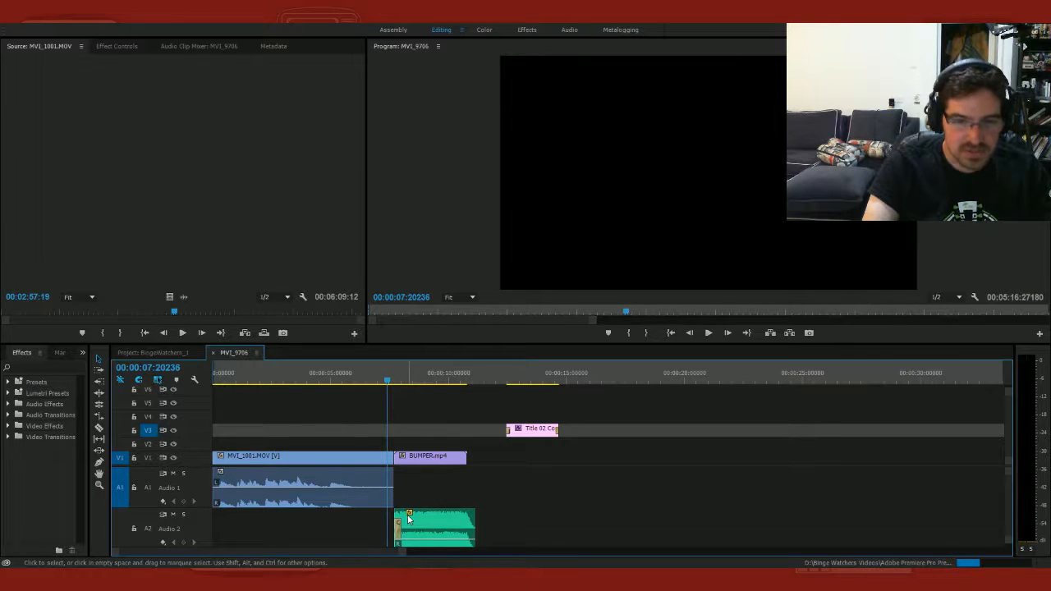
left_click_drag(436, 519, 433, 520)
left_click(362, 375)
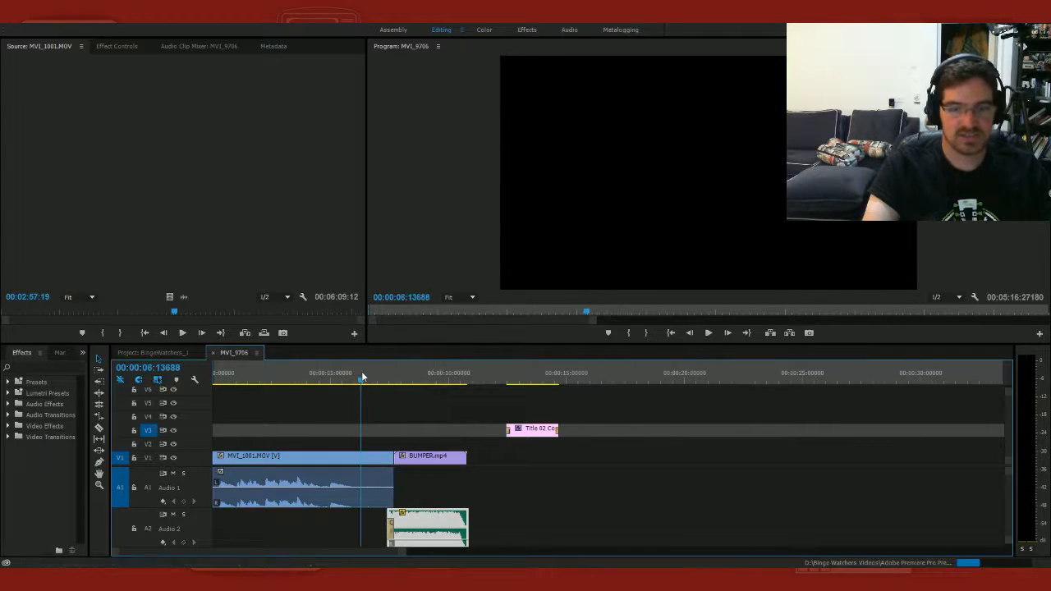
key("space")
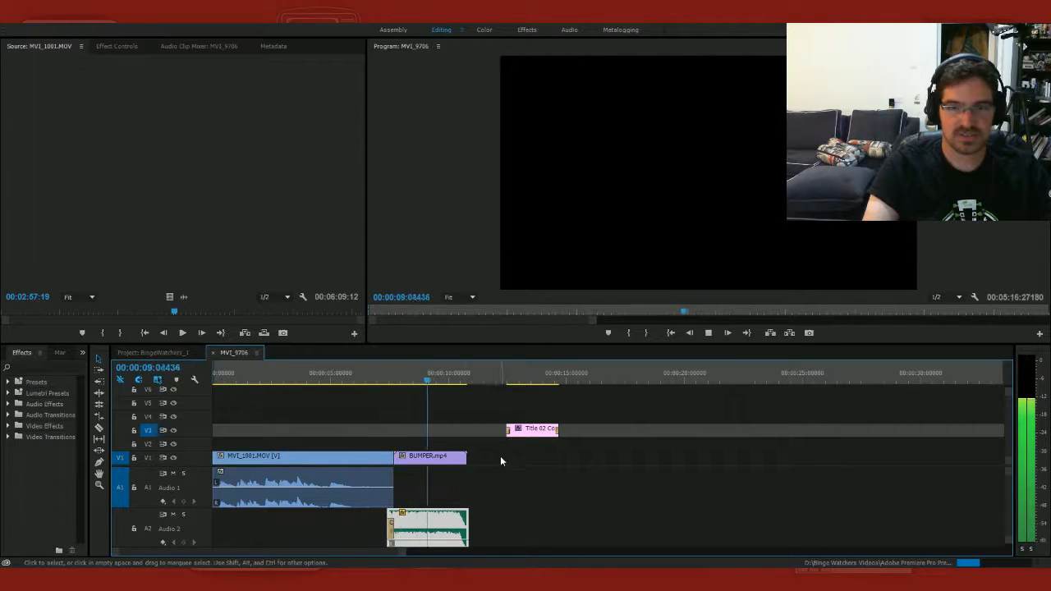
key("space")
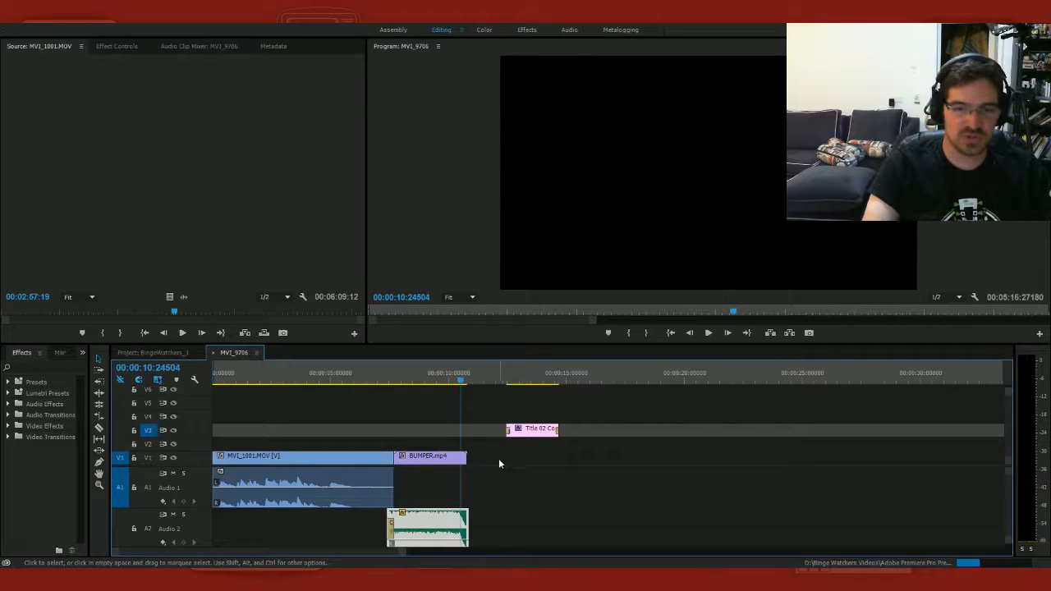
Step: Close the empty space after BUMPER.mp4 so that the long MVI_1001.MOV piece follows it directly on V1
left_click(509, 461)
key("Delete")
left_click(534, 463)
key("Delete")
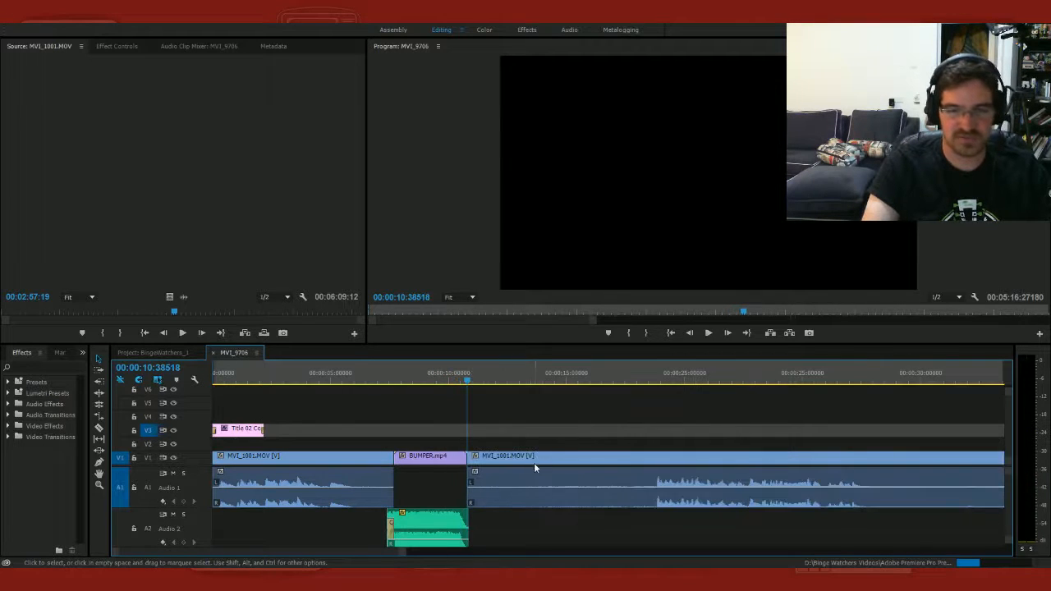
Step: Play the speech after BUMPER.mp4 and remove the silence before it, from the cut to about 00:00:18:36, leaving no gap
left_click(651, 376)
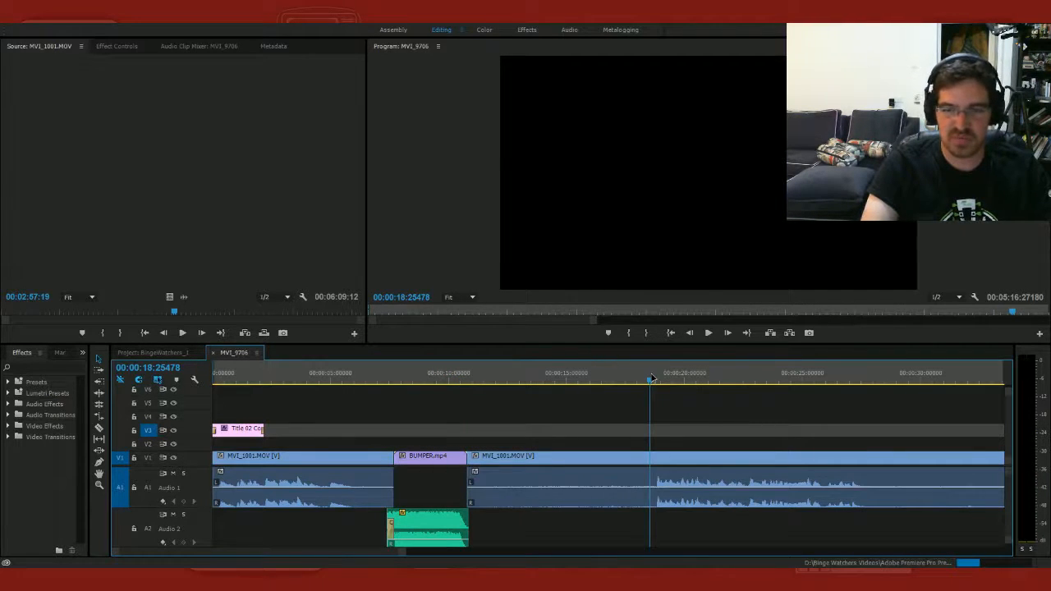
left_click_drag(652, 379, 657, 377)
key("space")
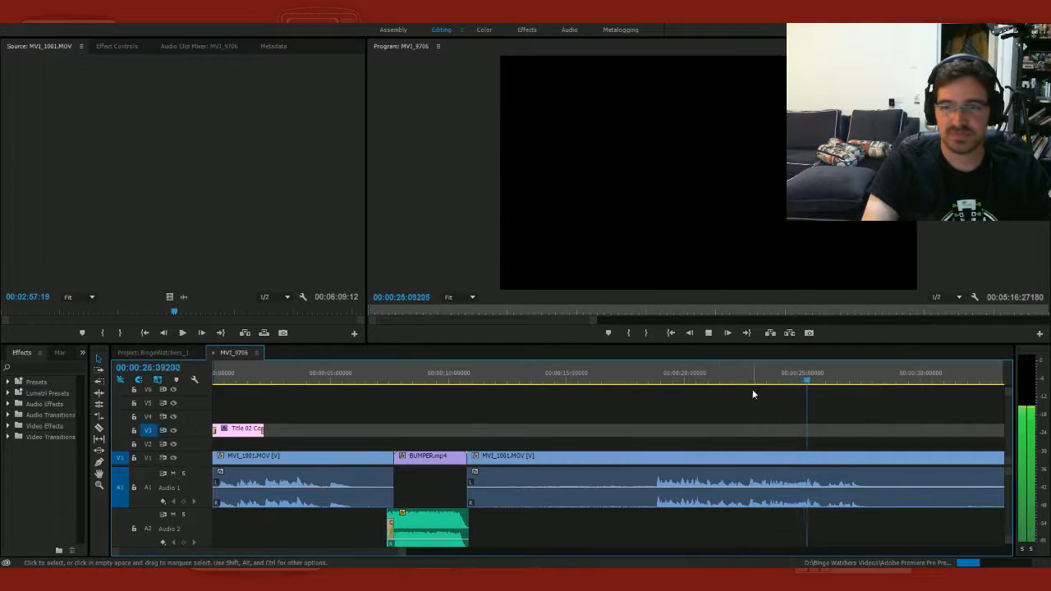
left_click(652, 380)
left_click_drag(654, 378, 654, 379)
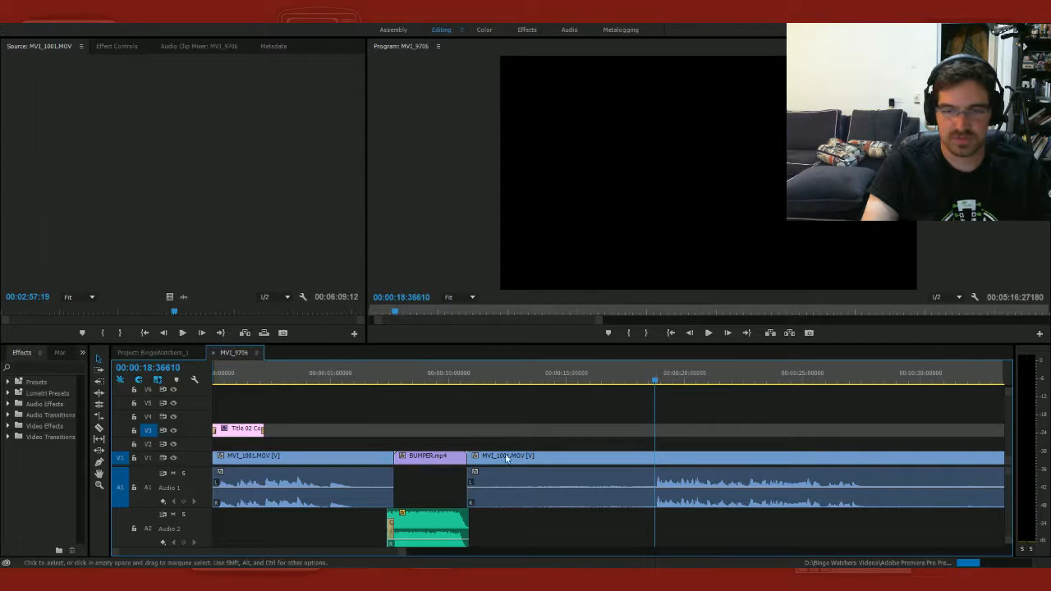
mouse_move(502, 456)
left_mouse_down()
mouse_move(693, 460)
mouse_move(500, 465)
left_mouse_up()
Step: Play the join after BUMPER.mp4, shift its A2 audio to end at about 00:00:11:08, and extend the audio's start back to about 00:00:07:20
left_click(457, 373)
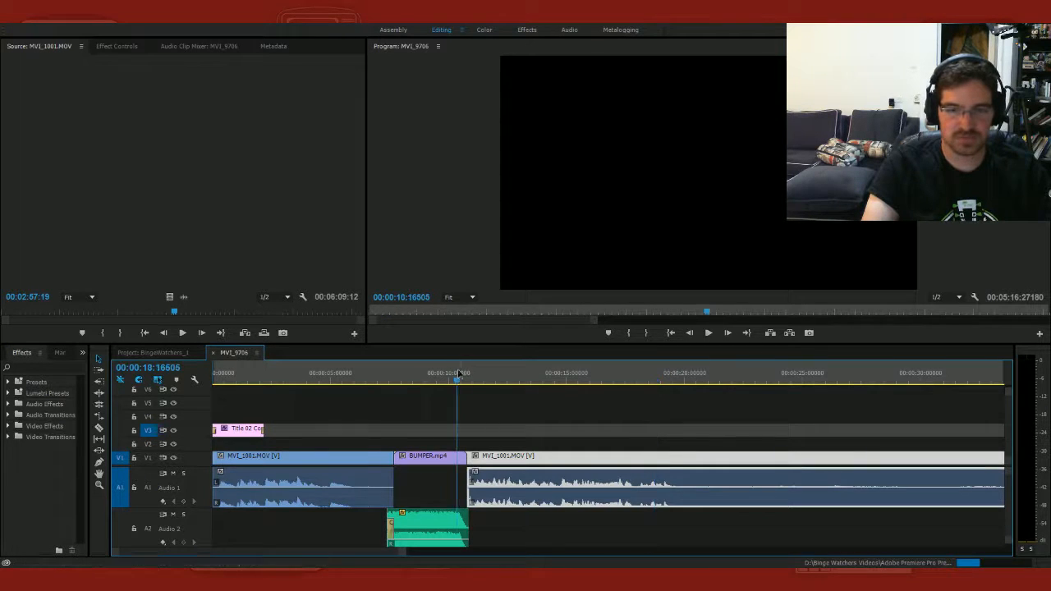
key("space")
key("space")
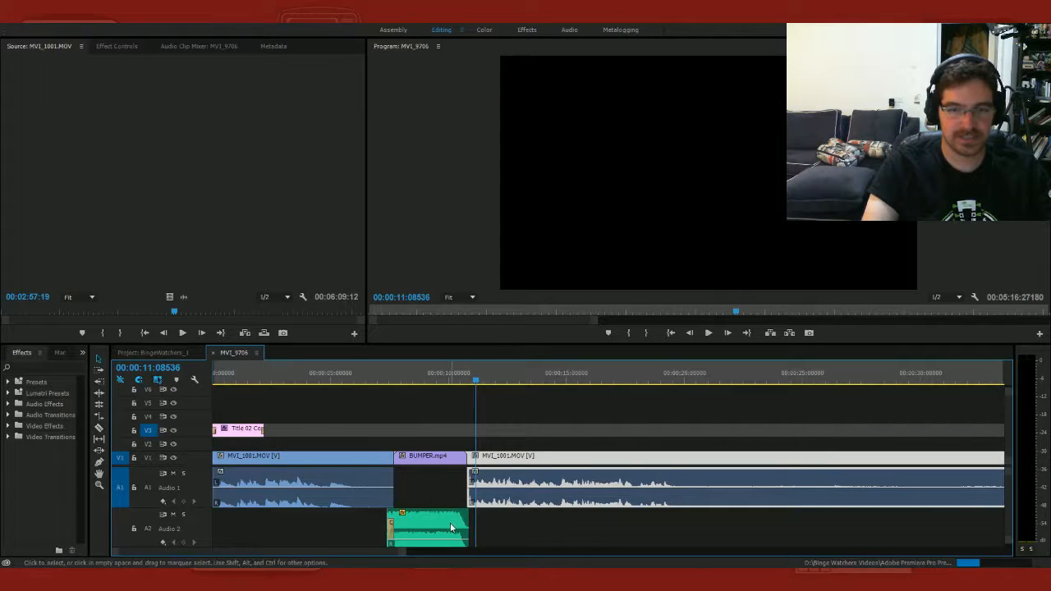
left_click_drag(453, 526, 461, 527)
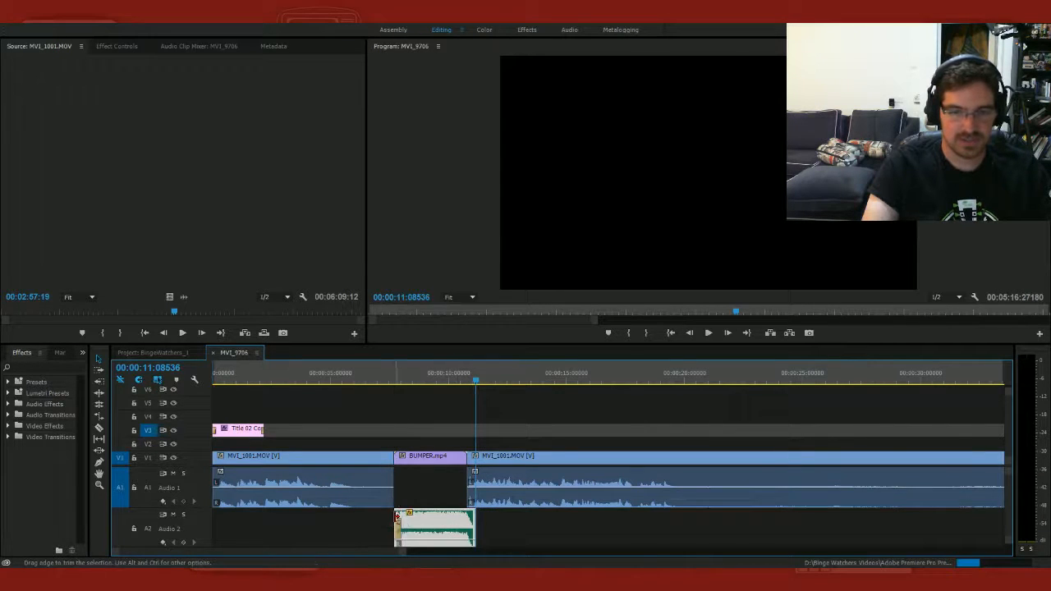
left_click_drag(397, 516, 387, 515)
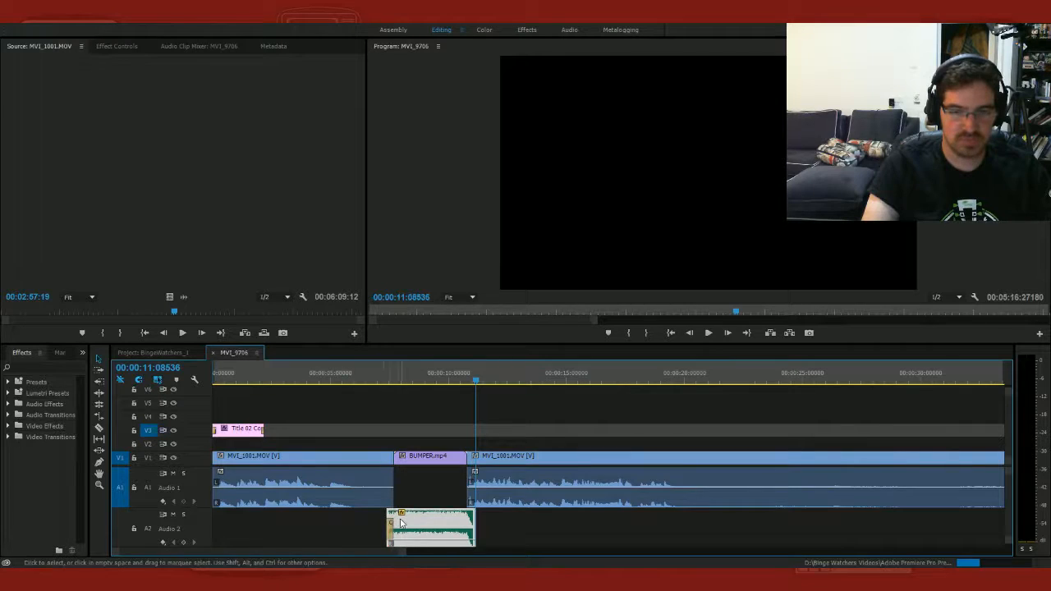
Step: Play the lead-in to BUMPER.mp4 and extend the start of its A2 audio further back, to just before 7 seconds
left_click(369, 377)
key("space")
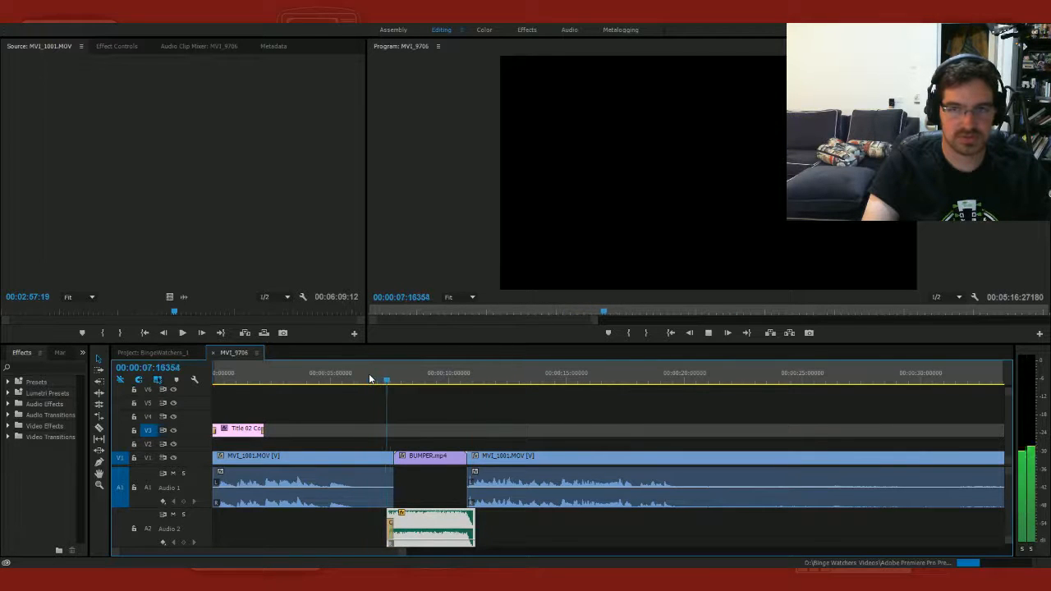
key("space")
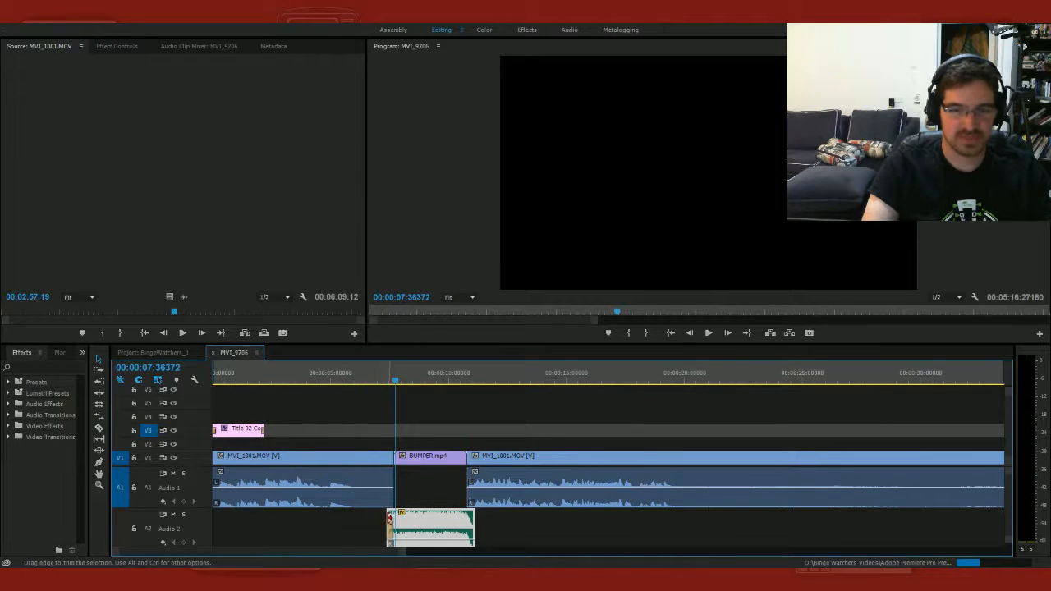
left_click_drag(388, 518, 376, 520)
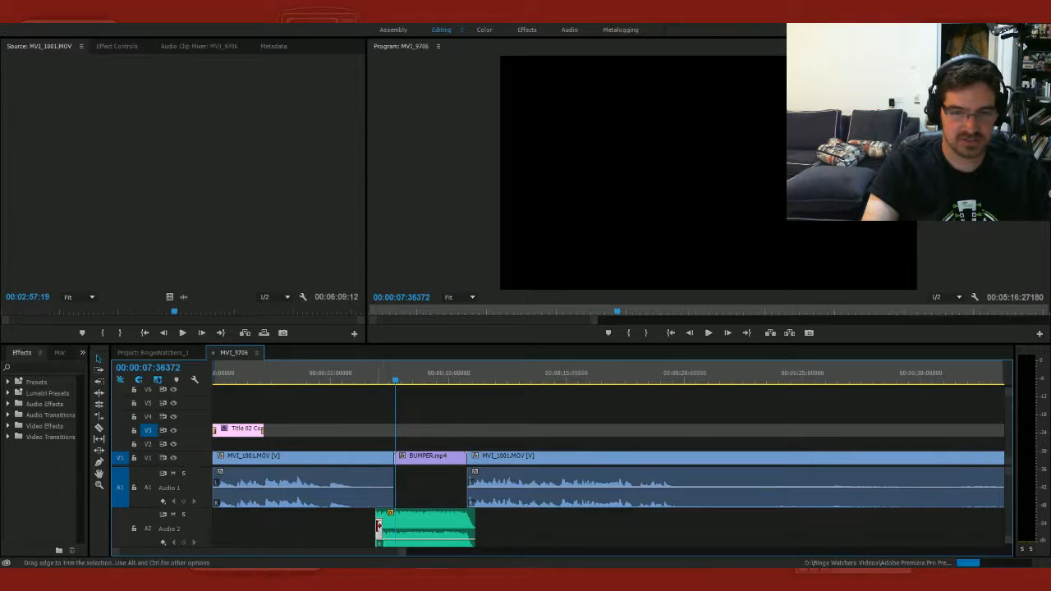
left_click_drag(381, 524, 386, 529)
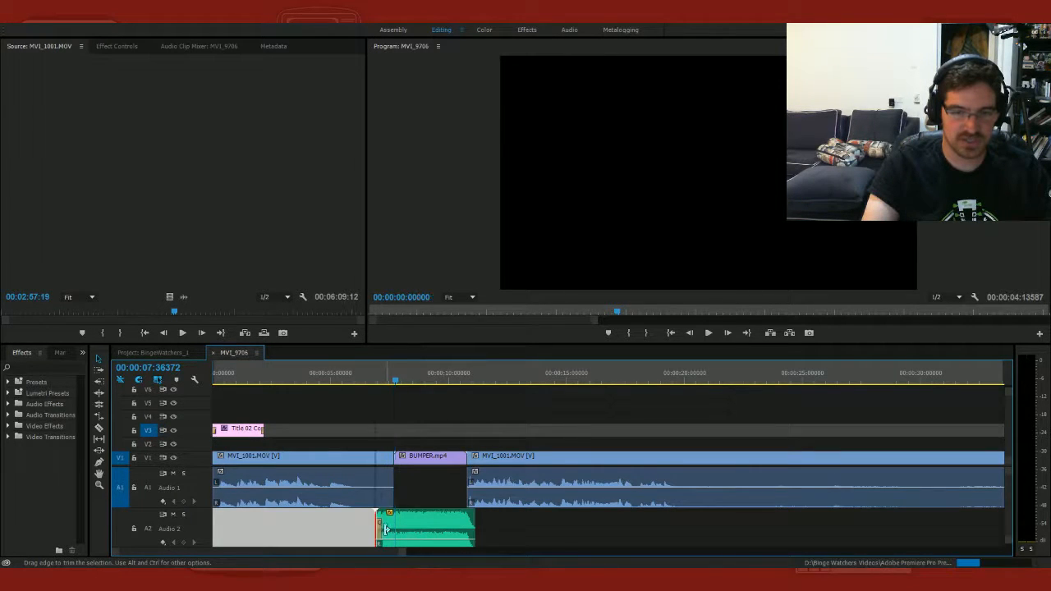
Step: Play from the bumper's lead-in through the second spoken section and split MVI_1001.MOV where the speech ends, at about 00:00:19:34
left_click(366, 376)
key("space")
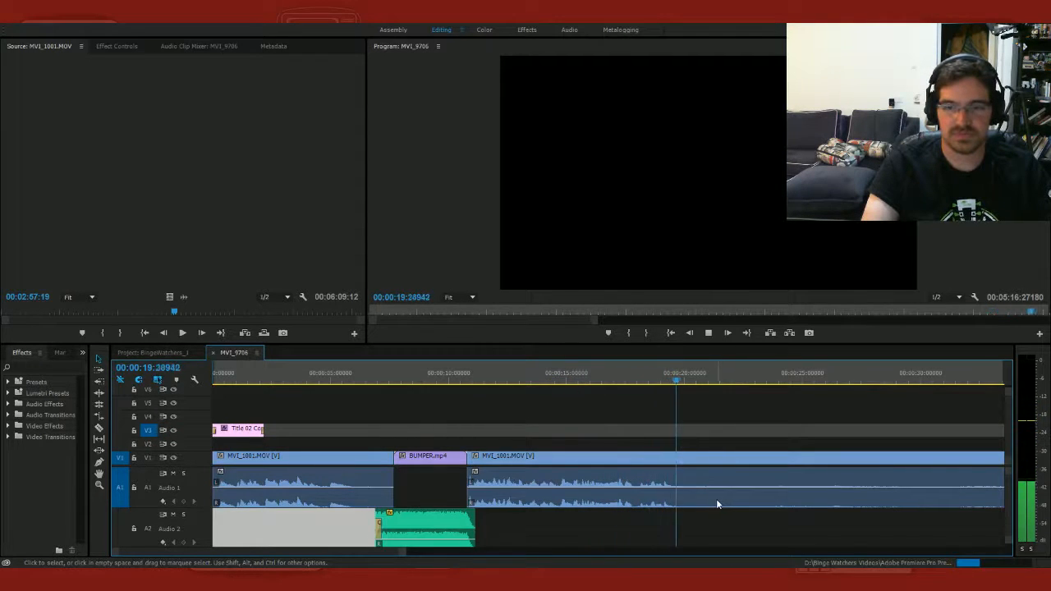
key("space")
key("c")
left_click(682, 488)
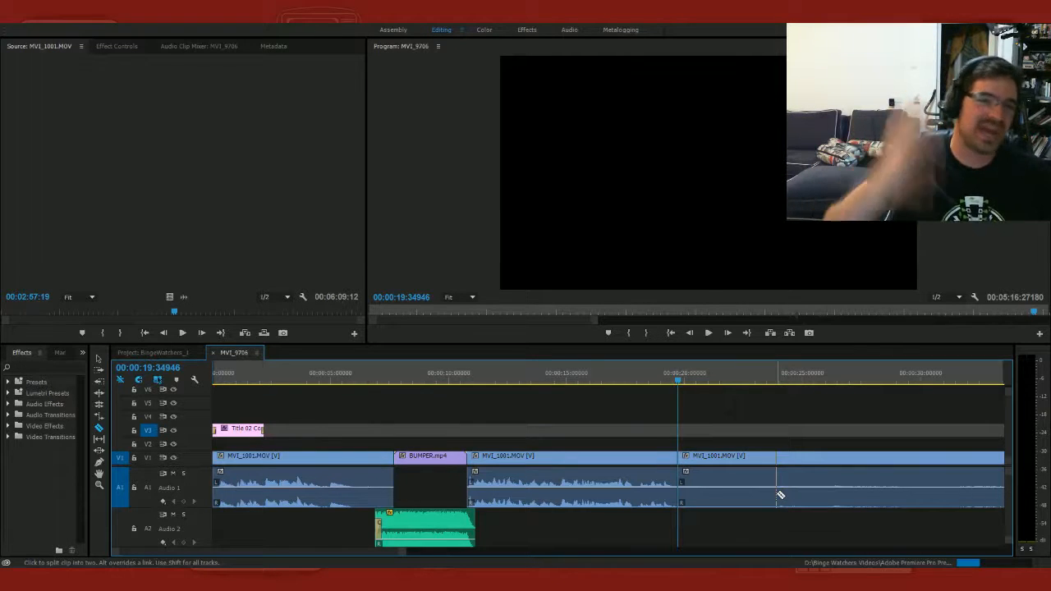
Step: Find where speech resumes after the long silence and split MVI_1001.MOV at its start, at about 00:00:45:41
left_click(938, 378)
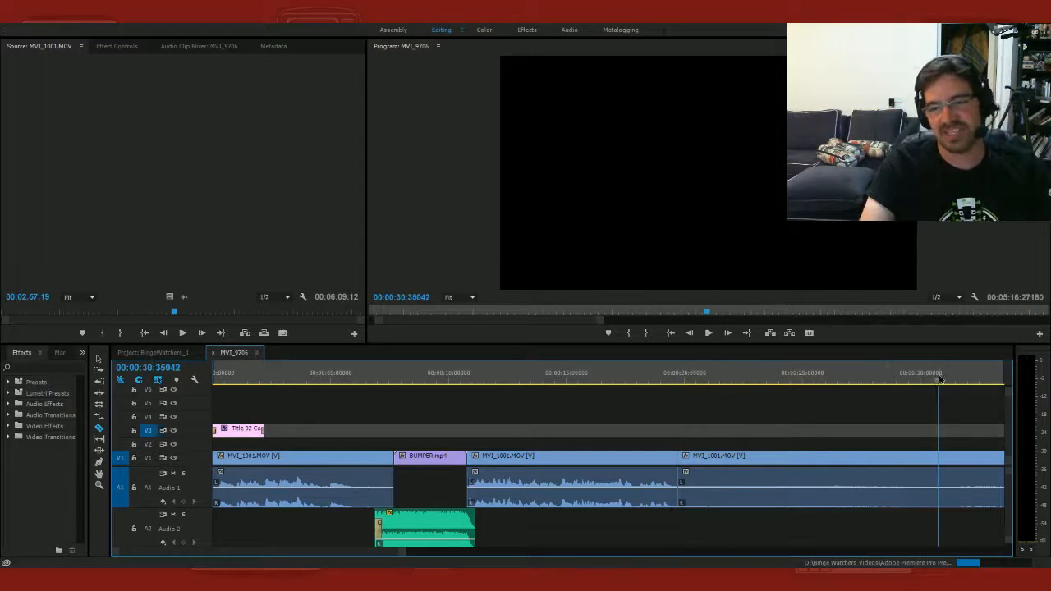
scroll(294, 554, "down", 10)
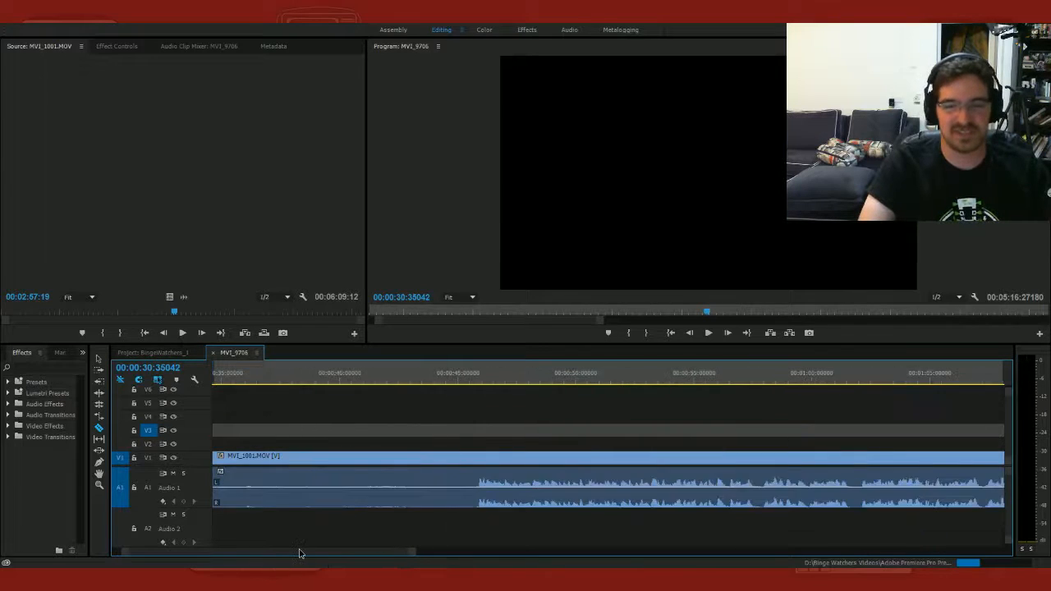
scroll(298, 554, "down", 5)
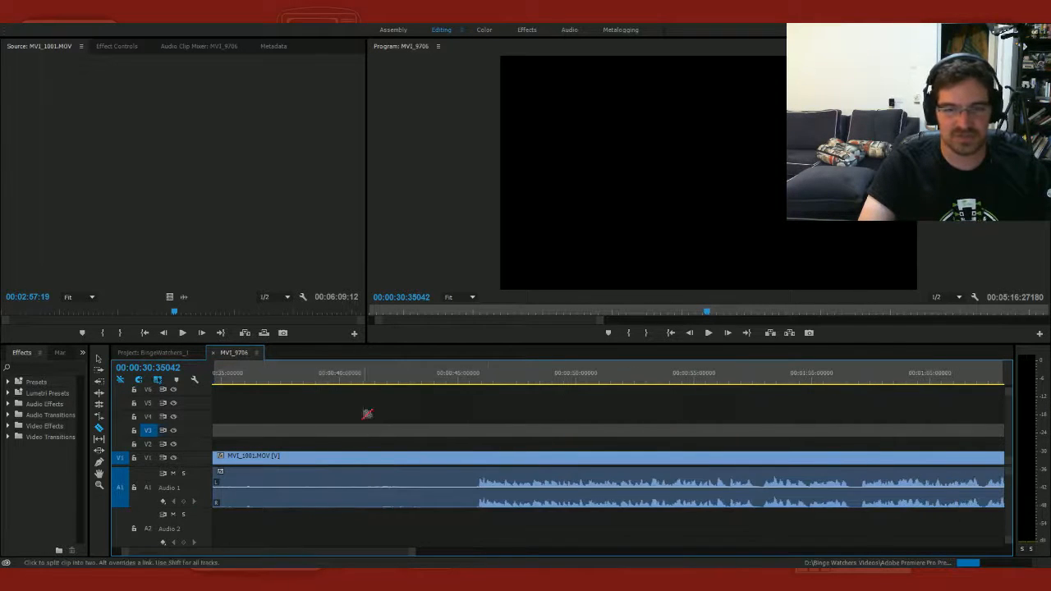
left_click(462, 376)
key("space")
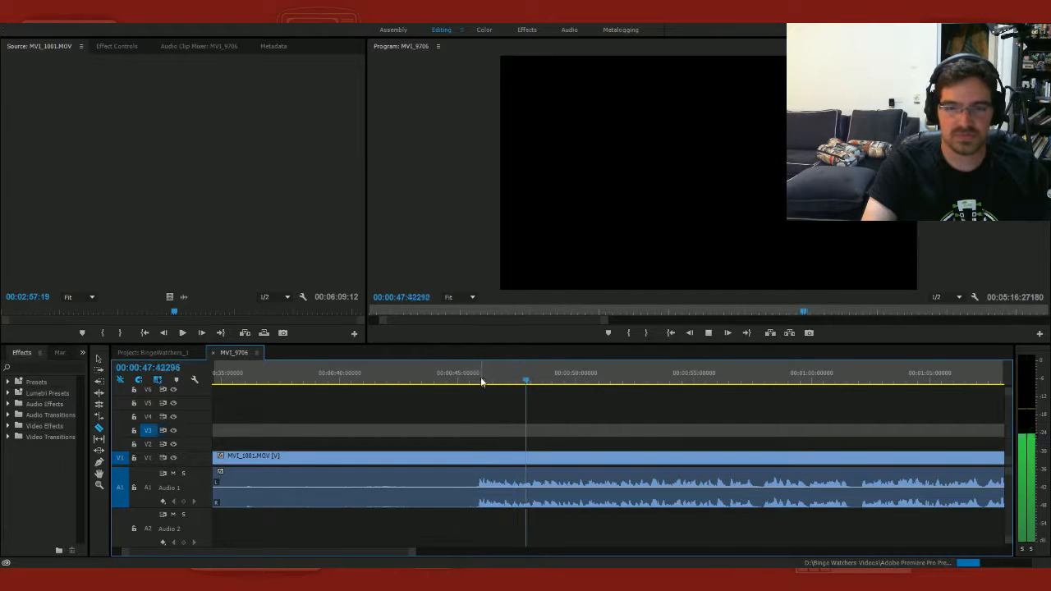
left_click_drag(472, 379, 479, 380)
left_click(479, 485)
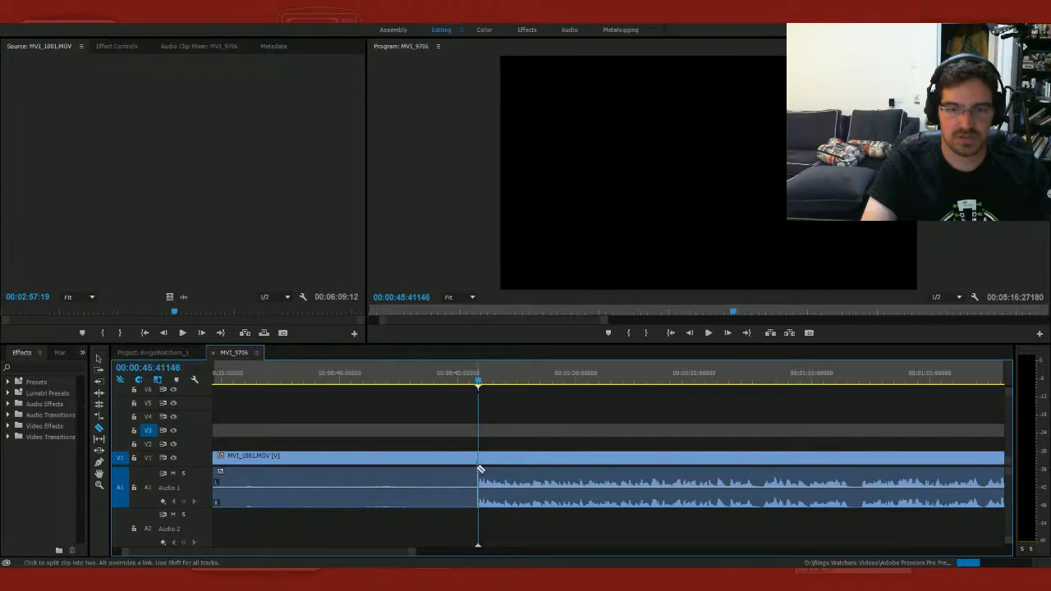
Step: Delete the silent MVI_1001.MOV piece between 00:00:19:34 and 00:00:45:41 and close the gap it leaves
key("v")
left_click(446, 493)
key("Delete")
scroll(301, 556, "up", 10)
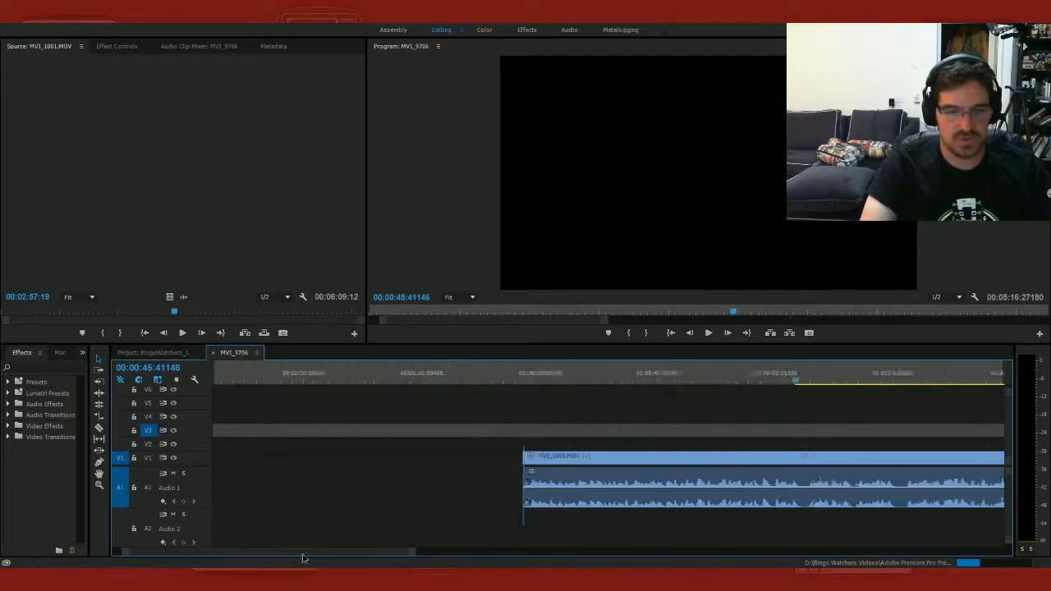
scroll(299, 559, "down", 5)
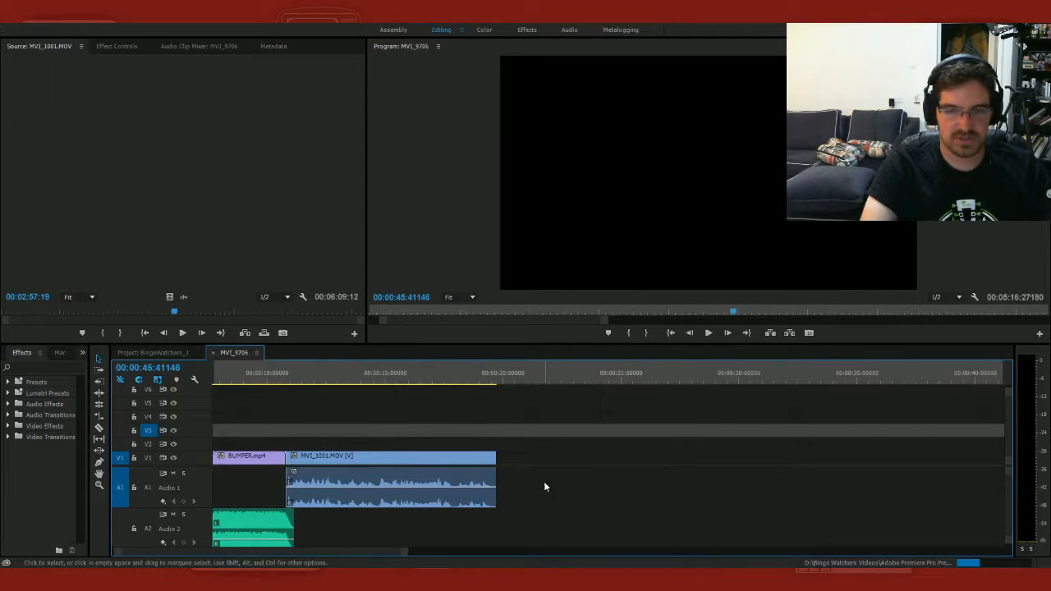
left_click(544, 487)
key("Delete")
Step: Split MVI_1001.MOV at about 00:00:17:35, move the short end piece to V2 and A2, and slide the following clip earlier to overlap it
left_click(456, 491)
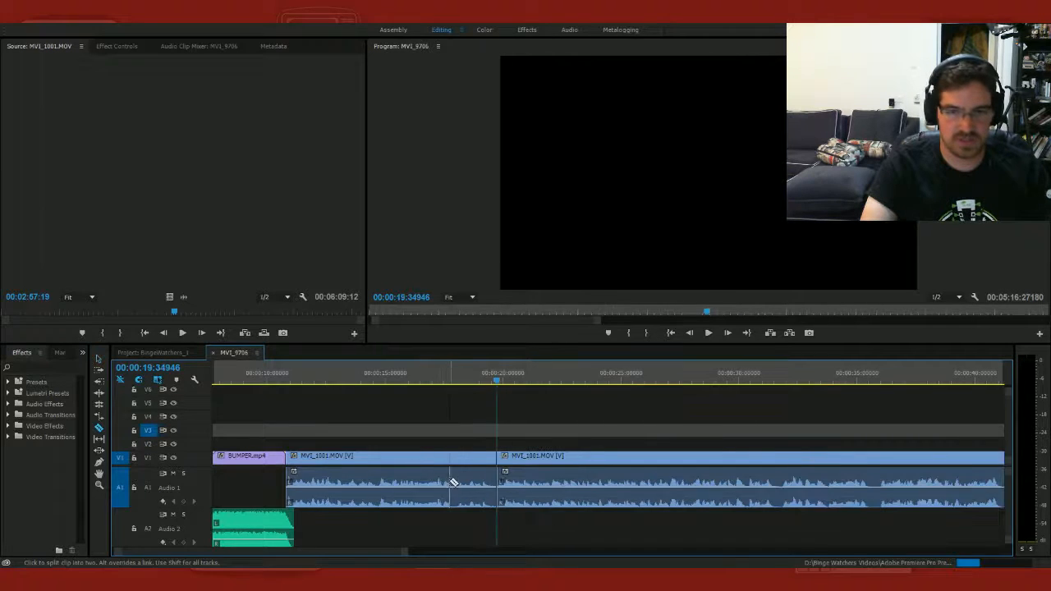
key("v")
left_click(474, 485)
left_click_drag(474, 484, 475, 518)
left_click_drag(544, 455, 541, 460)
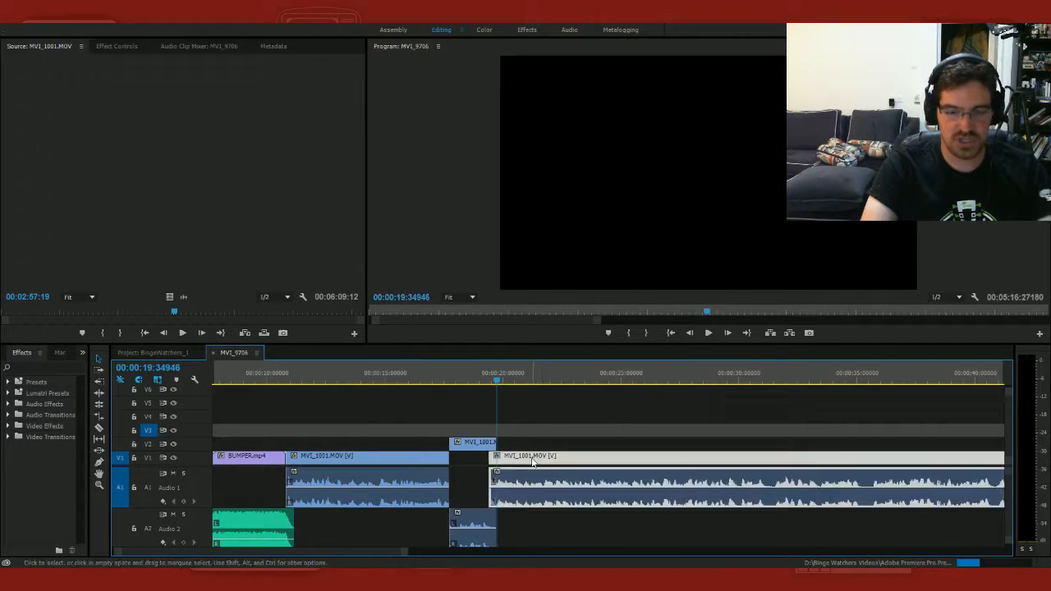
Step: Play the overlap from about 00:00:18:40 and shift the following MVI_1001.MOV clip slightly later
key("=")
left_click(526, 378)
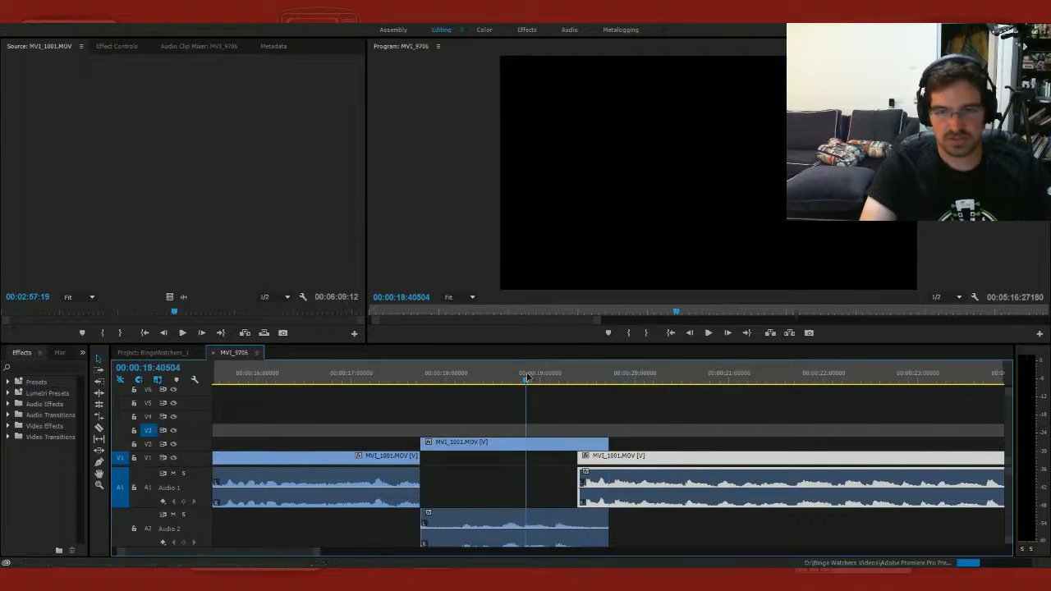
key("space")
key("space")
left_click_drag(655, 466, 662, 466)
Step: Play from the overlap through the spoken section and split MVI_1001.MOV where the speech ends, at about 00:00:43:03
left_click(516, 373)
key("space")
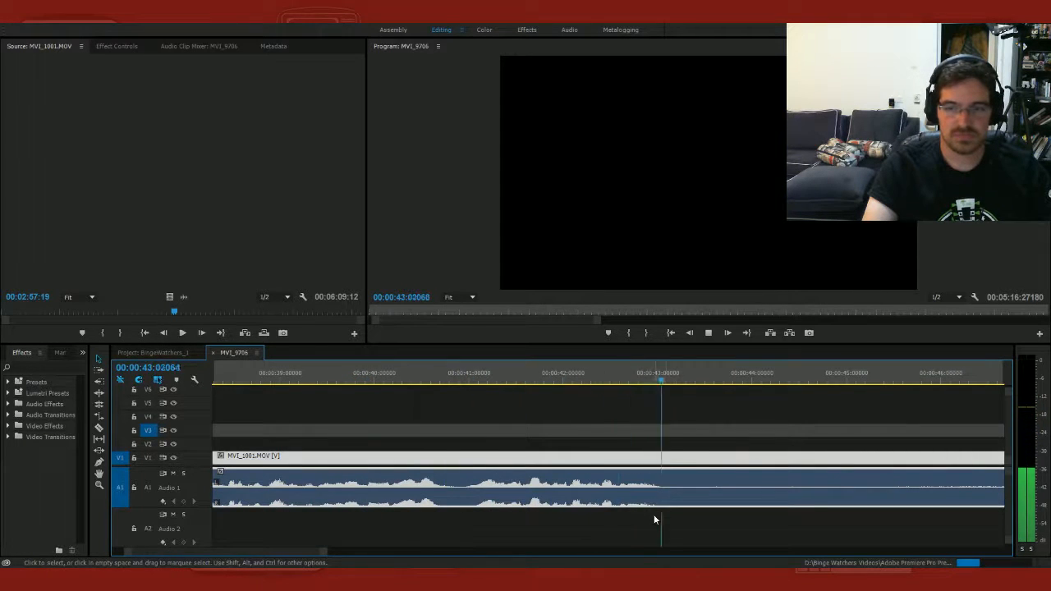
key("space")
left_click_drag(671, 382, 664, 382)
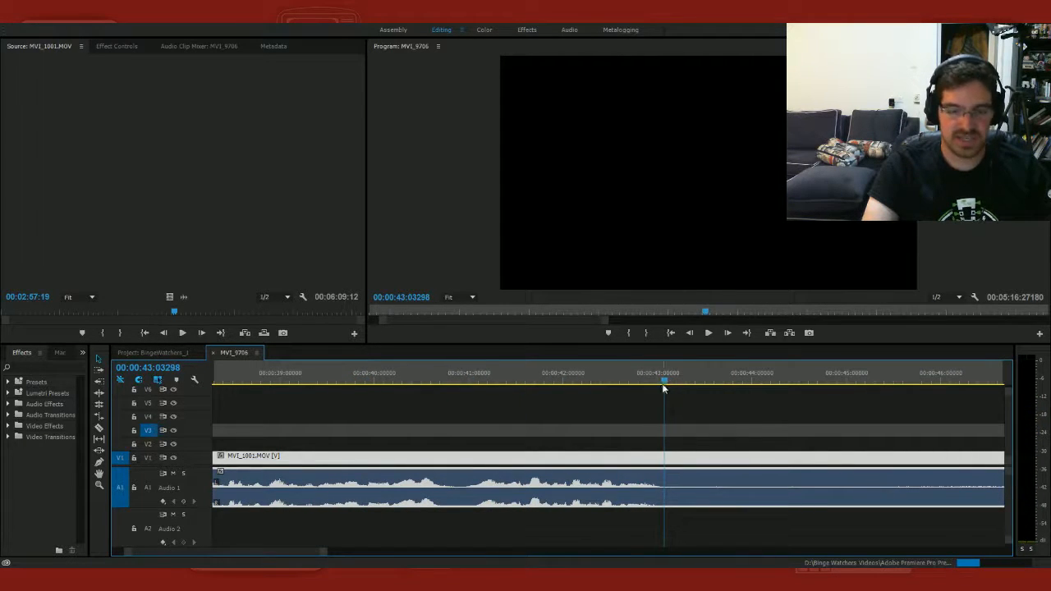
key("c")
left_click(665, 477)
Step: Play the footage after the 00:00:43:03 cut and the short speech attempt starting near 57 seconds
left_click(858, 383)
key("space")
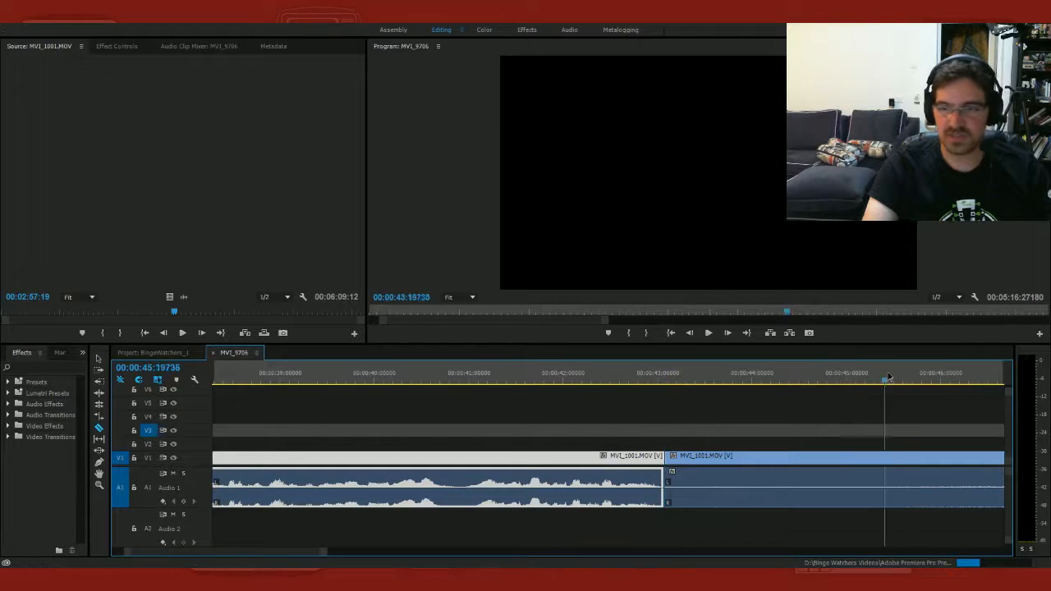
key("space")
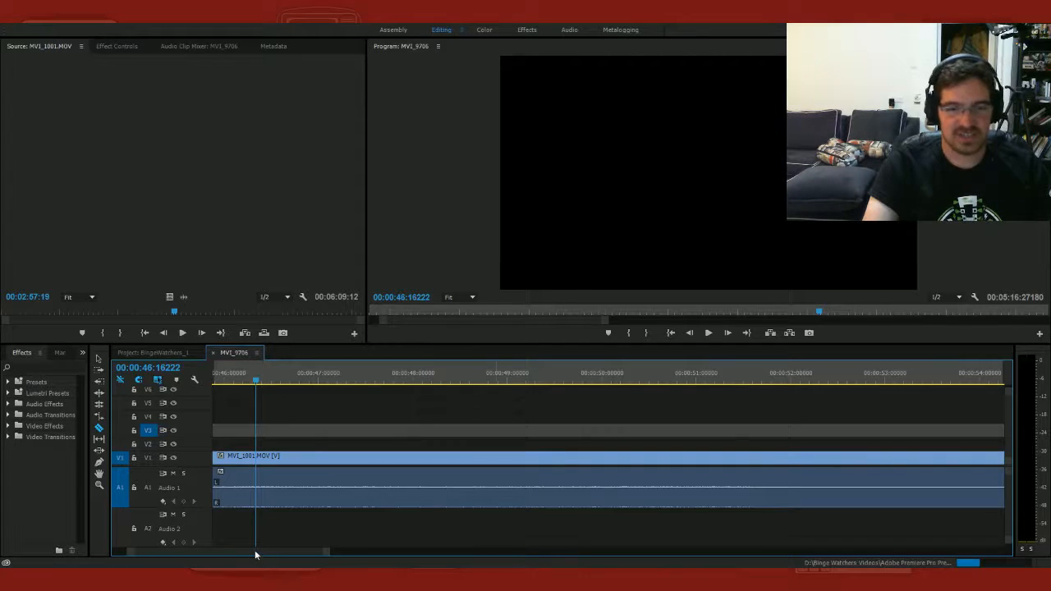
left_click(955, 380)
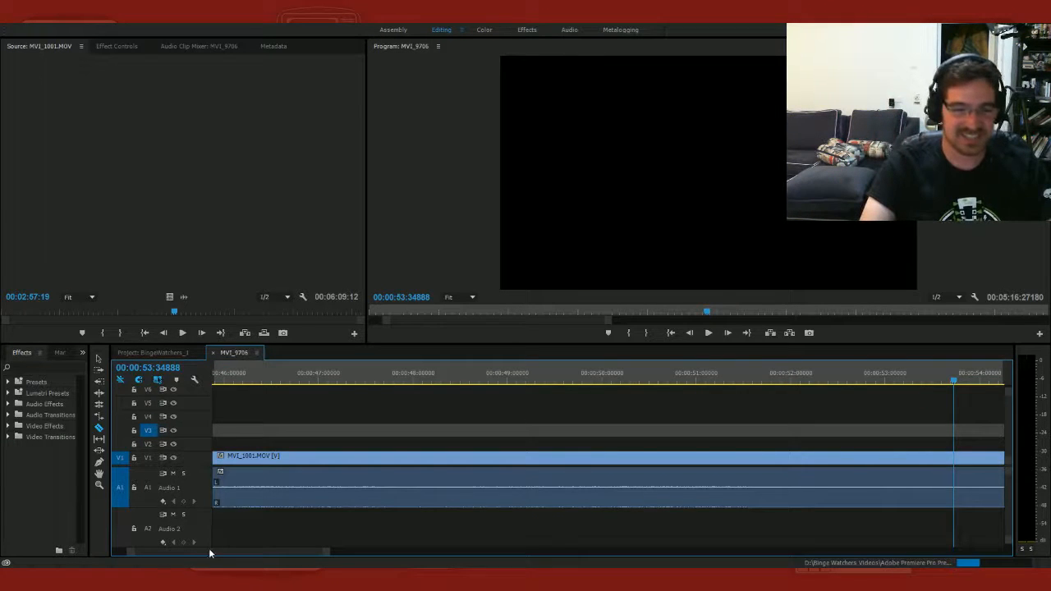
left_click_drag(209, 555, 211, 556)
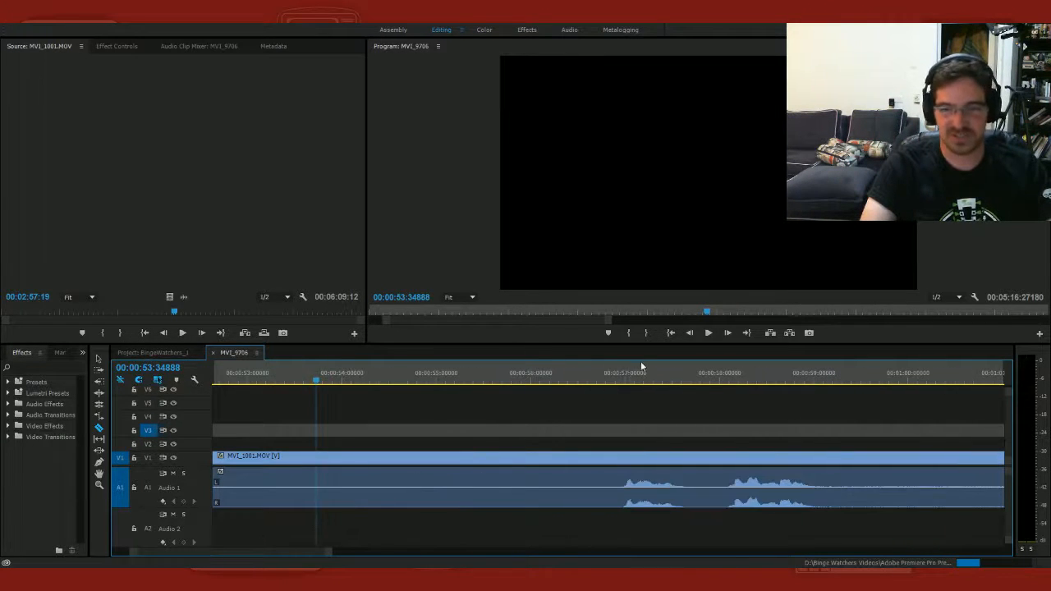
left_click(605, 375)
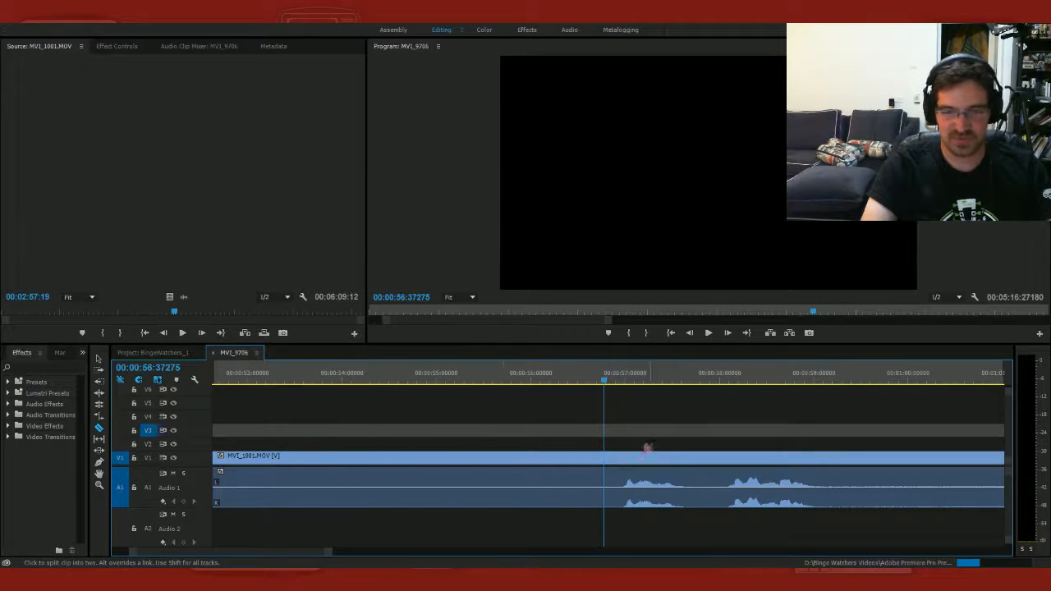
key("space")
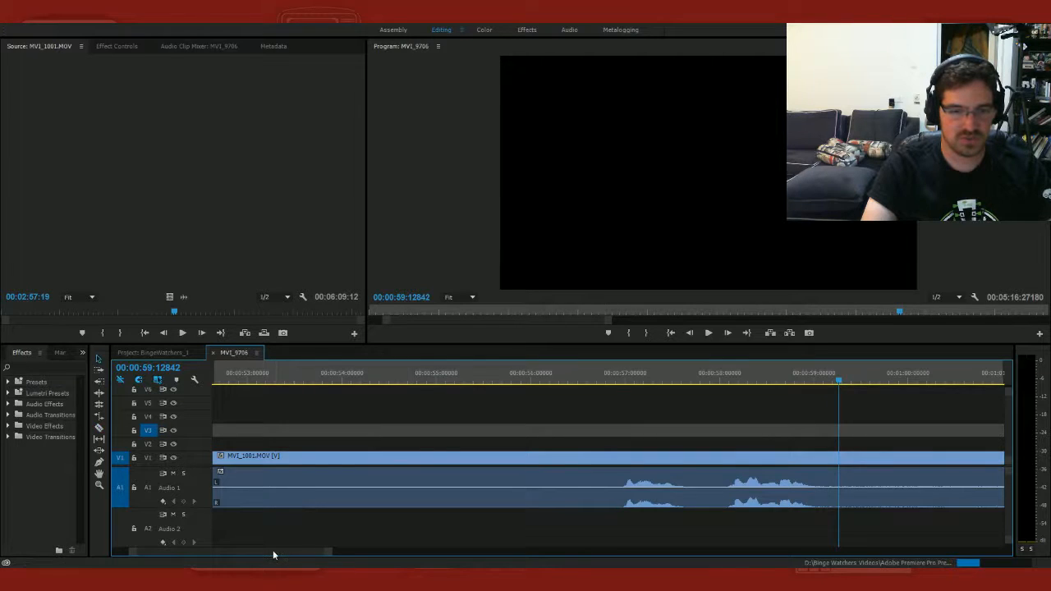
Step: Adjust the audio level of the MVI_1001.MOV clip after the 00:00:43:03 cut and play from about 00:00:41:17 across the cut
left_click_drag(273, 555, 268, 555)
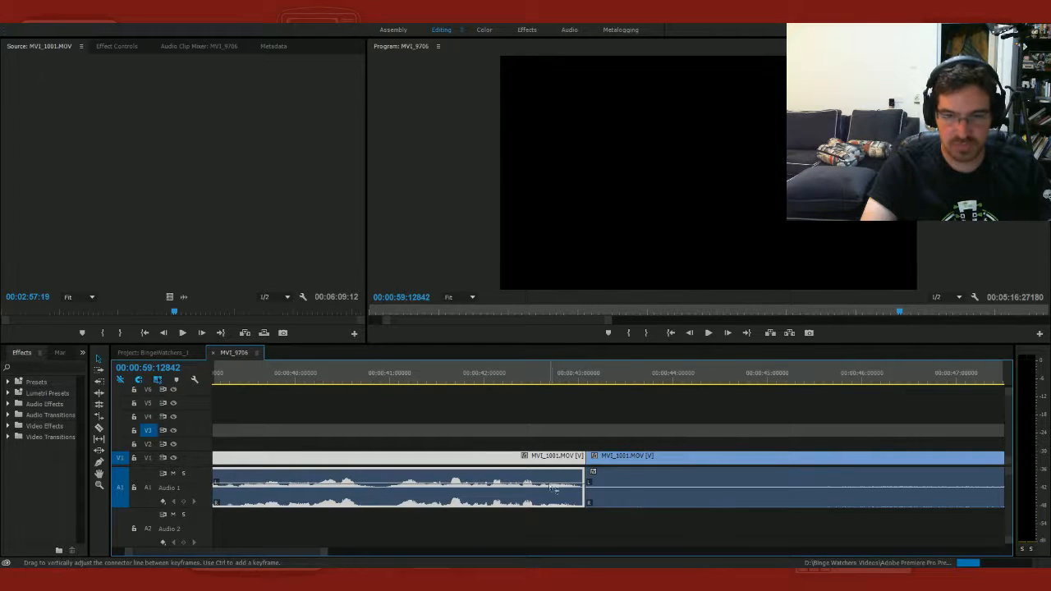
left_click(626, 489)
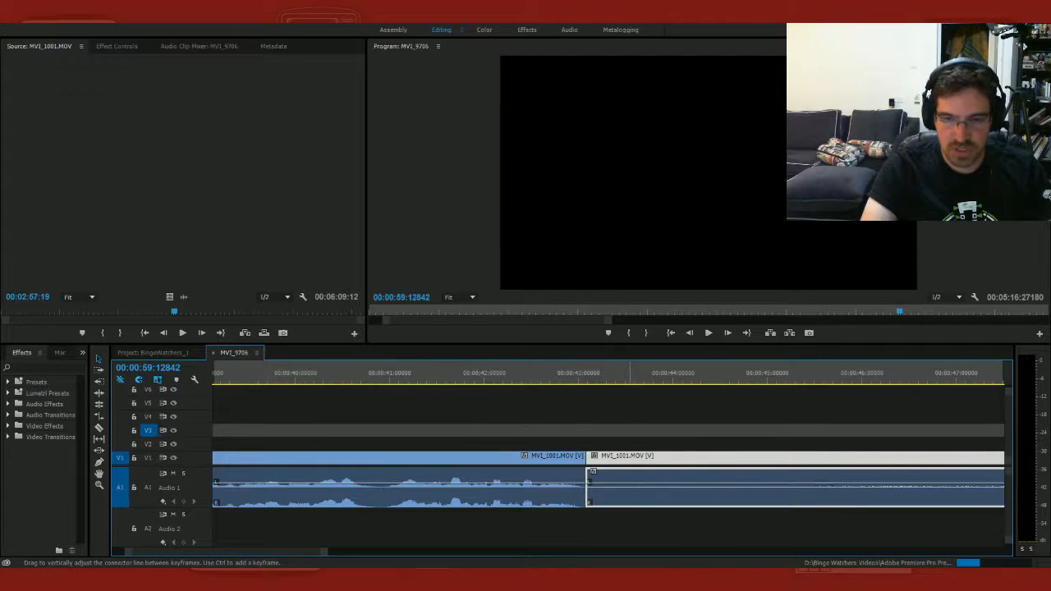
left_click(425, 377)
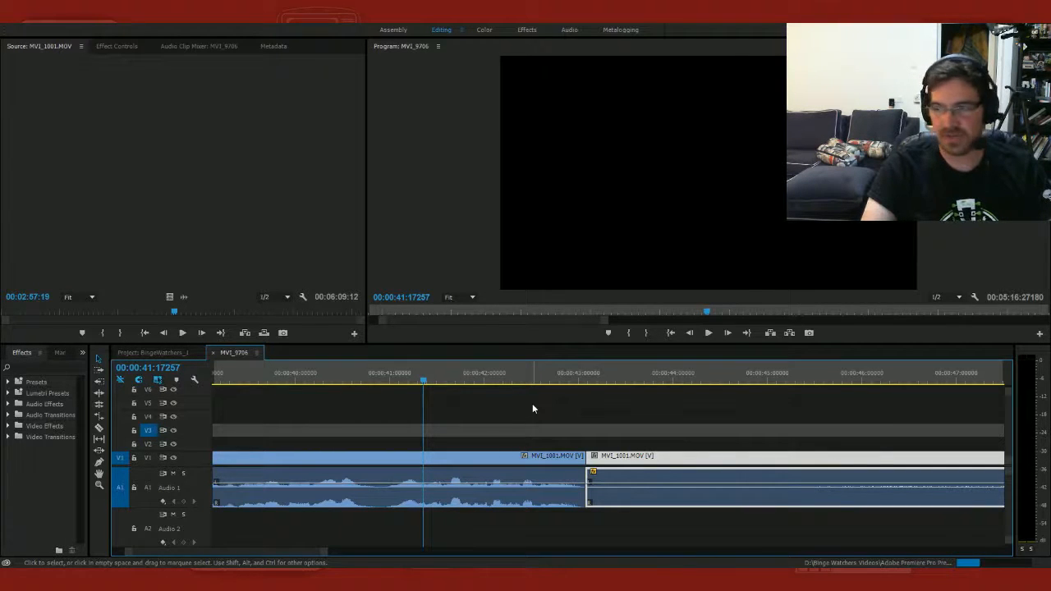
key("space")
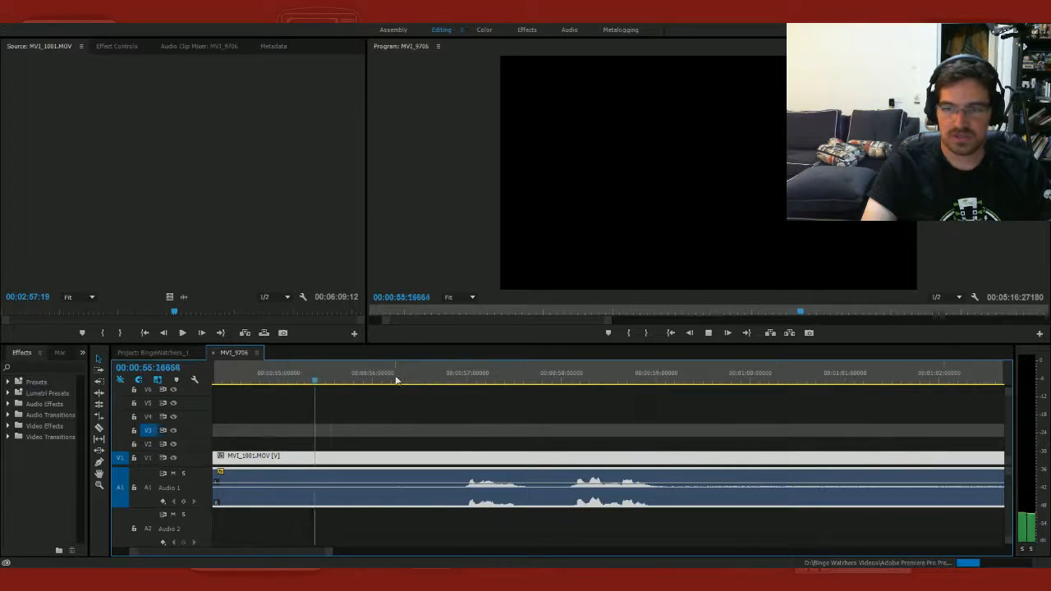
key("space")
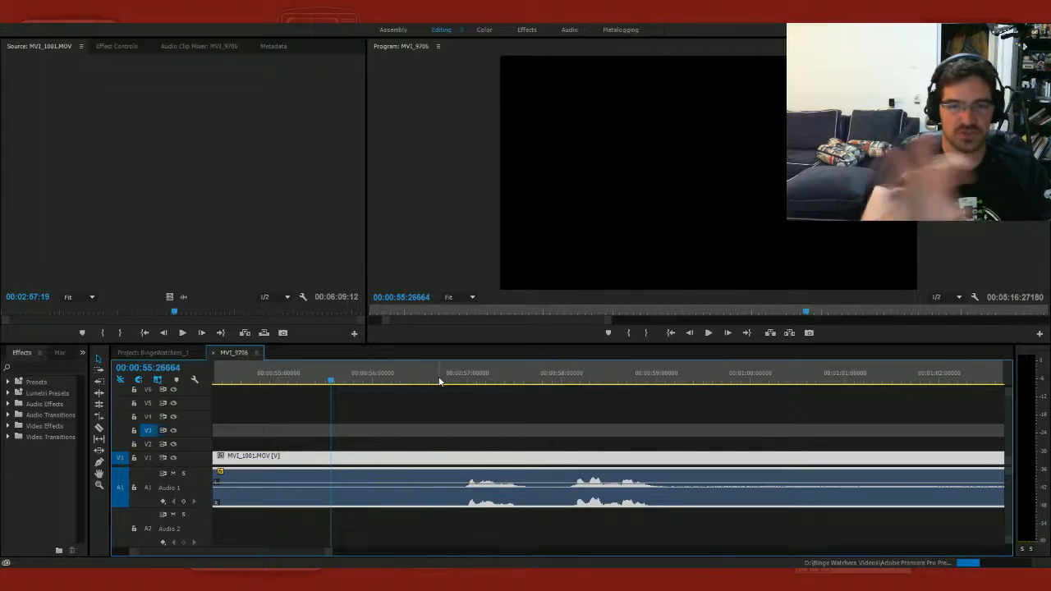
Step: Play the start of each successive spoken take from about 57 seconds to the take beginning just after 00:01:21
left_click(450, 371)
key("space")
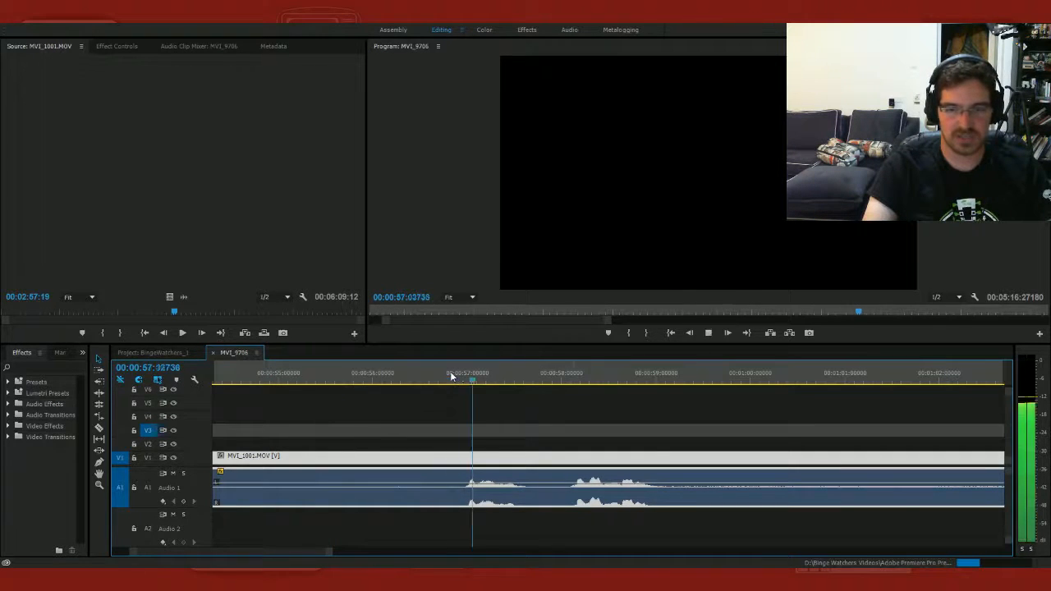
left_click(577, 376)
key("space")
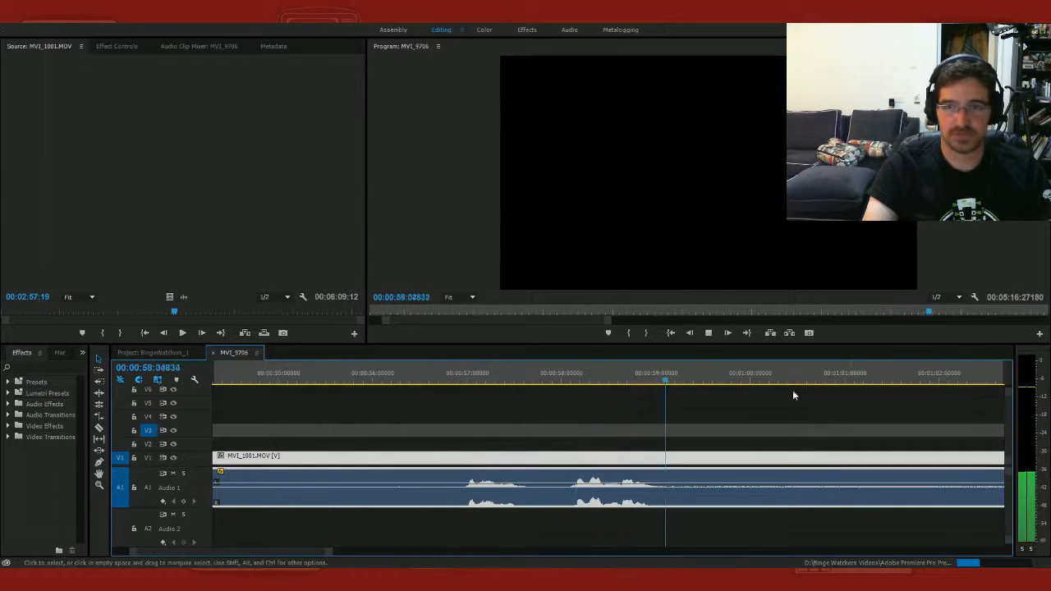
key("space")
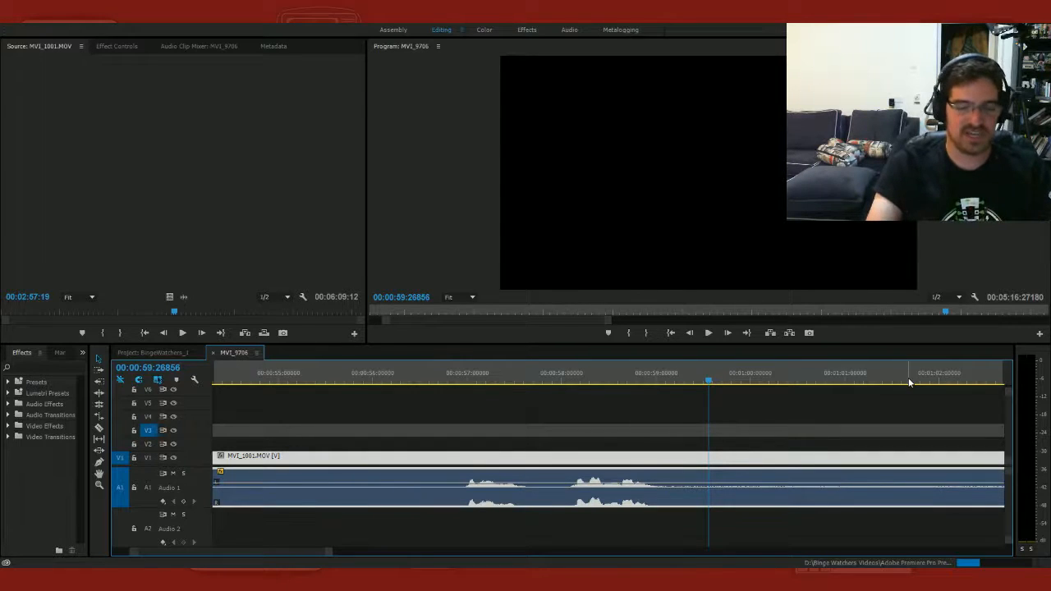
left_click(988, 379)
key("space")
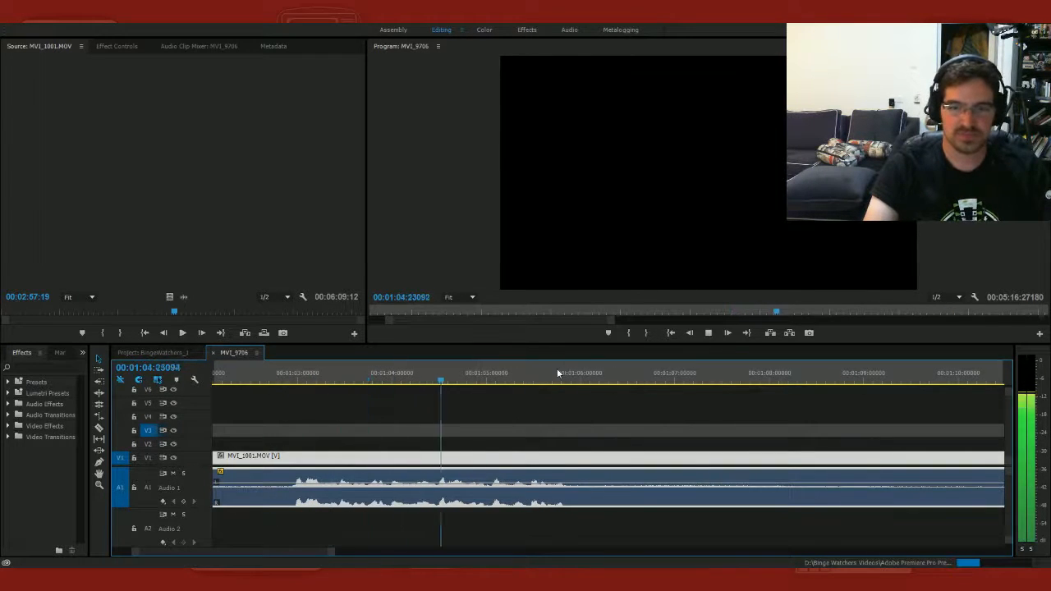
left_click(976, 372)
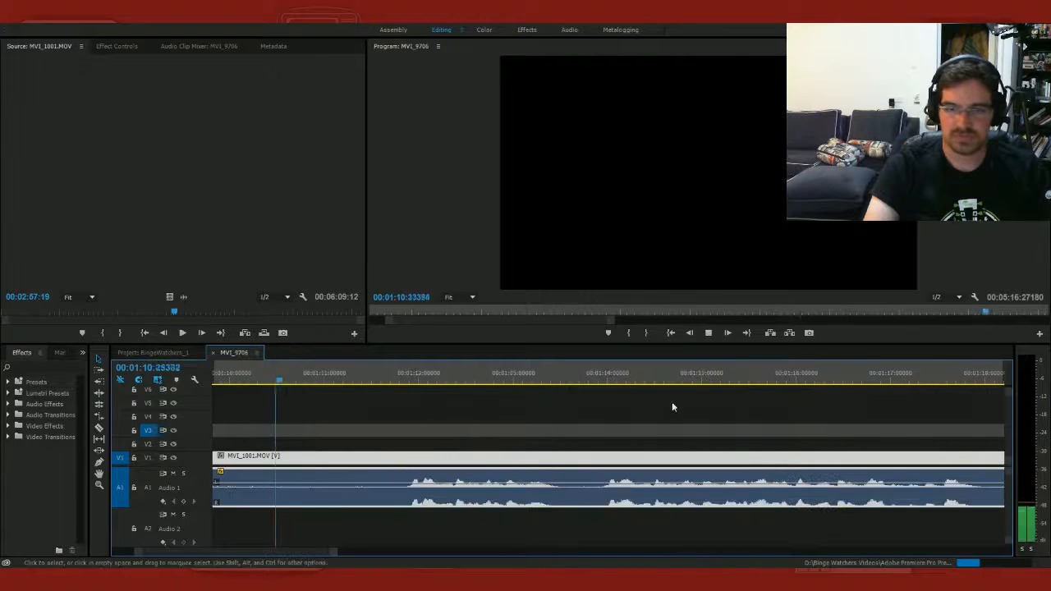
left_click(404, 378)
key("space")
left_click(589, 379)
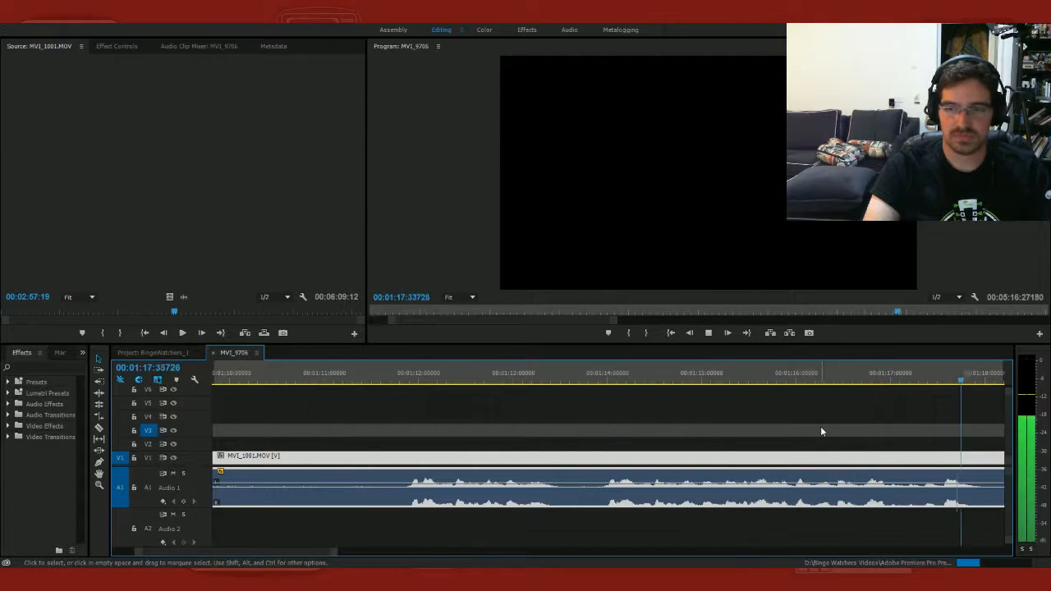
key("space")
key("space")
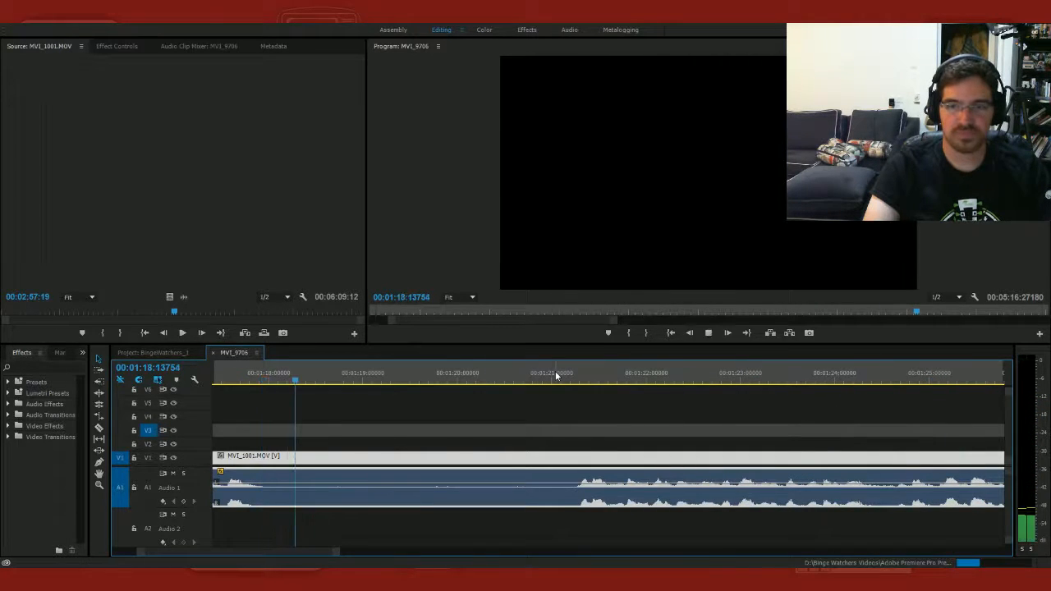
left_click(555, 371)
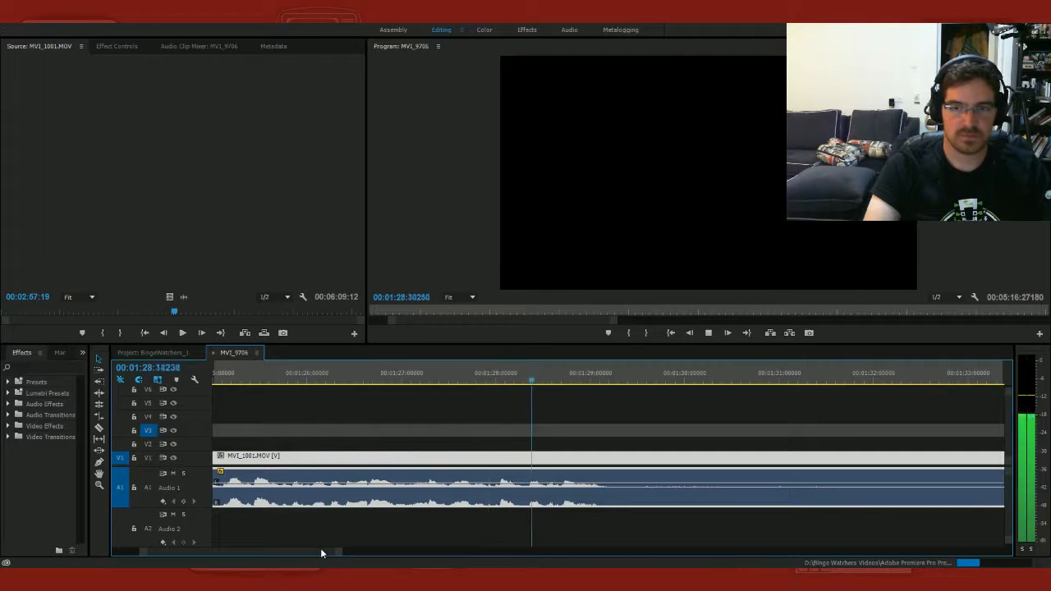
Step: Split MVI_1001.MOV at the end of the last take, at about 00:01:29:10, and just before its speech starts, at about 00:01:21:12
key("space")
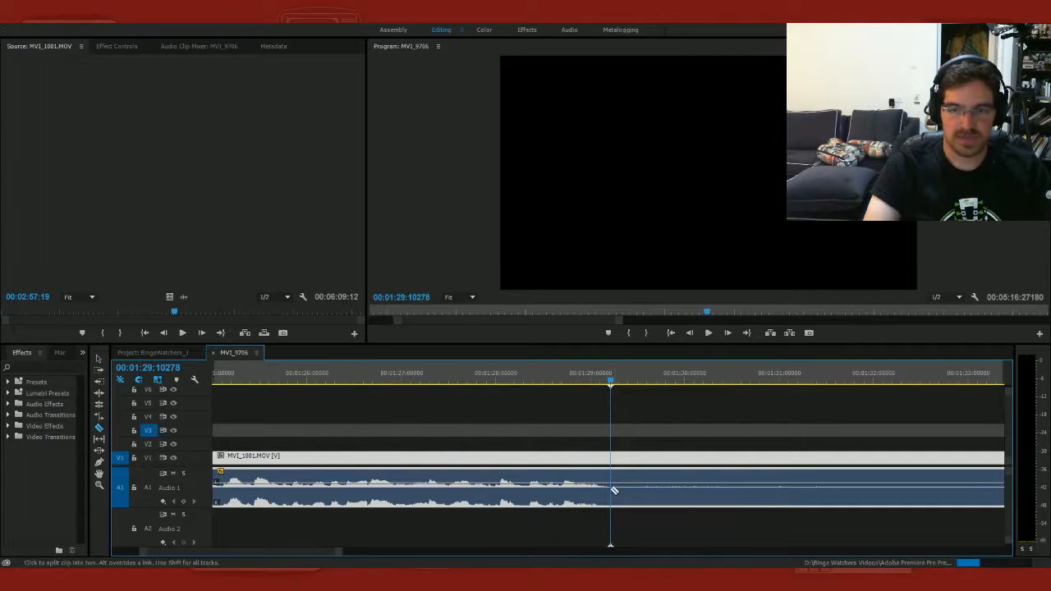
left_click(618, 491)
left_click_drag(310, 549, 308, 557)
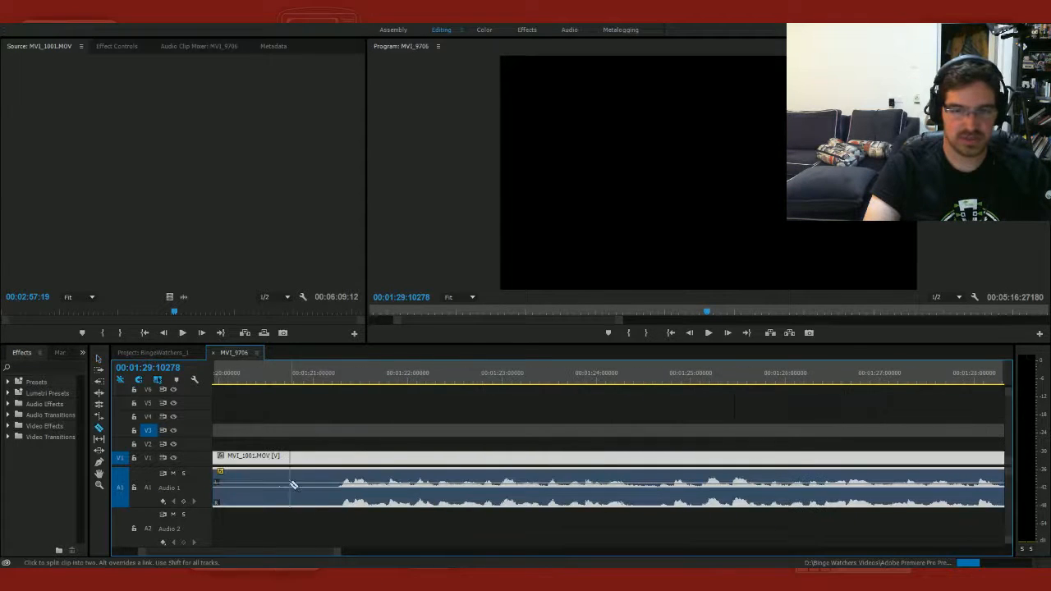
left_click(342, 488)
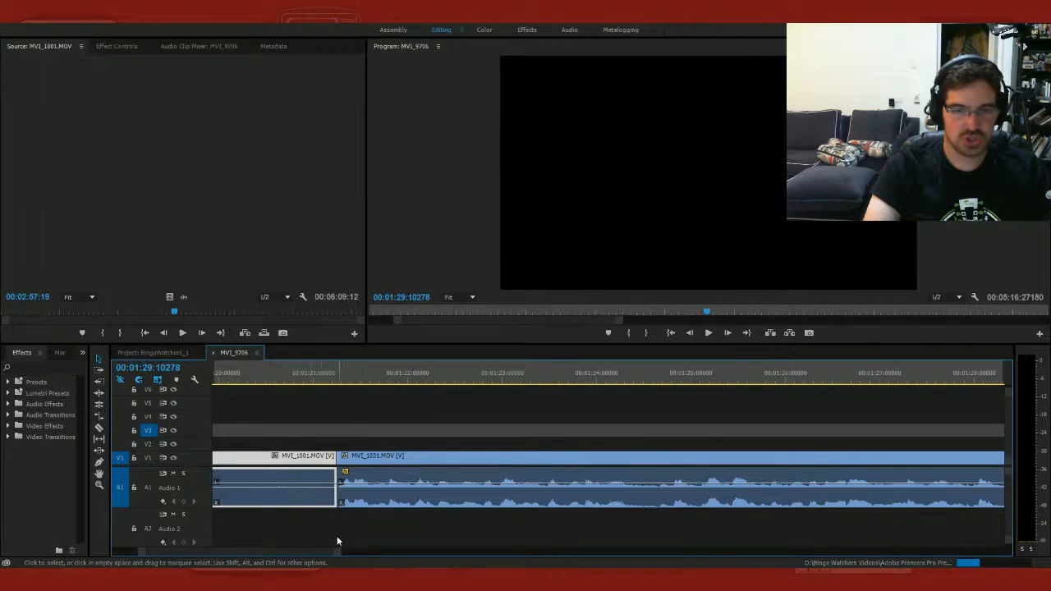
left_click_drag(318, 555, 311, 556)
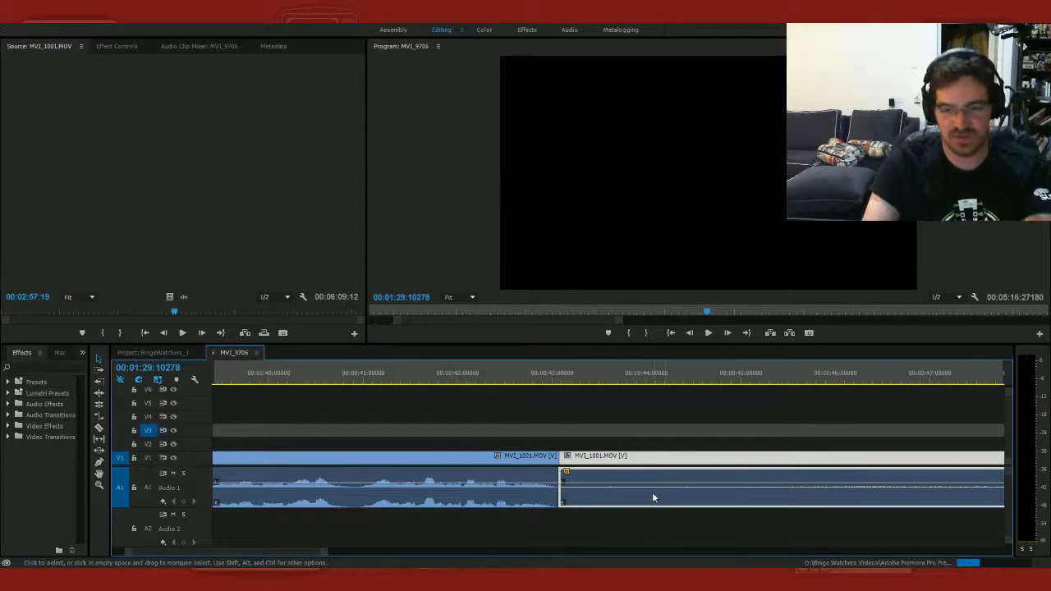
Step: Delete the failed-take piece of MVI_1001.MOV after the 00:00:43:03 cut and close the gap it leaves
key("Delete")
left_click(611, 491)
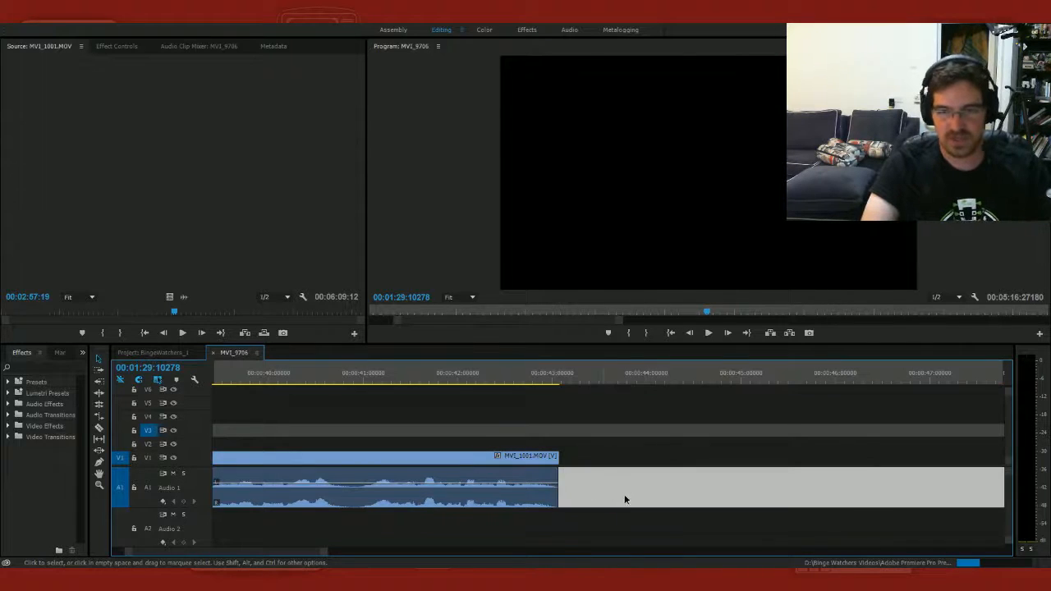
key("Delete")
Step: Split MVI_1001.MOV at about 00:00:42:10 and move the short piece before the 00:00:43:03 cut onto V2 and A2
key("c")
left_click(476, 486)
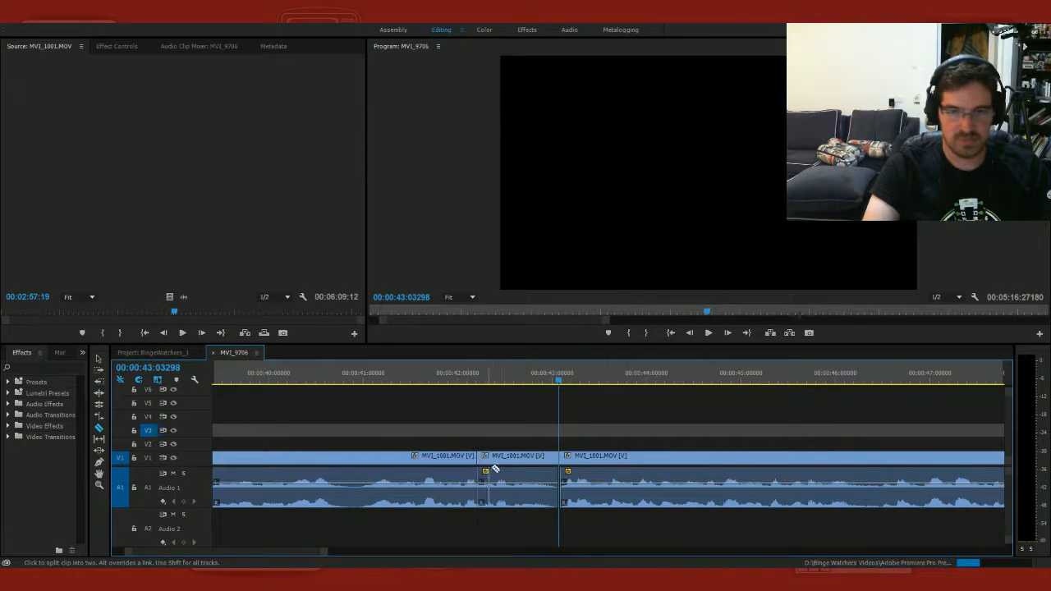
key("v")
left_click_drag(505, 458, 511, 443)
left_click_drag(510, 493, 513, 530)
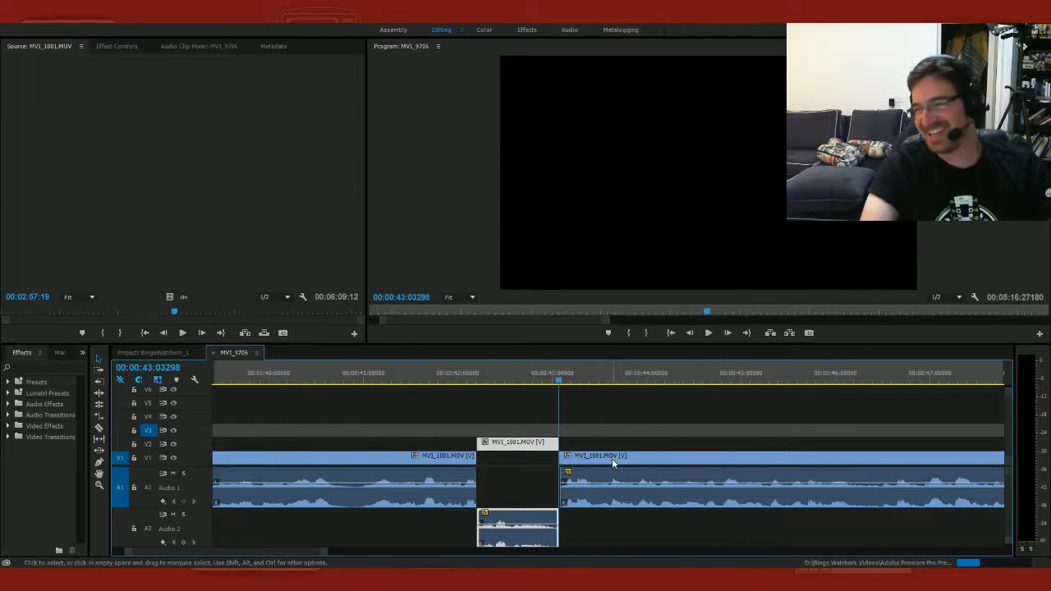
Step: Shift the following V1 clip earlier to start at about 00:00:43:00, overlapping the end of the V2/A2 piece, and play the transition
key("=")
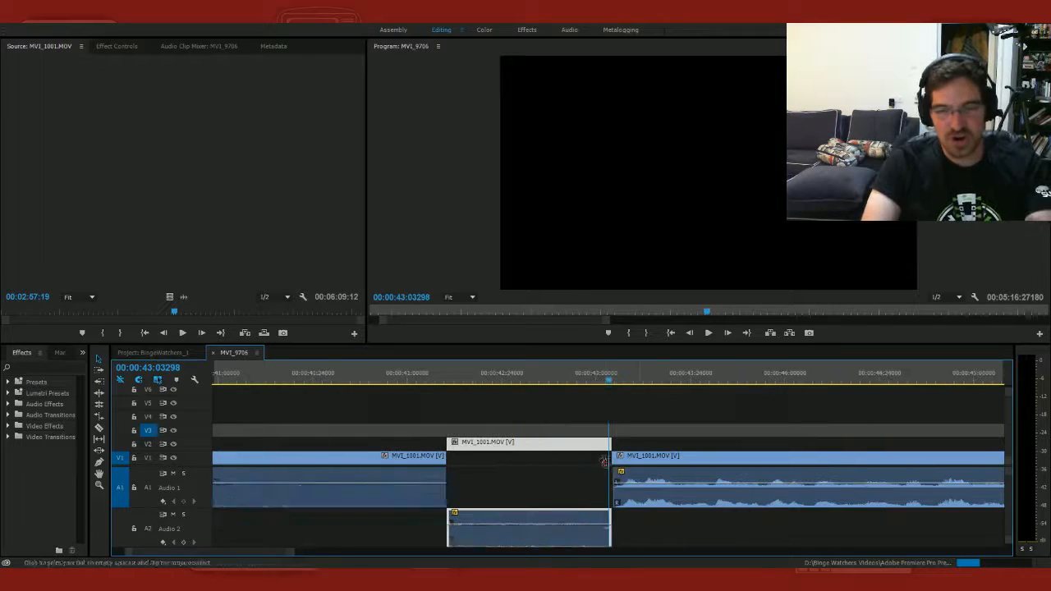
left_click_drag(660, 458, 645, 465)
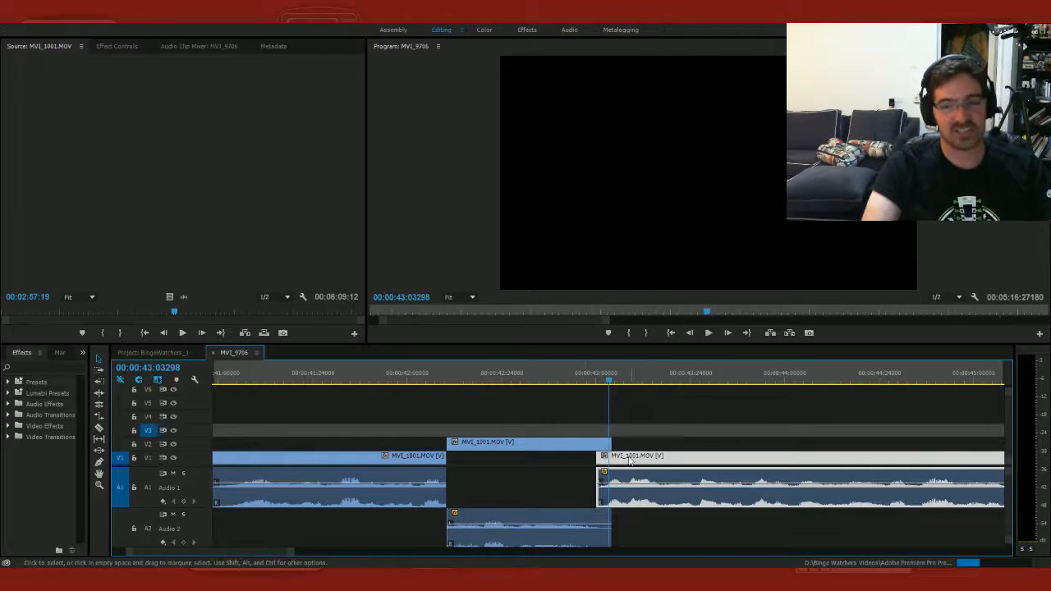
left_click(566, 373)
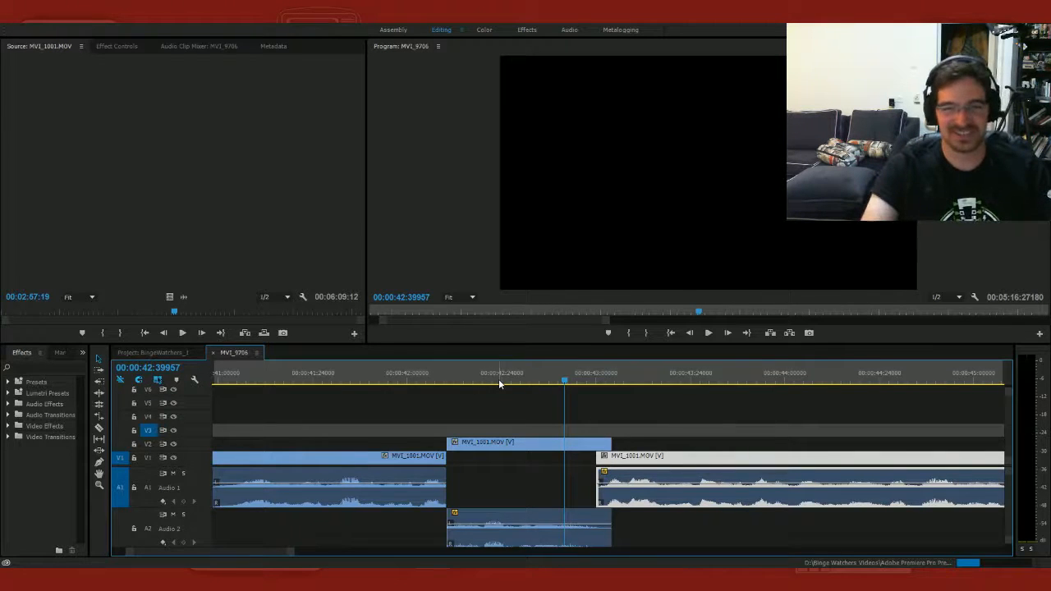
left_click(532, 370)
key("space")
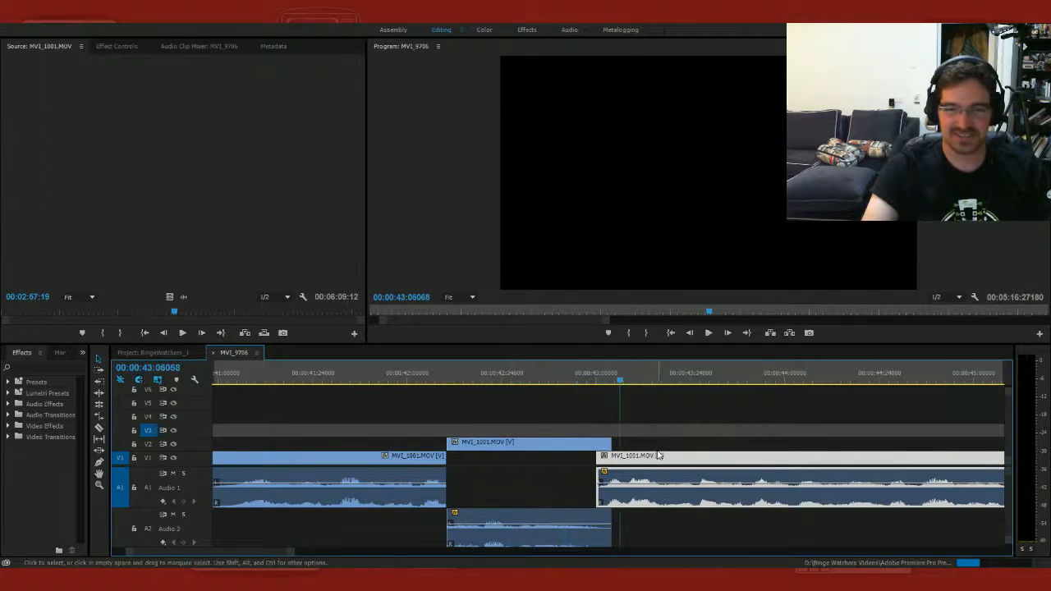
Step: Nudge the following V1 clip earlier in two small moves to start at about 00:00:42:44, playing the transition after each
left_click_drag(652, 462, 641, 461)
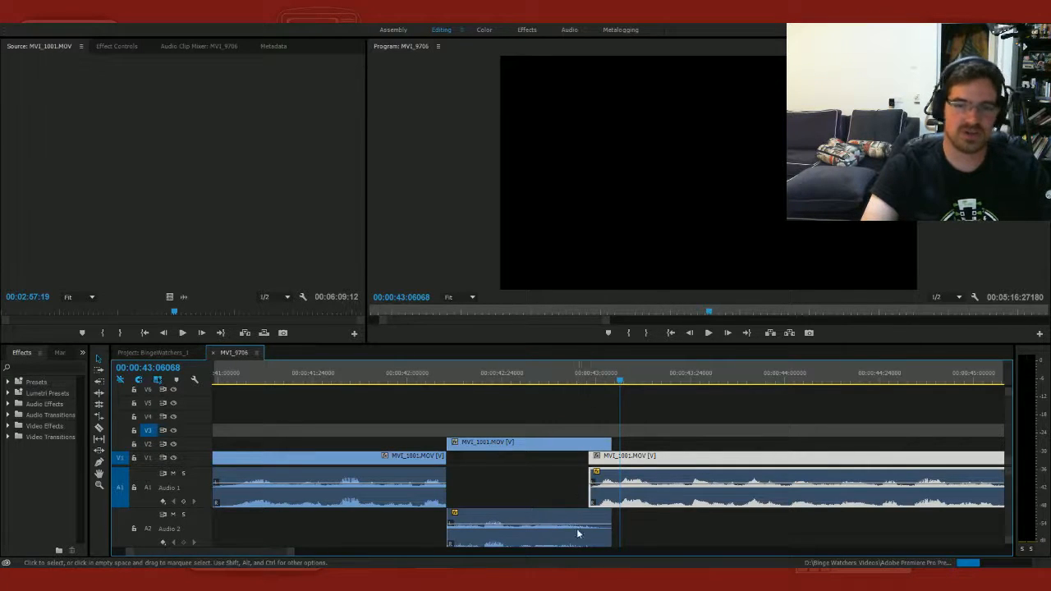
left_click(545, 376)
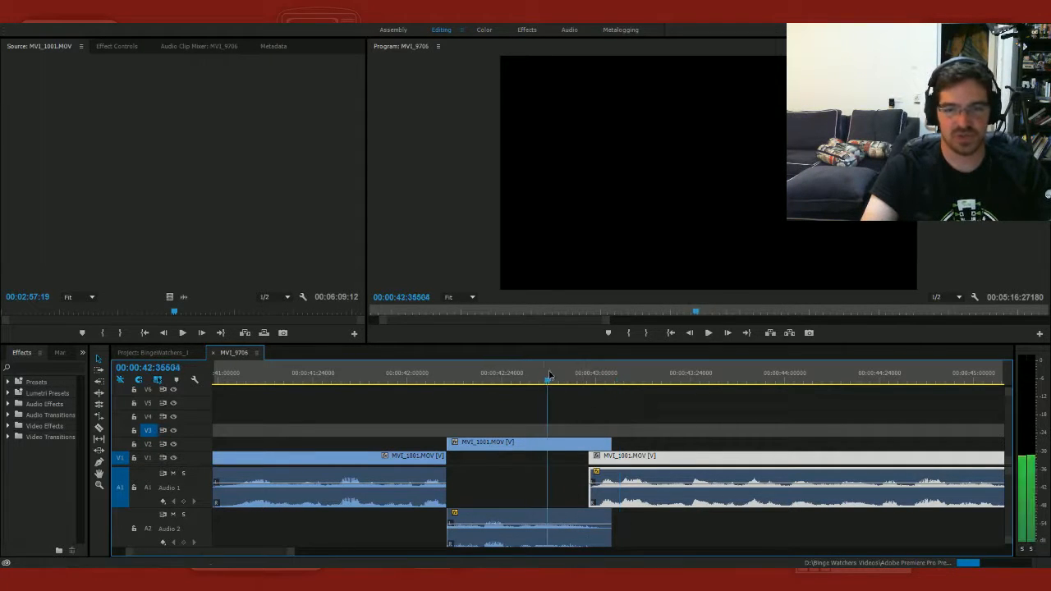
key("space")
left_click(503, 378)
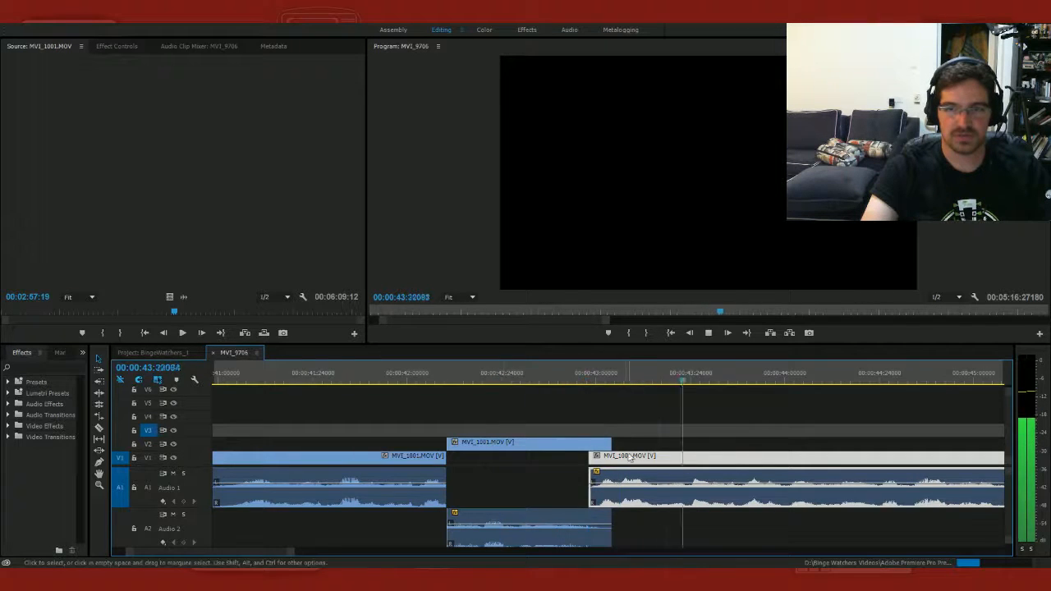
left_click_drag(630, 462, 622, 462)
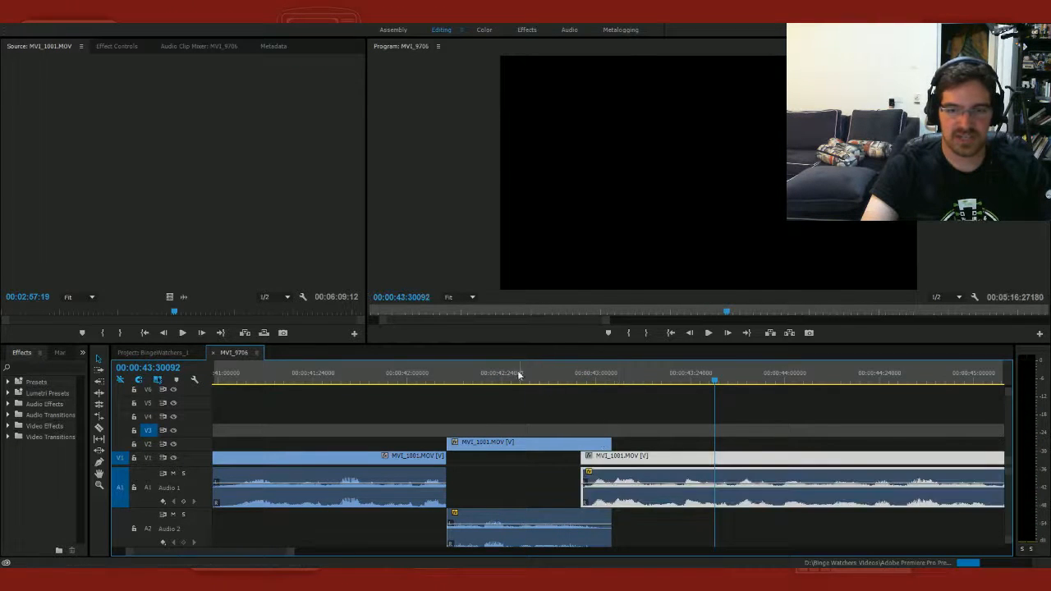
left_click(490, 372)
key("space")
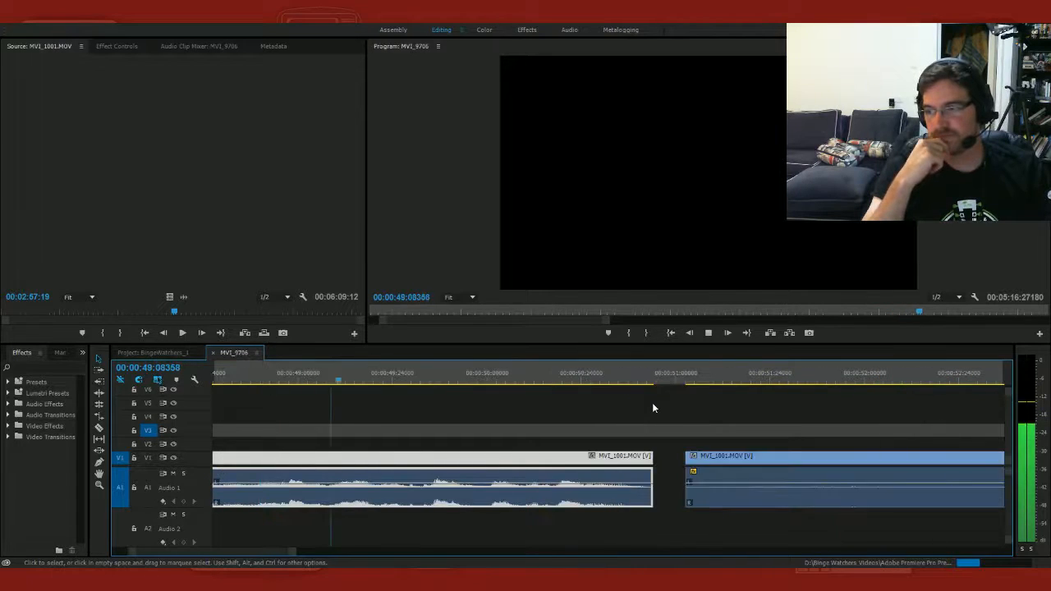
Step: Play through the takes after 00:00:51 and split MVI_1001.MOV at the end of the full take, at about 00:01:18:37
key("space")
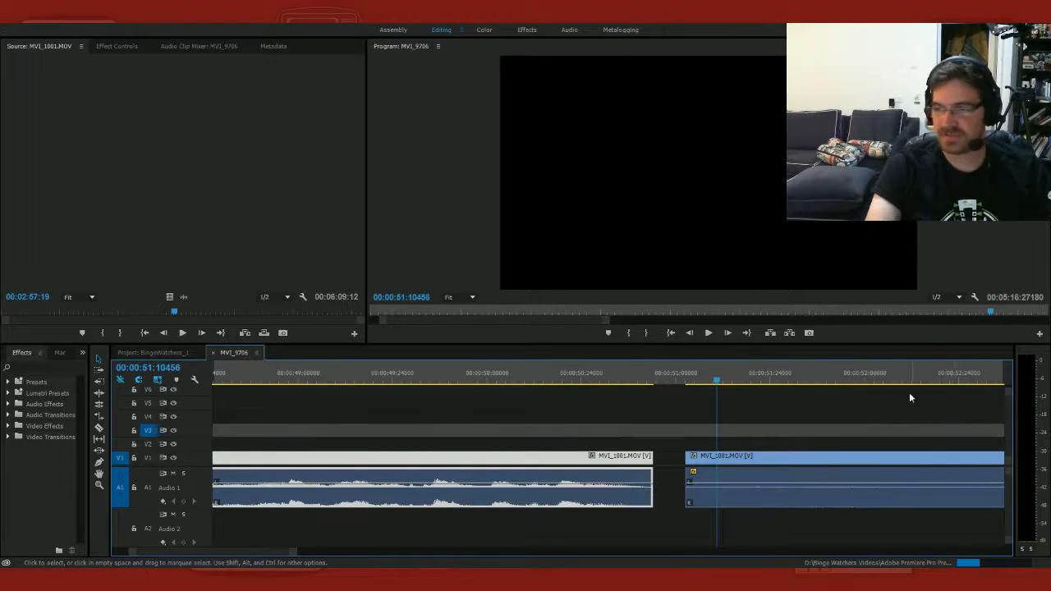
key("space")
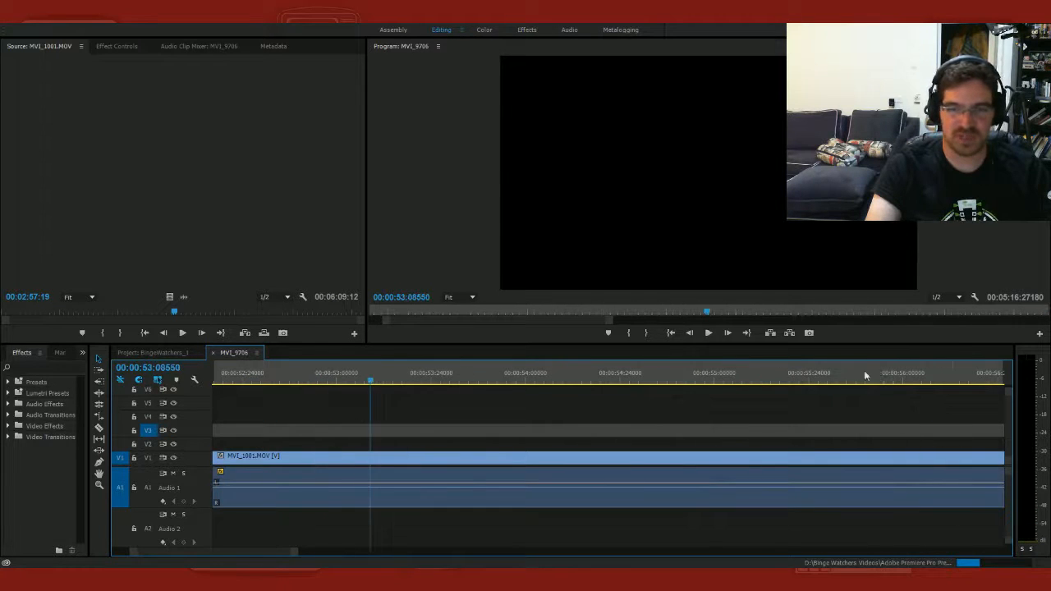
key("space")
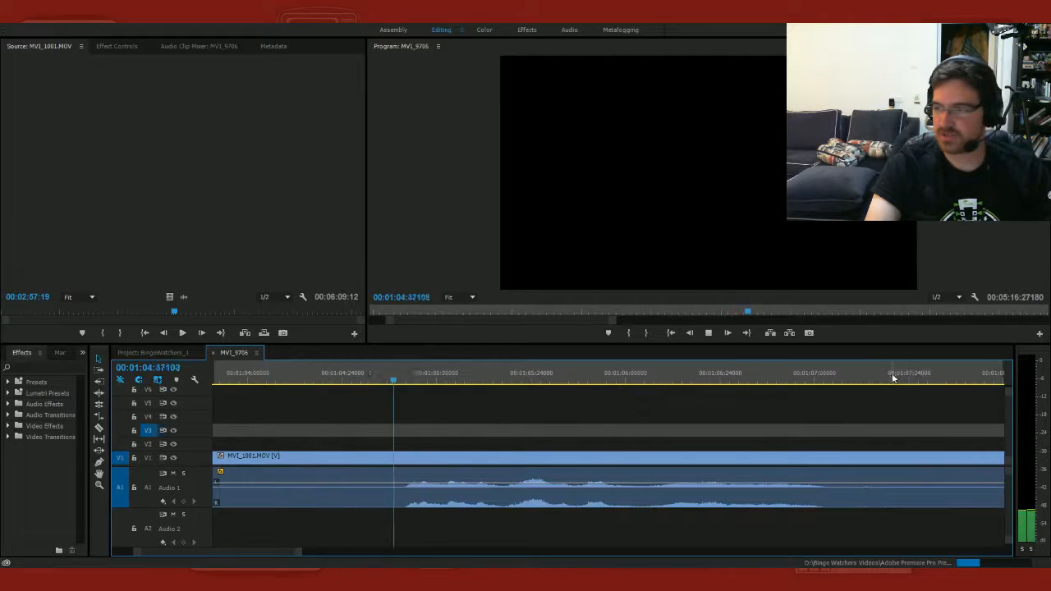
key("space")
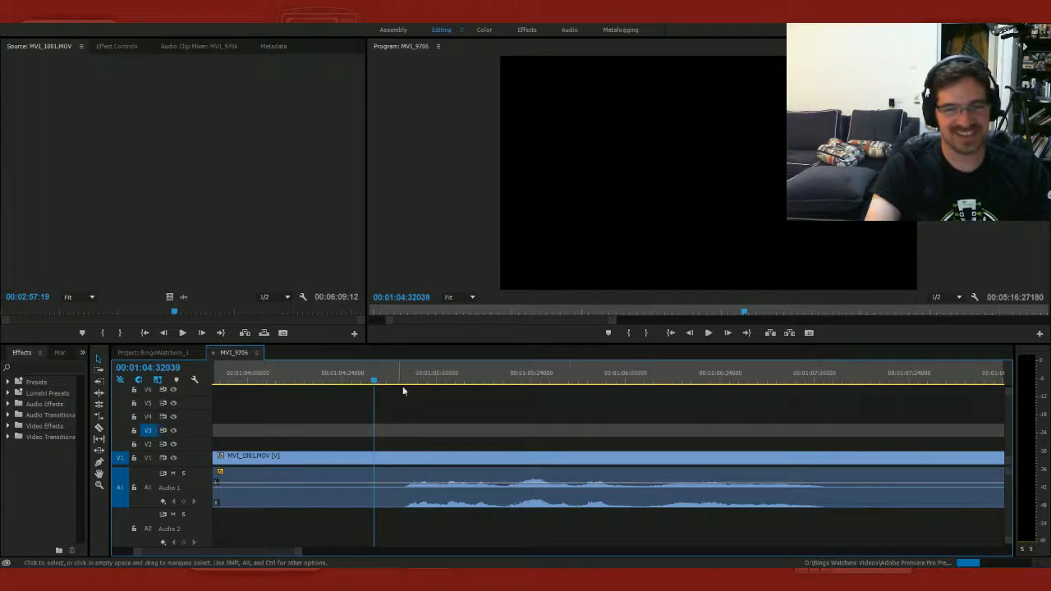
key("space")
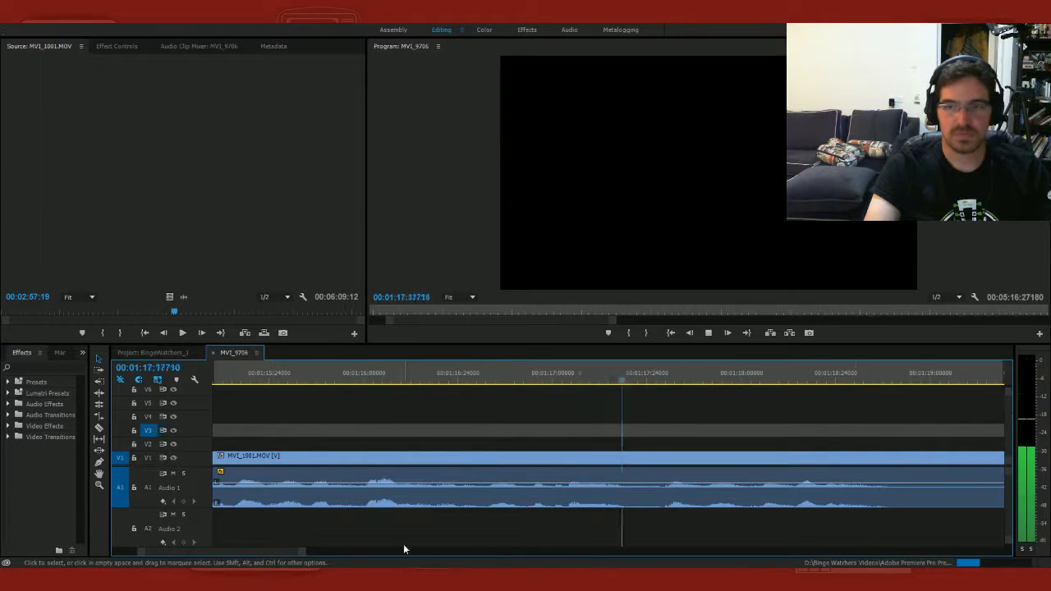
key("space")
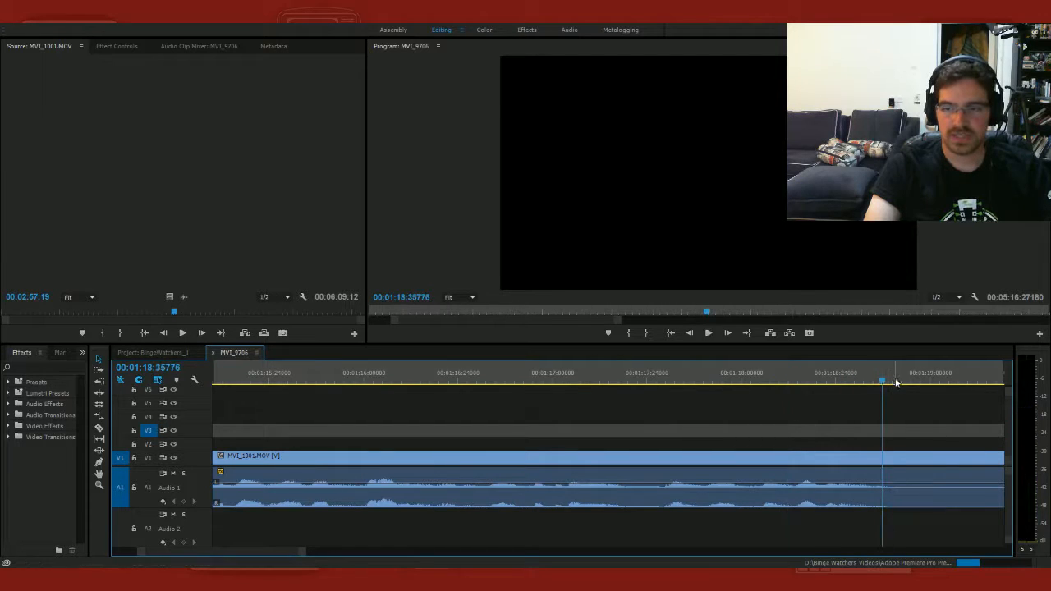
left_click_drag(885, 383, 889, 383)
key("c")
left_click(890, 479)
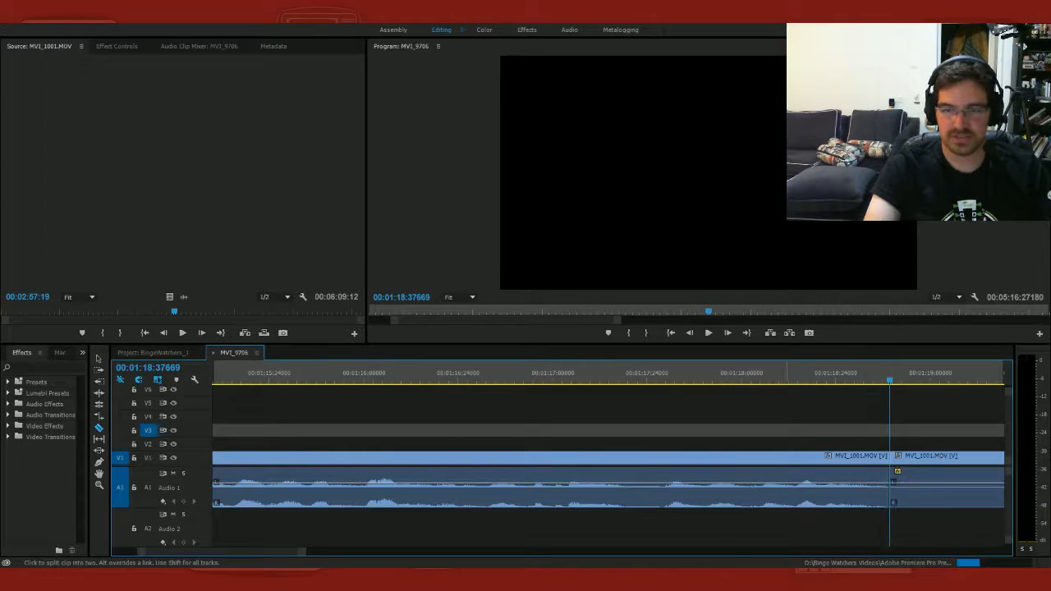
Step: Split MVI_1001.MOV just before the take's speech at about 00:01:09:14 and delete the piece before it
scroll(244, 555, "up", 10)
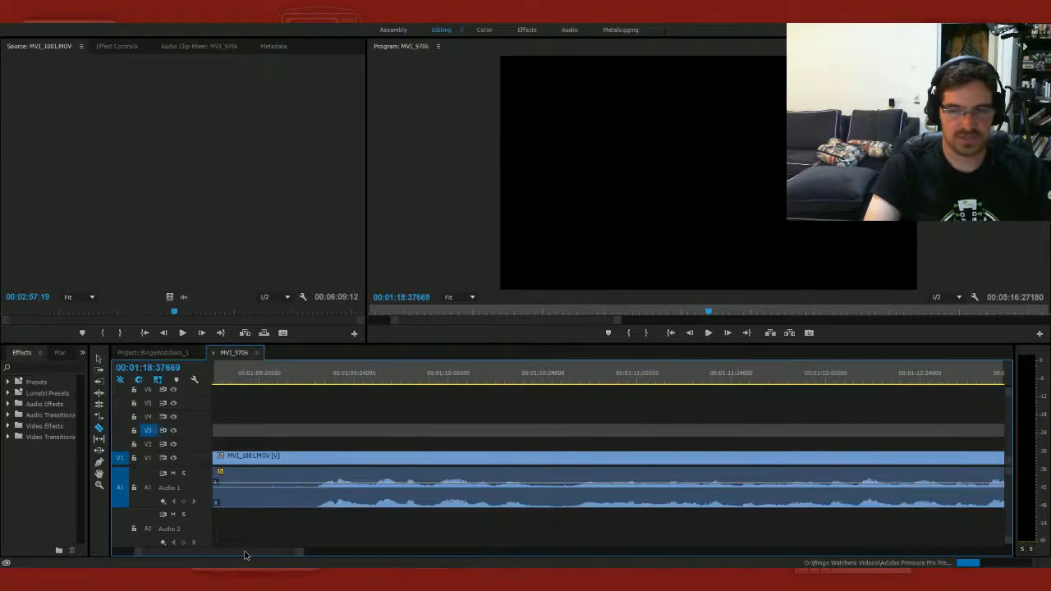
left_click_drag(294, 380, 317, 403)
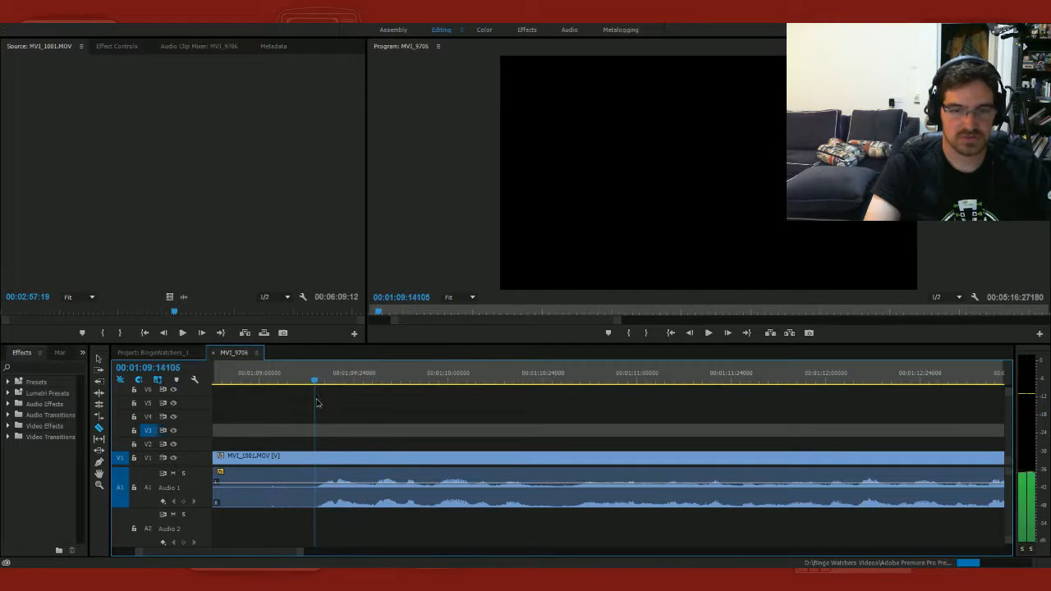
left_click(320, 476)
key("v")
left_click(297, 477)
key("Delete")
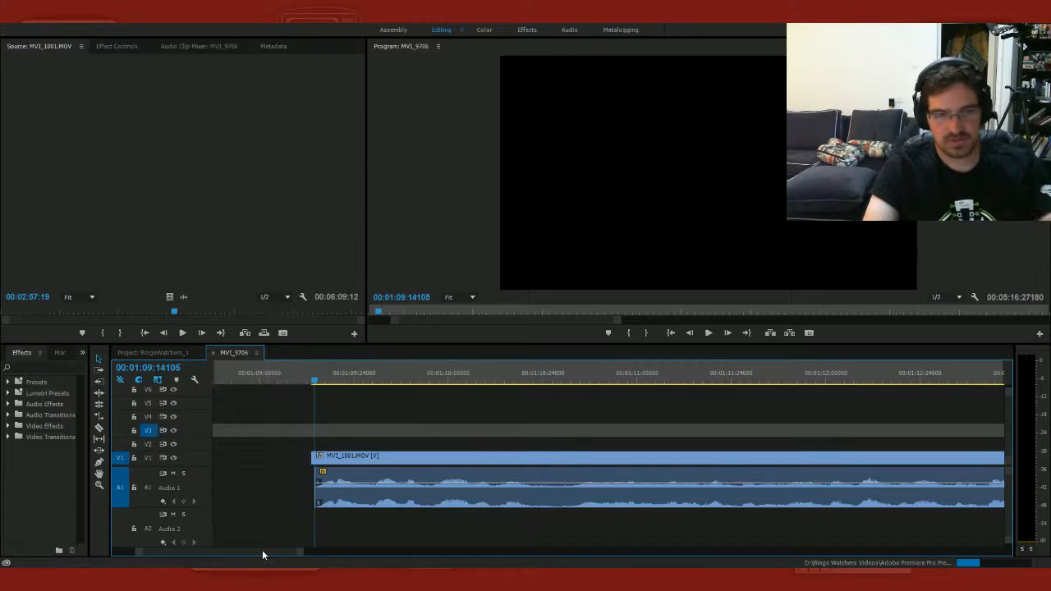
Step: Close the gap after the clip ending at 00:00:50:42 and play across the new cut
left_click_drag(263, 555, 255, 555)
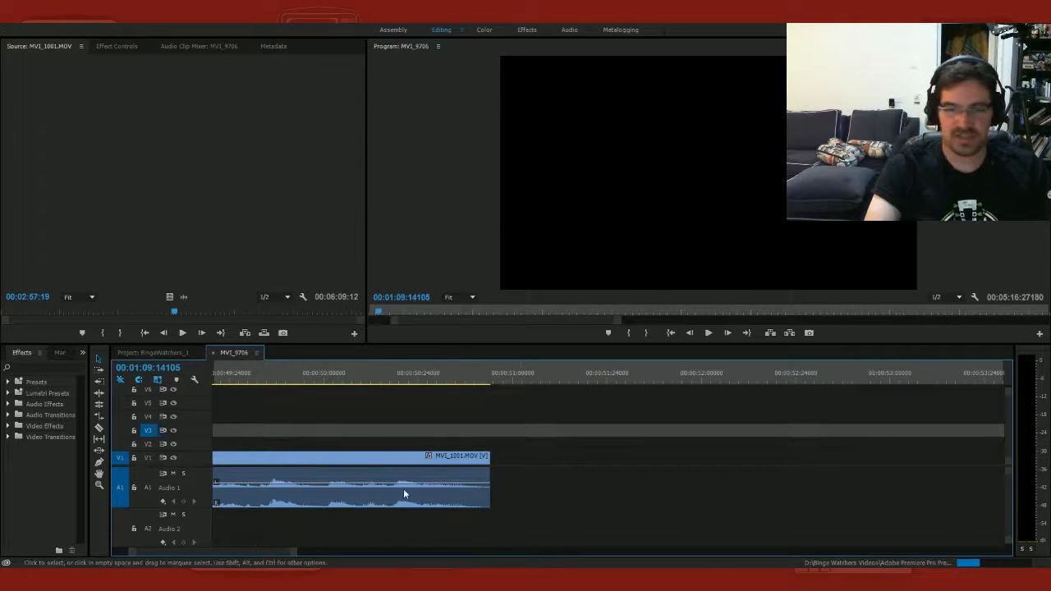
left_click(527, 478)
key("Delete")
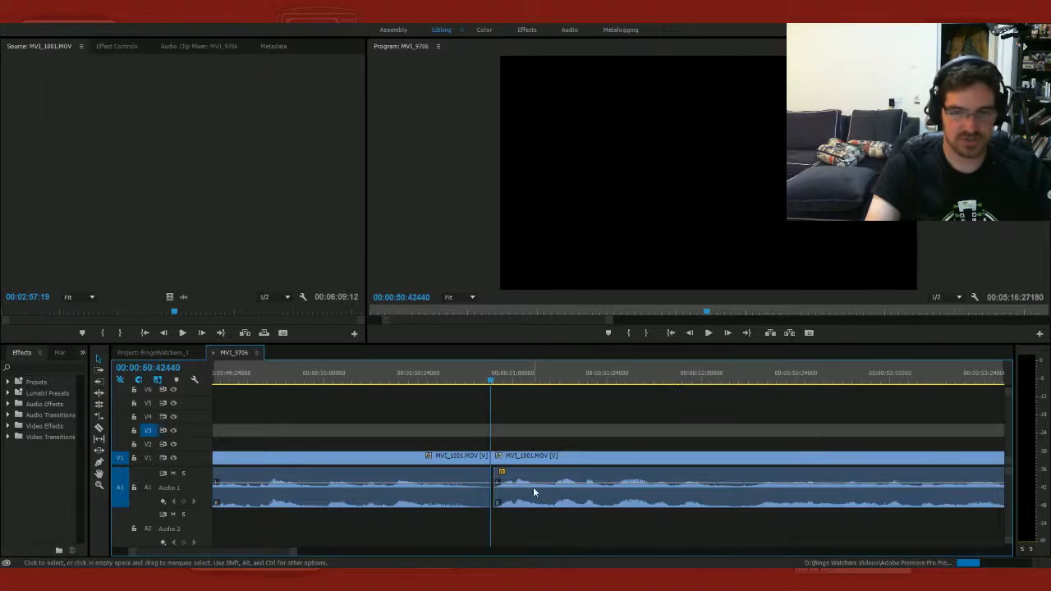
left_click_drag(492, 380, 477, 381)
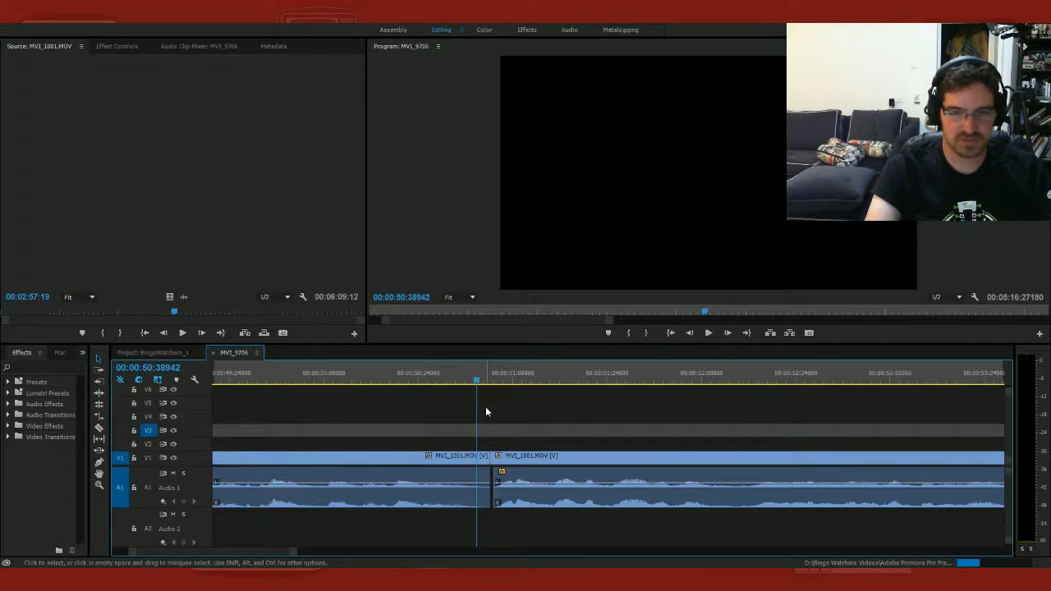
key("space")
key("space")
Step: Split MVI_1001.MOV at about 00:00:50:14 and move the short piece before the 00:00:50:42 cut onto V2 and A2
key("c")
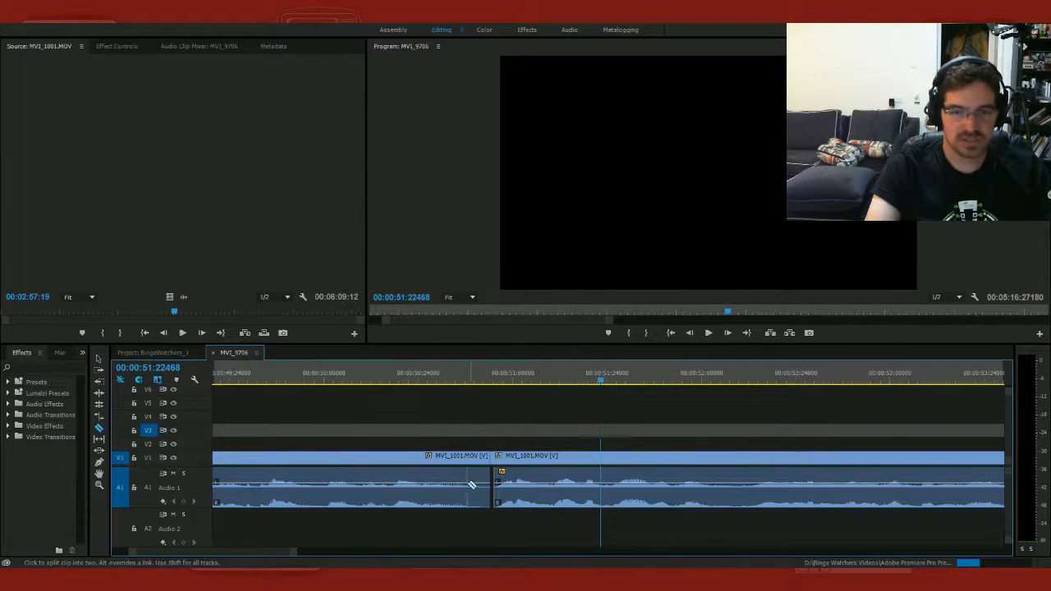
left_click(385, 485)
key("v")
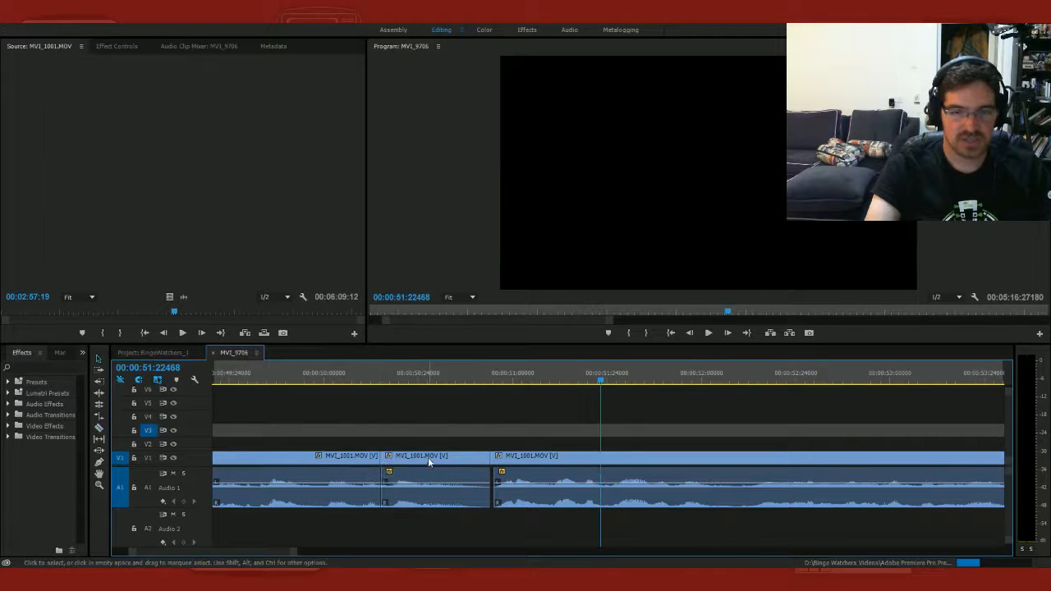
left_click_drag(428, 457, 420, 523)
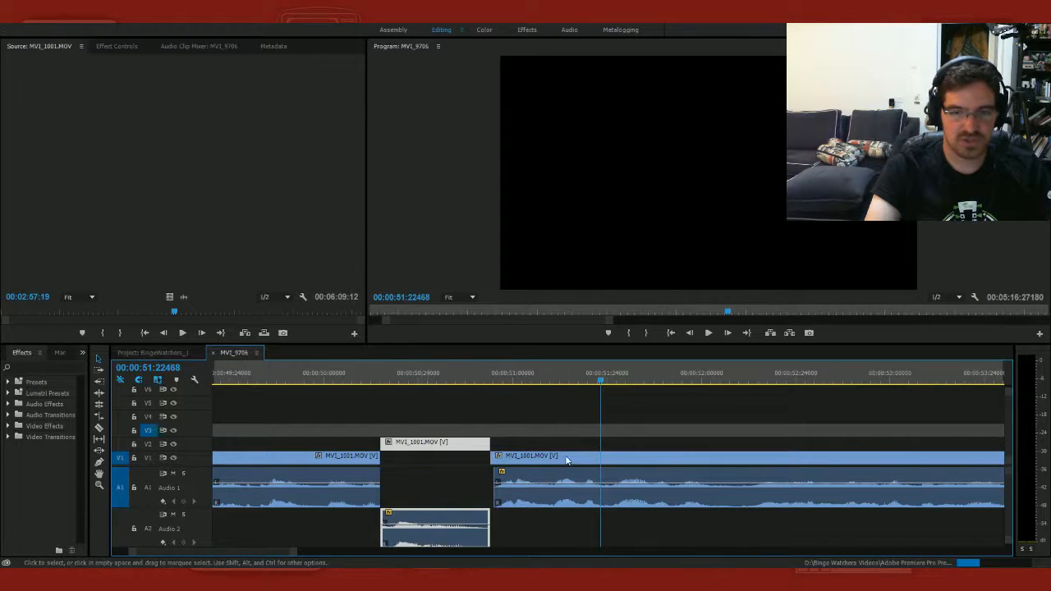
Step: Shift the next V1 clip earlier to start at about 00:00:50:36, overlapping the second raised piece, and play the transition
left_click_drag(570, 461, 544, 465)
left_click(388, 368)
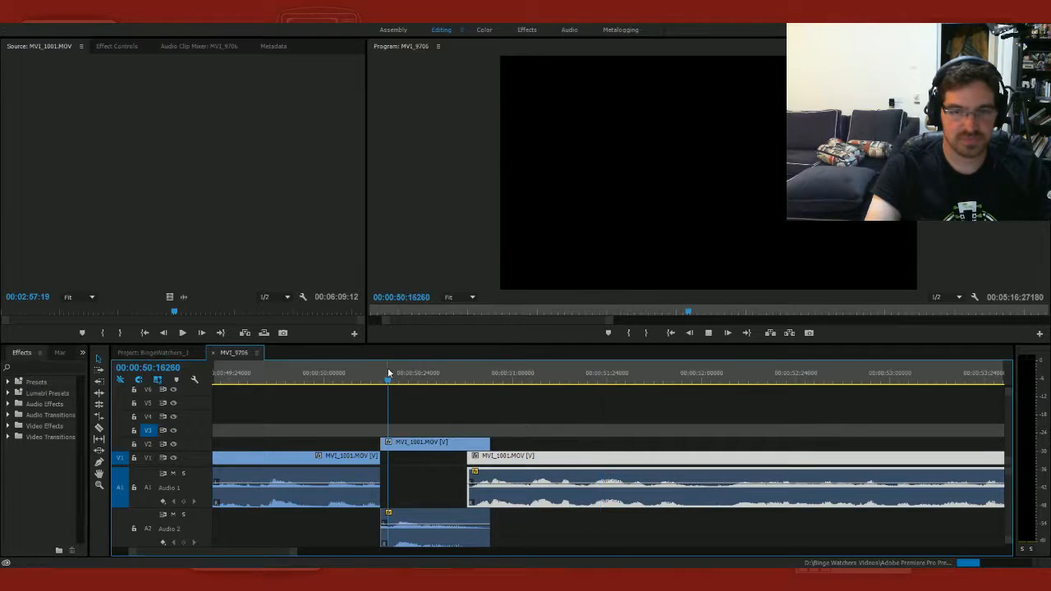
key("space")
left_click(291, 368)
key("space")
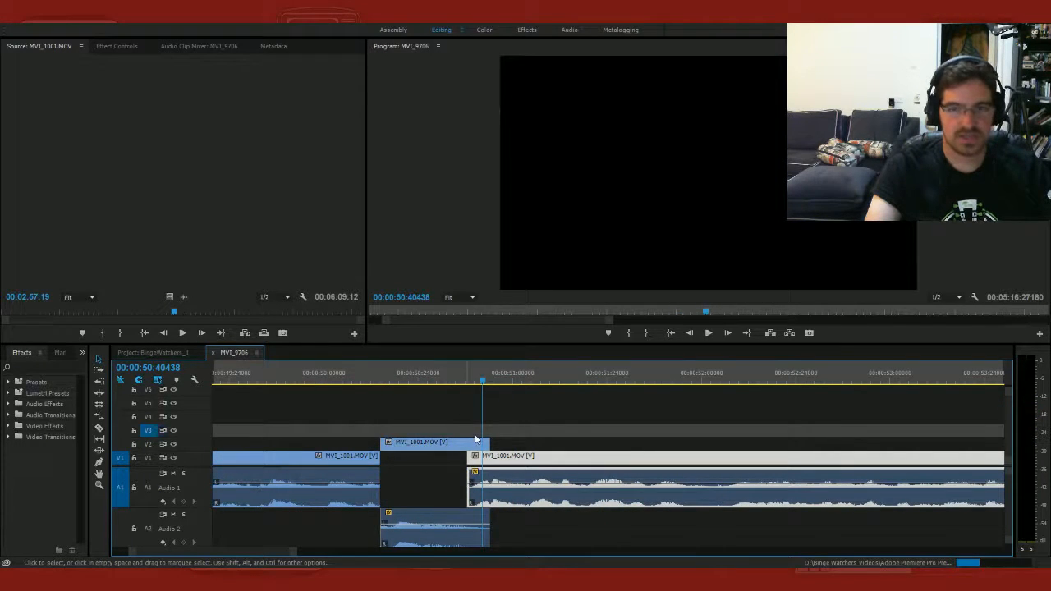
Step: Nudge the V1 clip after the second raised piece earlier twice to about 00:00:50:32, playing the overlap between moves
left_click_drag(517, 463, 509, 462)
left_click(301, 374)
key("space")
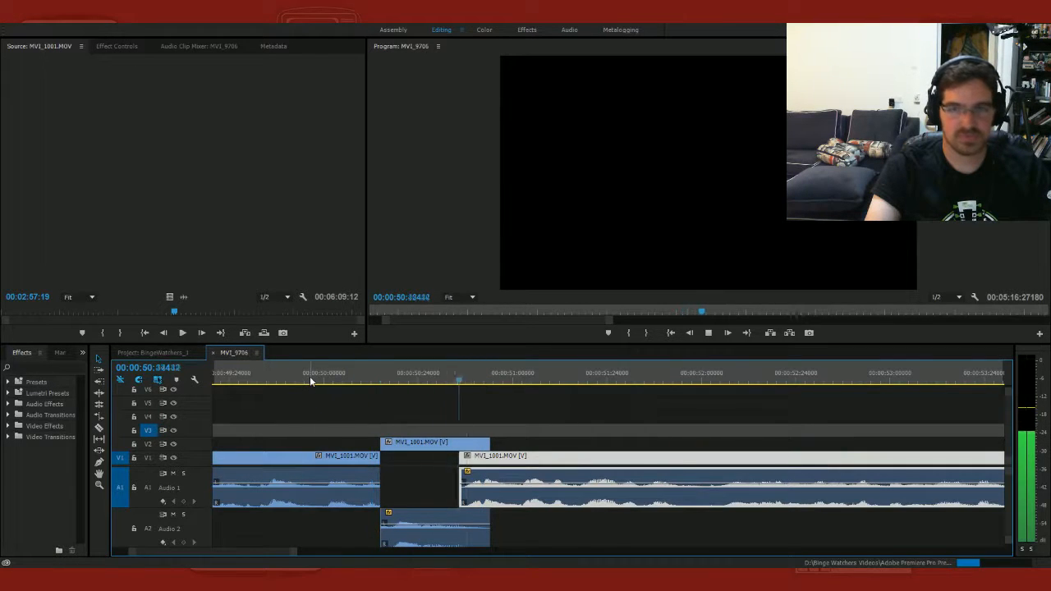
key("space")
left_click_drag(490, 463, 482, 463)
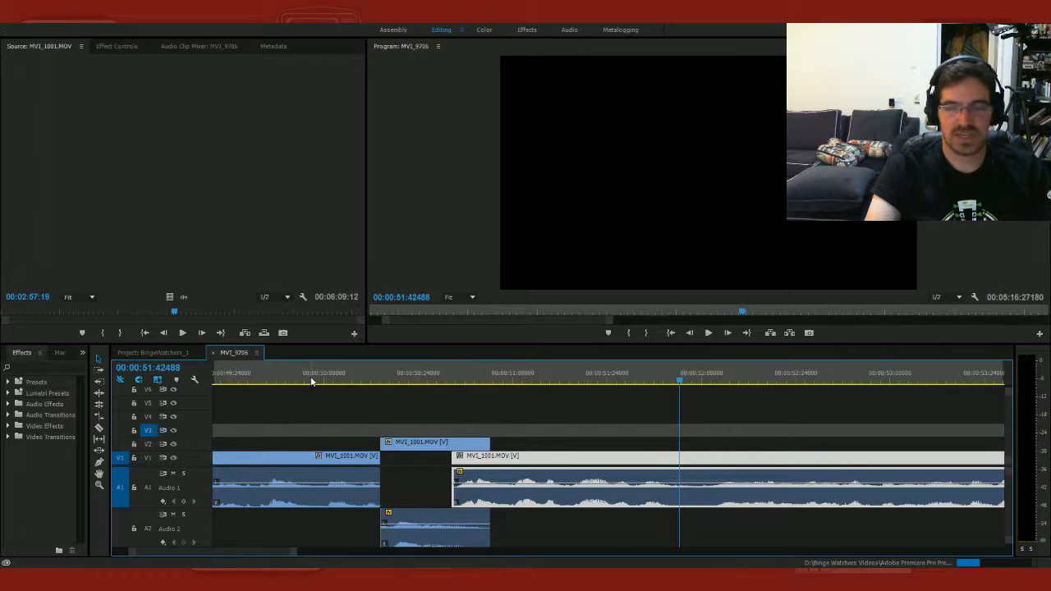
Step: Play the sequence from about 00:00:49:39 across the overlap and on through the footage past 00:01:01
left_click(329, 374)
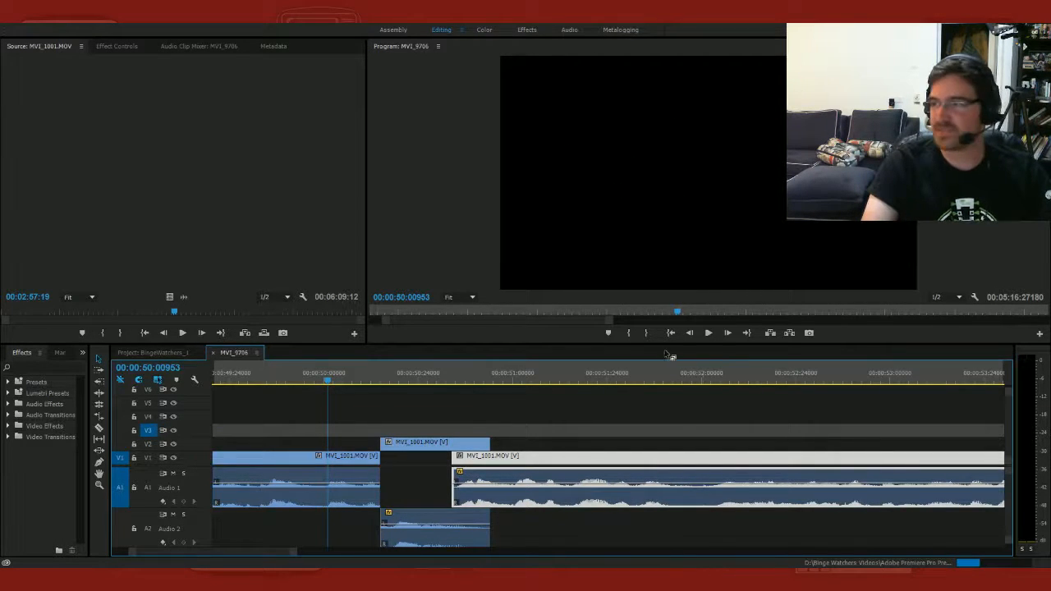
left_click(292, 380)
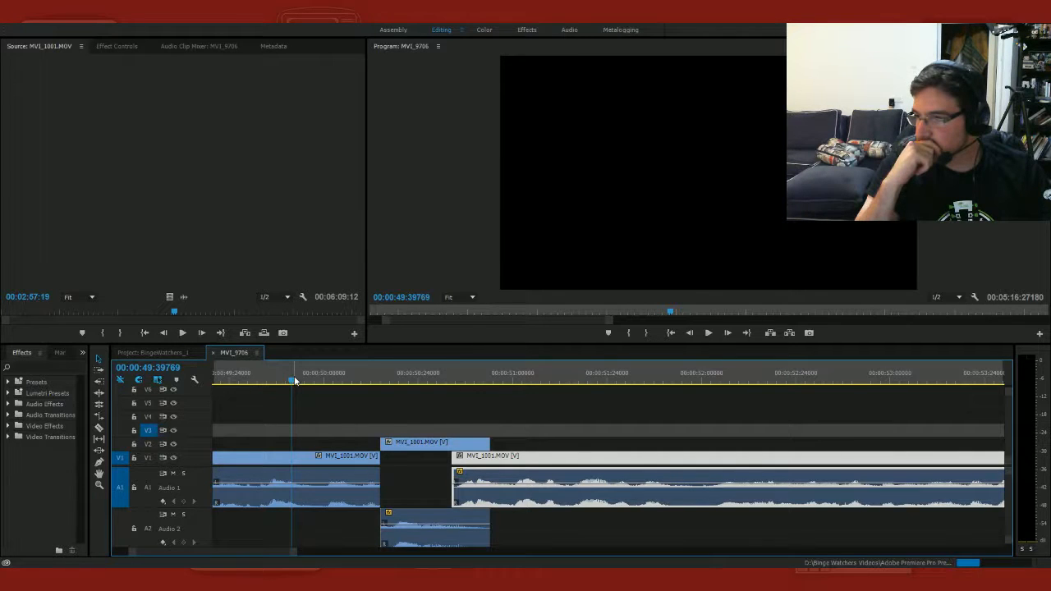
key("space")
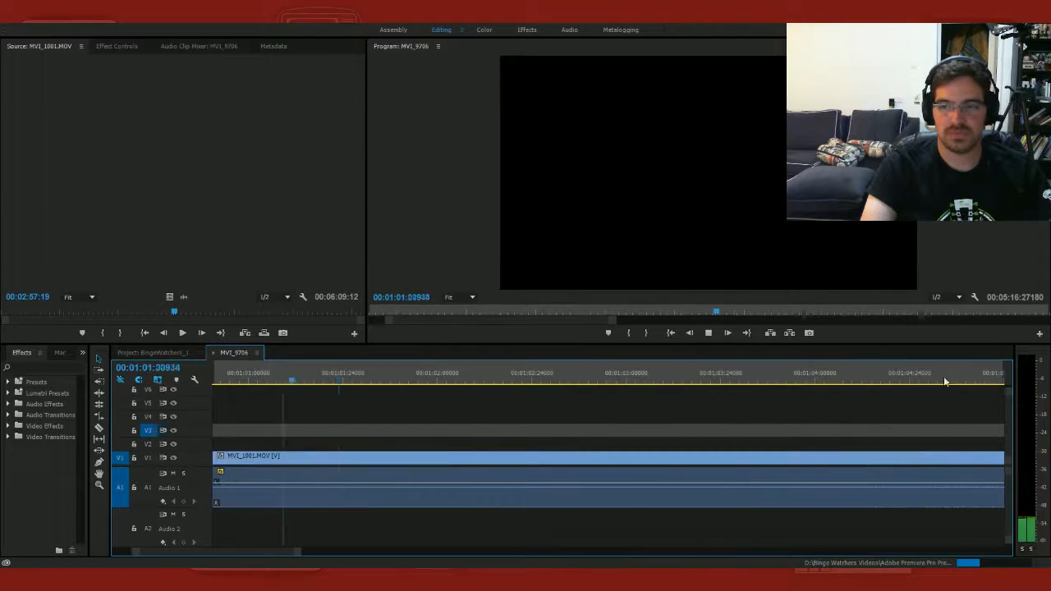
Step: Skip through MVI_1001.MOV from about 00:01:01 to 00:01:15 to find the next spoken take, and play its beginning
left_click(889, 376)
left_click(923, 375)
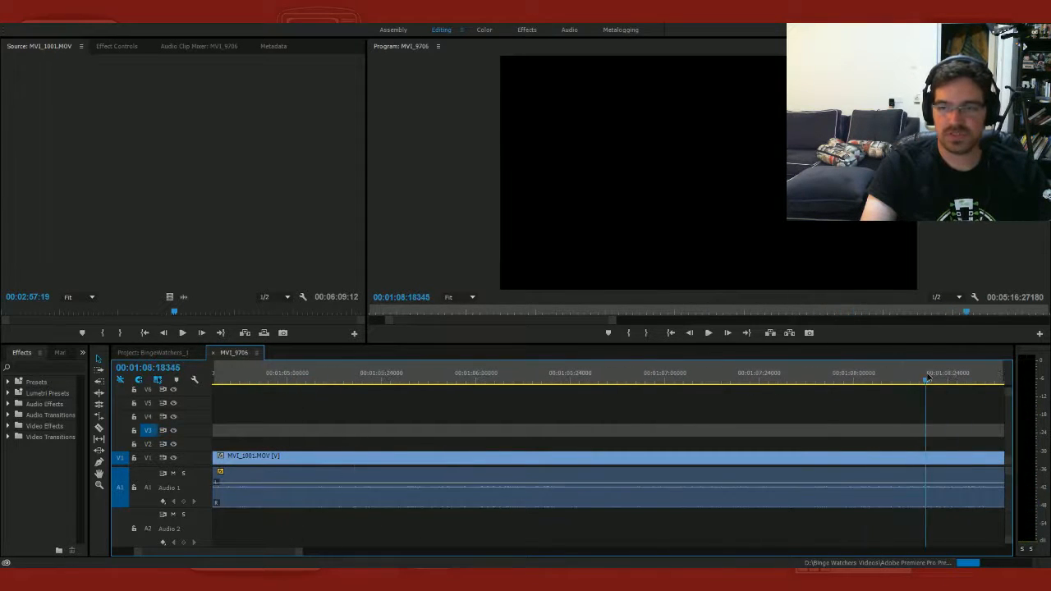
left_click(955, 377)
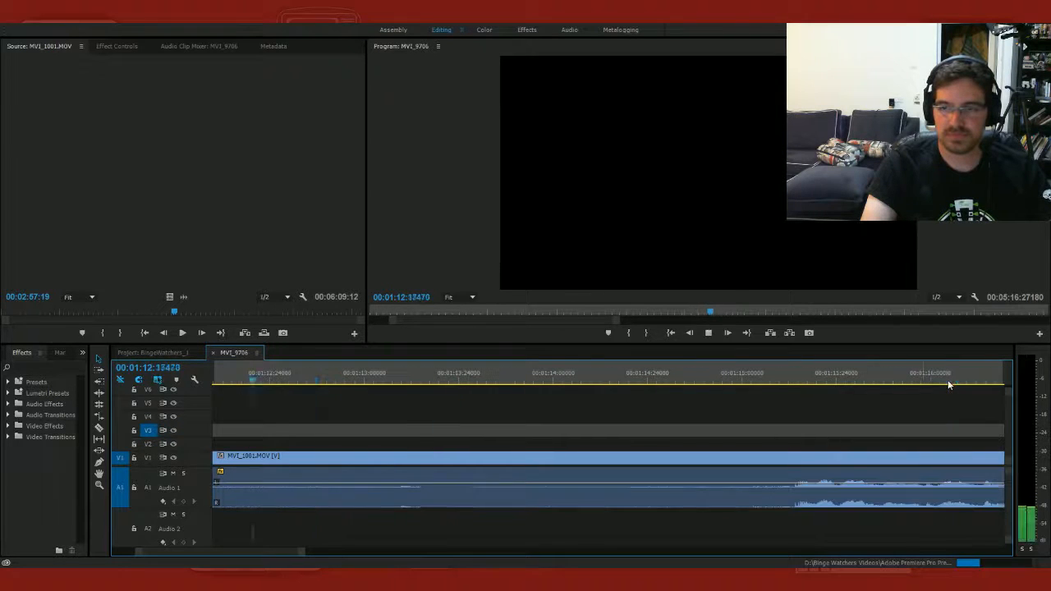
left_click(762, 375)
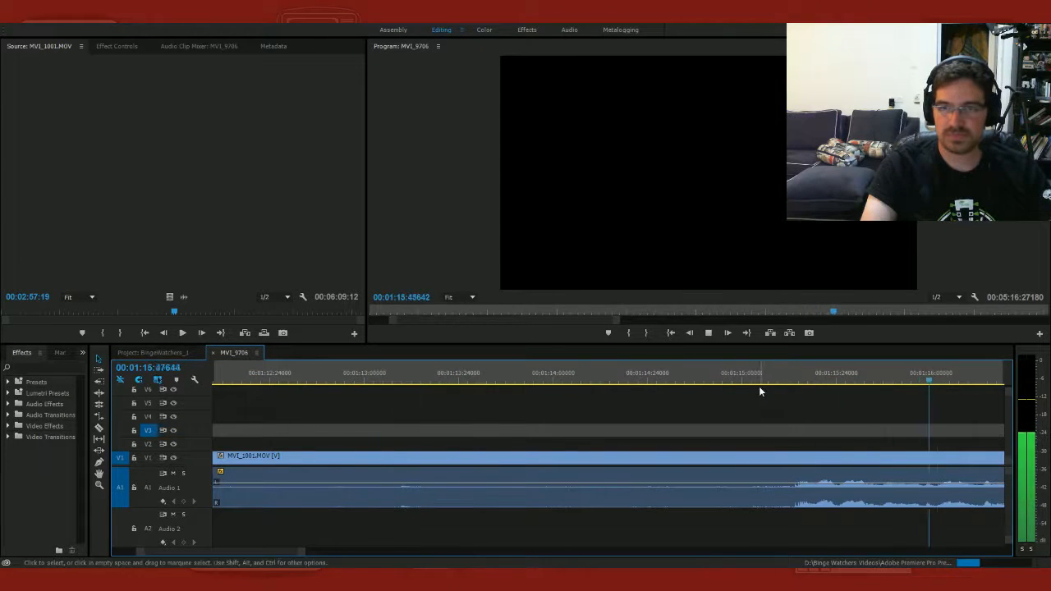
key("space")
left_click_drag(394, 378, 410, 381)
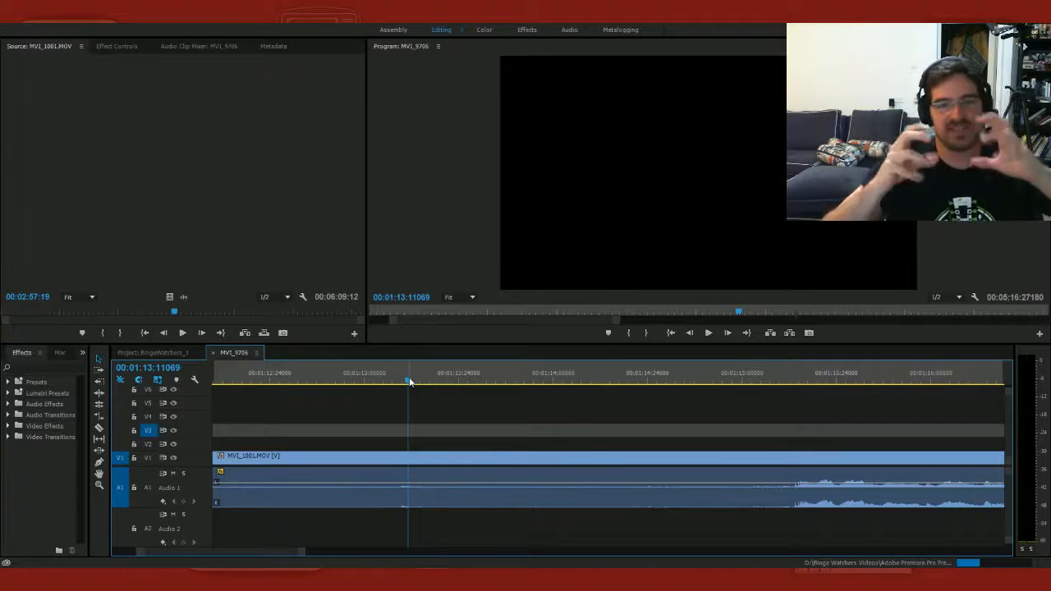
left_click_drag(297, 375, 374, 393)
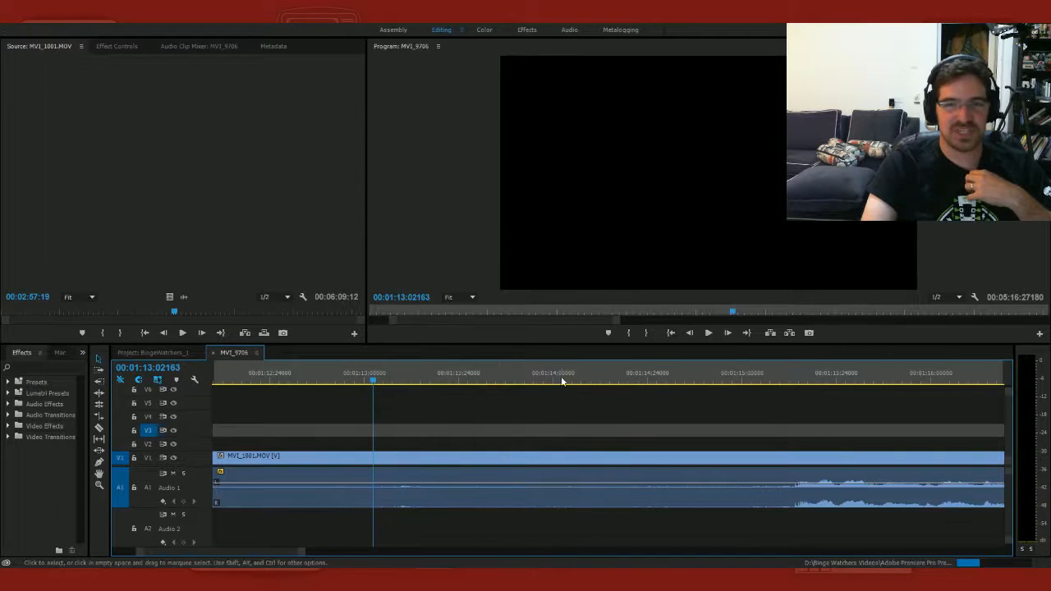
left_click(761, 378)
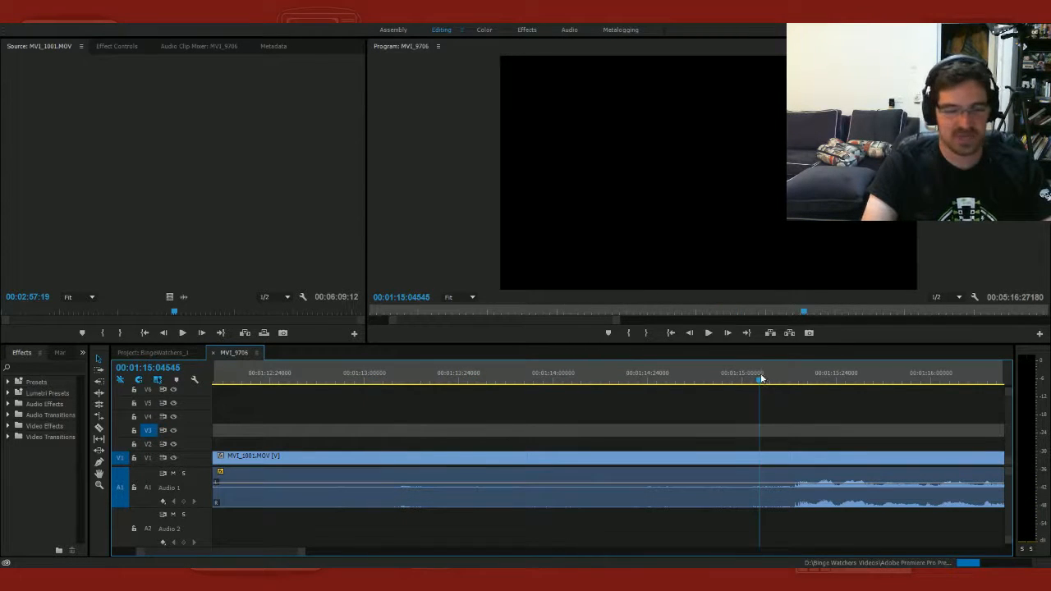
key("space")
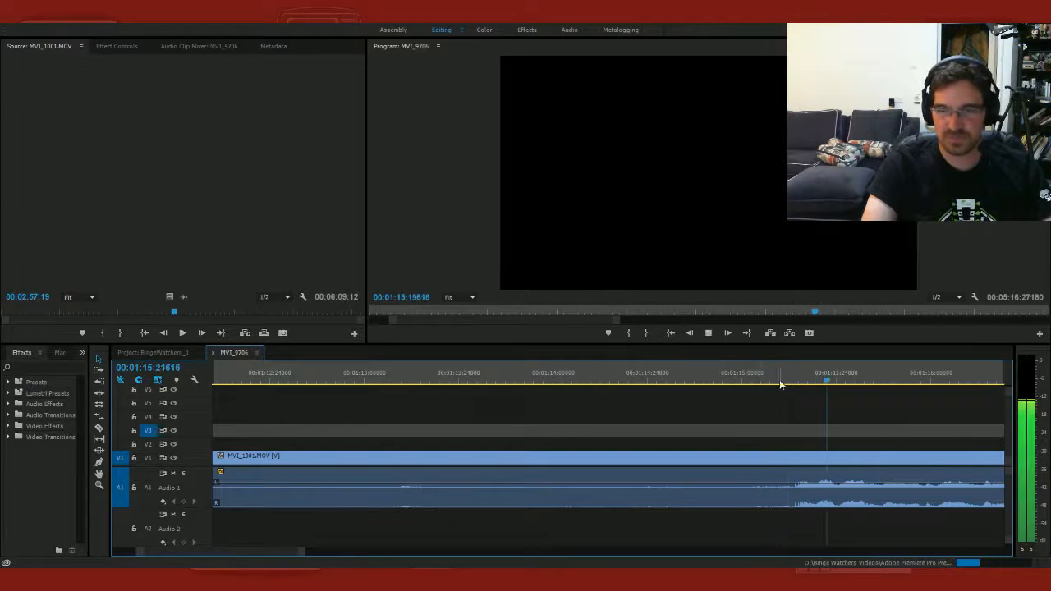
Step: Check the footage from about 00:01:21 onward for a usable take, playing from about 00:01:30:45 past 00:01:38
left_click(705, 377)
left_click(509, 372)
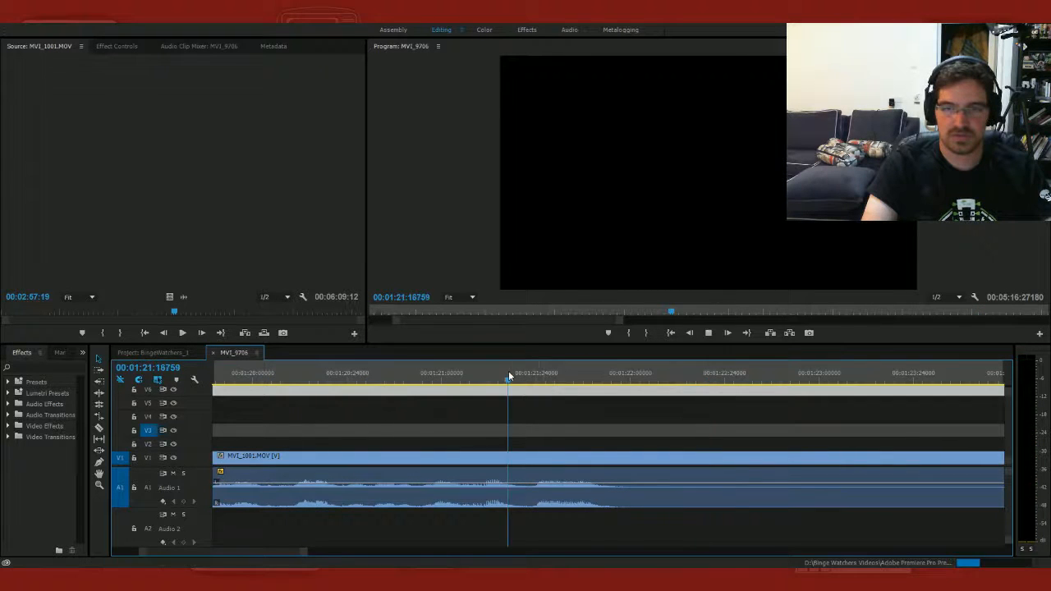
key("space")
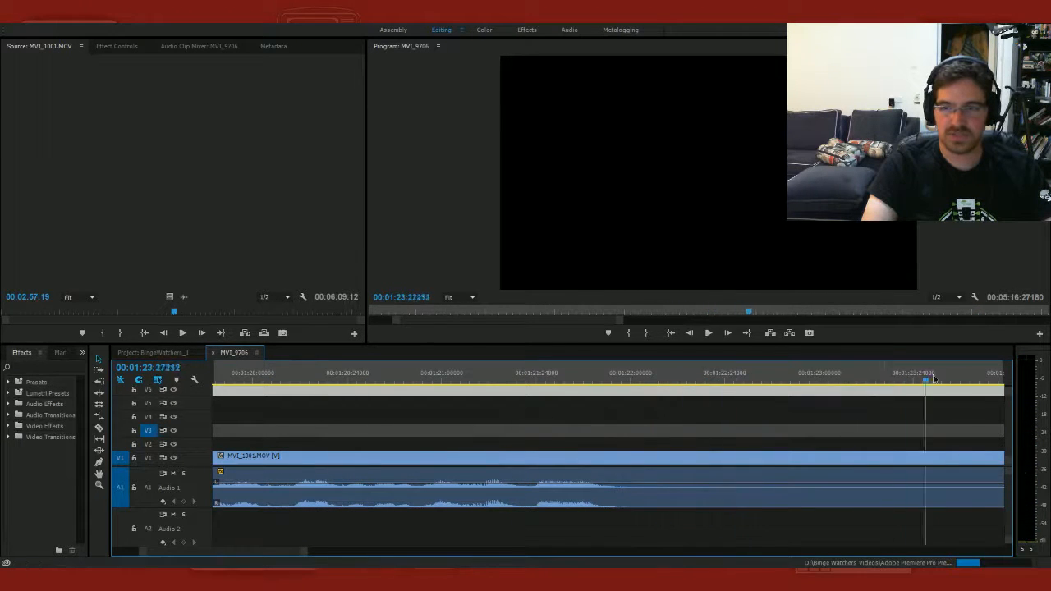
left_click(858, 377)
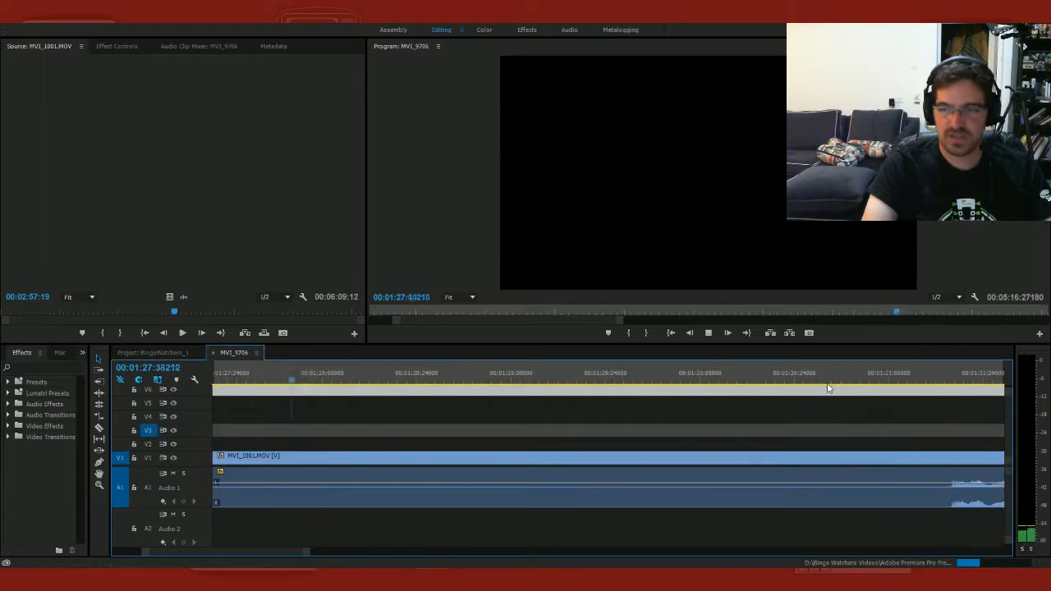
key("space")
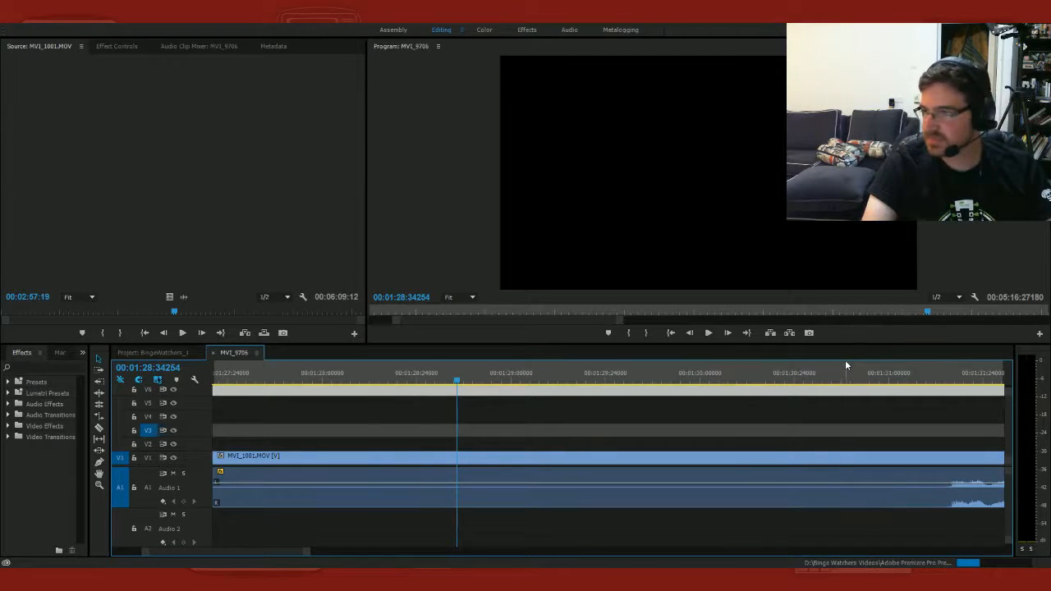
left_click(880, 388)
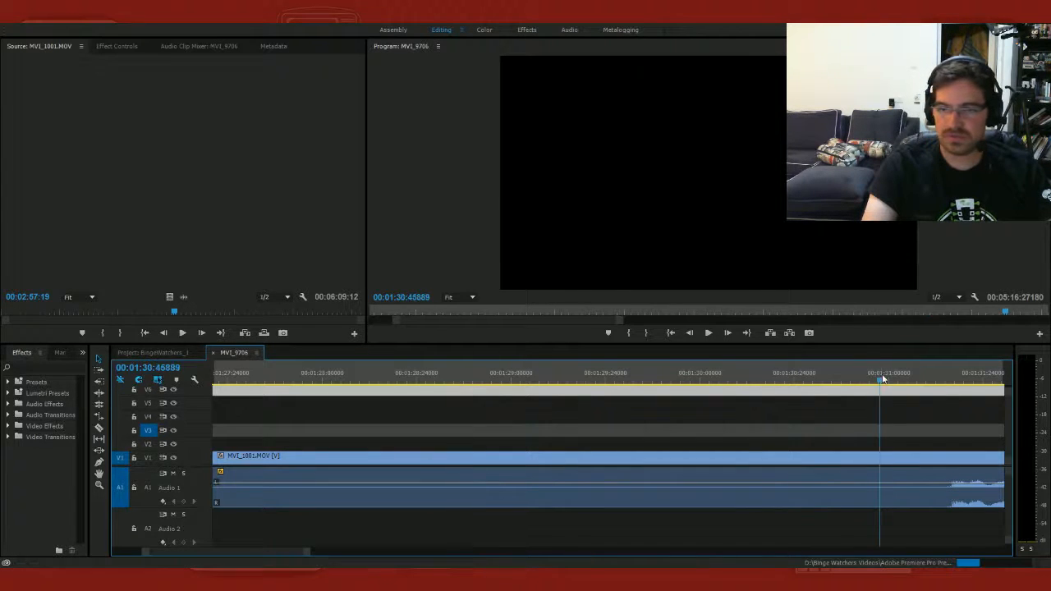
key("space")
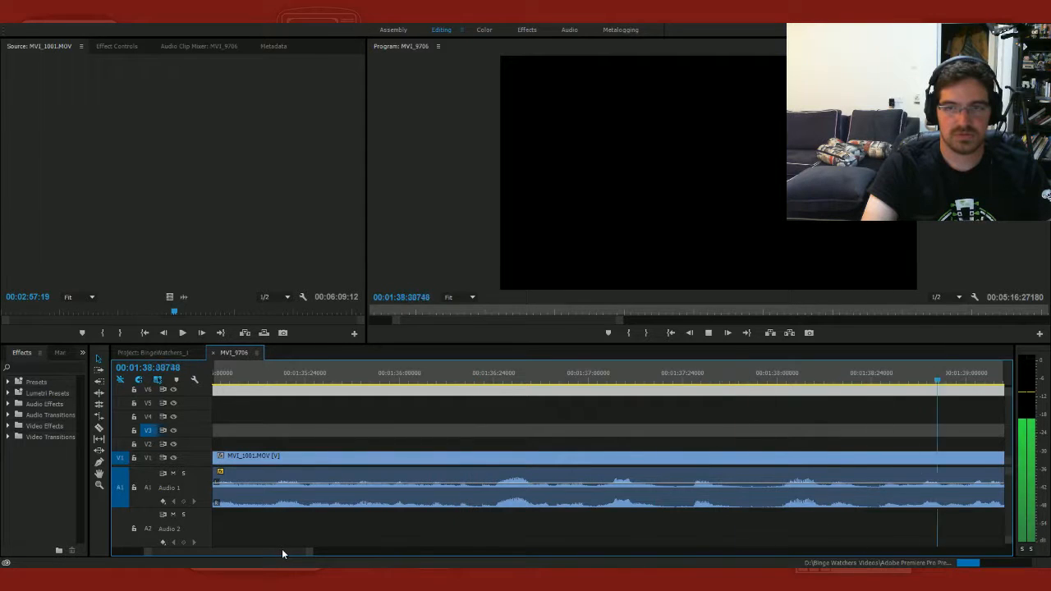
Step: Split MVI_1001.MOV at about 00:01:31:14, just before the speech begins, and delete the unwanted clip before the cut
left_click_drag(281, 550, 277, 556)
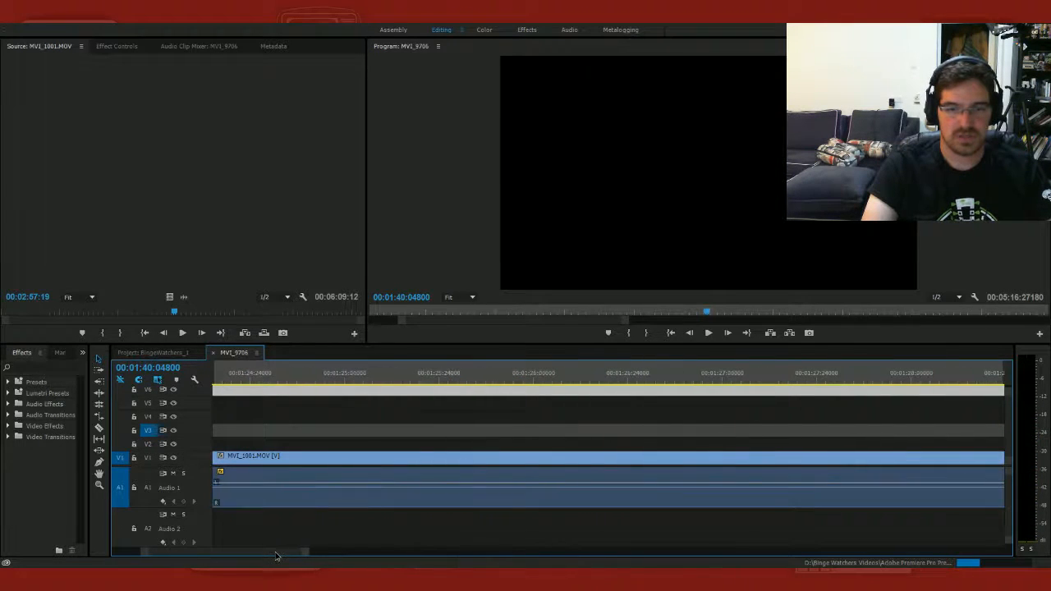
left_click(568, 380)
key("space")
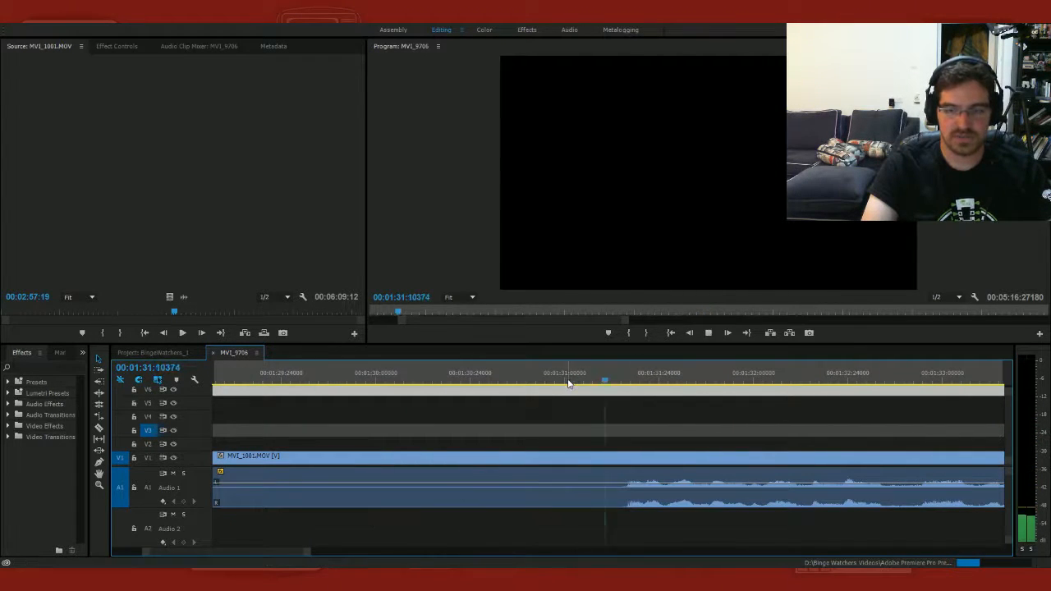
left_click_drag(589, 382, 621, 381)
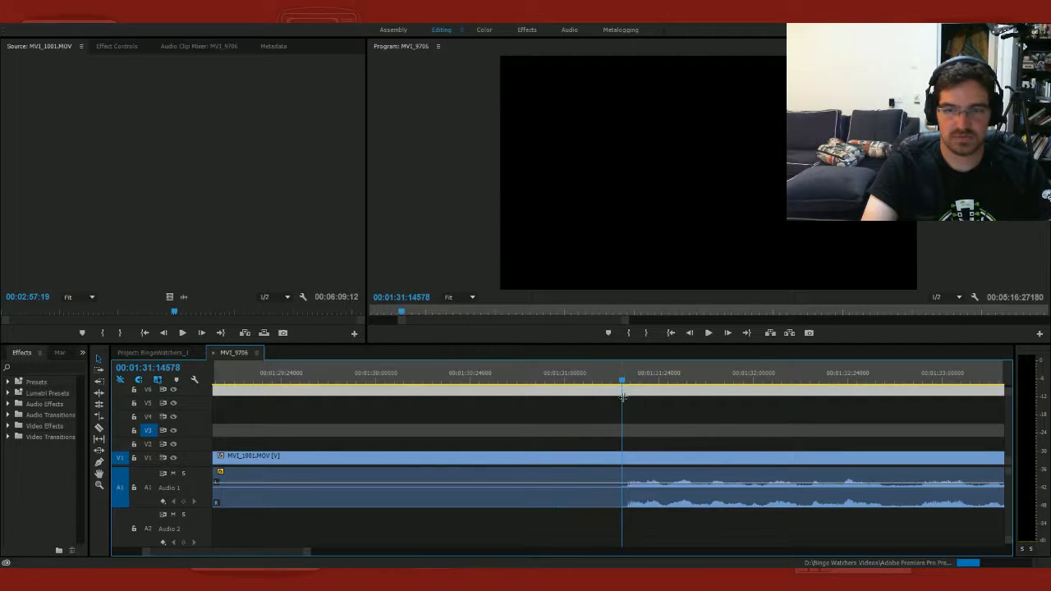
key("c")
left_click(625, 473)
key("v")
left_click(563, 496)
key("Delete")
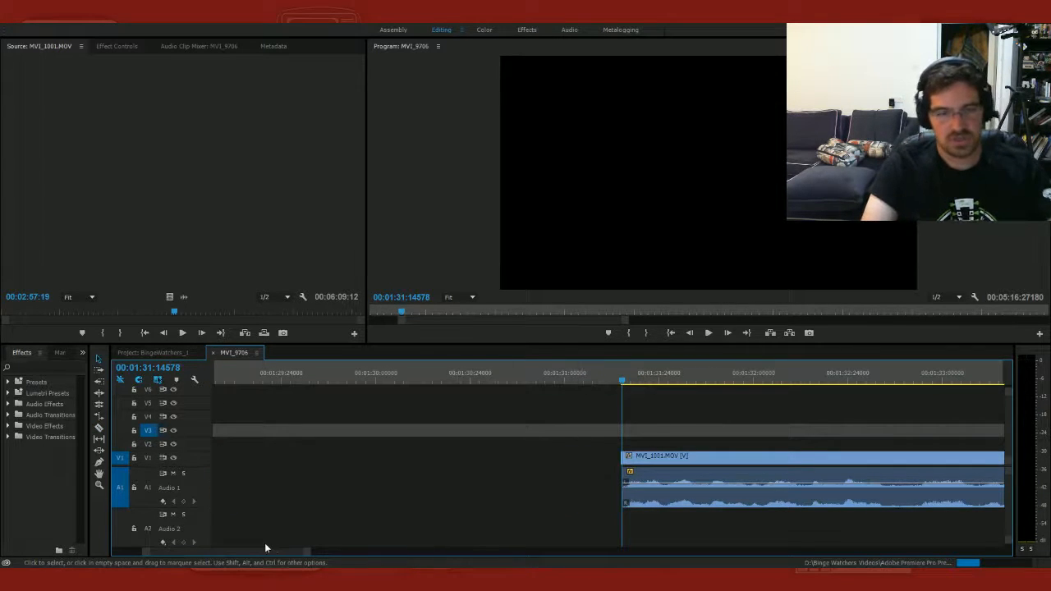
Step: Close the gap left before the 00:01:31:14 cut so the clips meet at about 00:01:00:08
left_click_drag(260, 552, 246, 558)
left_click(600, 495)
key("Delete")
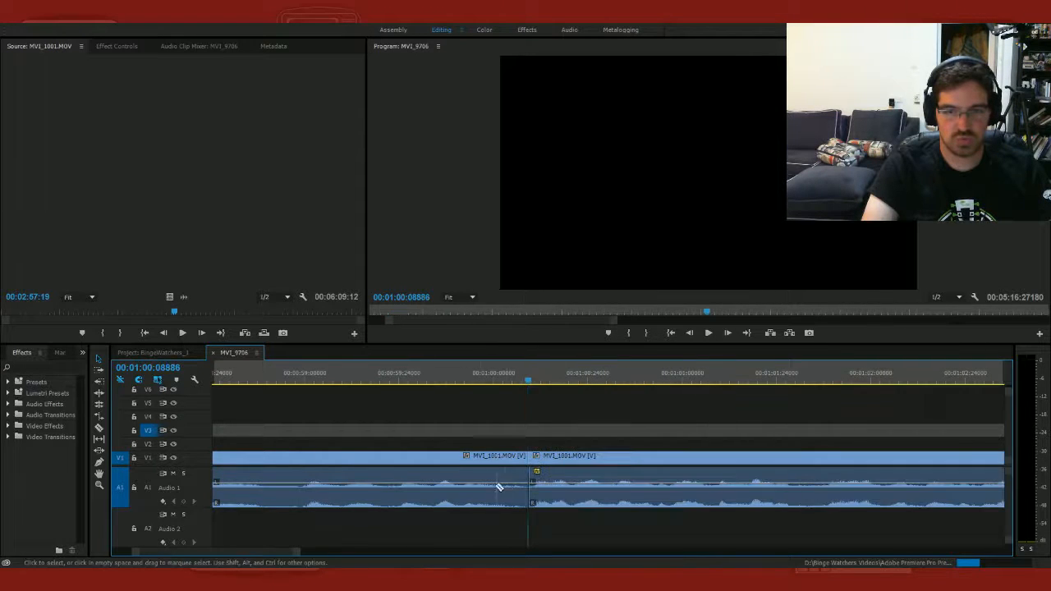
Step: Split MVI_1001.MOV at about 00:00:59:39 and move the short piece before the 00:01:00:08 join onto V2 and A2
key("c")
left_click(458, 475)
key("v")
left_click_drag(483, 485, 483, 526)
Step: Shift the next V1 clip earlier to start at about 00:01:00:05 under the newly raised piece, and play the transition
left_click_drag(564, 460, 551, 461)
key("=")
left_click(491, 379)
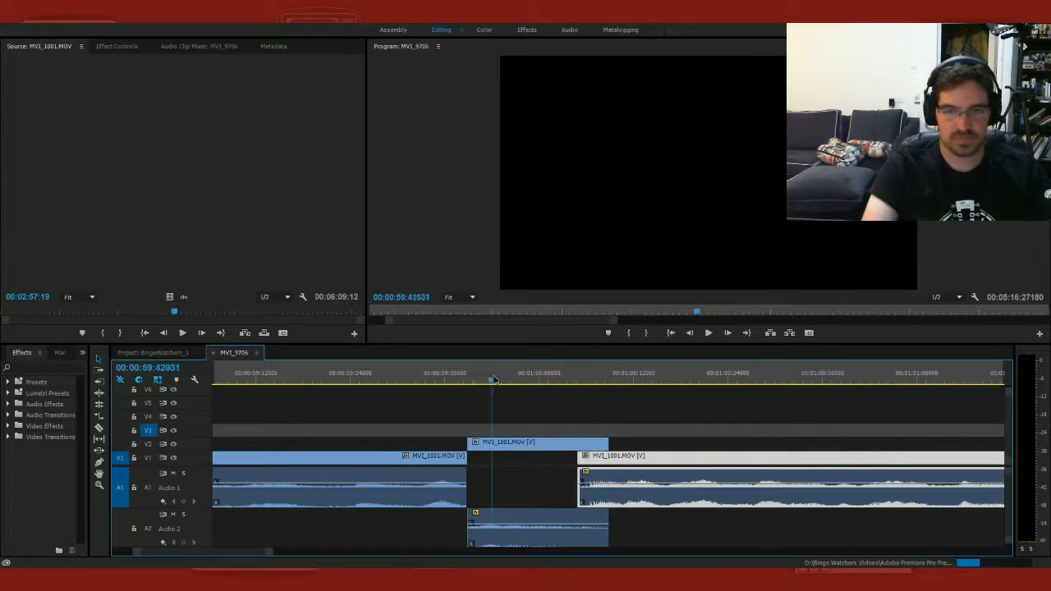
key("space")
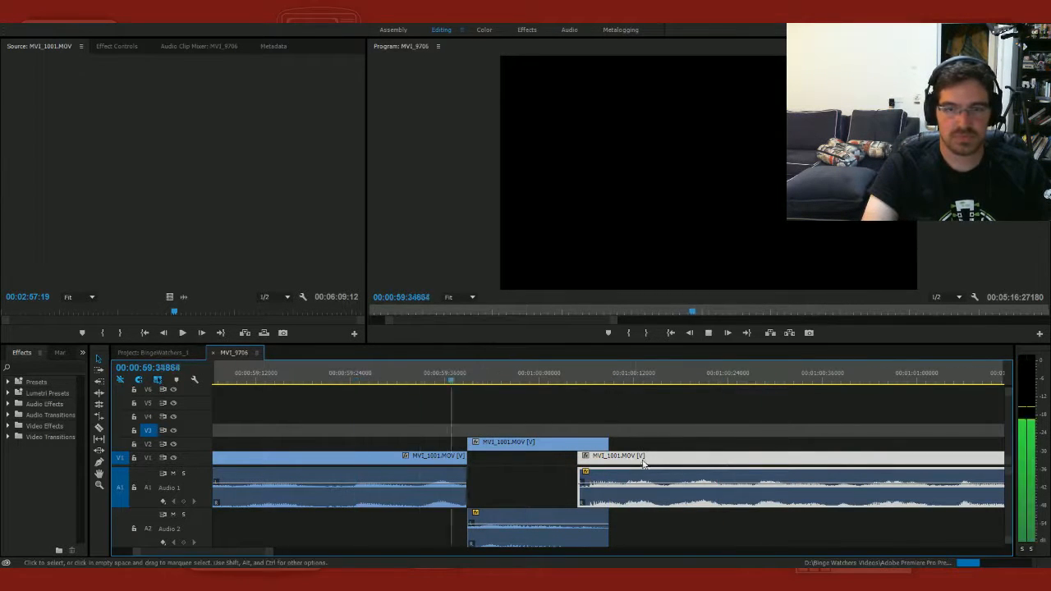
Step: Nudge the V1 clip after the raised piece earlier to about 00:01:00:03 and replay the overlap
left_click_drag(639, 463, 589, 458)
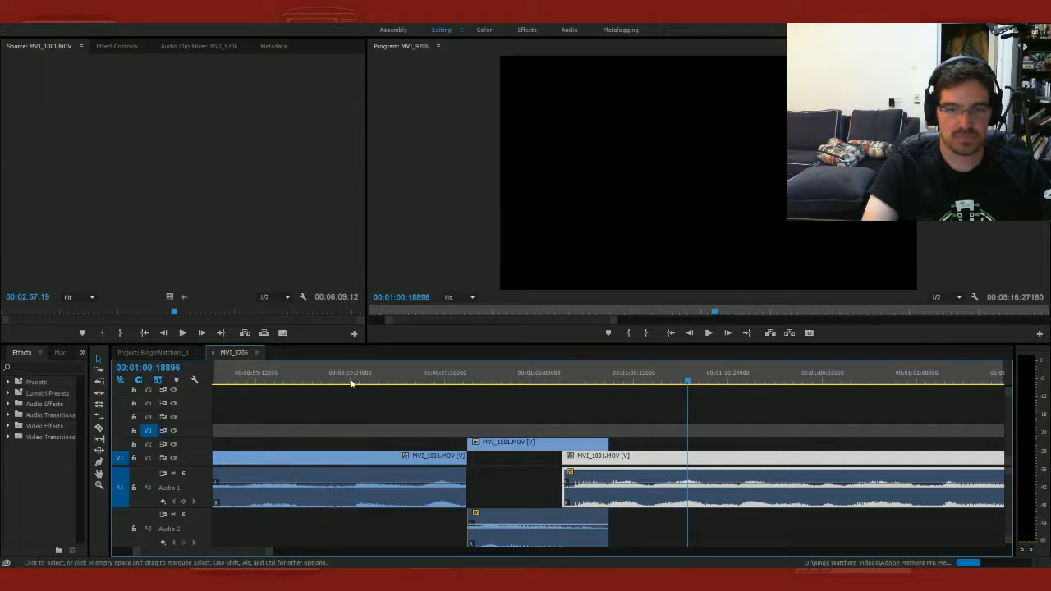
key("Up")
key("space")
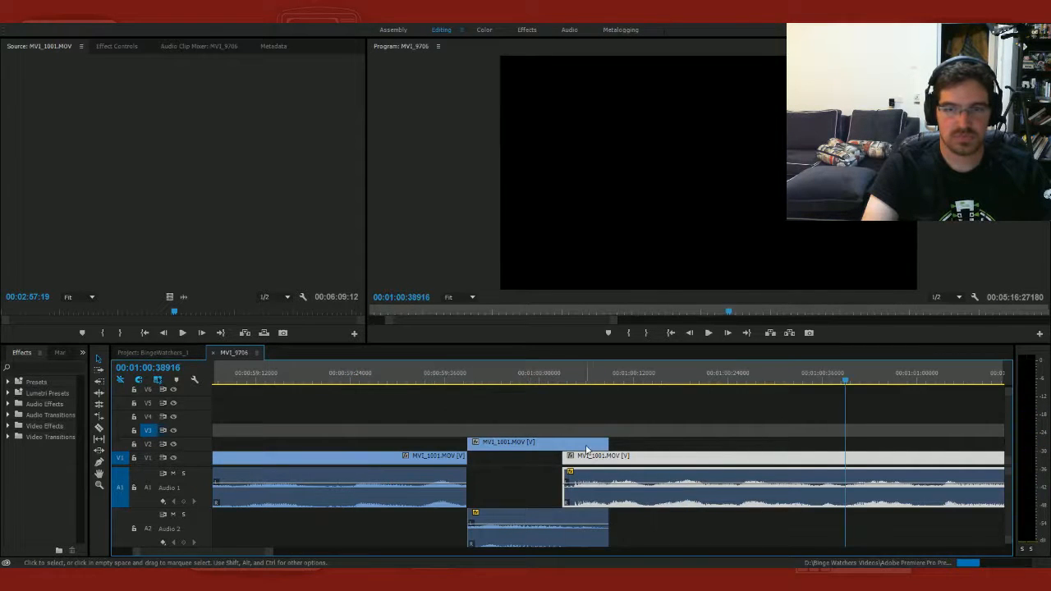
mouse_move(587, 450)
left_mouse_down()
mouse_move(572, 460)
mouse_move(585, 461)
left_mouse_up()
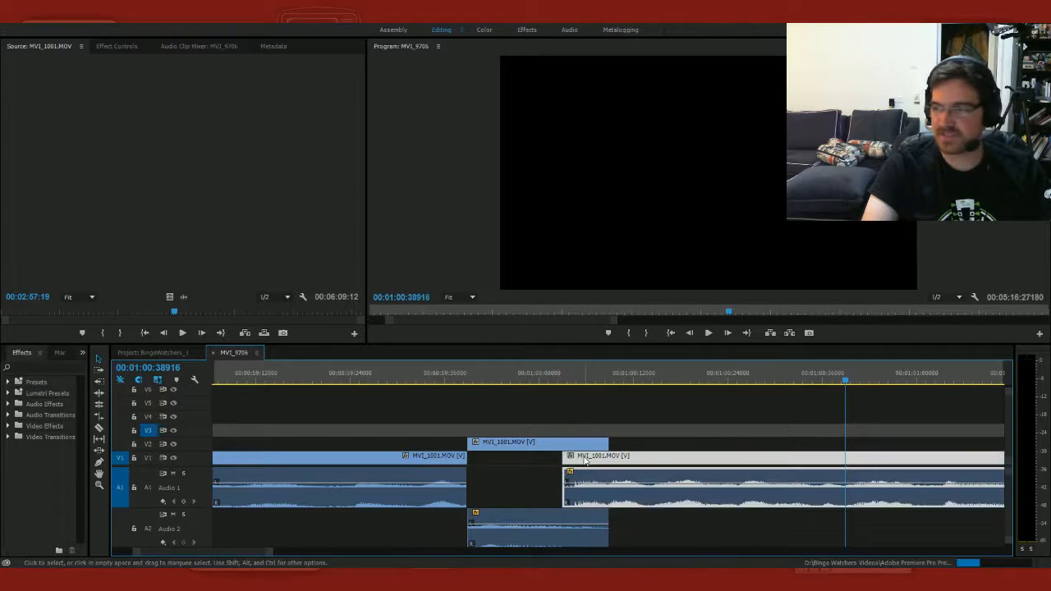
left_click(330, 372)
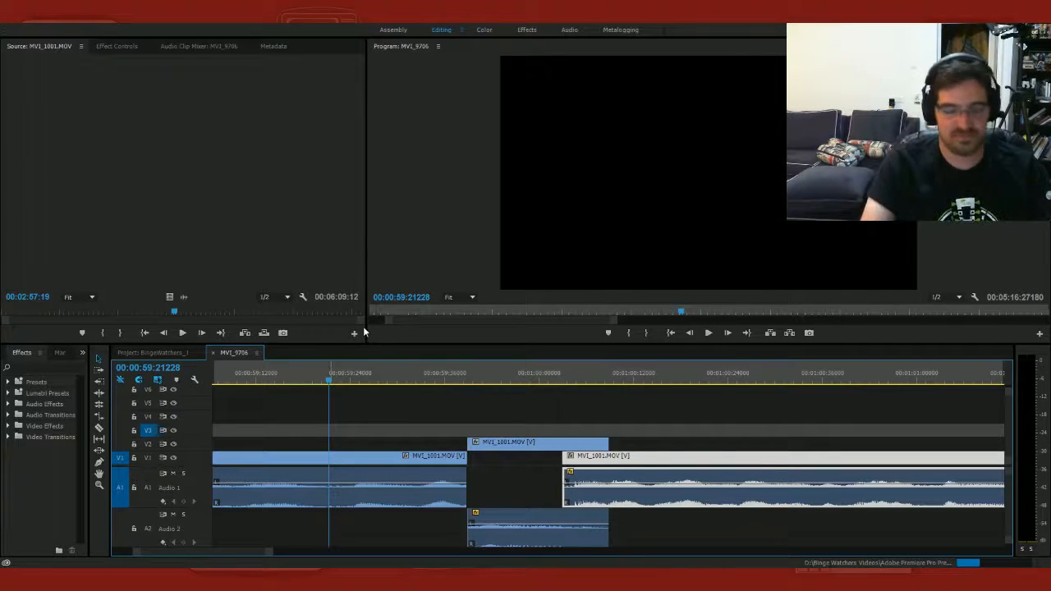
left_click(382, 378)
key("space")
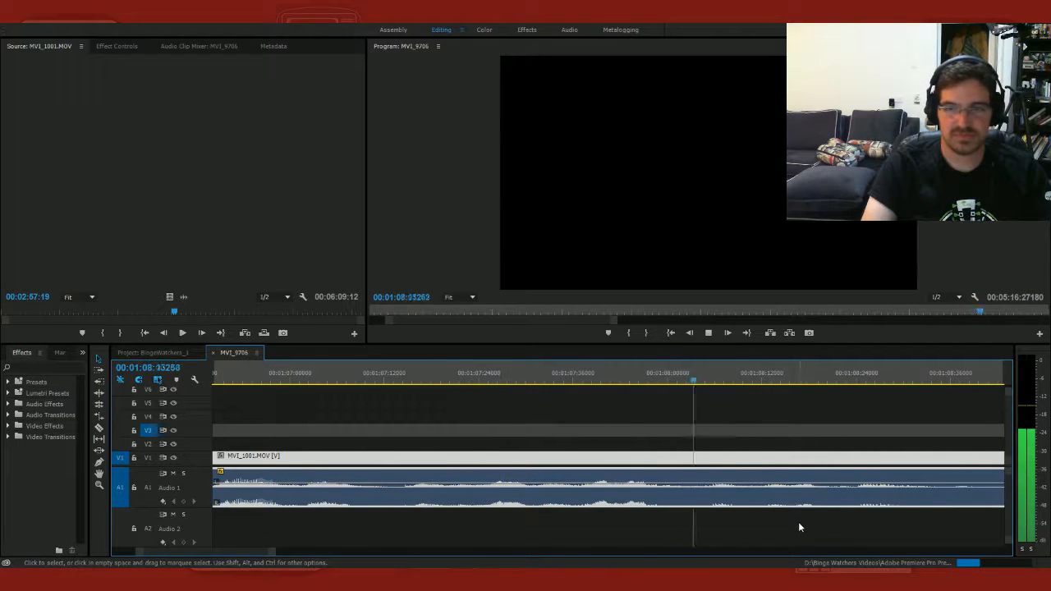
Step: Split MVI_1001.MOV at about 00:01:08:45, where the spoken line ends
key("space")
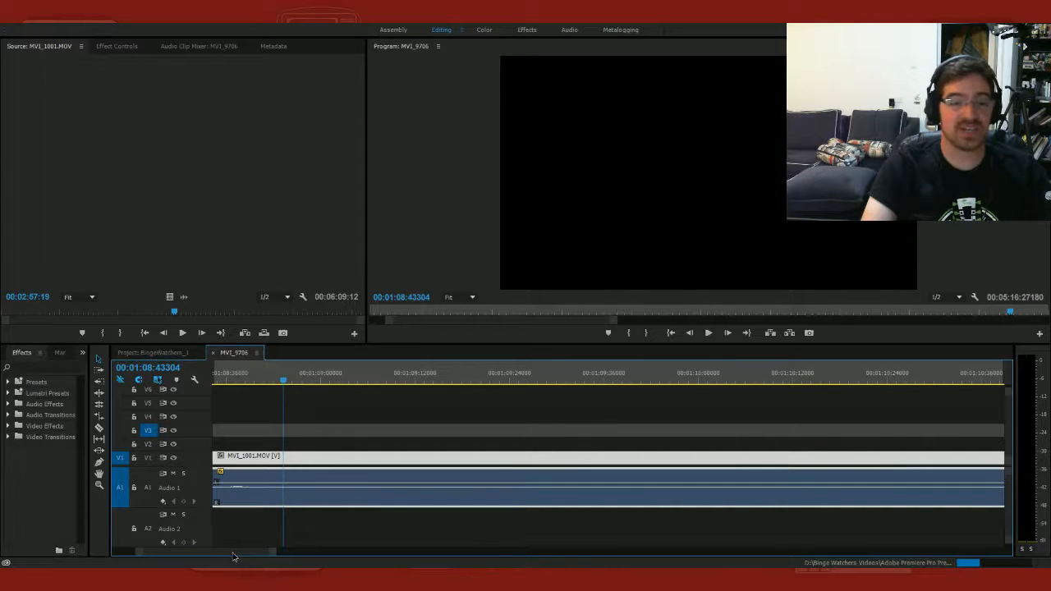
scroll(232, 555, "up", 3)
scroll(233, 555, "down", 2)
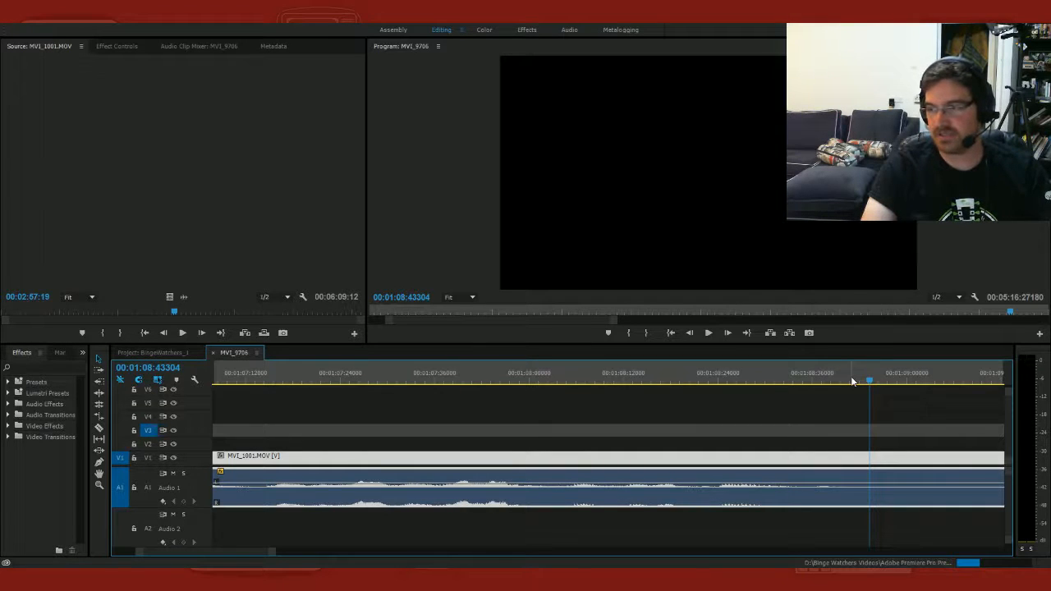
left_click_drag(796, 381, 886, 381)
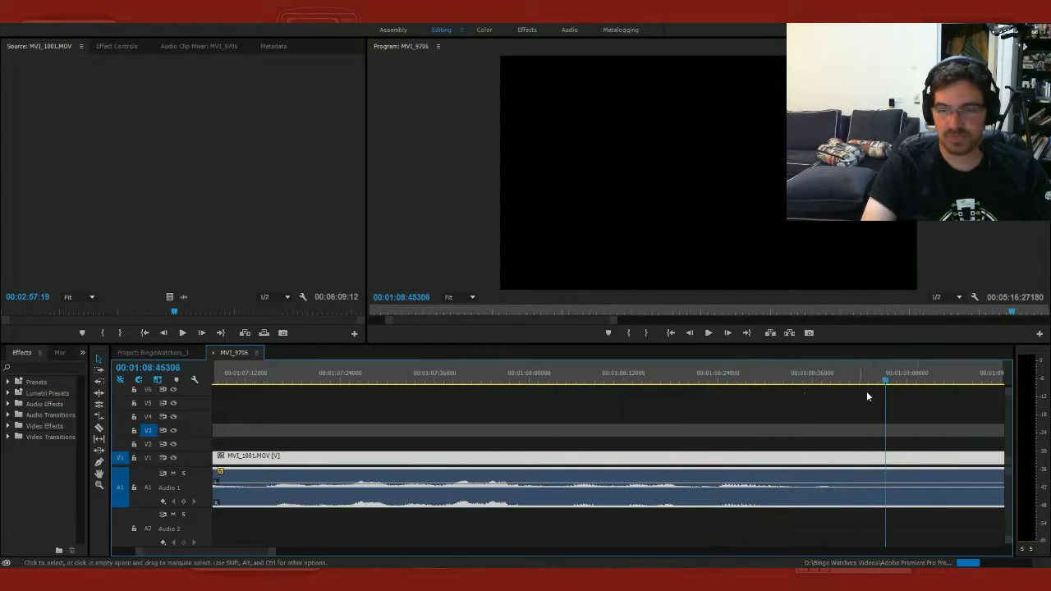
key("c")
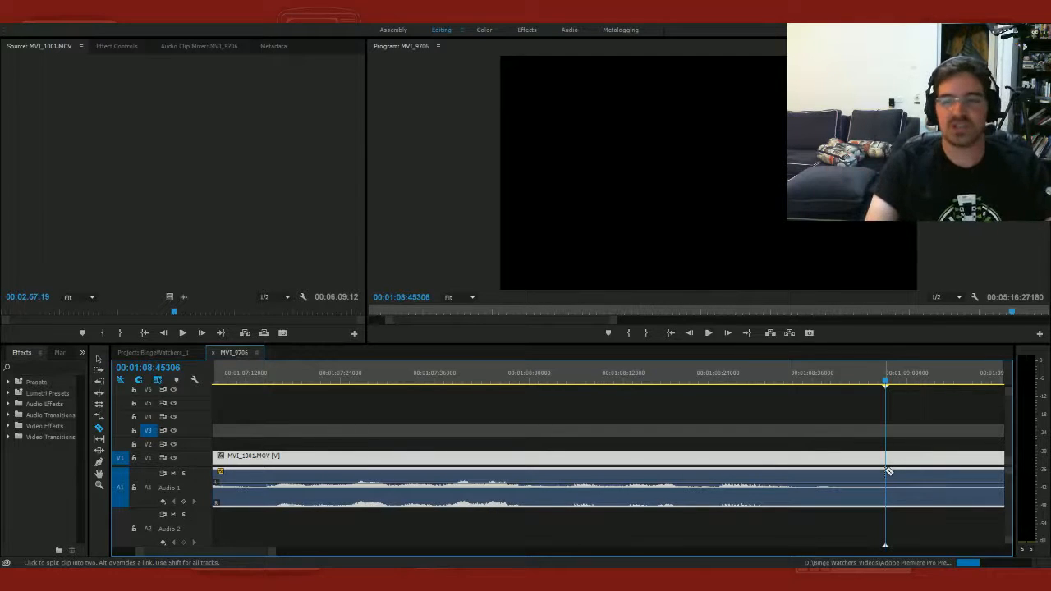
left_click(886, 472)
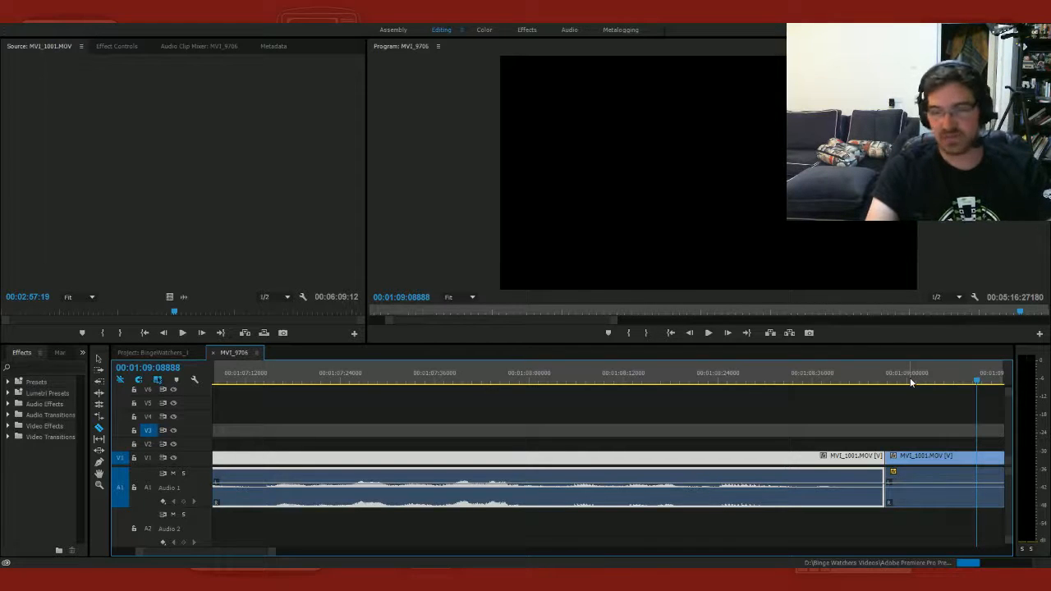
Step: Check the footage after the 00:01:08:45 cut for the next take, playing parts of it up to about 00:01:26
key("space")
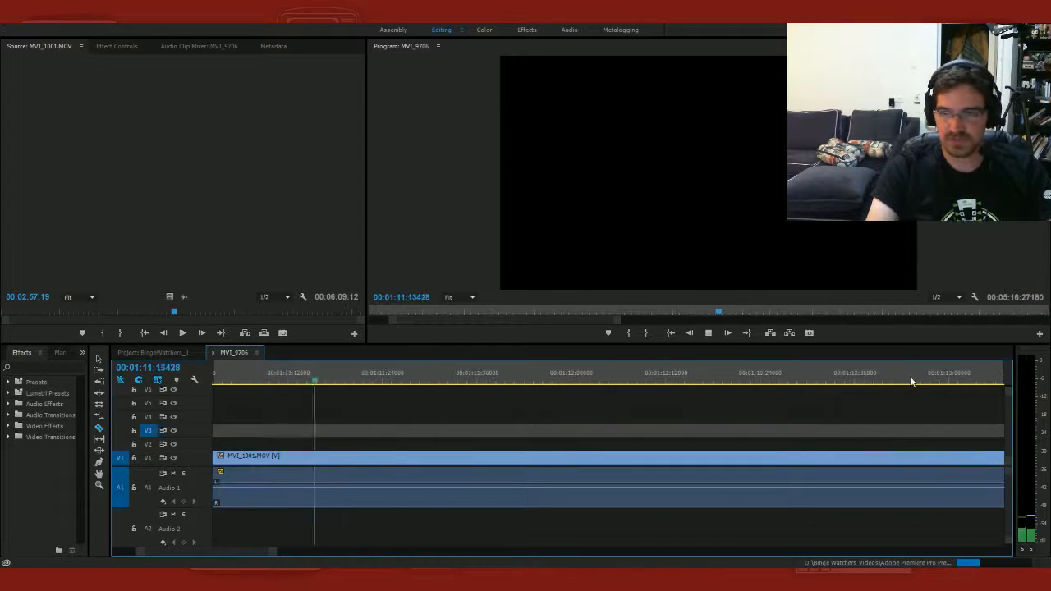
mouse_move(910, 376)
left_mouse_down()
mouse_move(925, 376)
mouse_move(907, 376)
left_mouse_up()
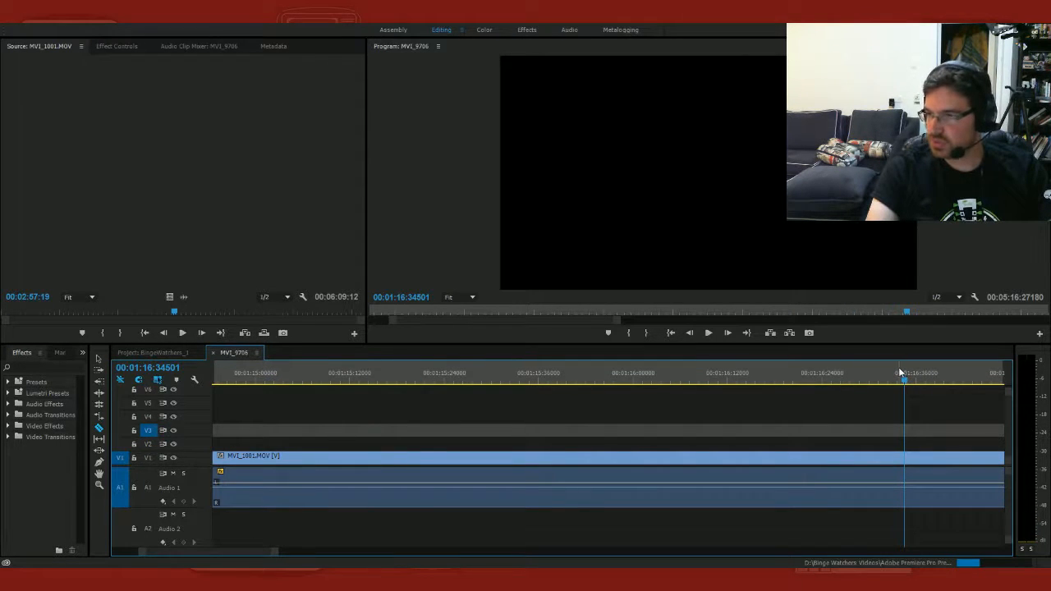
key("space")
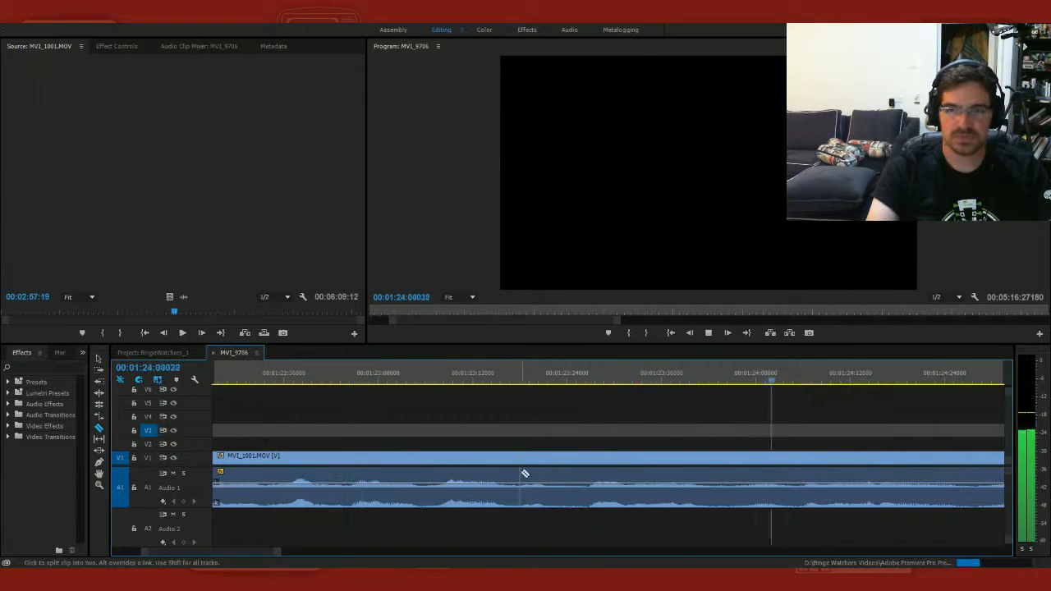
key("space")
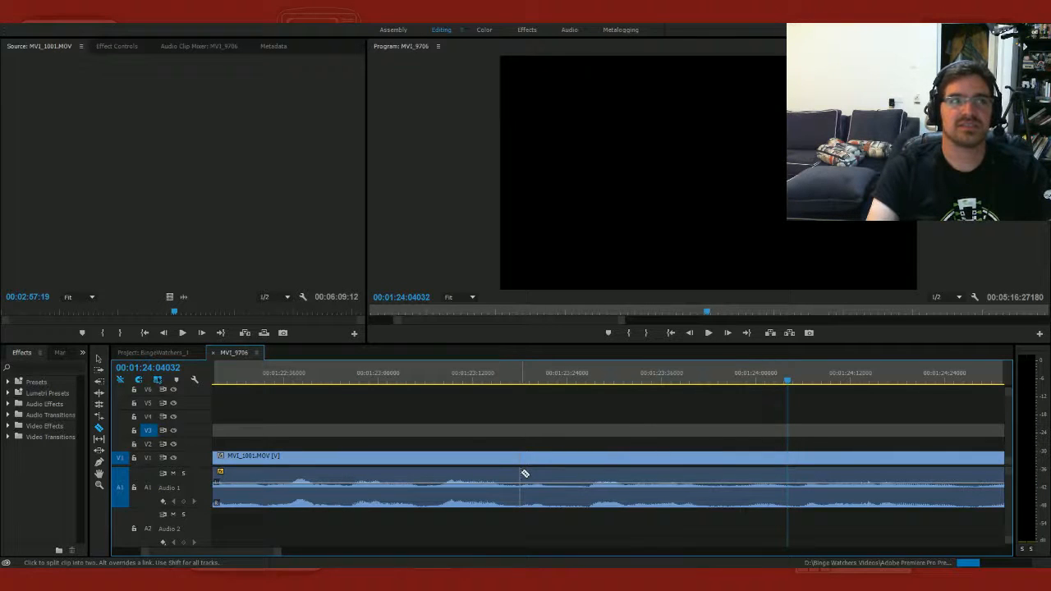
key("space")
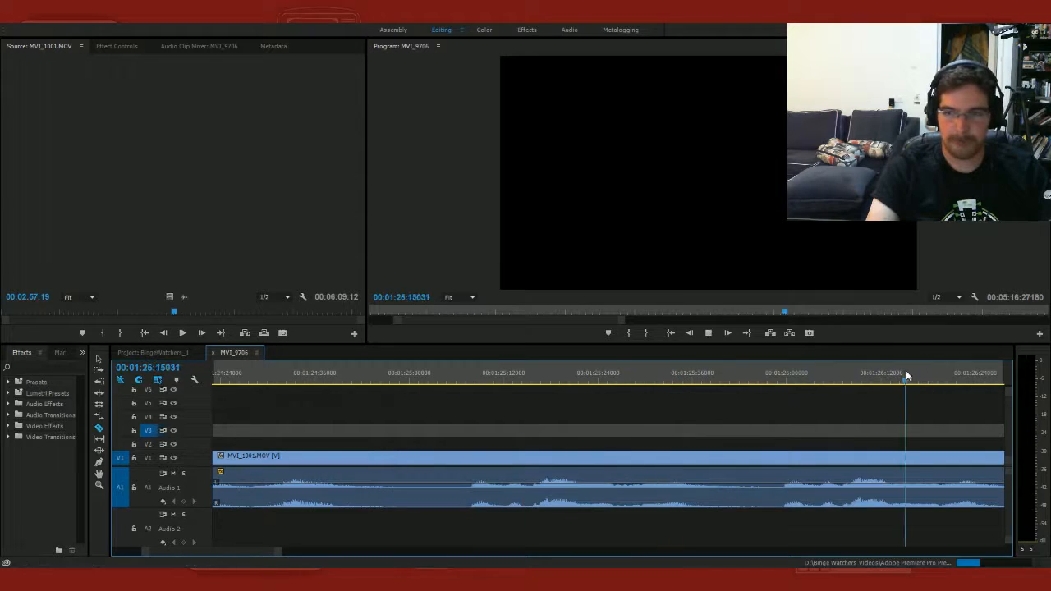
Step: Check MVI_1001.MOV from about 00:01:26 to 00:01:41 for the next usable take, playing parts of it
key("space")
left_click(417, 381)
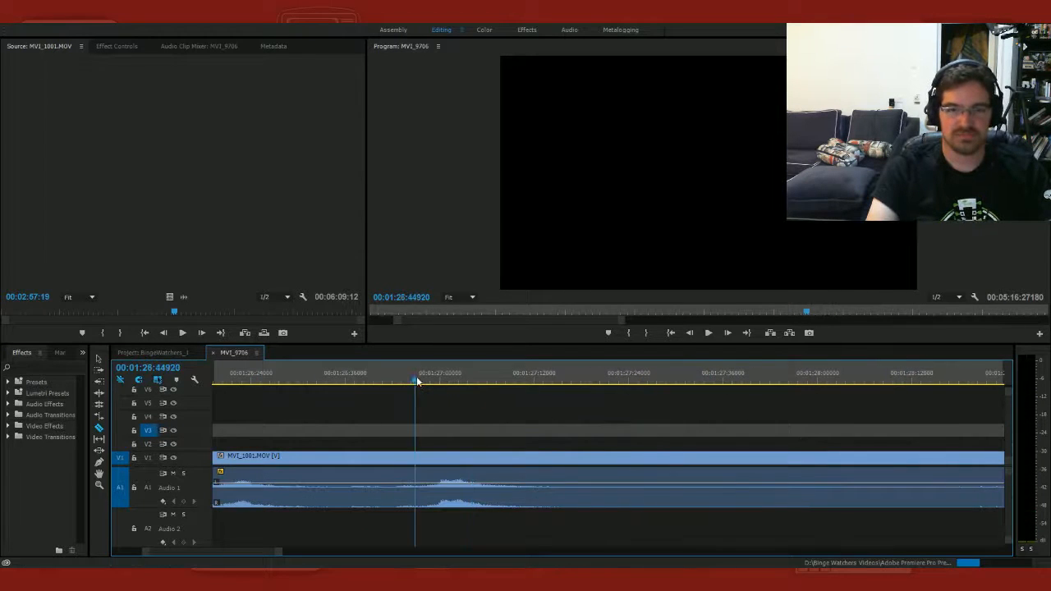
key("space")
key("space")
left_click(462, 382)
left_click_drag(438, 393, 396, 425)
key("space")
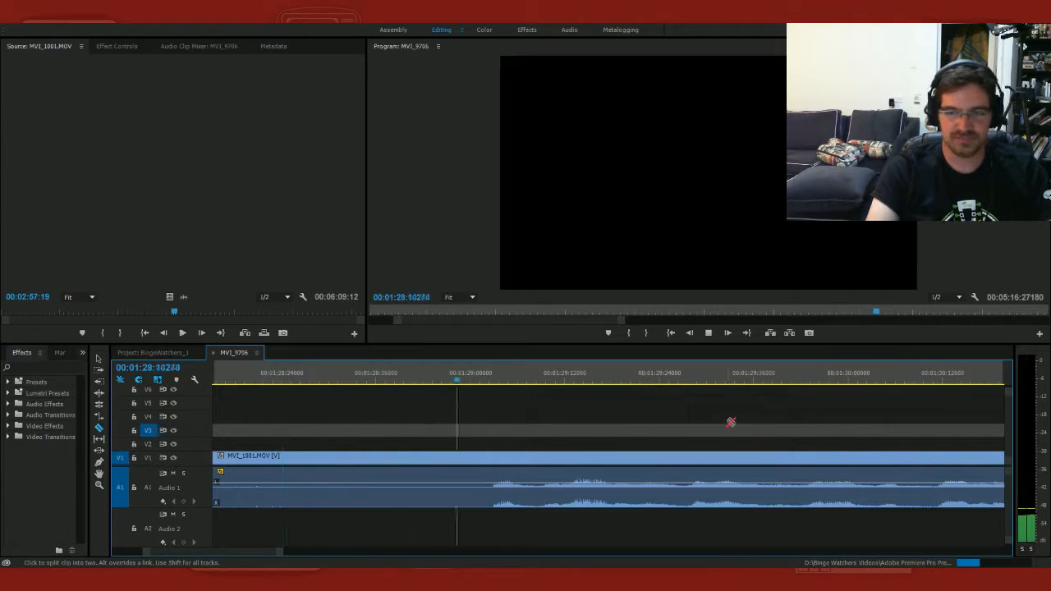
left_click(884, 376)
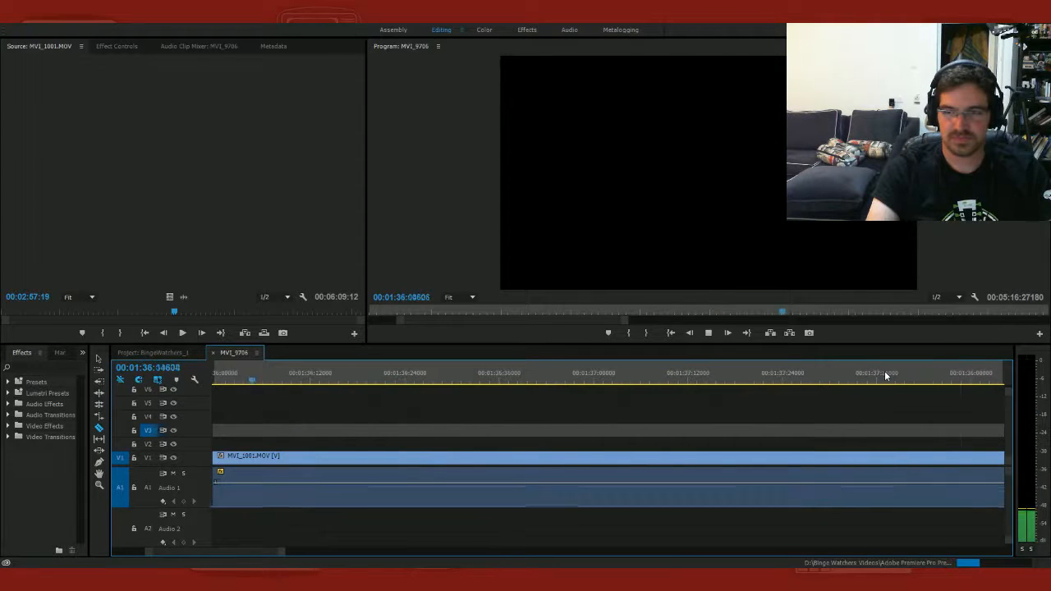
left_click(622, 376)
key("space")
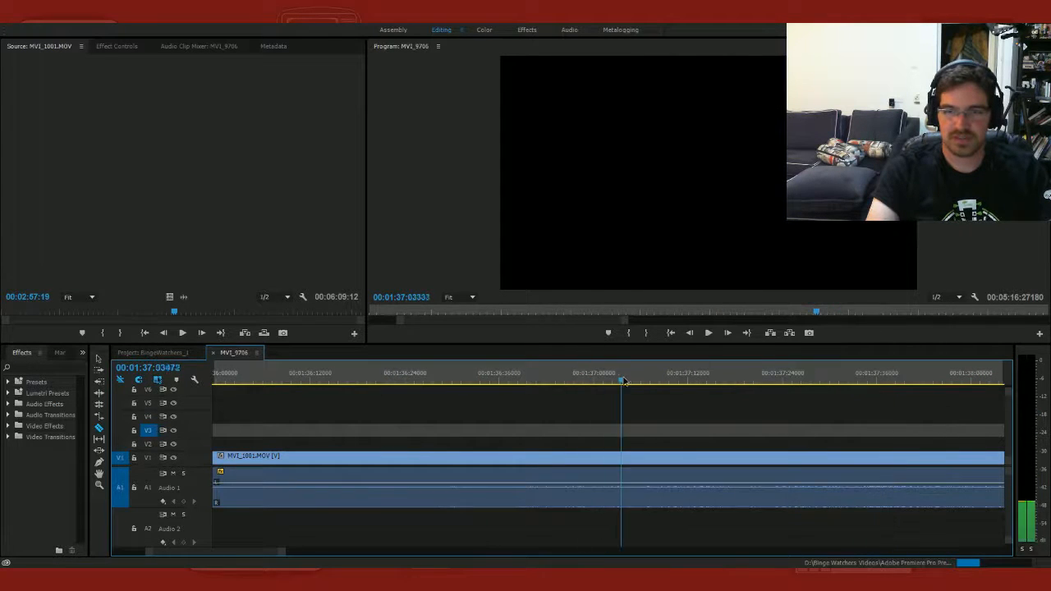
key("space")
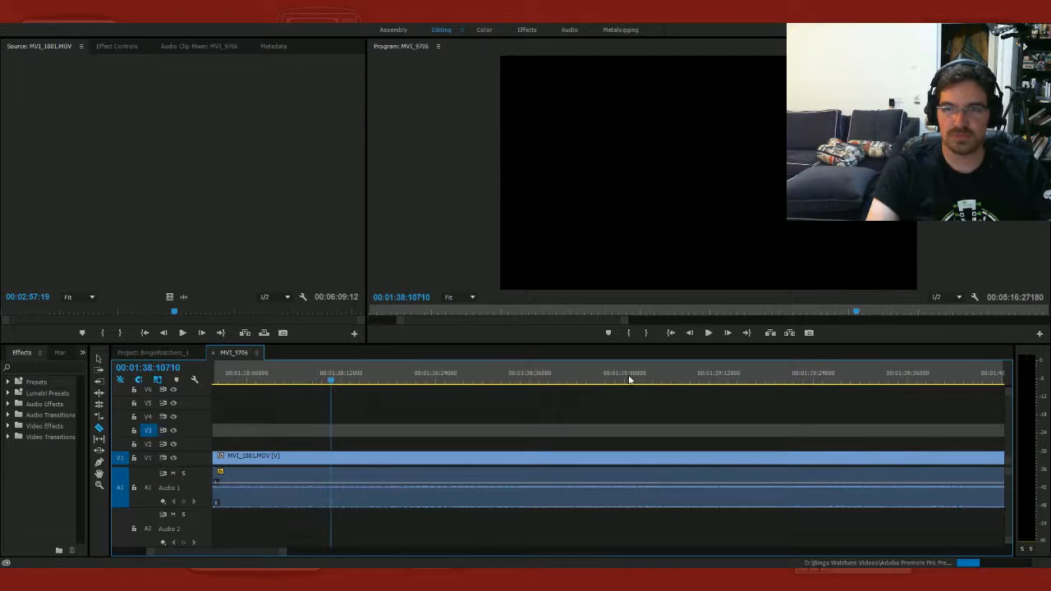
key("space")
left_click(908, 375)
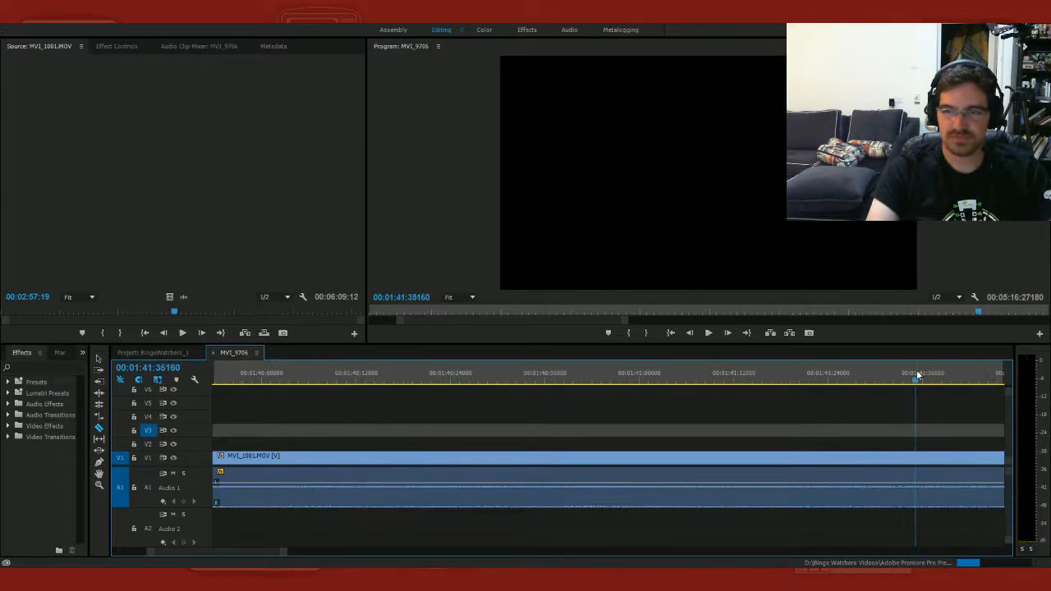
Step: Audition MVI_1001.MOV from about 00:01:41 to 00:02:16 to locate the start of the good take
key("space")
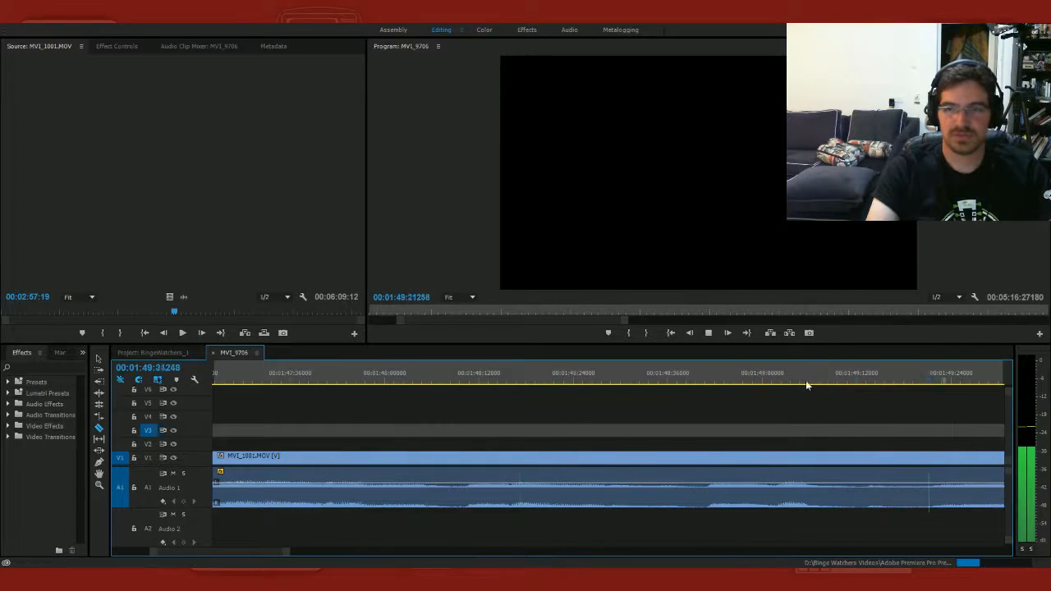
key("space")
left_click(894, 371)
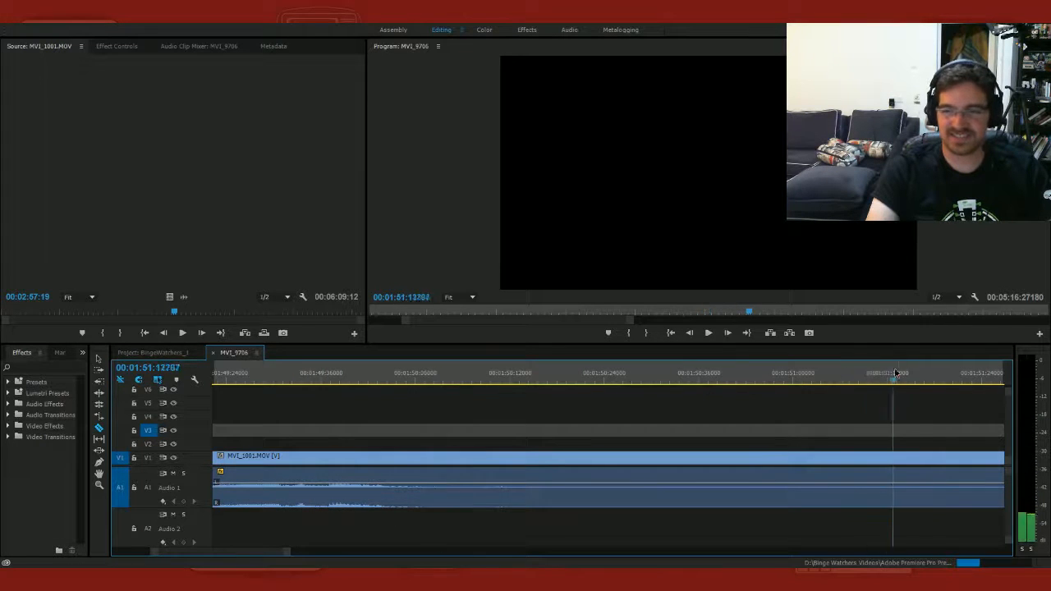
key("space")
left_click(583, 373)
key("space")
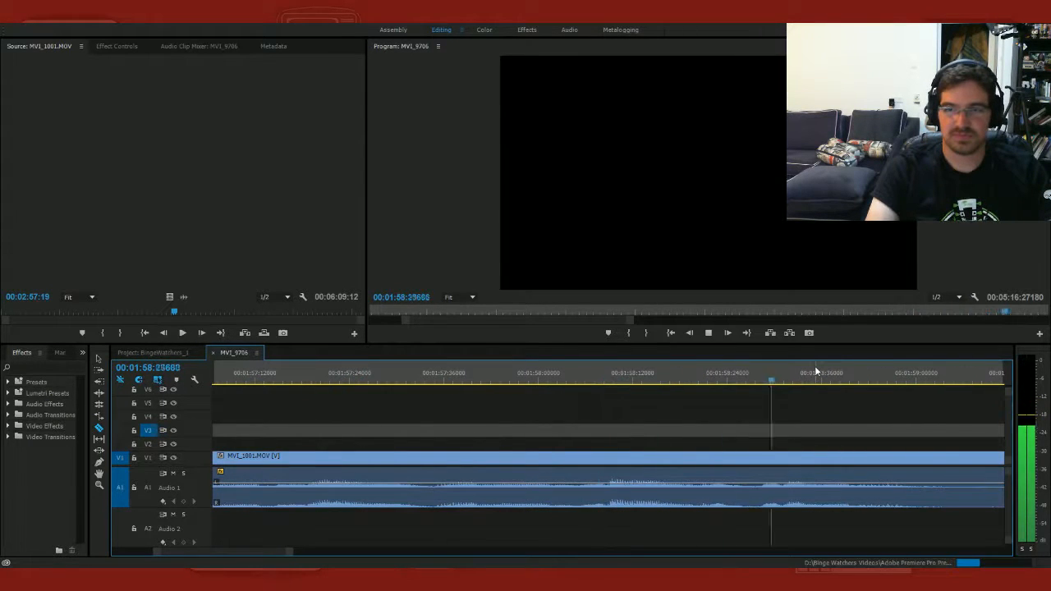
key("space")
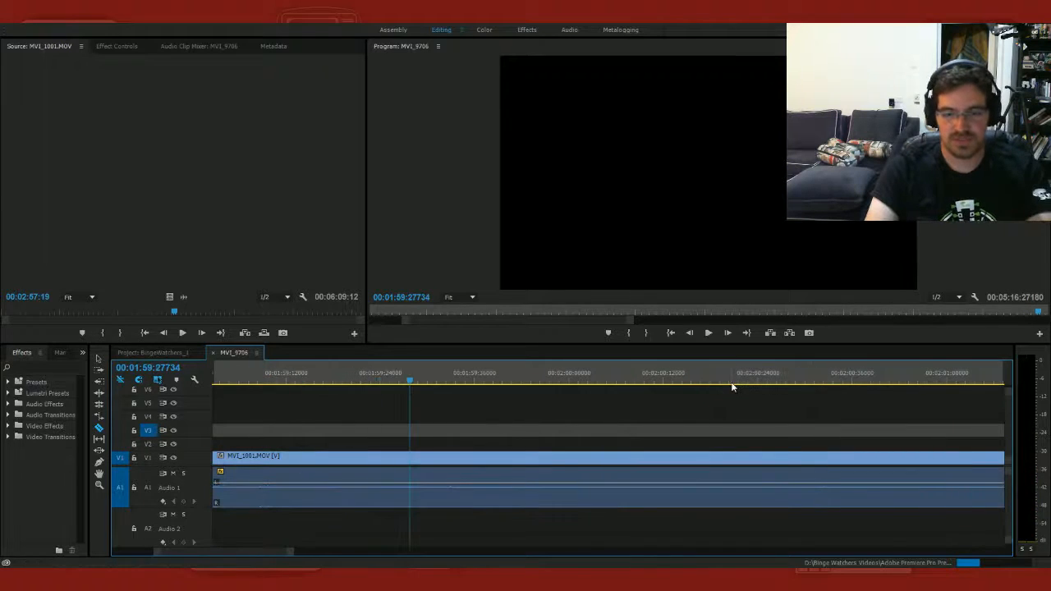
key("minus")
key("minus")
key("minus")
left_click(901, 383)
key("space")
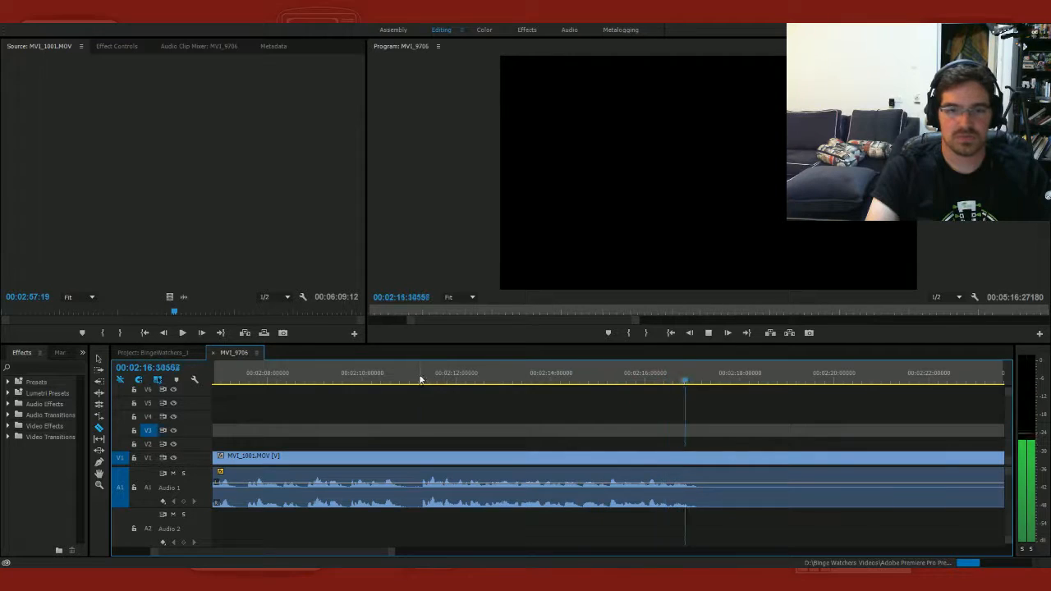
Step: Split MVI_1001.MOV at about 00:02:11:13, just before the speech of the good take starts
left_click(421, 378)
key("=")
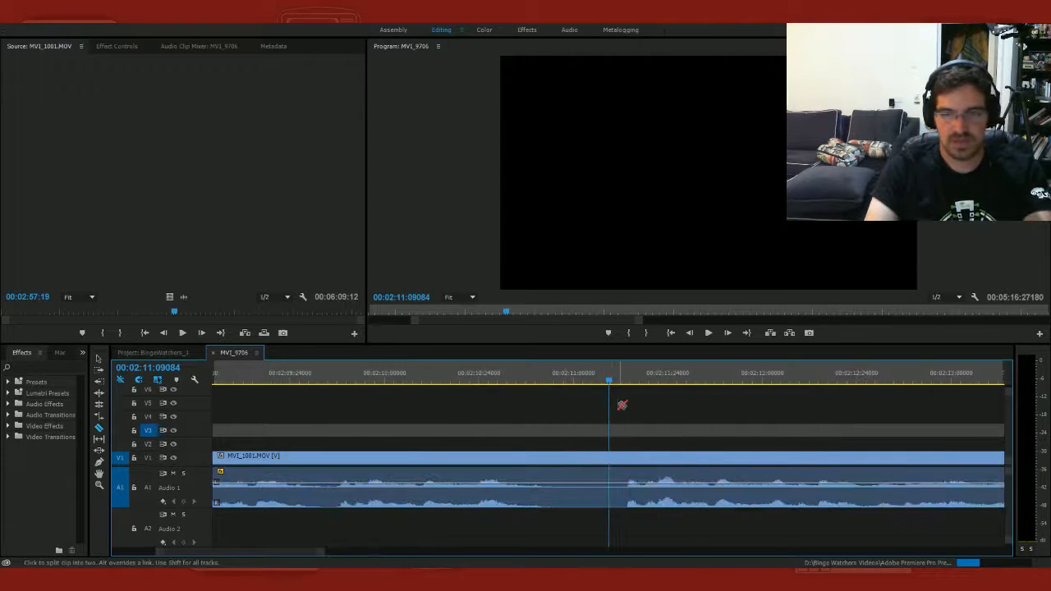
key("=")
left_click_drag(618, 386, 645, 387)
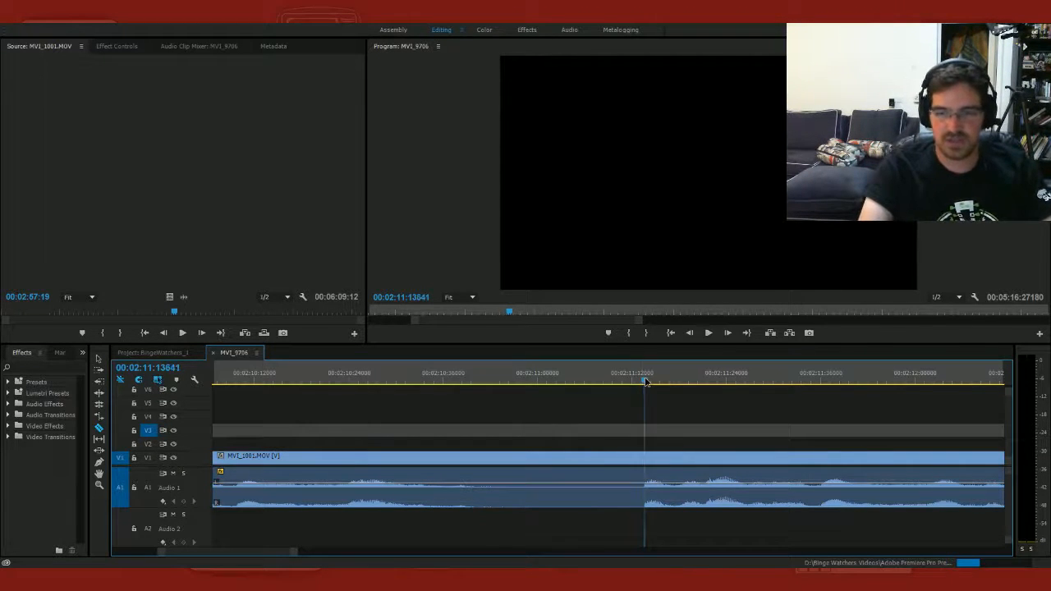
left_click(643, 382)
left_click(646, 466)
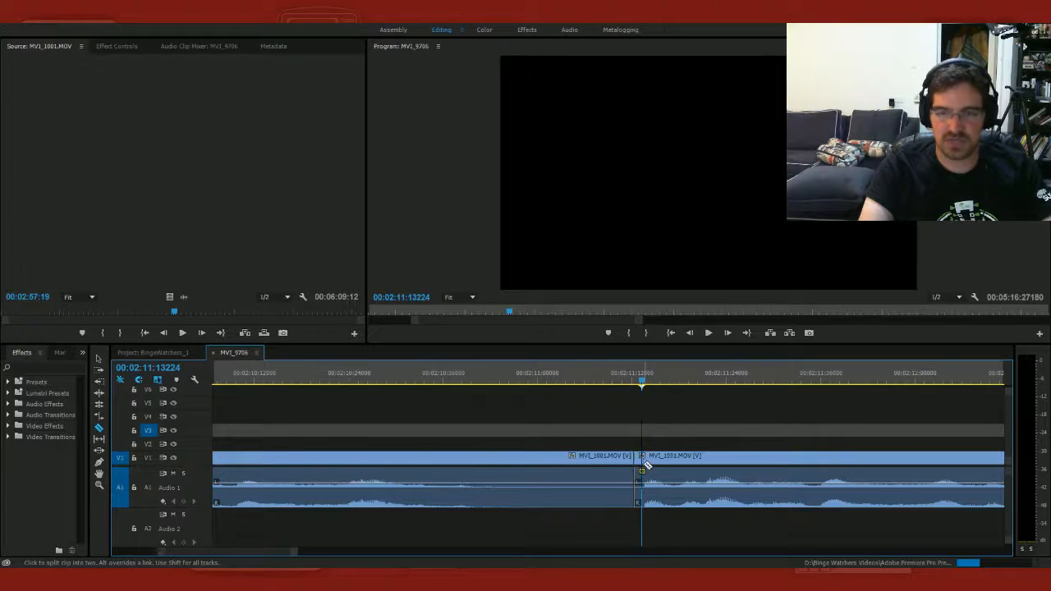
Step: Delete the rejected footage before the 00:02:11:13 cut and close the gap left after about 00:01:08:45
key("v")
left_click(610, 478)
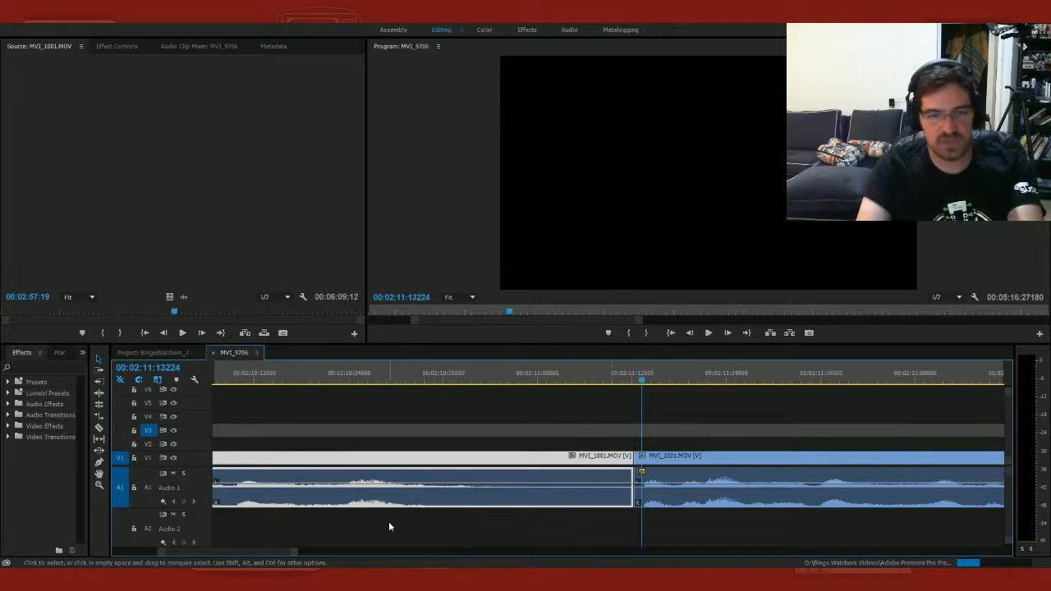
key("Delete")
left_click_drag(274, 551, 252, 558)
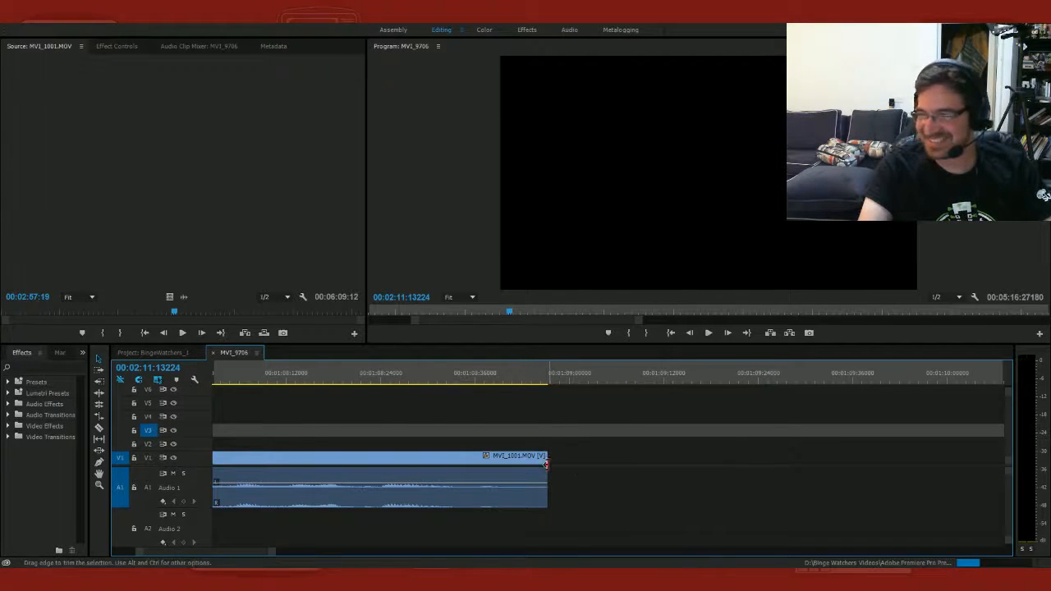
left_click(583, 462)
key("Delete")
Step: Try splitting the clip before the join at about 00:01:08:33 and raising its tail piece to V2
key("c")
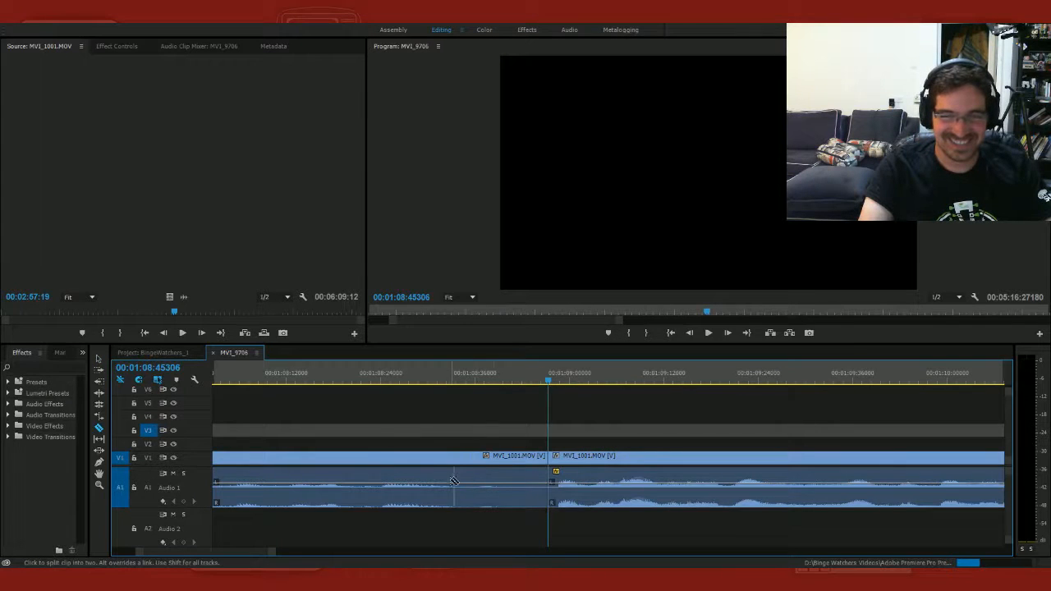
left_click(455, 480)
key("v")
left_click_drag(498, 459, 498, 445)
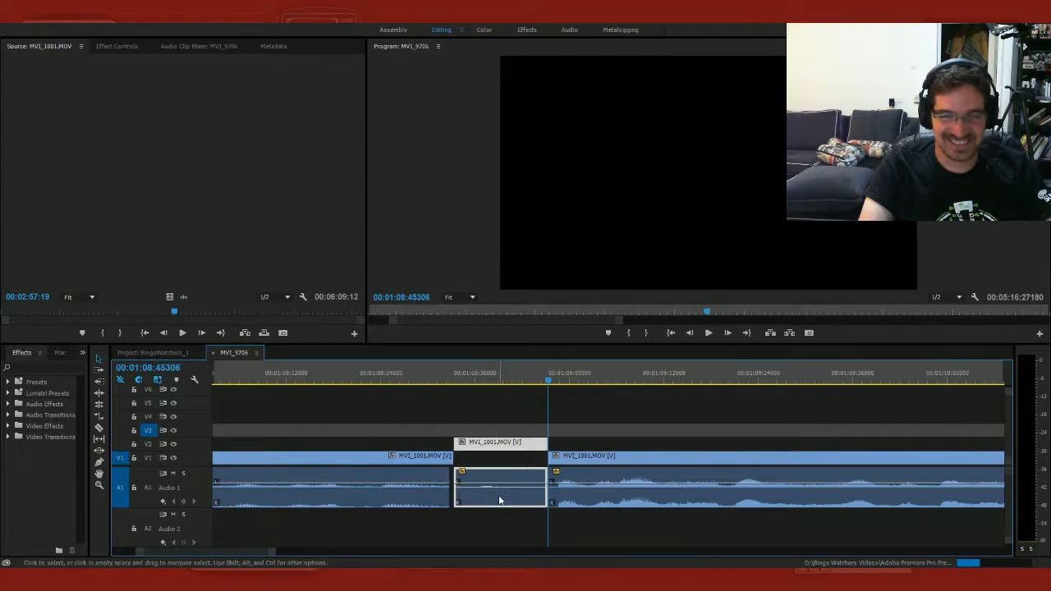
key("ctrl+z")
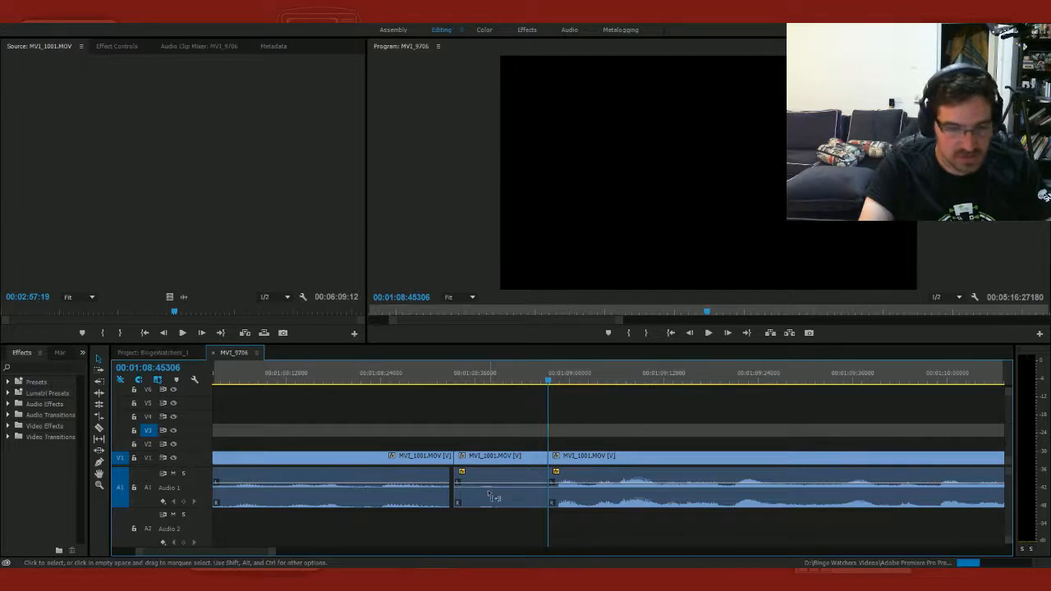
key("ctrl+z")
Step: Replay the line before the 00:01:08:45 join and split MVI_1001.MOV at about 00:01:08:25, where the speech ends
left_click(423, 383)
left_click_drag(422, 382, 378, 383)
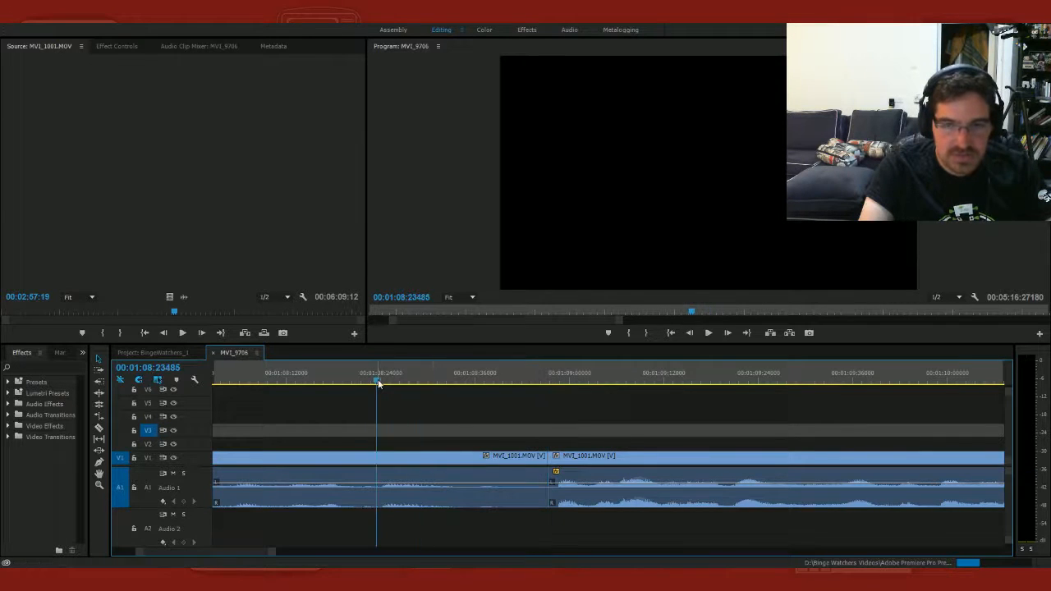
key("space")
key("space")
left_click(340, 377)
key("space")
key("space")
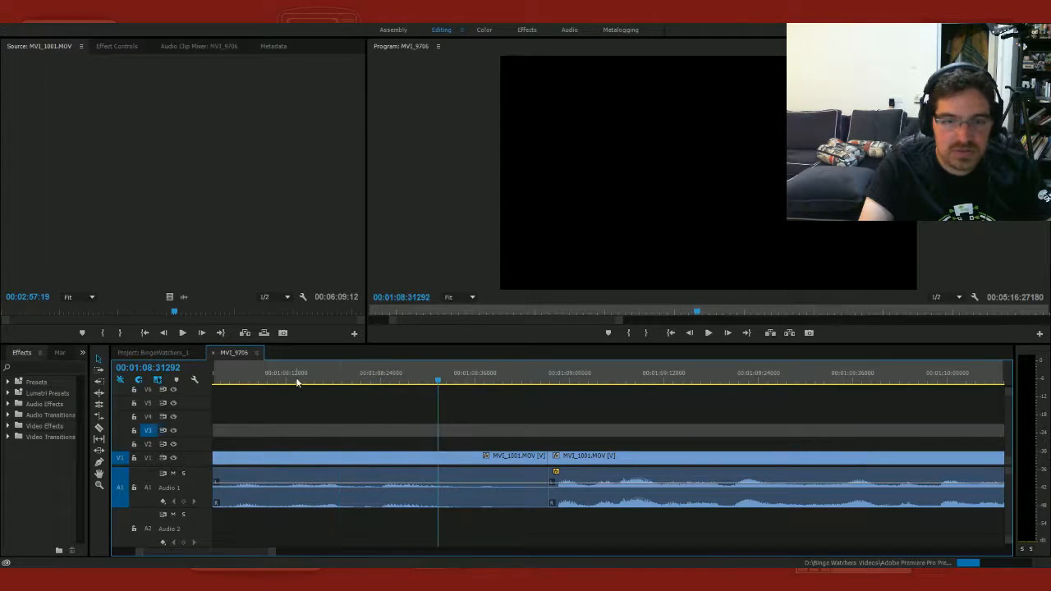
key("minus")
left_click(328, 382)
key("space")
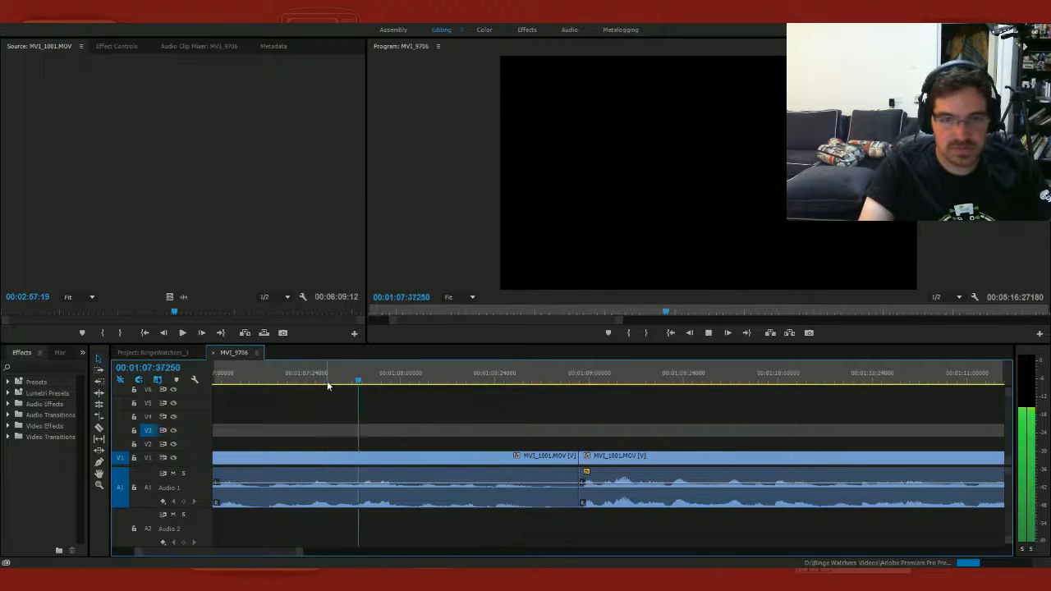
key("space")
key("c")
left_click(500, 487)
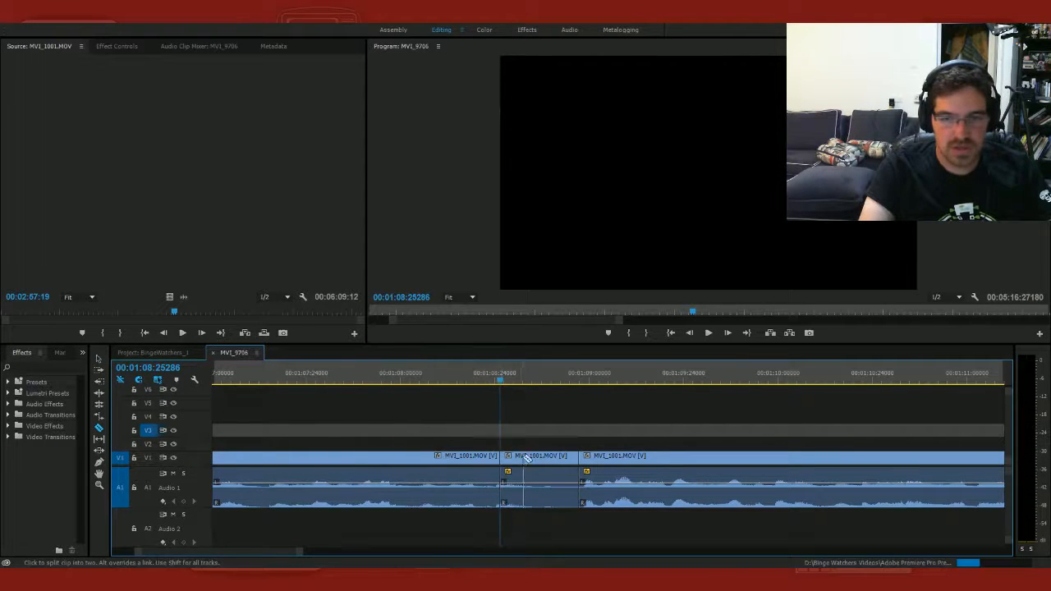
Step: Raise the short piece after the 00:01:08:25 cut to V2 and move its audio to A2
key("v")
left_click_drag(526, 458, 529, 443)
left_click_drag(527, 488, 529, 532)
Step: Shift the next V1 clip earlier to start at about 00:01:08:41 under the raised piece, and play the transition
left_click_drag(607, 468, 589, 466)
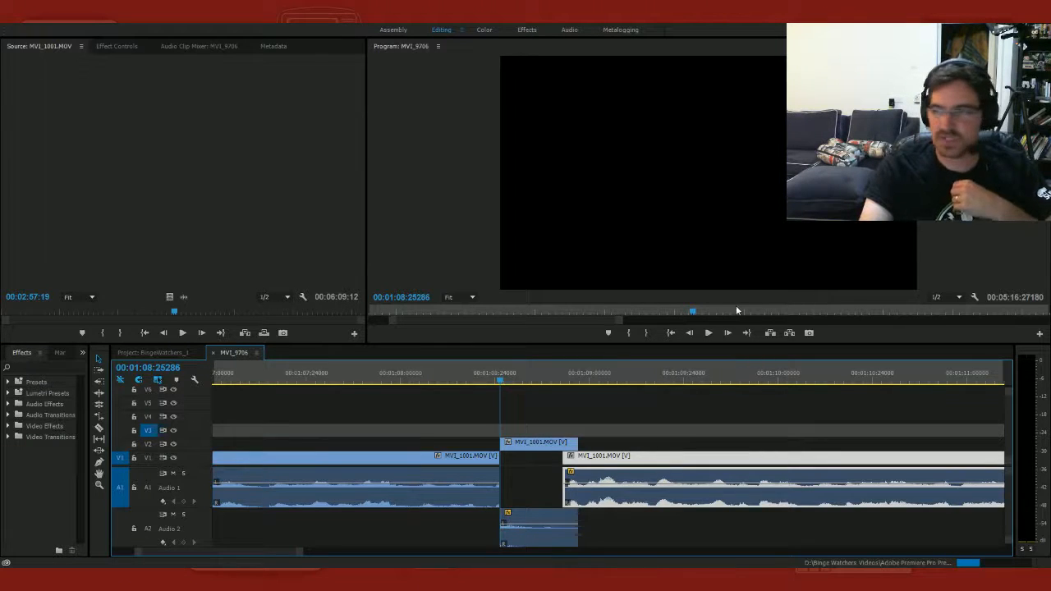
left_click(537, 381)
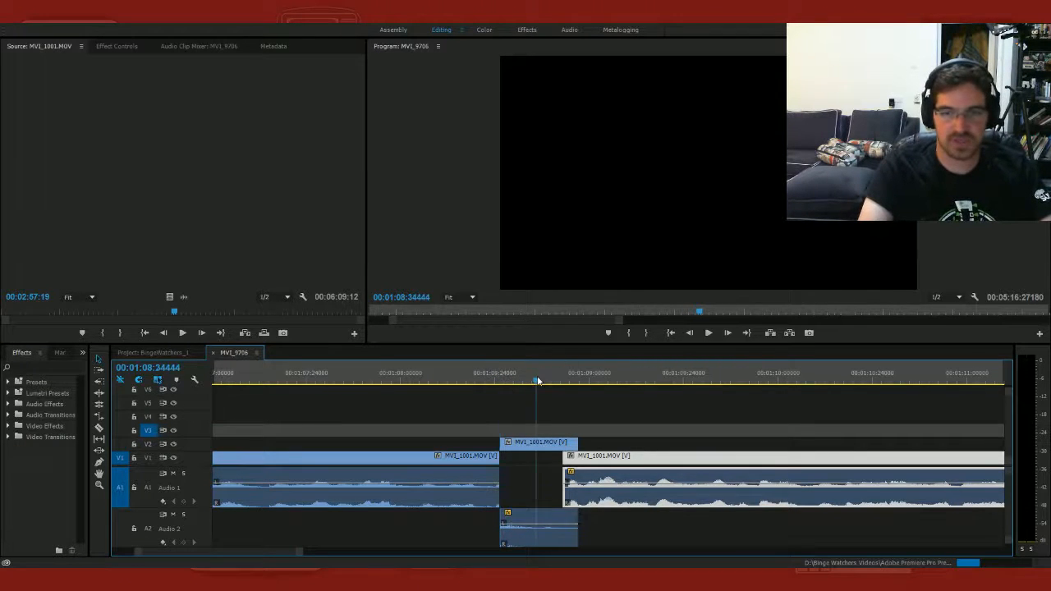
left_click(519, 380)
left_click(719, 183)
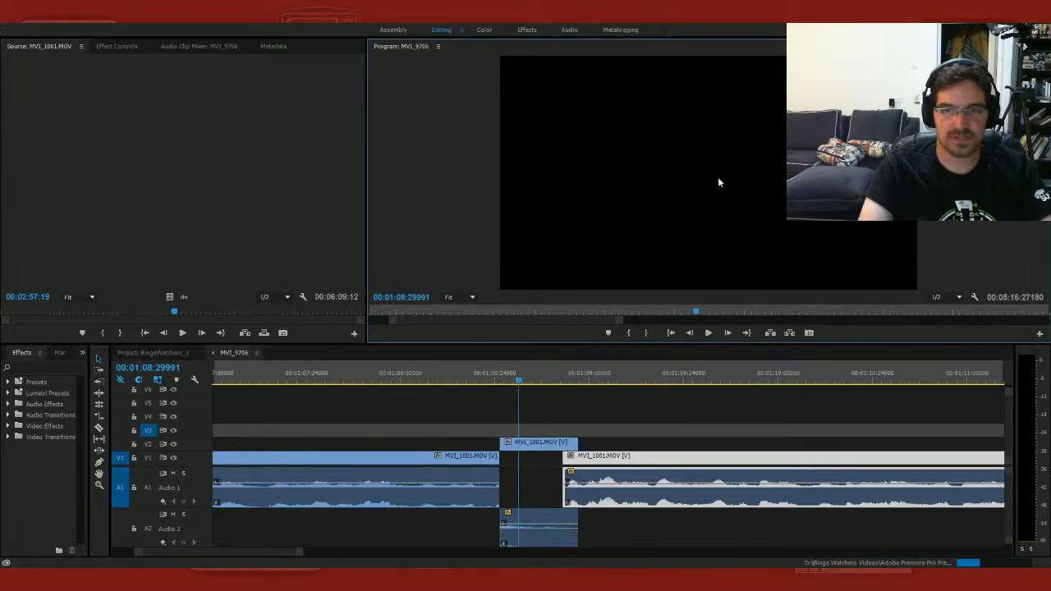
left_click(499, 378)
key("space")
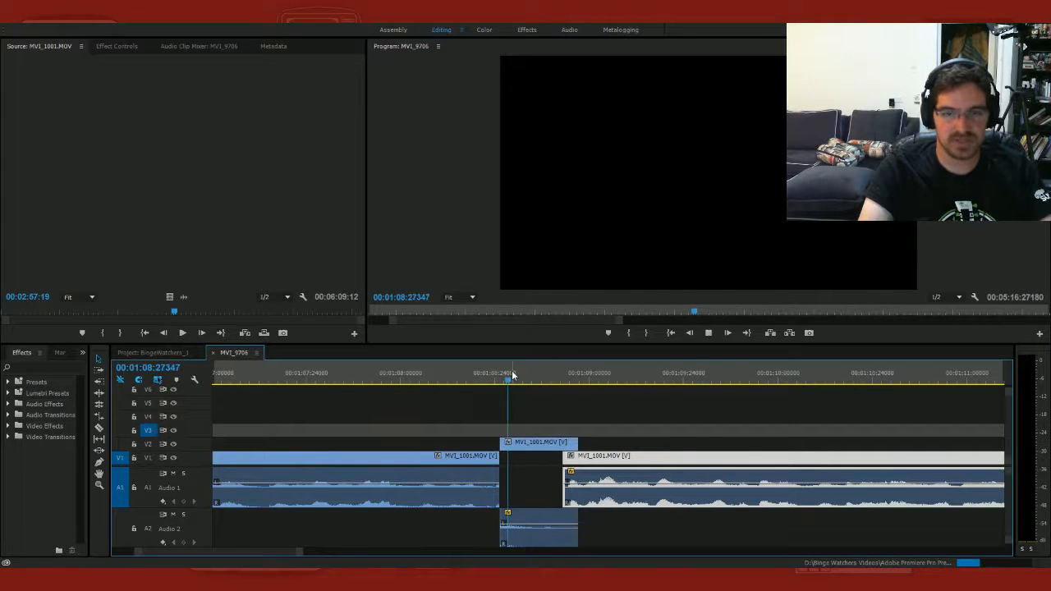
left_click(373, 374)
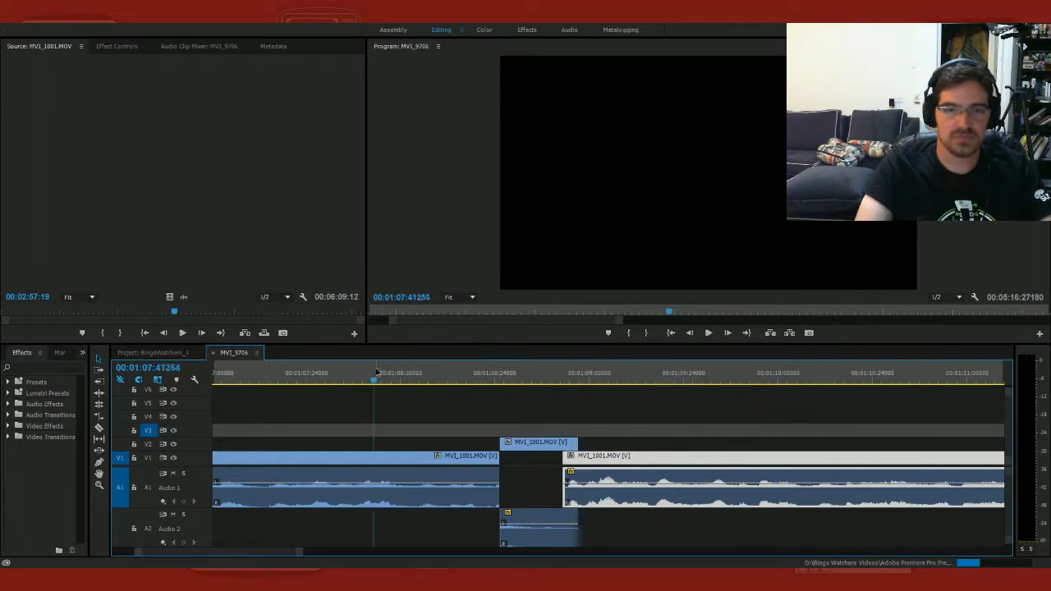
key("space")
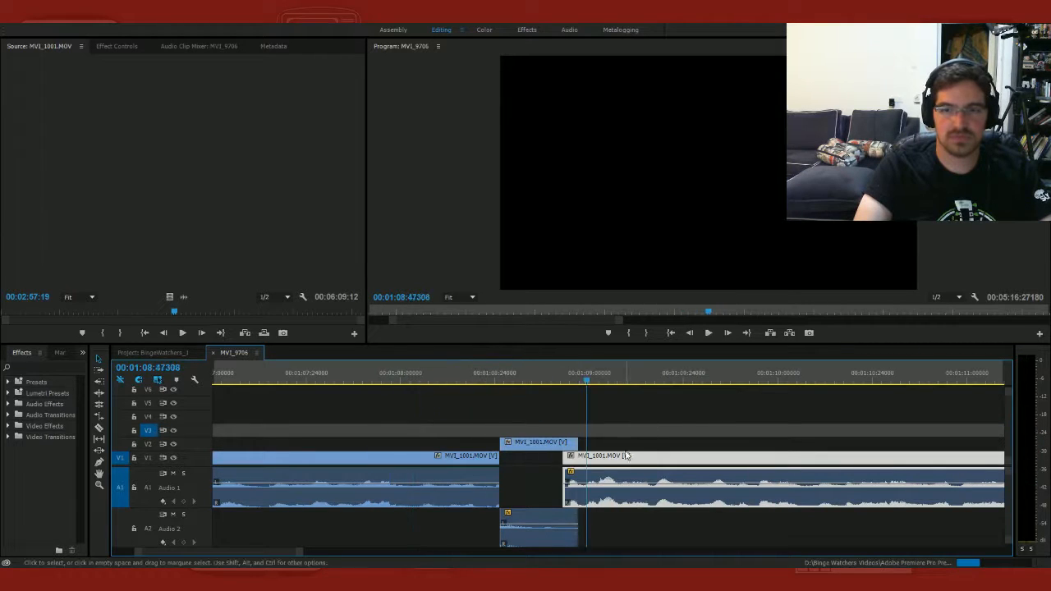
left_click(499, 382)
key("space")
key("space")
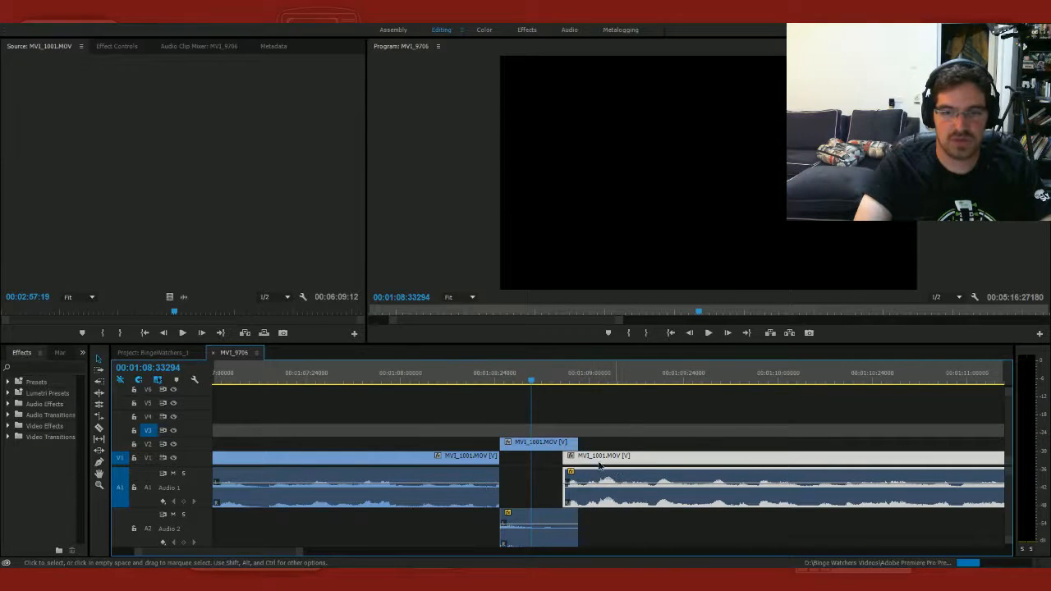
Step: Move the V1 clip earlier to about 00:01:08:33, nudge it slightly further, and replay the overlap
left_click_drag(599, 466, 568, 465)
left_click(418, 376)
key("space")
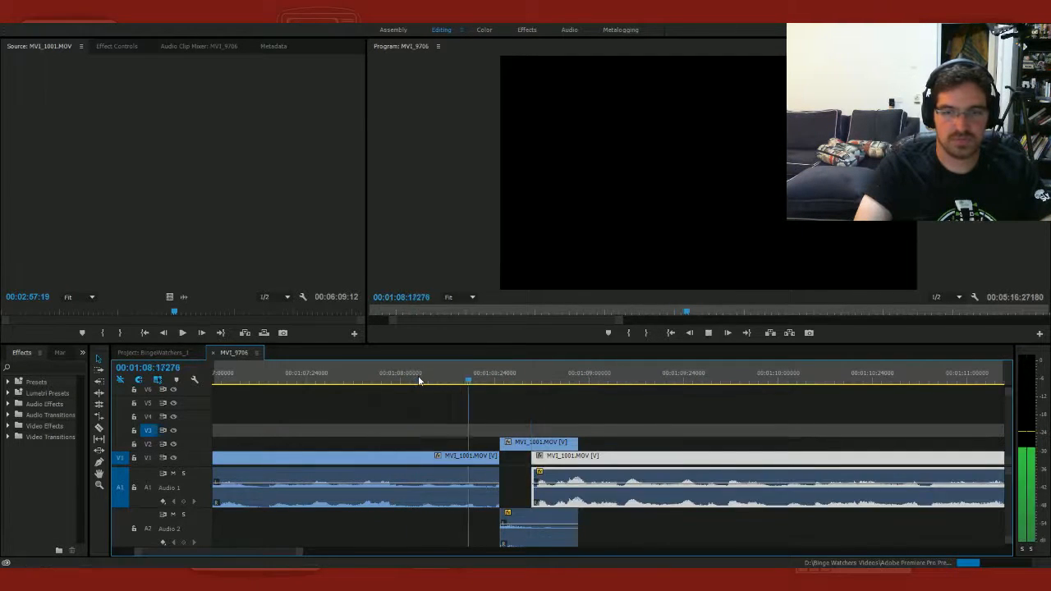
key("space")
left_click_drag(550, 461, 545, 463)
left_click(430, 377)
key("space")
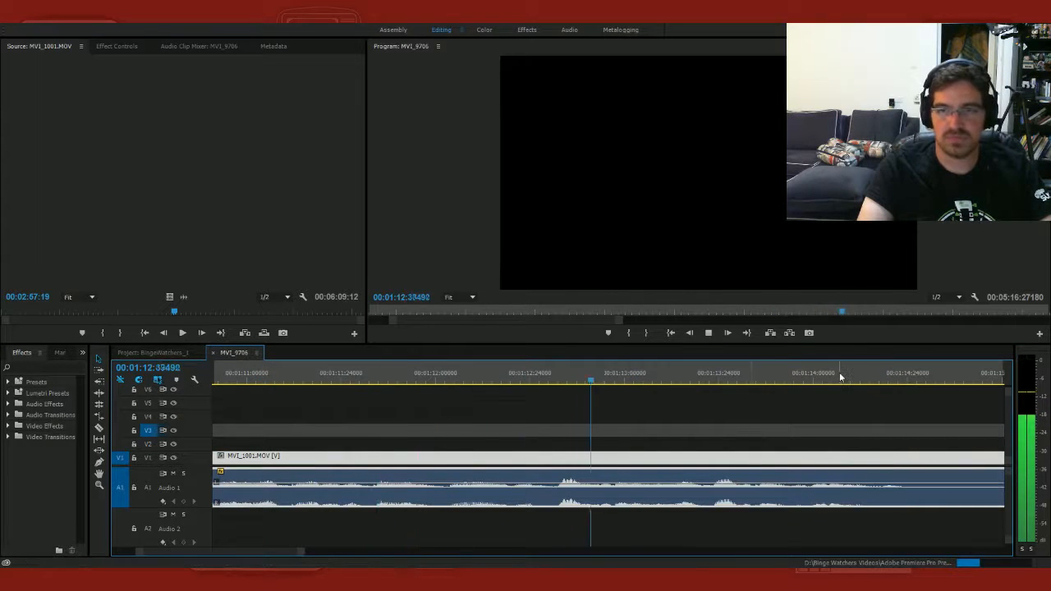
Step: Split MVI_1001.MOV at about 00:01:14:23, where the next spoken line ends
key("space")
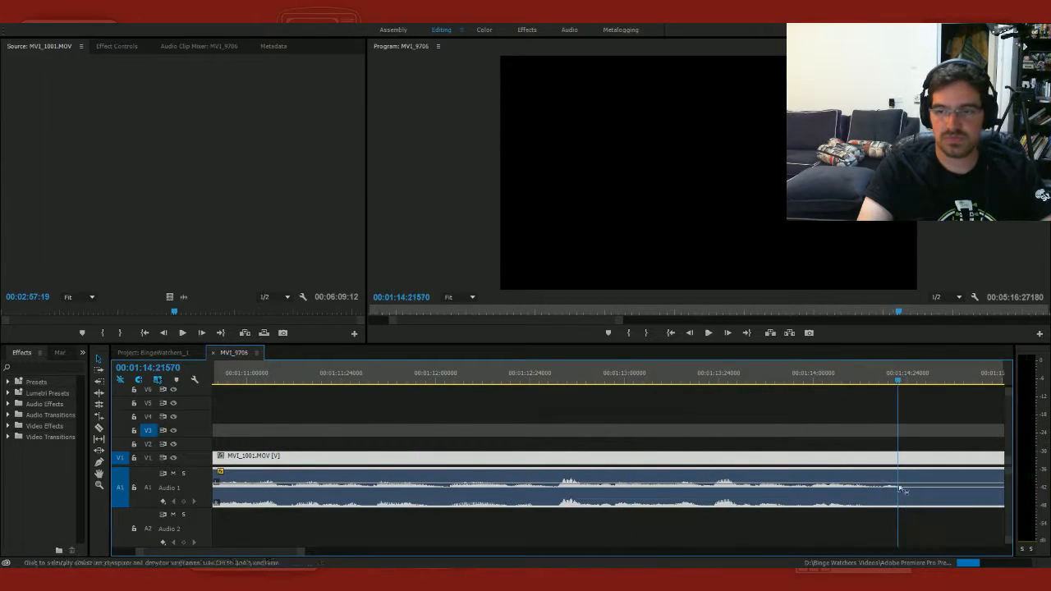
key("c")
key("Right")
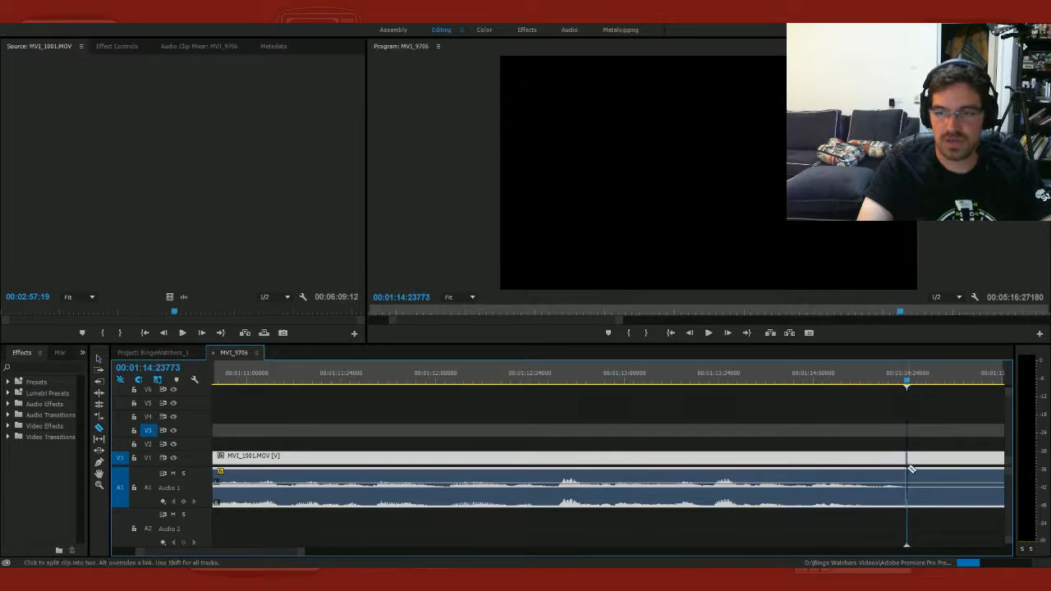
left_click(909, 469)
Step: Skim and play the footage after the 00:01:14:23 cut up to about 00:01:45, checking for the next usable take
left_click(963, 374)
key("space")
left_click_drag(812, 374, 839, 376)
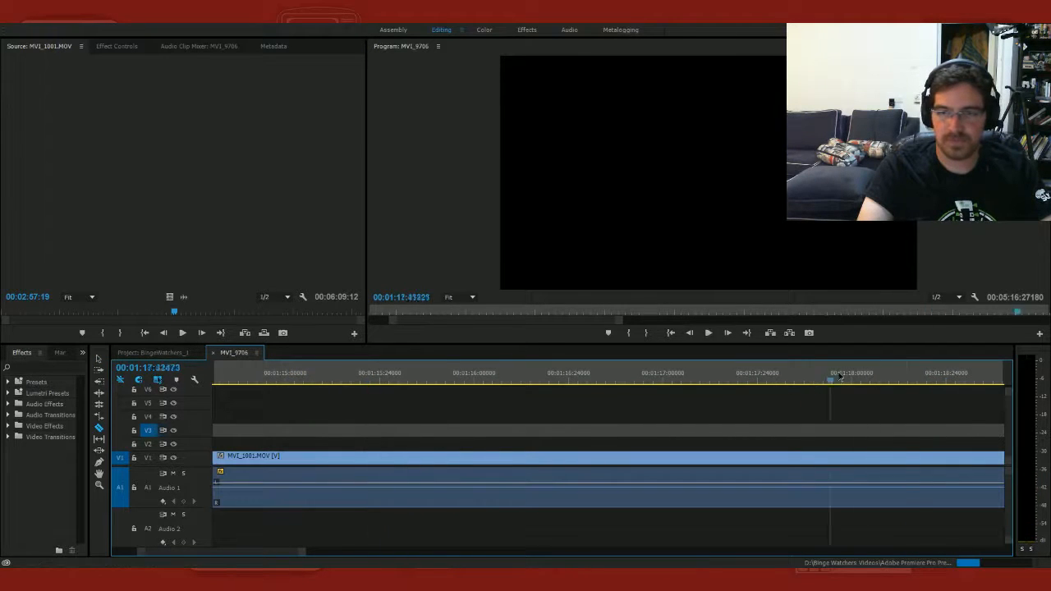
left_click(907, 370)
key("space")
left_click(914, 368)
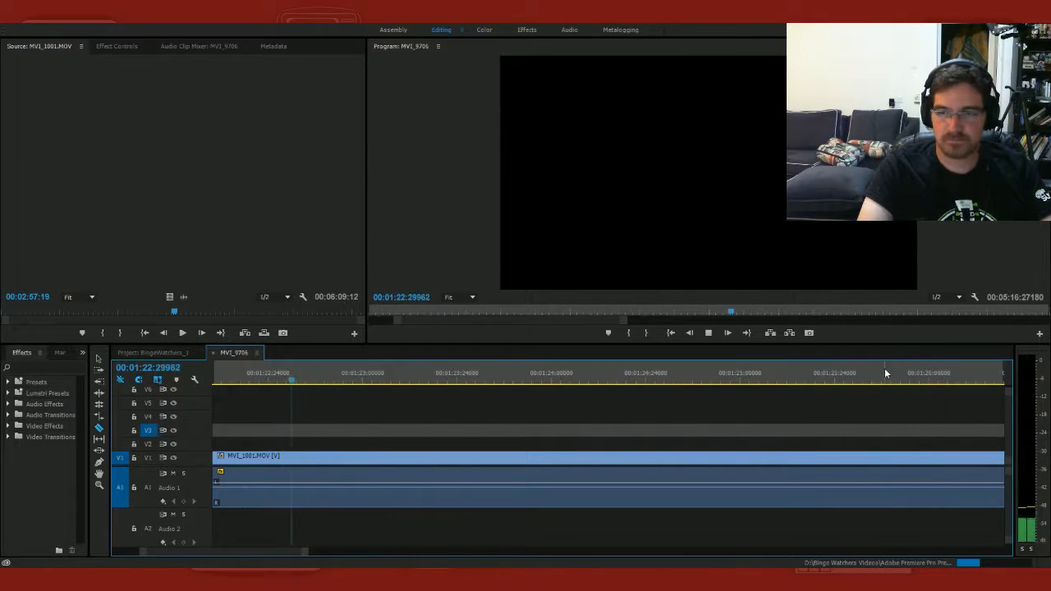
left_click(913, 370)
left_click(914, 371)
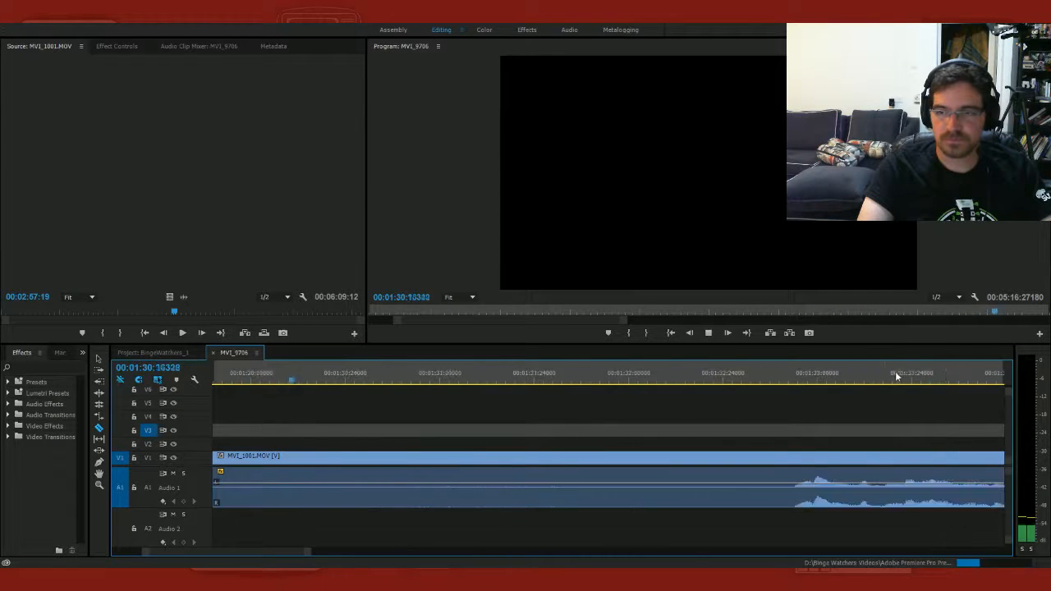
left_click(779, 370)
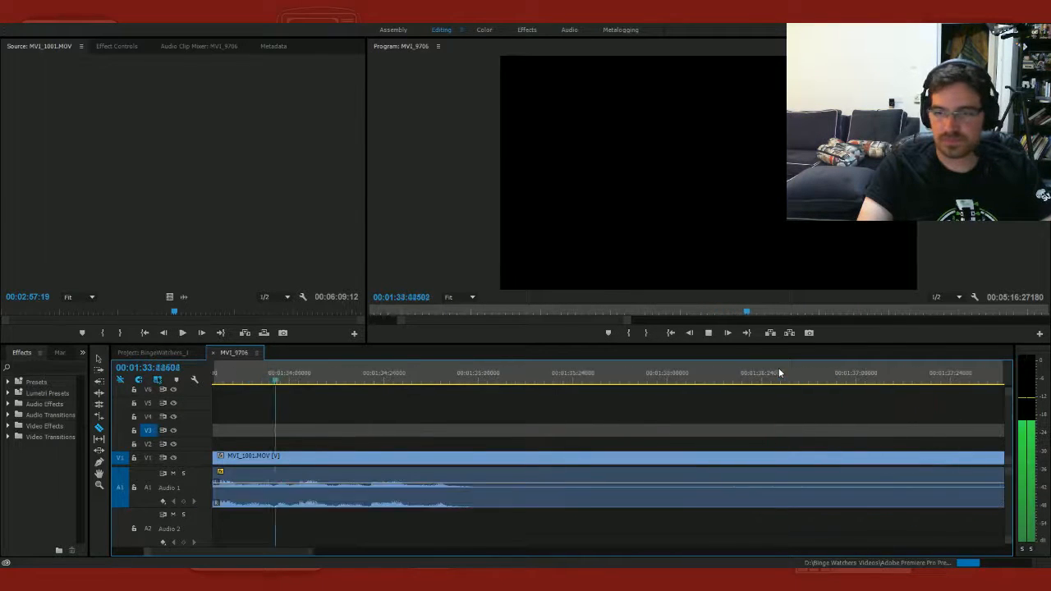
left_click(913, 369)
key("space")
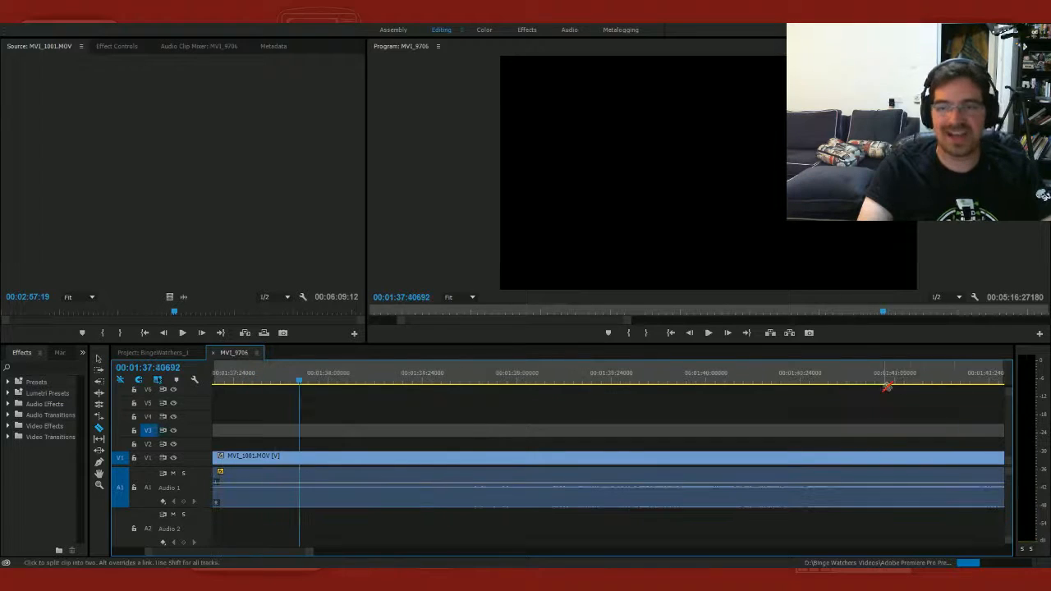
key("space")
left_click(958, 369)
left_click(910, 375)
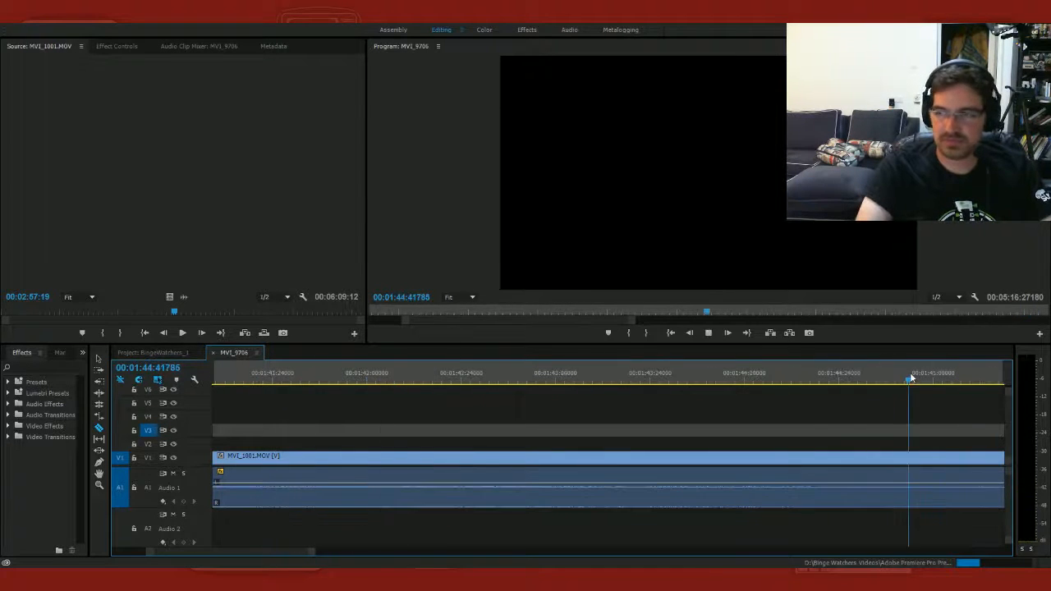
Step: Listen through the attempts between about 00:01:45 and 00:02:29 to judge which take to keep
left_click(915, 375)
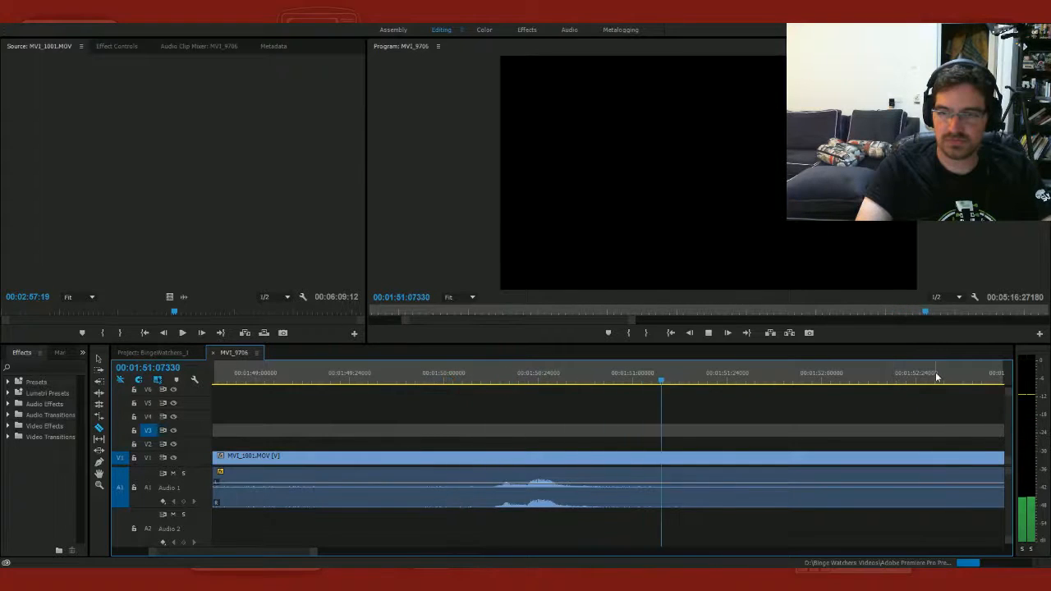
left_click(937, 375)
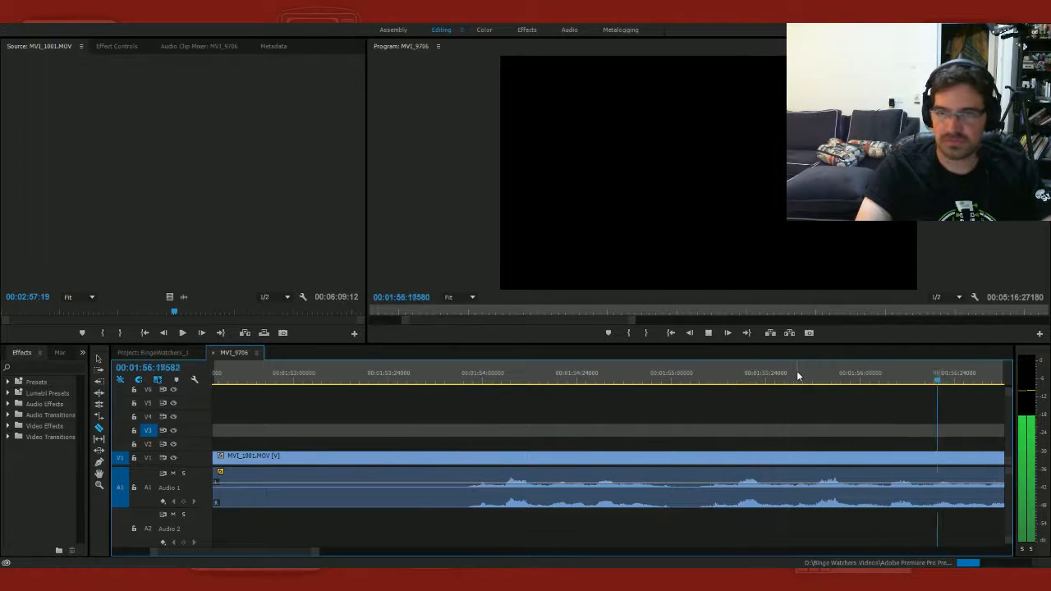
left_click(899, 376)
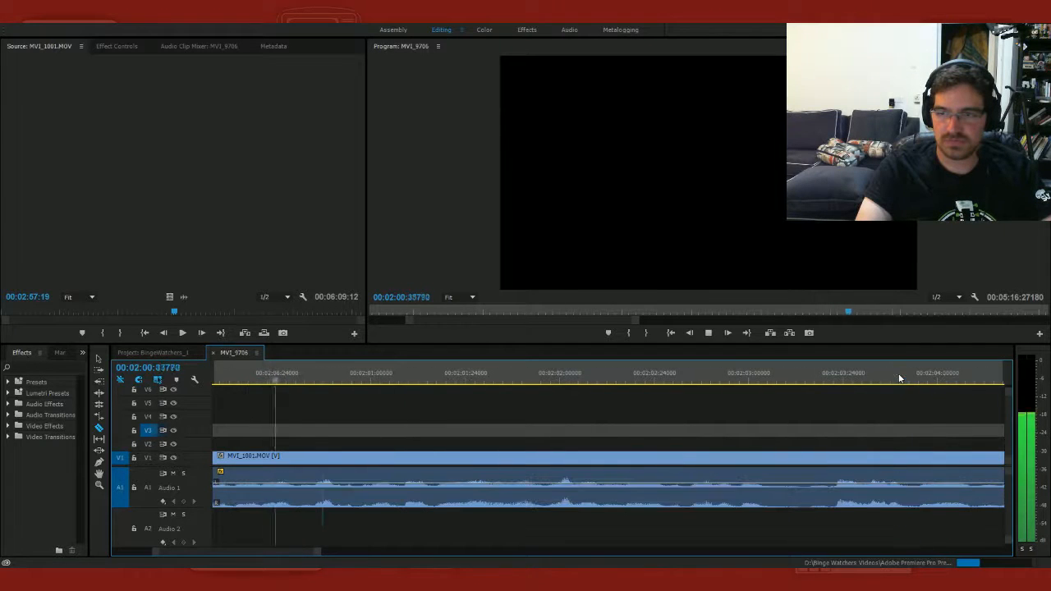
left_click(892, 374)
left_click(887, 374)
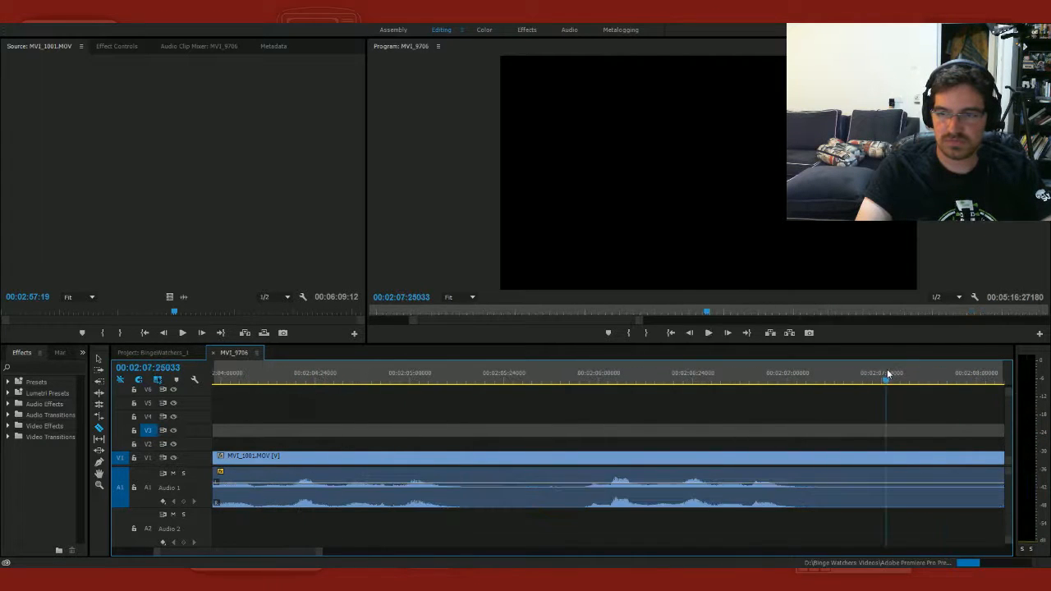
key("space")
left_click(696, 374)
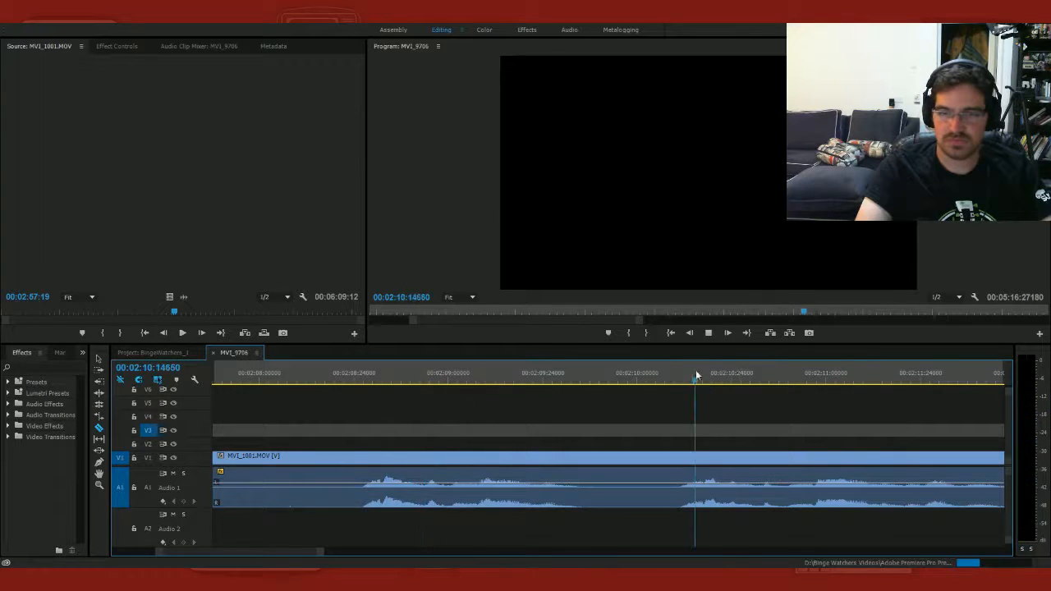
key("space")
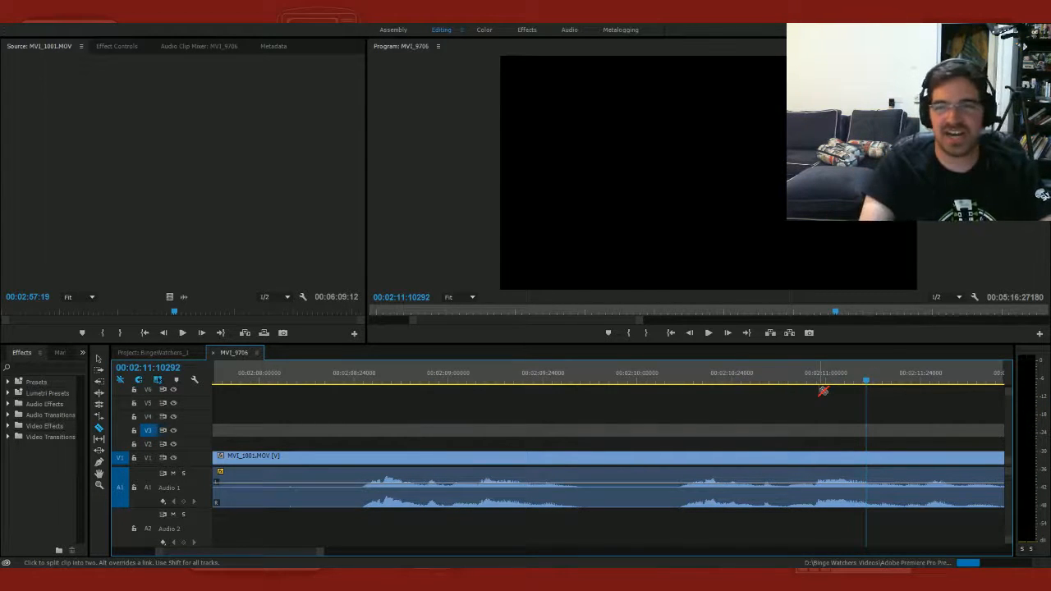
key("space")
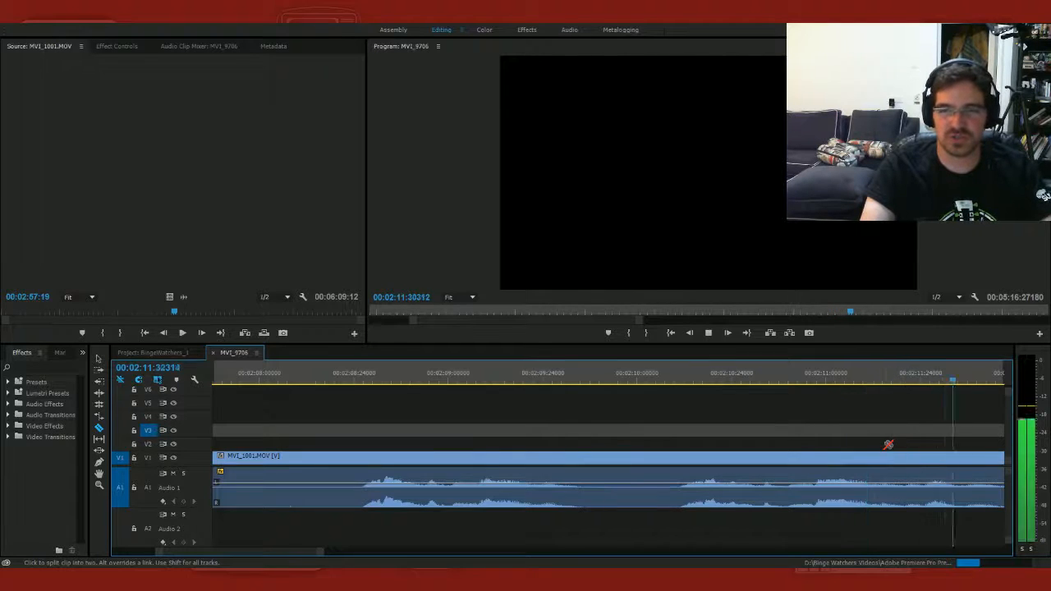
left_click(927, 379)
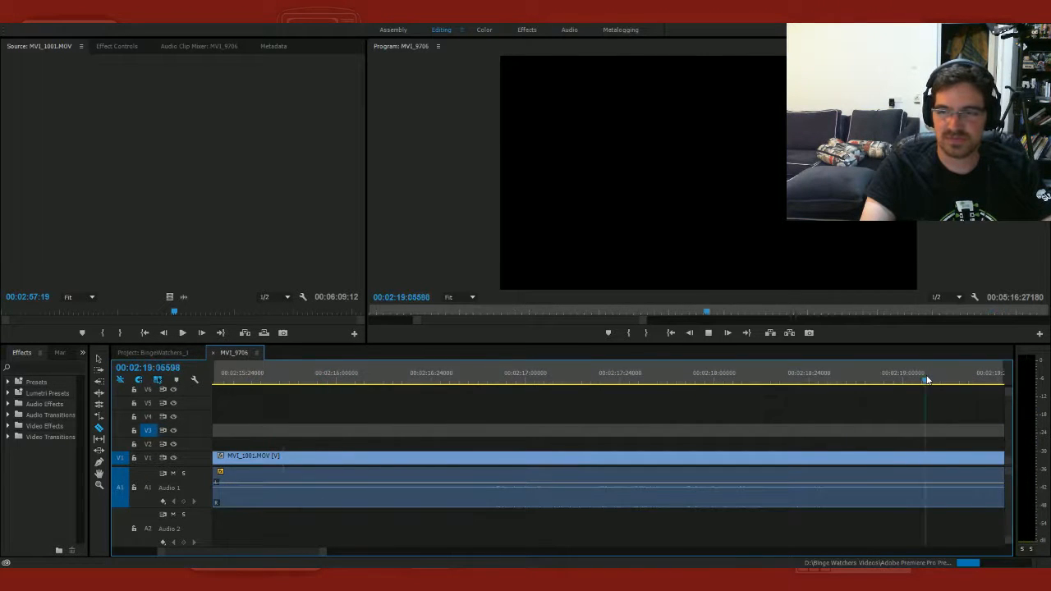
left_click(927, 379)
left_click(765, 370)
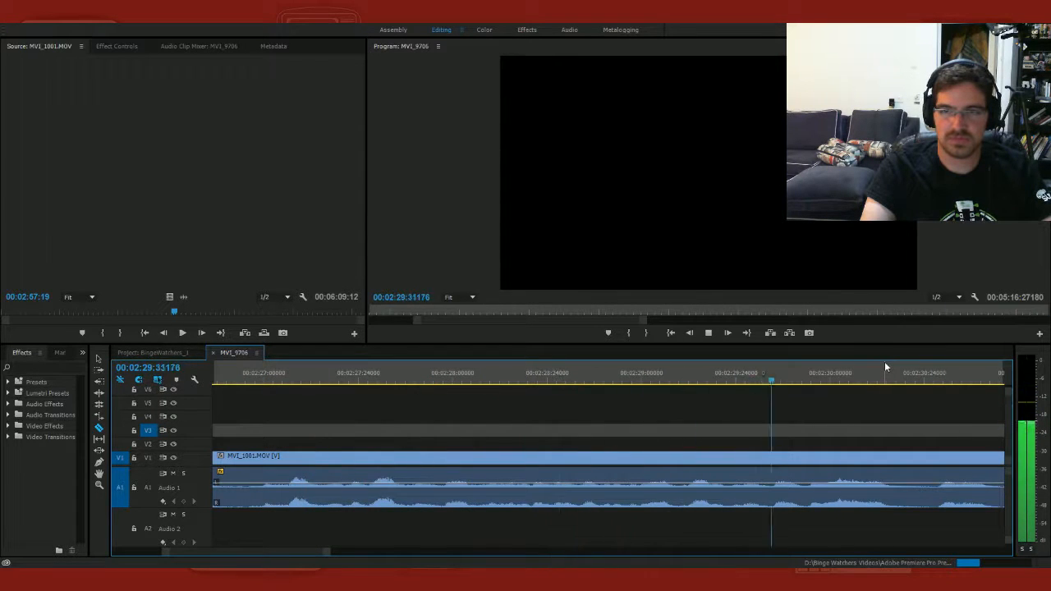
Step: Play the take running from about 00:02:31 to 00:02:43 and inspect its waveform for the starting point
key("space")
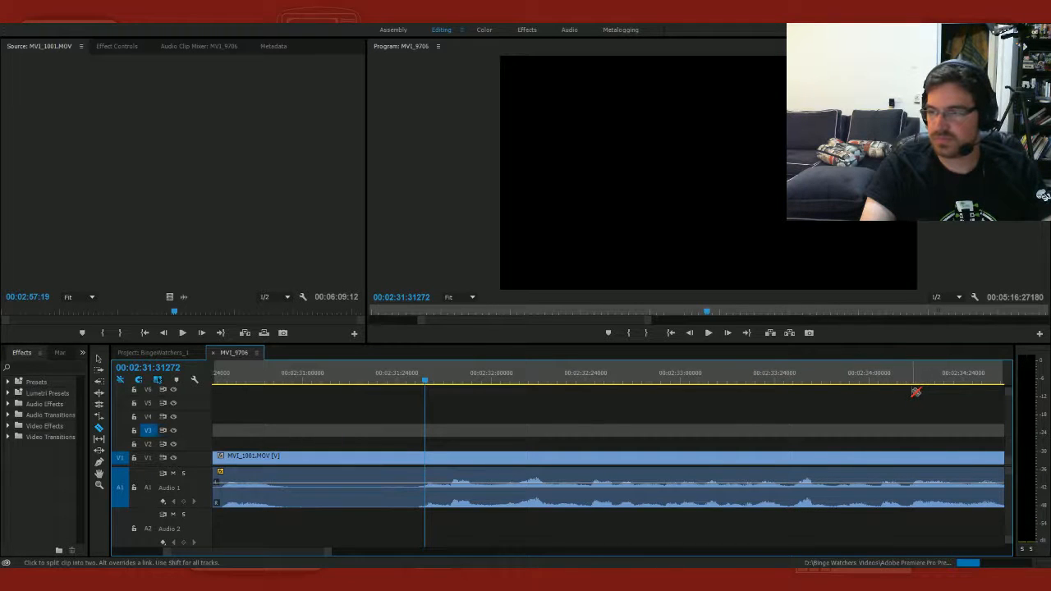
left_click(927, 378)
key("space")
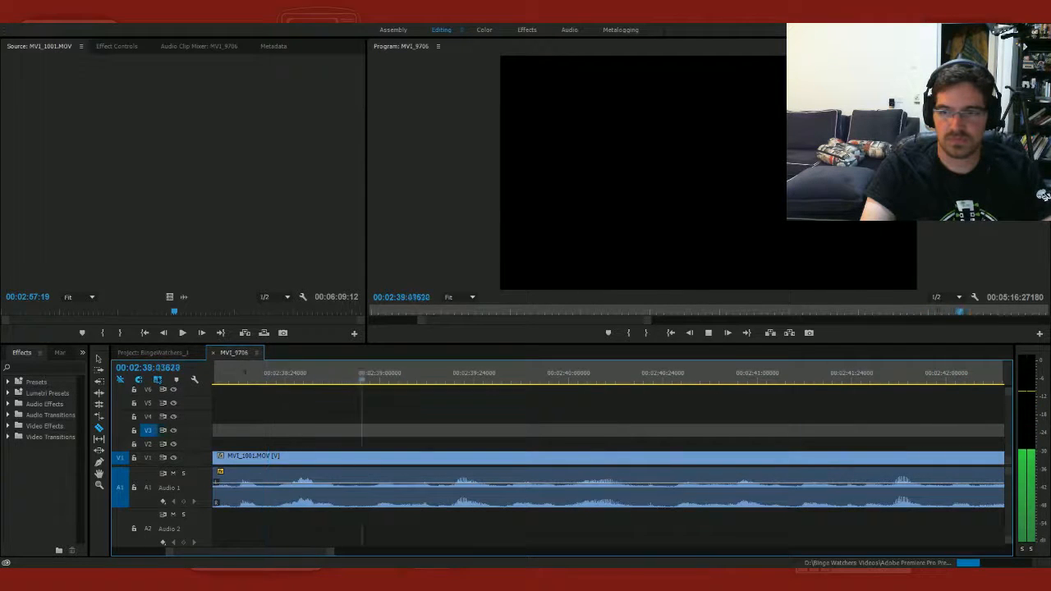
key("space")
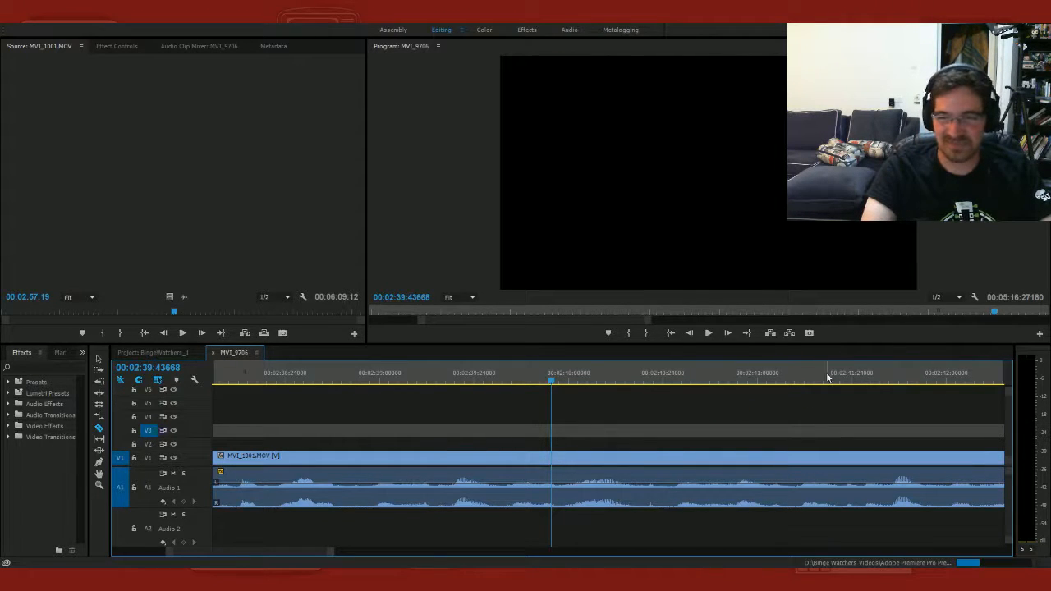
left_click(803, 380)
key("space")
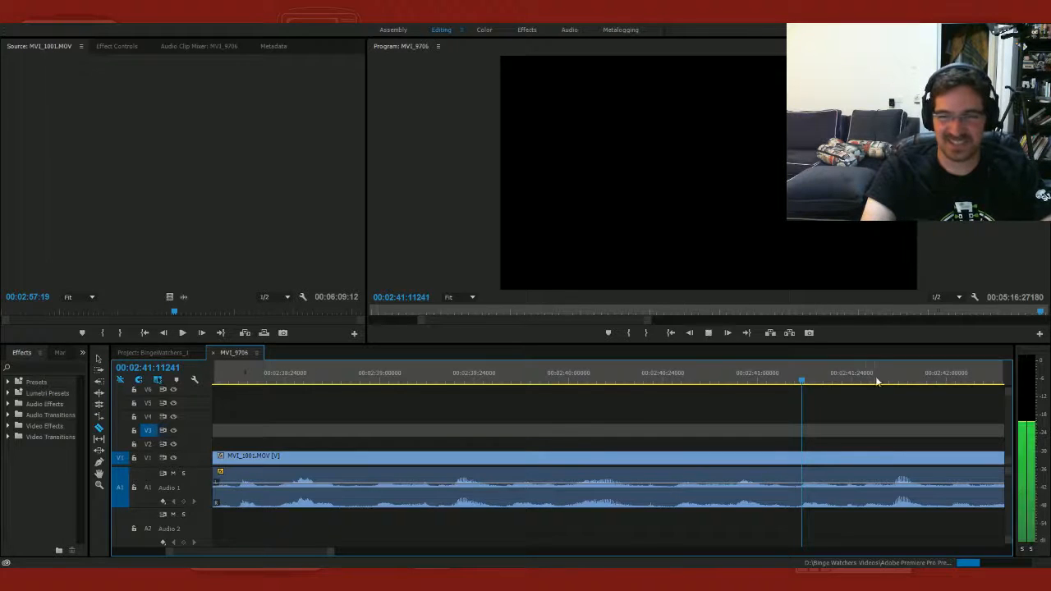
key("space")
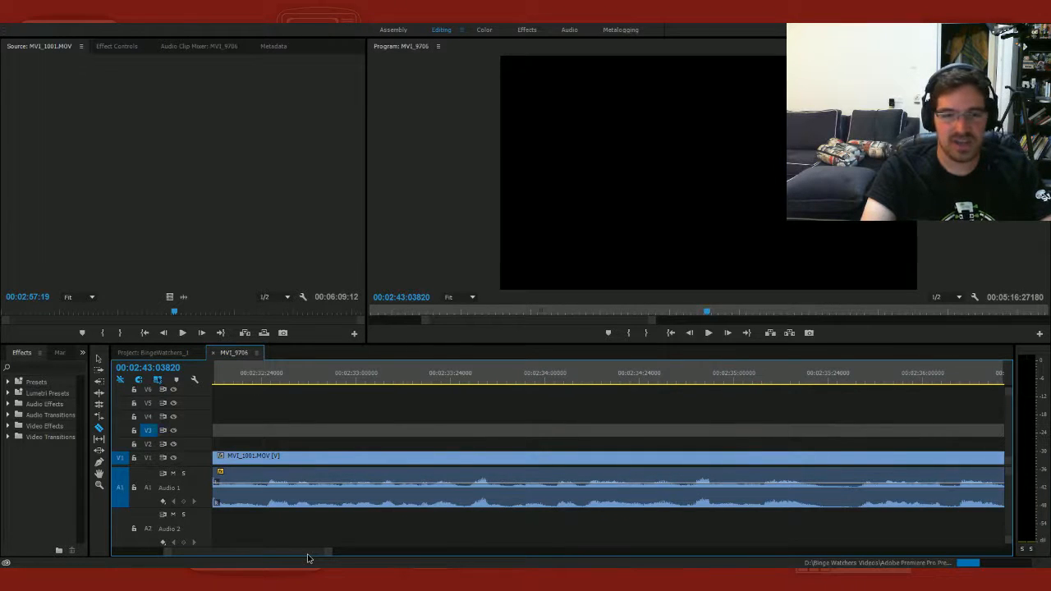
scroll(308, 559, "right", 5)
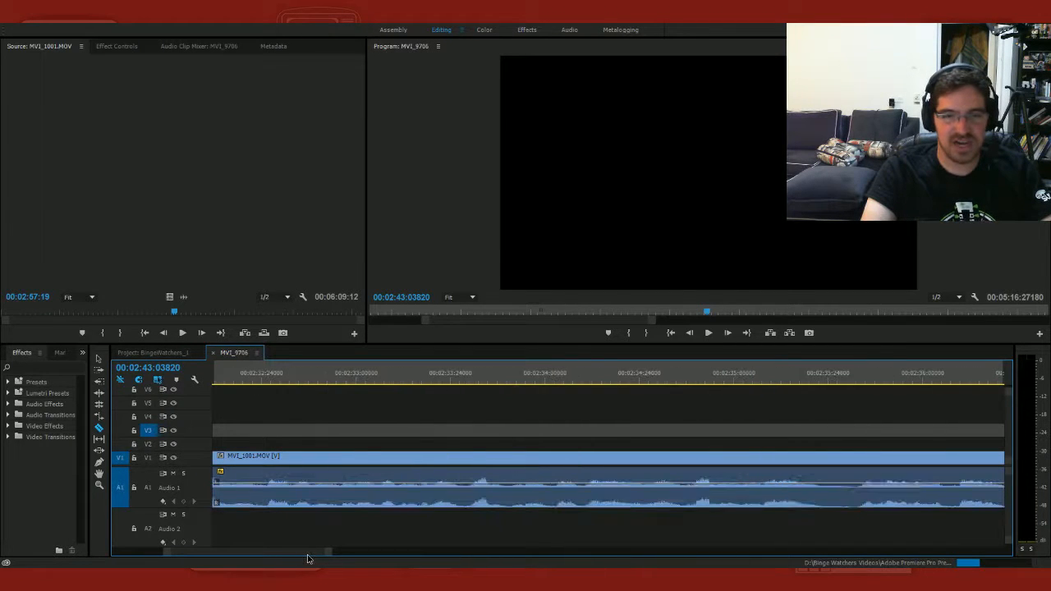
scroll(308, 559, "right", 6)
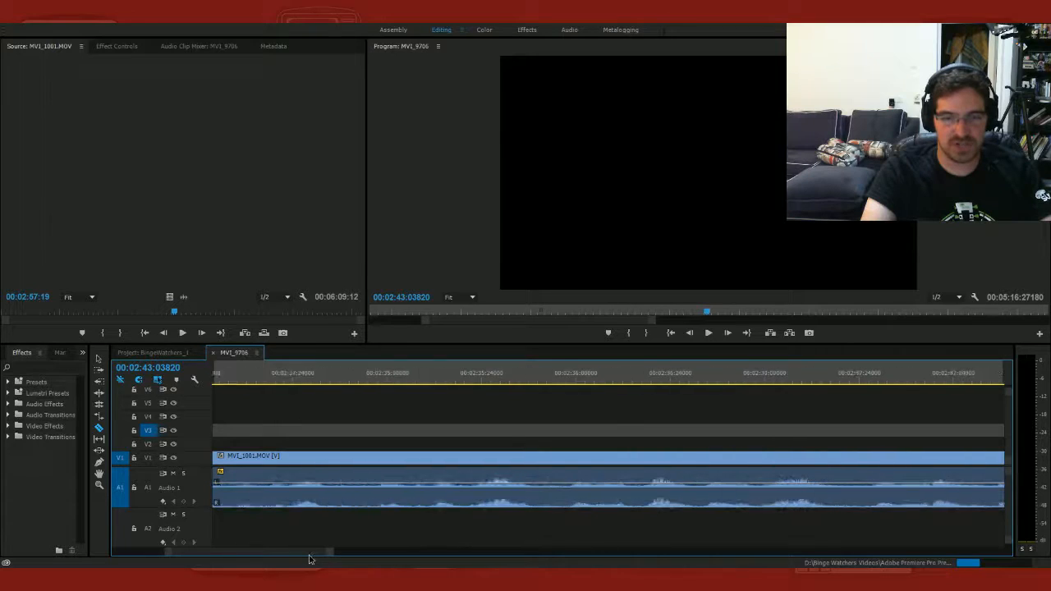
scroll(311, 559, "left", 6)
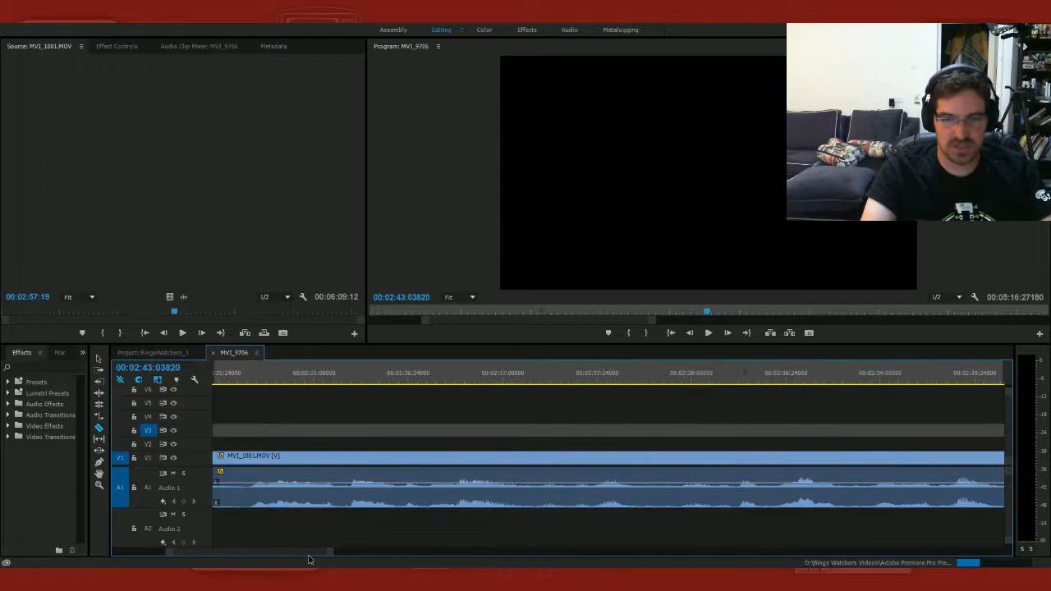
Step: Split MVI_1001.MOV at about 00:02:31:29, just before the first words of the take to keep
left_click(253, 380)
mouse_move(253, 381)
left_mouse_down()
mouse_move(358, 380)
mouse_move(171, 388)
mouse_move(253, 399)
left_mouse_up()
left_click_drag(245, 553, 244, 556)
left_click(336, 375)
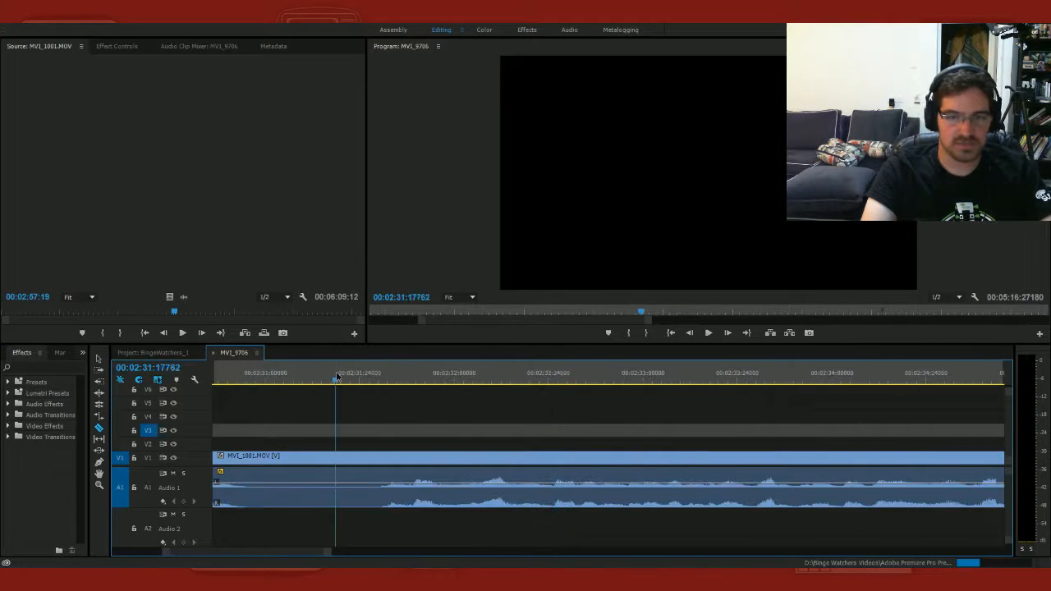
key("space")
left_click(372, 380)
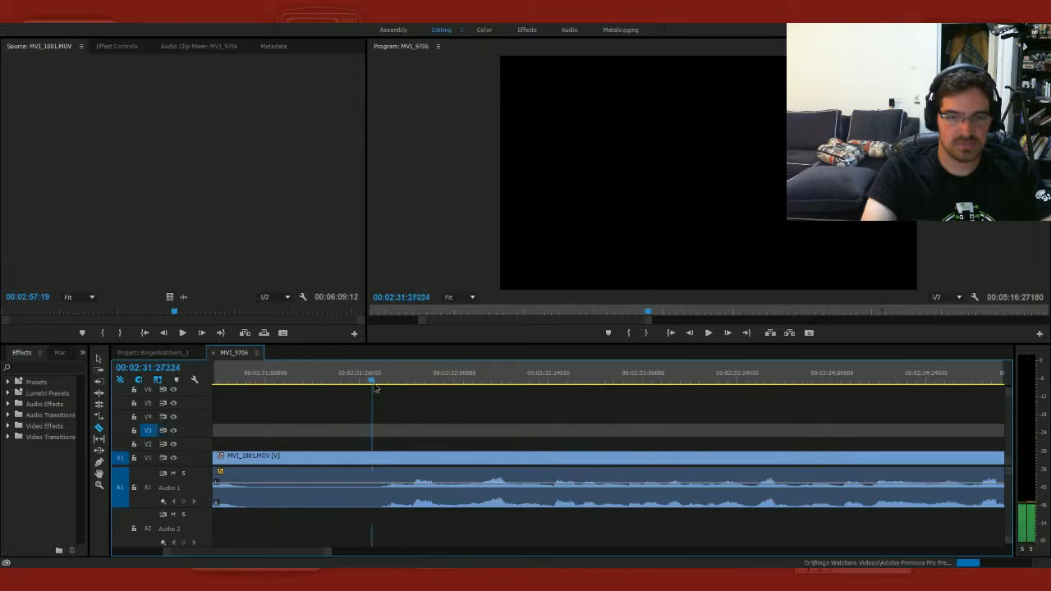
left_click(379, 458)
Step: Delete the rejected footage between the 00:01:14:23 and 00:02:31:29 cuts and close up the empty space it leaves
key("v")
left_click(335, 497)
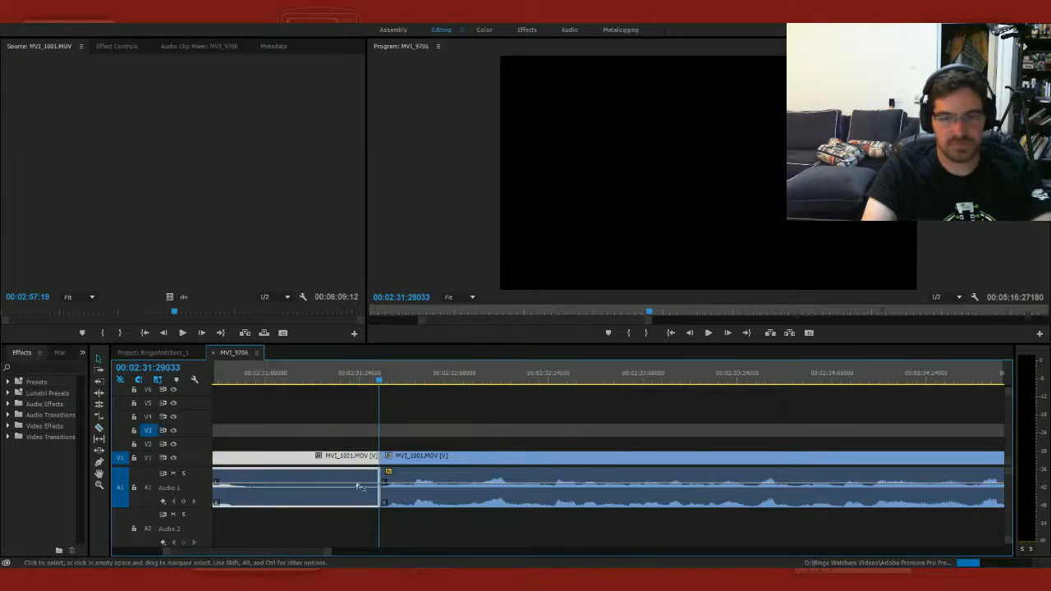
key("Delete")
left_click_drag(305, 556, 278, 554)
left_click(463, 456)
key("Delete")
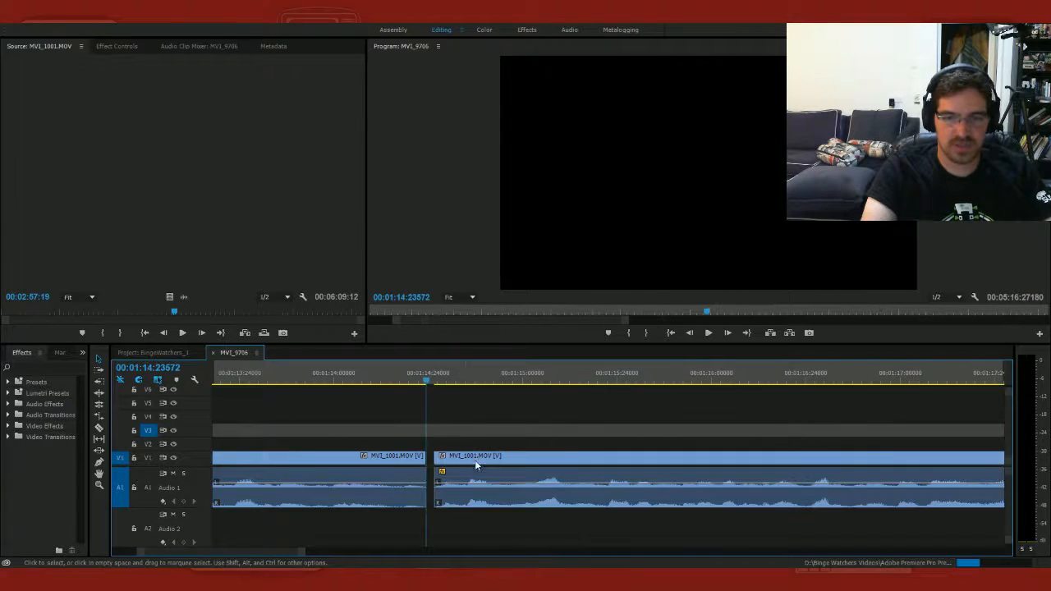
Step: Split the clip before the join at about 00:01:14:06 and move the short end piece to V2 and A2
key("c")
key("v")
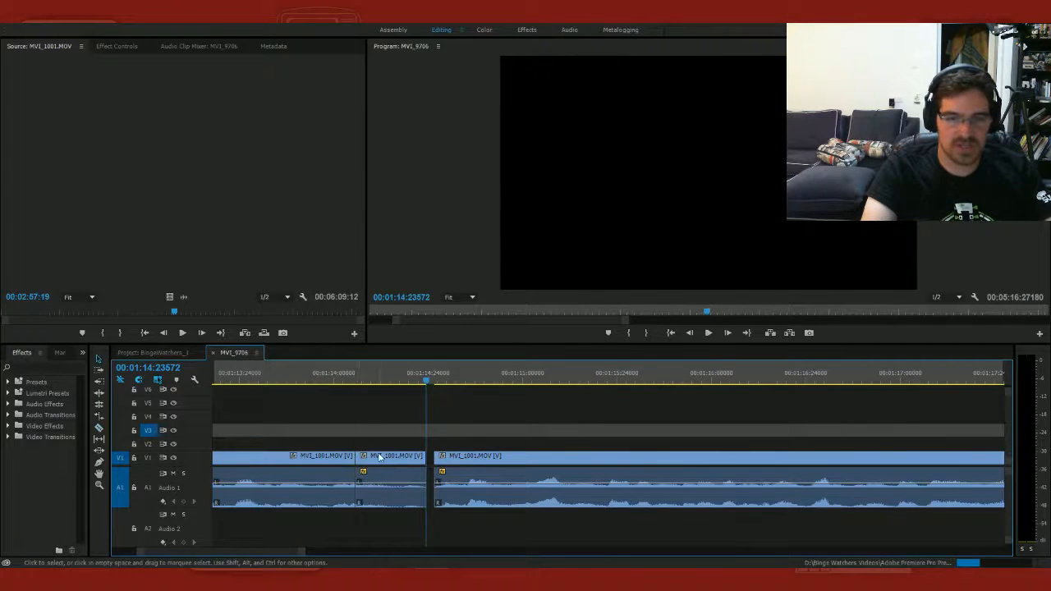
left_click_drag(362, 484, 376, 530)
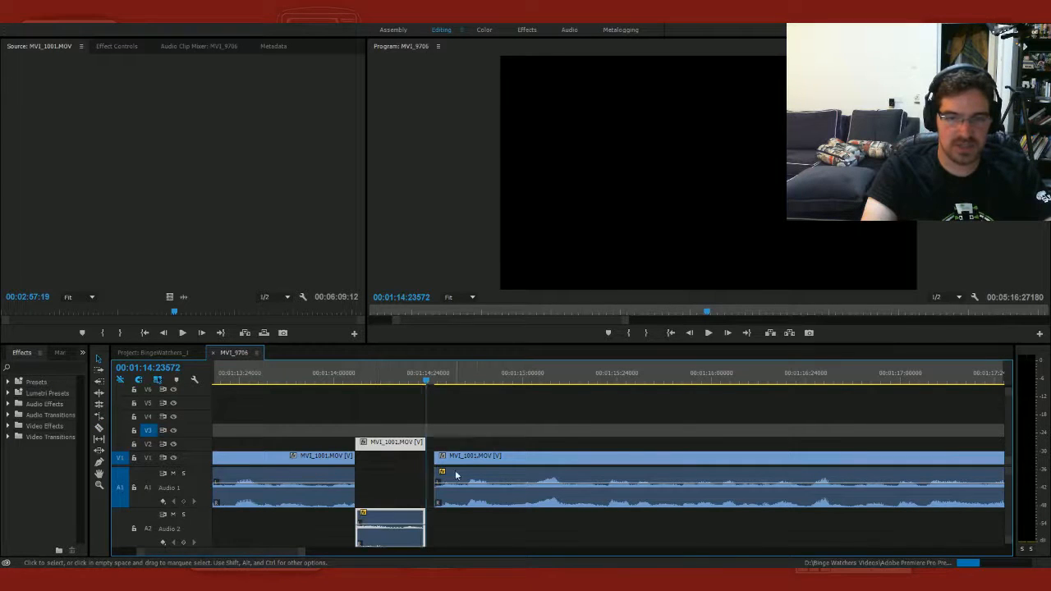
Step: Shift the following V1 clip earlier to start at about 00:01:14:18 beneath the raised piece, and play the transition
key("=")
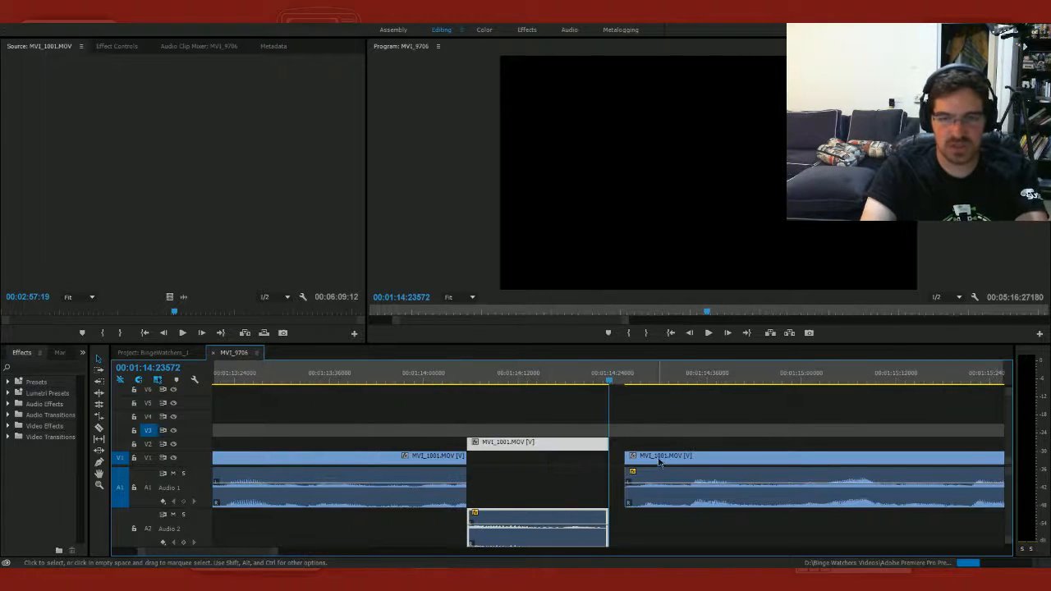
left_click_drag(660, 463, 596, 465)
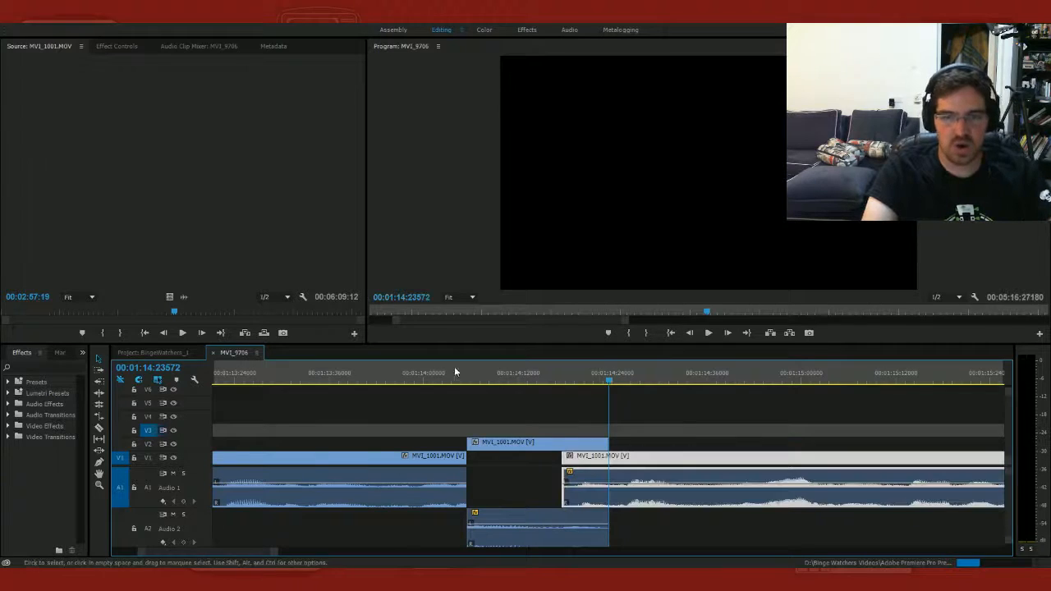
left_click(404, 373)
key("space")
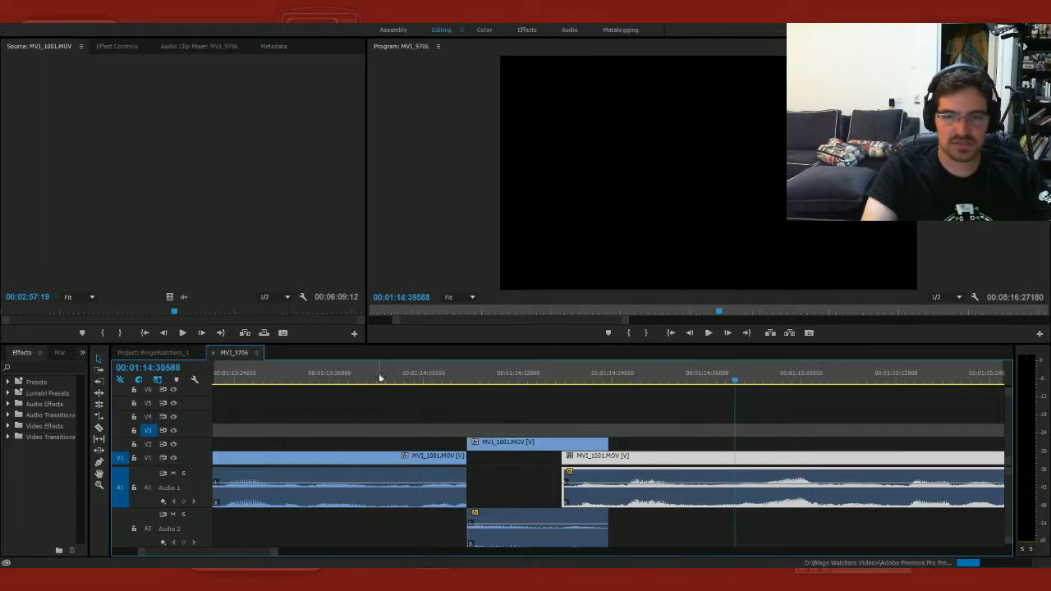
Step: Move the following V1 clip further earlier to about 00:01:14:16 and replay the overlap
left_click_drag(637, 457, 621, 461)
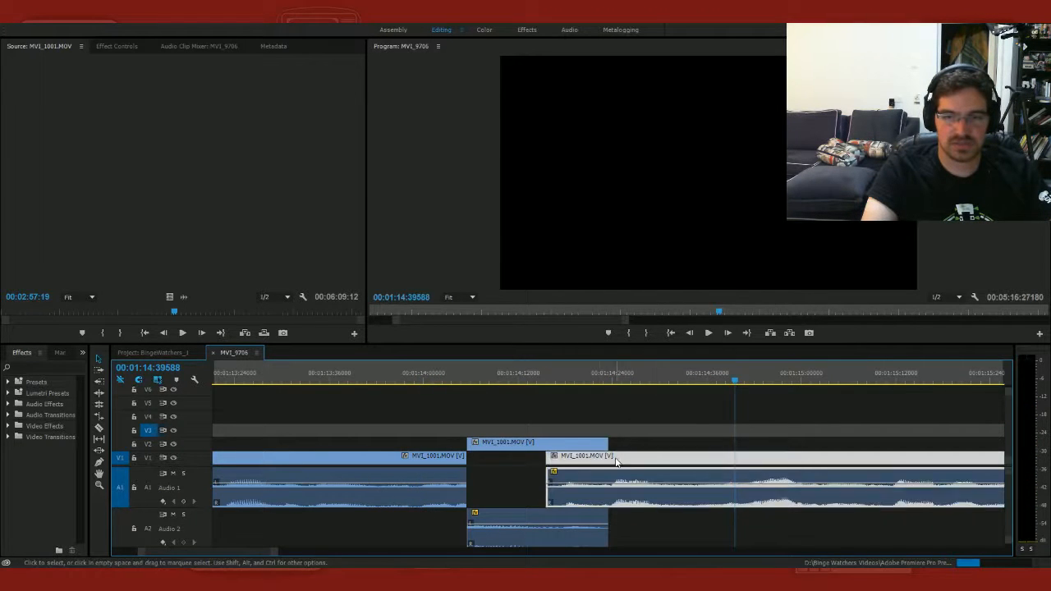
left_click(364, 376)
key("space")
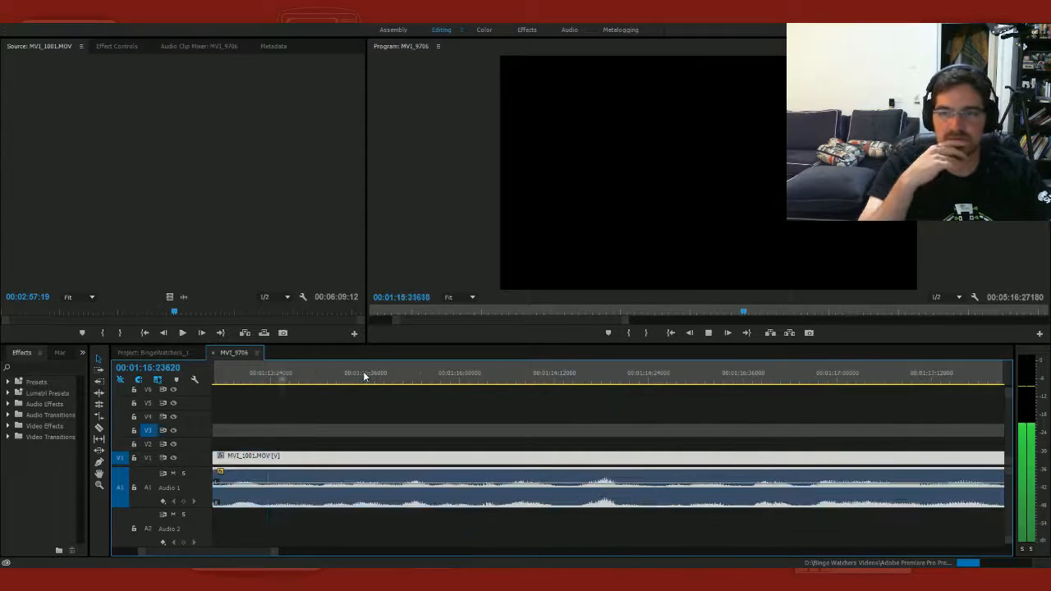
key("space")
left_click_drag(252, 556, 250, 558)
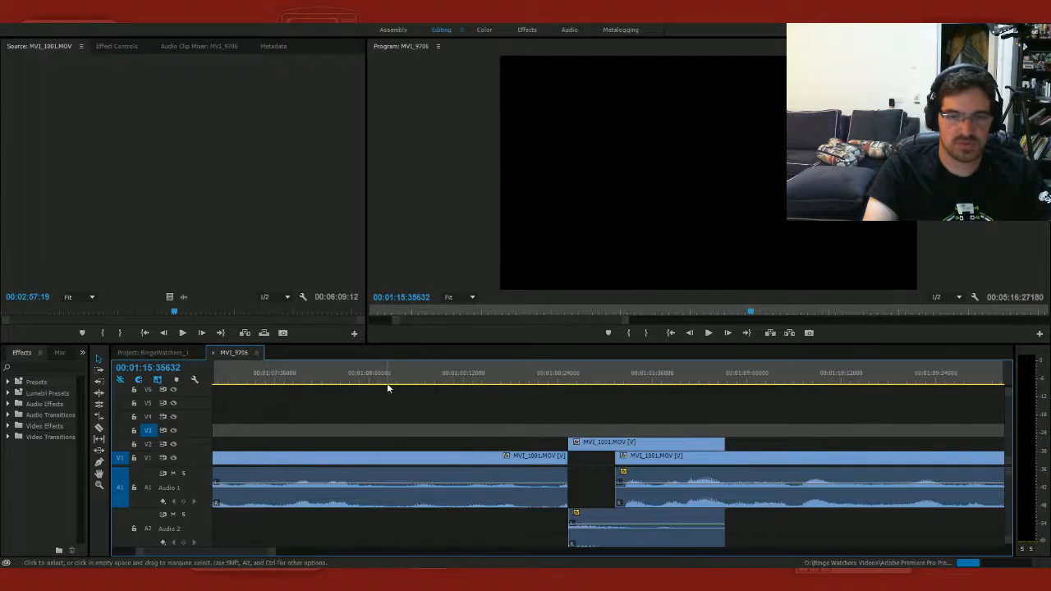
Step: Play through the final MVI_1001.MOV clip and split it at about 00:01:25:30, just after the speech ends
key("space")
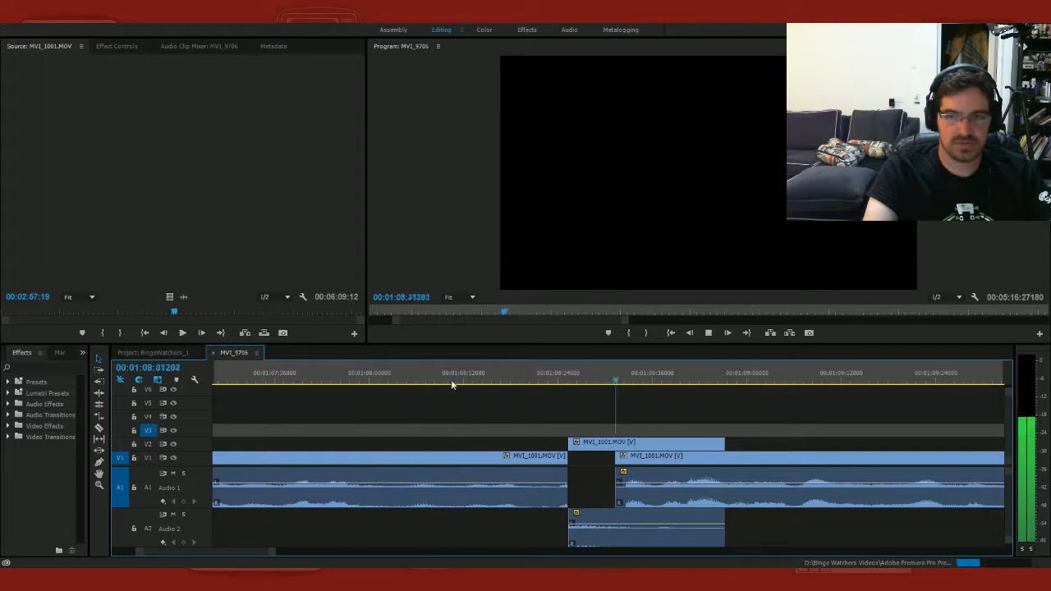
left_click(947, 379)
left_click(935, 376)
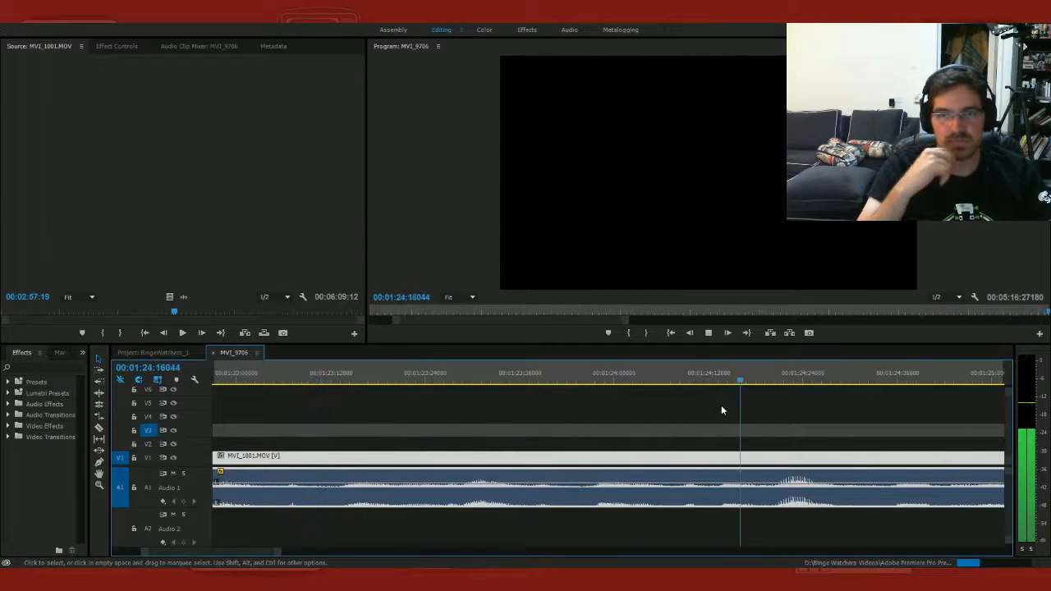
key("space")
key("c")
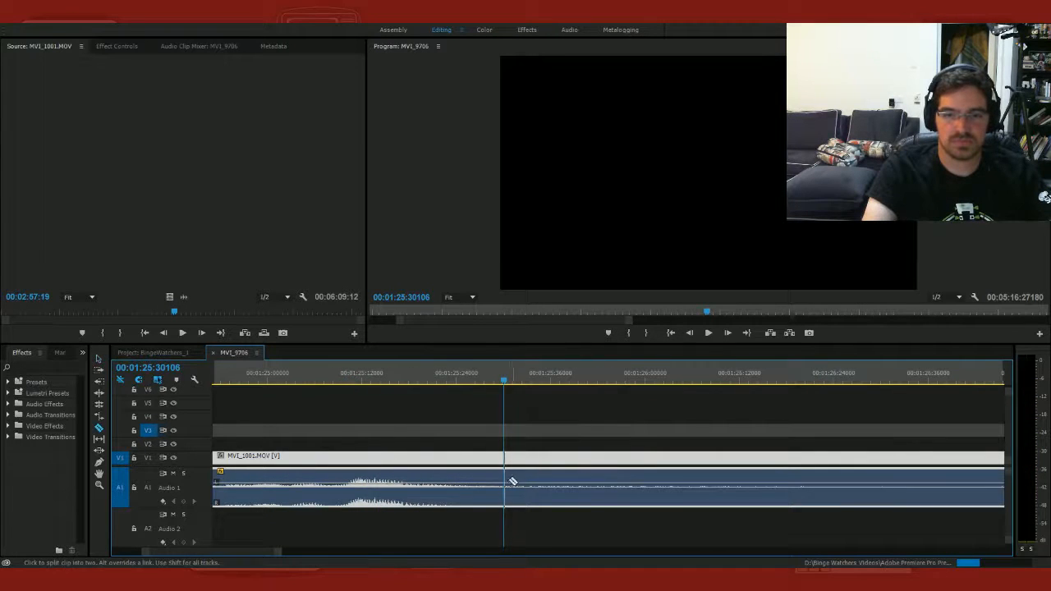
left_click(506, 478)
Step: Check the silent remainder of MVI_1001.MOV after the 00:01:25:30 cut and delete it from the sequence
key("shift+Delete")
key("space")
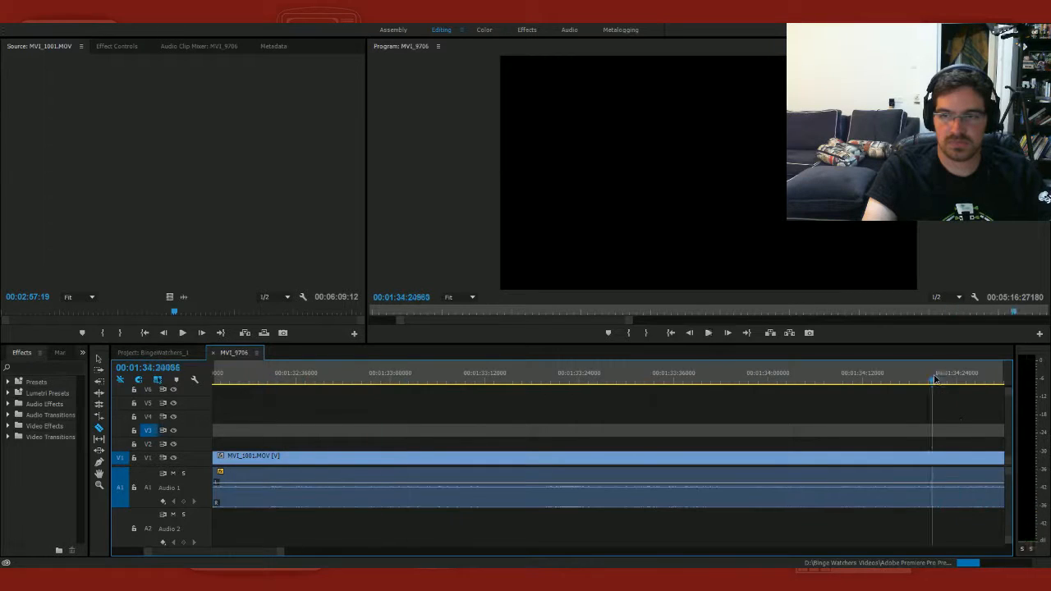
key("space")
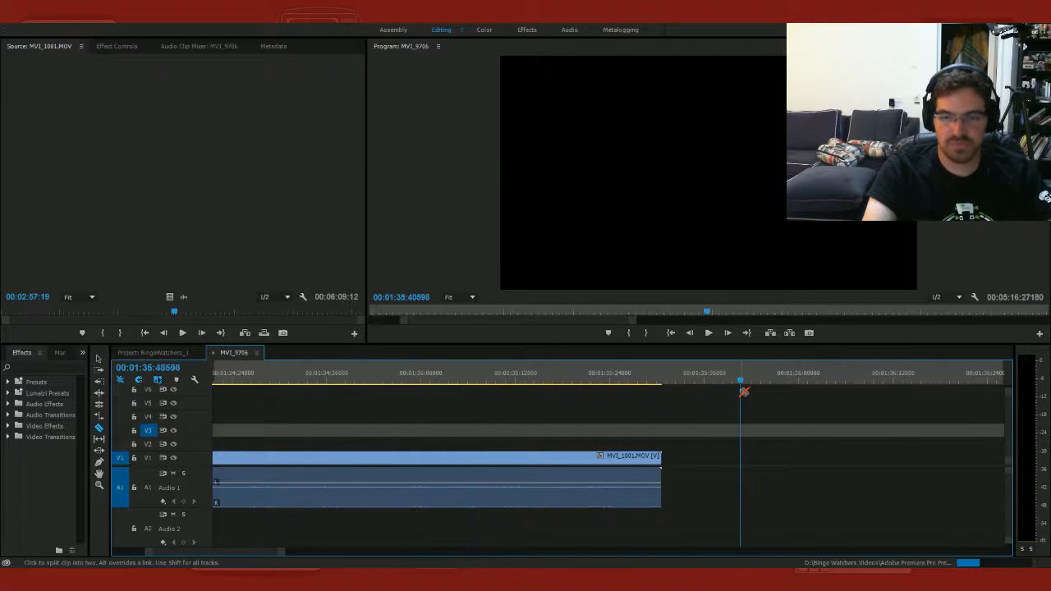
key("minus")
key("minus")
key("minus")
key("minus")
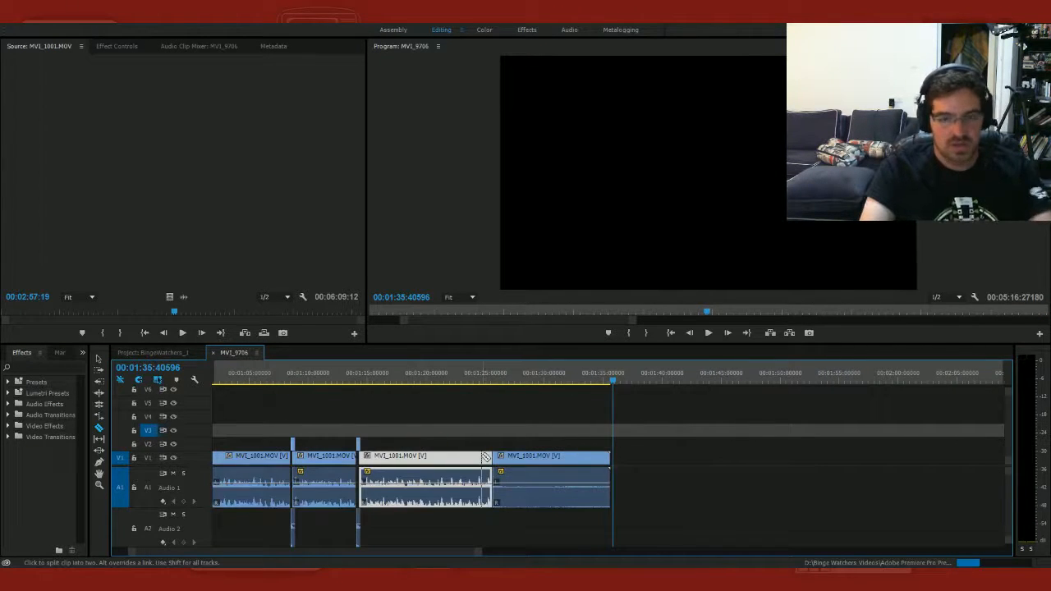
key("v")
left_click(533, 503)
key("Delete")
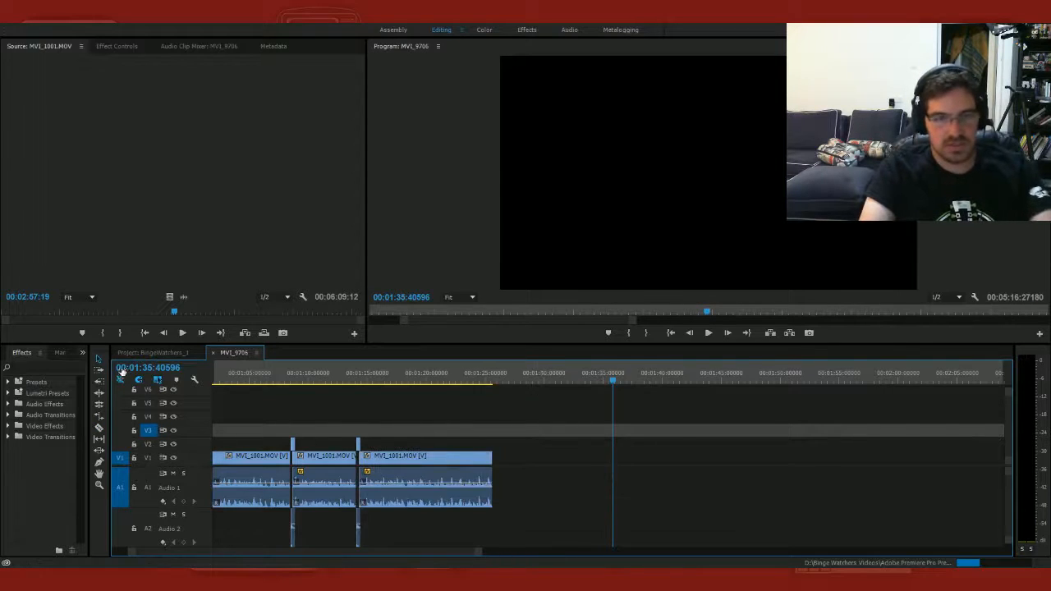
Step: Add MVI_1002.MOV from the project to V1 and A1, directly after the last MVI_1001.MOV clip
left_click(143, 352)
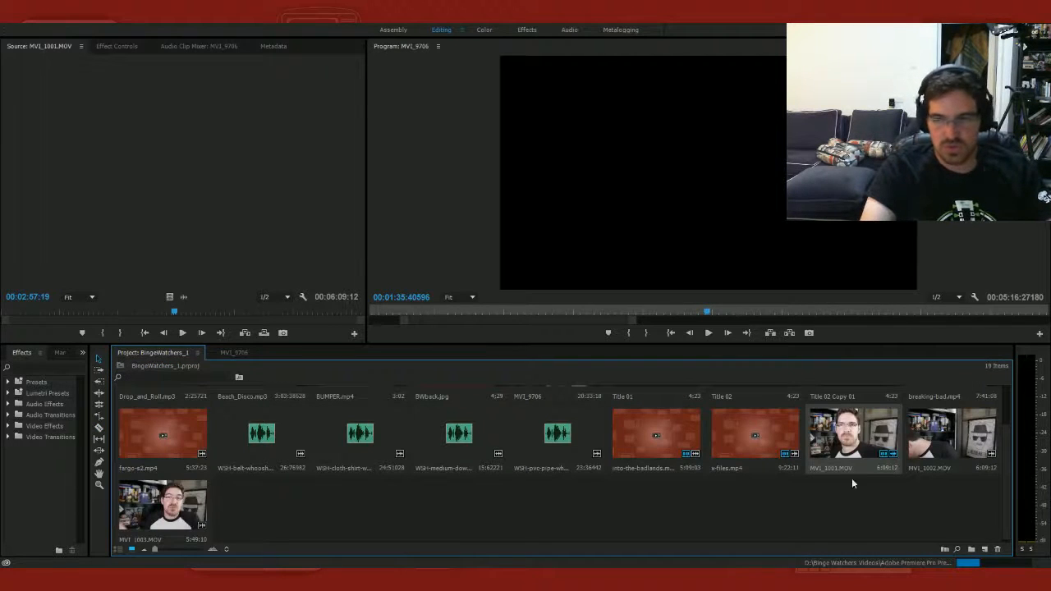
left_click(945, 445)
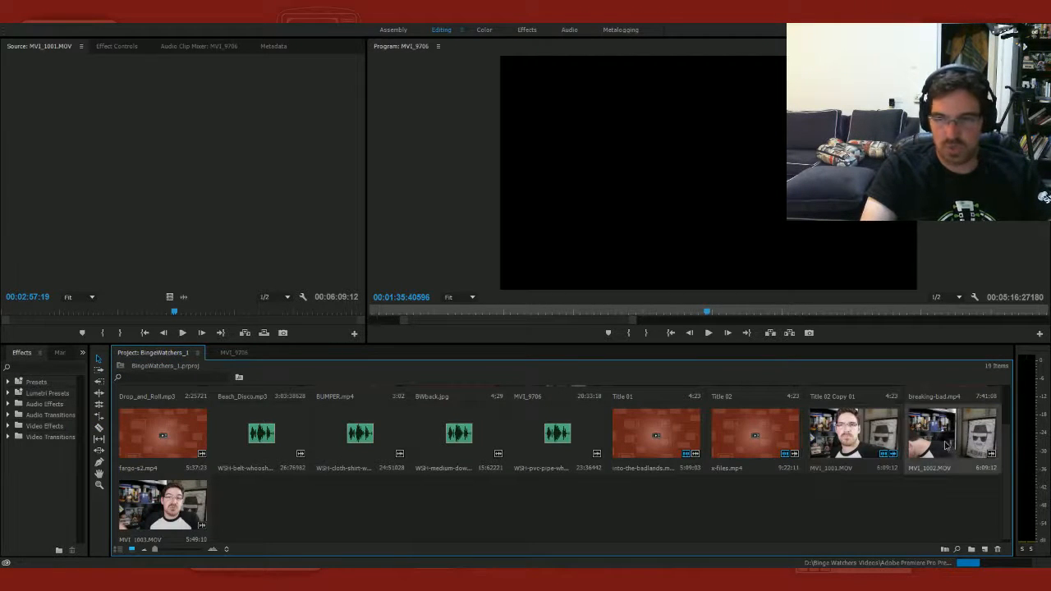
left_click_drag(232, 352, 501, 476)
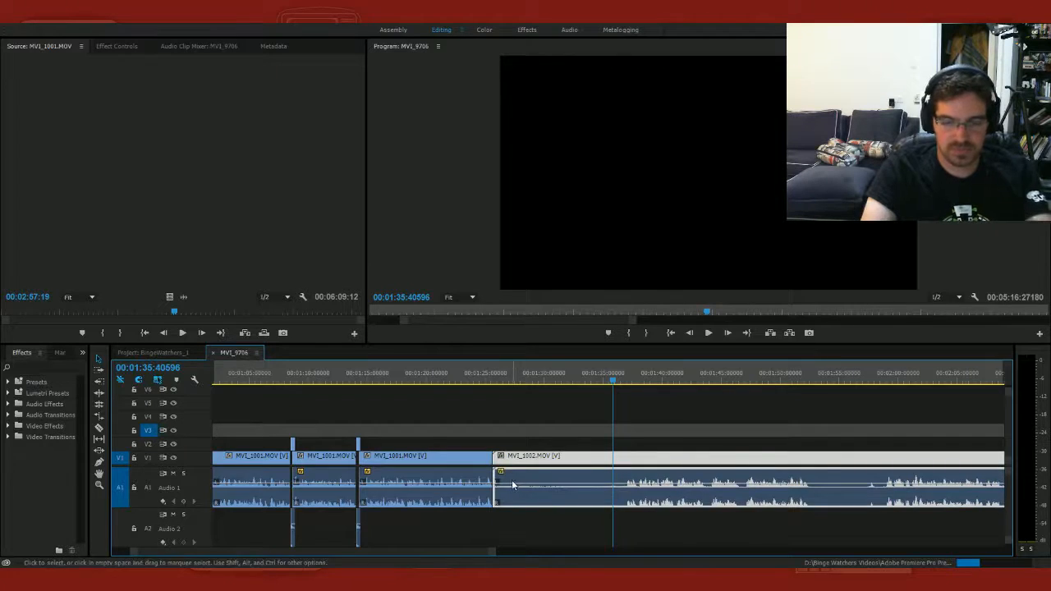
Step: Raise the audio volume line of the MVI_1002.MOV clip to the level of the preceding MVI_1001.MOV clip
key("=")
key("=")
key("=")
key("-")
scroll(323, 555, "up", 5)
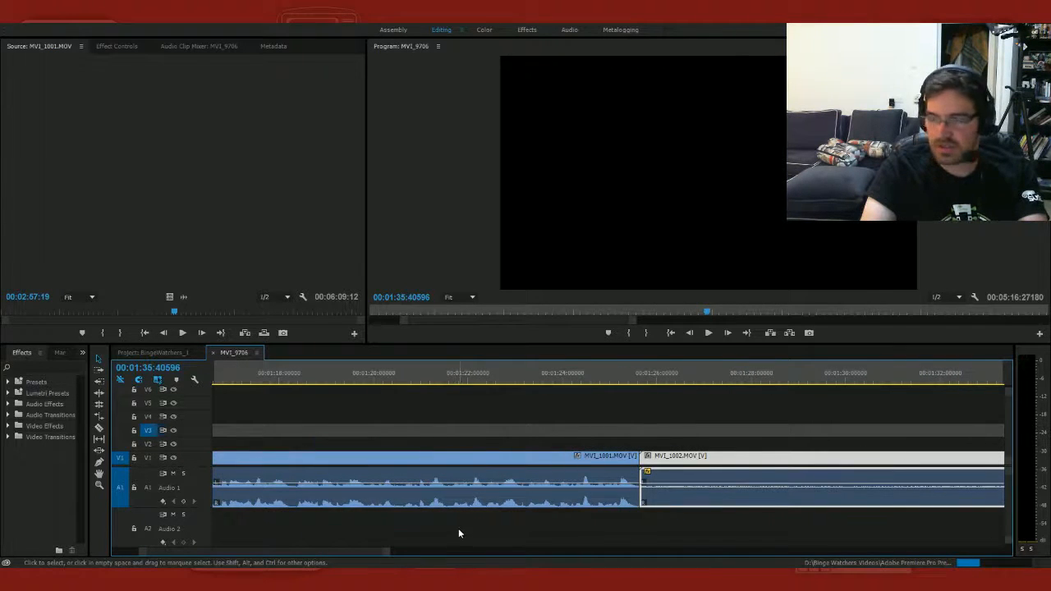
left_click(634, 370)
key("=")
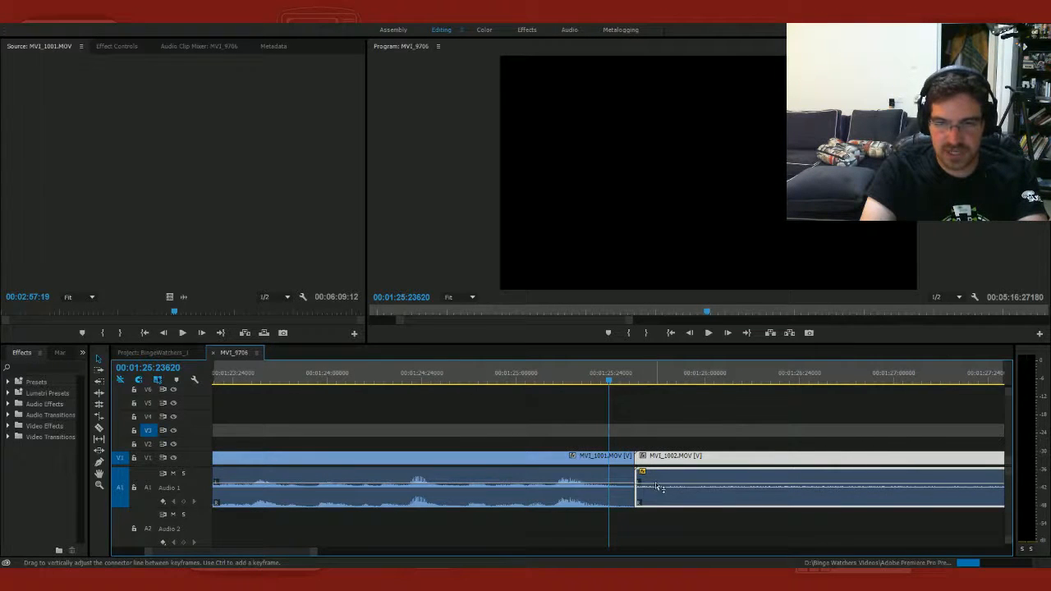
left_click_drag(657, 488, 657, 483)
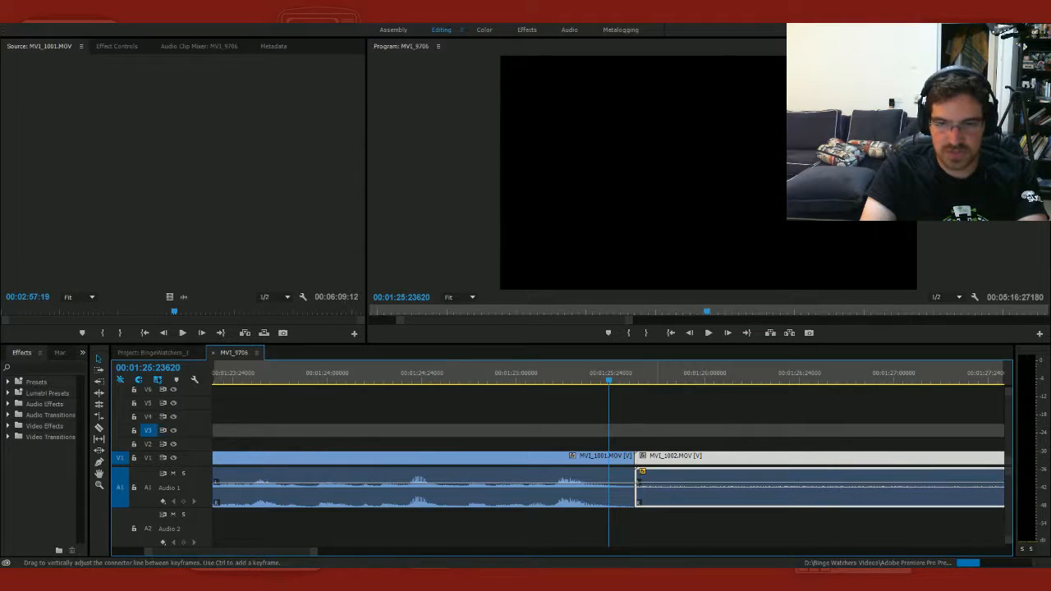
left_click_drag(657, 483, 657, 483)
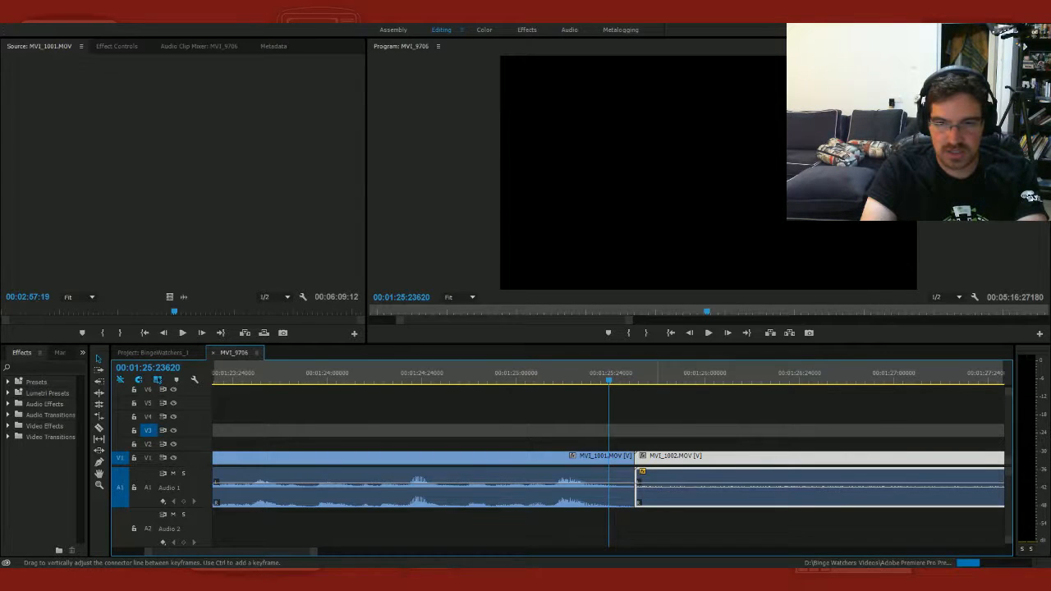
key("equal")
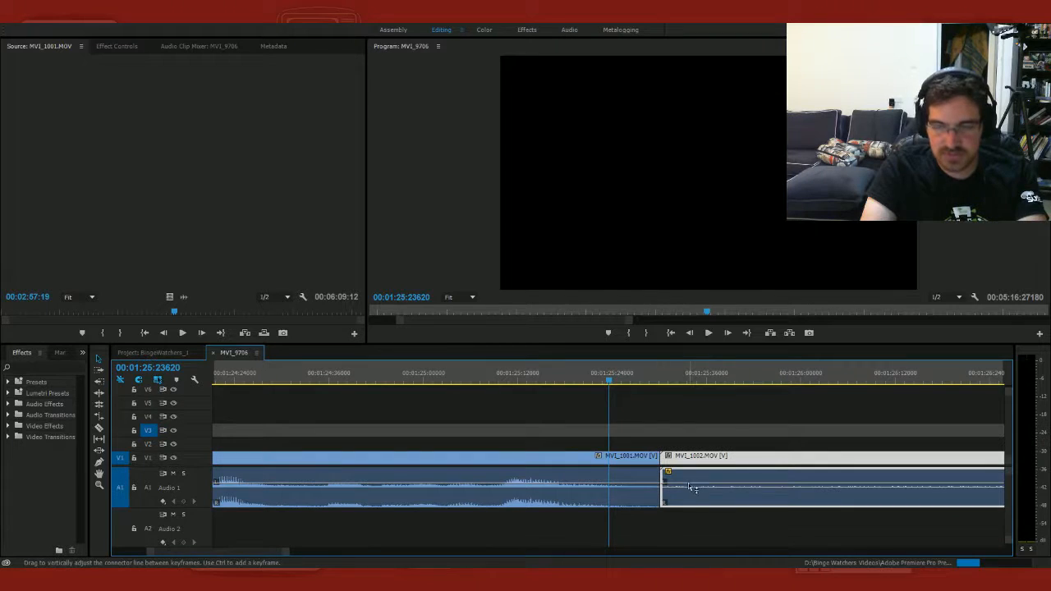
left_click_drag(690, 487, 690, 482)
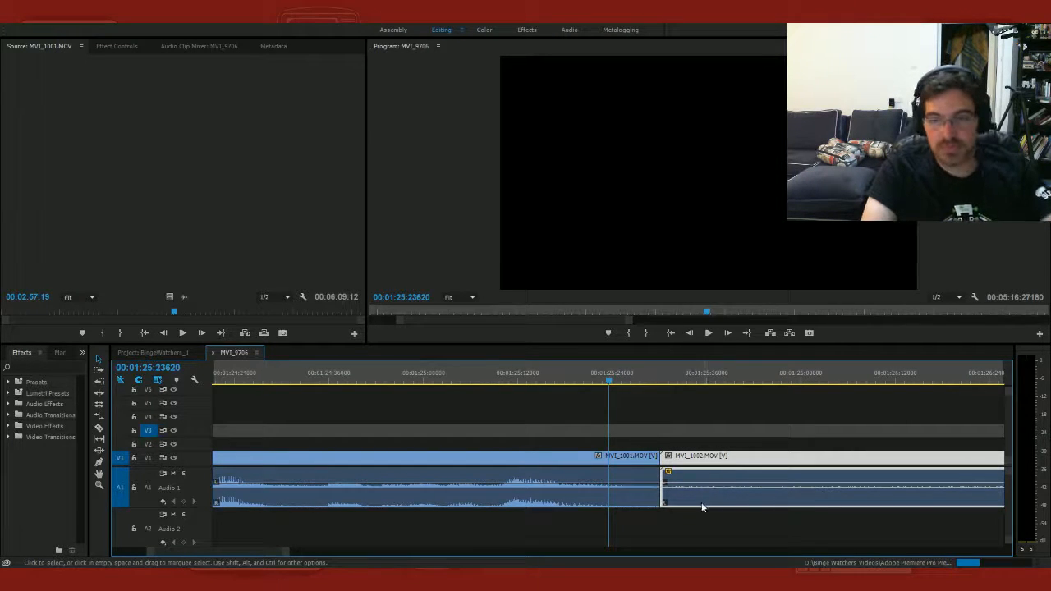
Step: Listen to the opening takes of MVI_1002.MOV between about 00:01:38 and 00:01:53 to judge which speech is usable
key("minus")
key("minus")
key("minus")
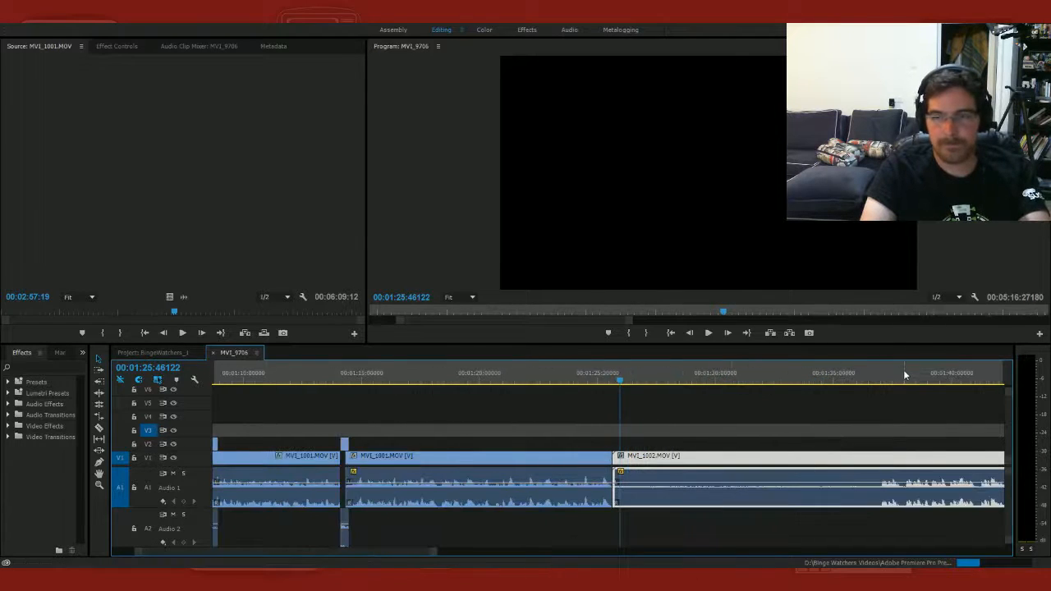
key("space")
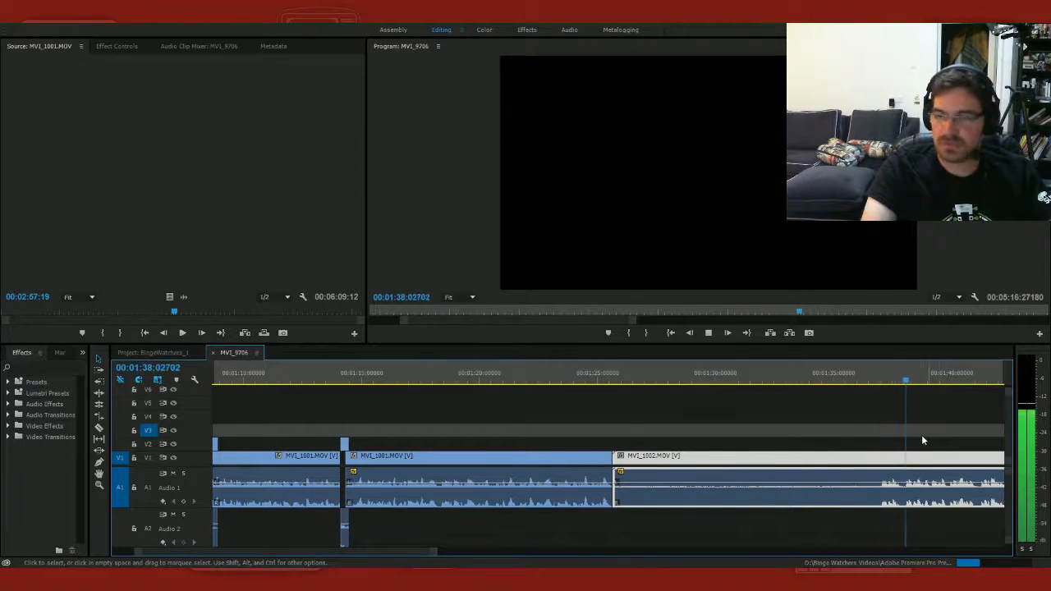
key("space")
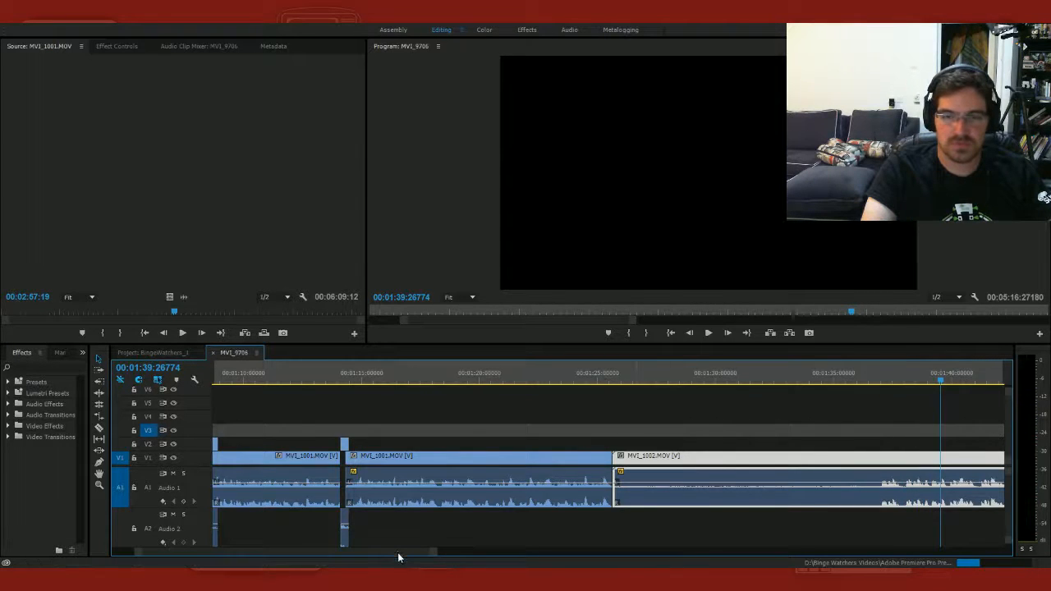
left_click_drag(398, 558, 405, 558)
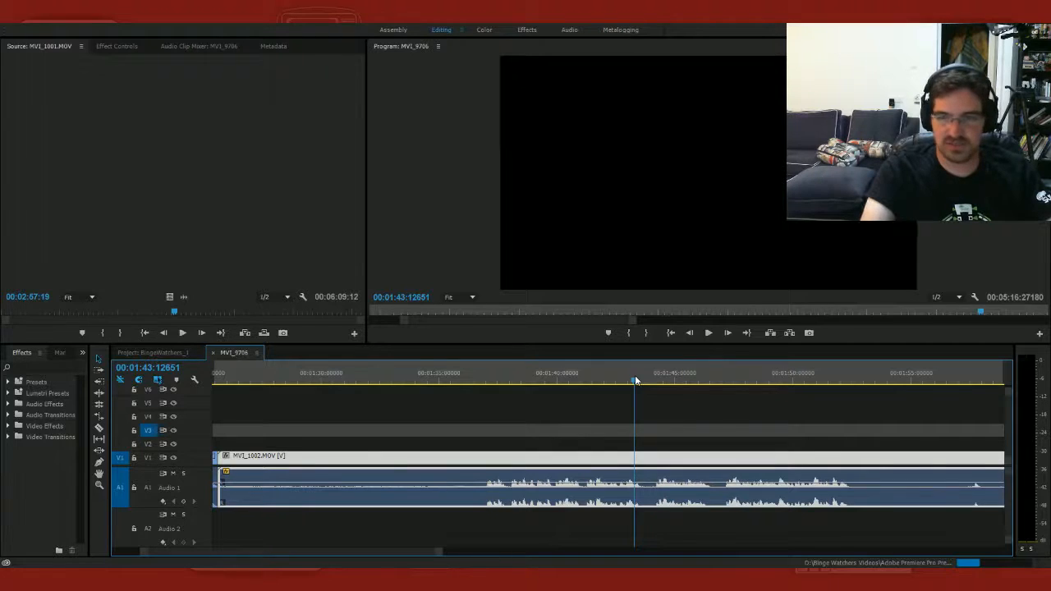
left_click_drag(635, 380, 717, 383)
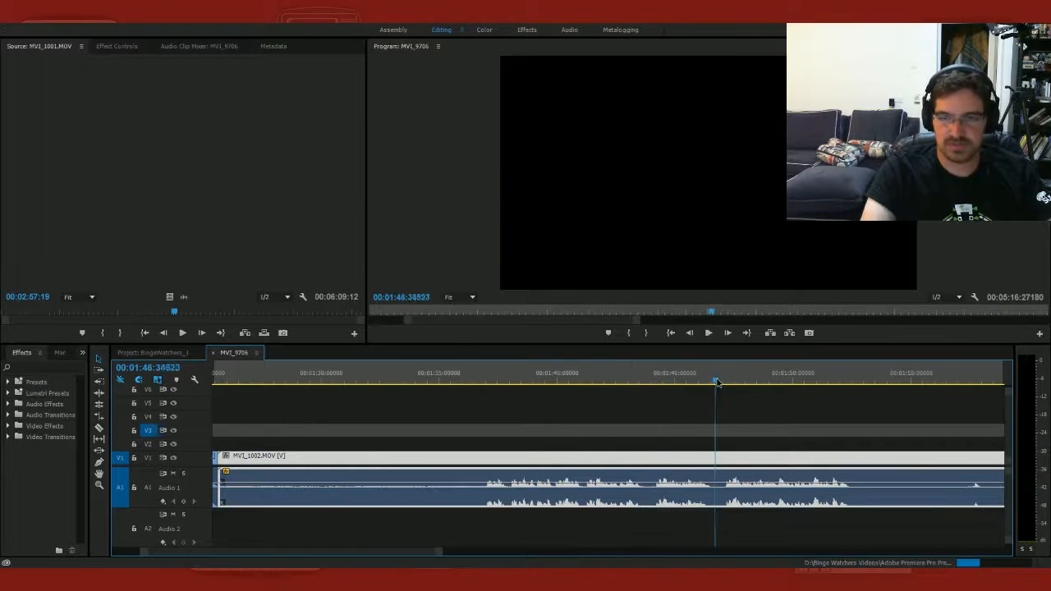
key("space")
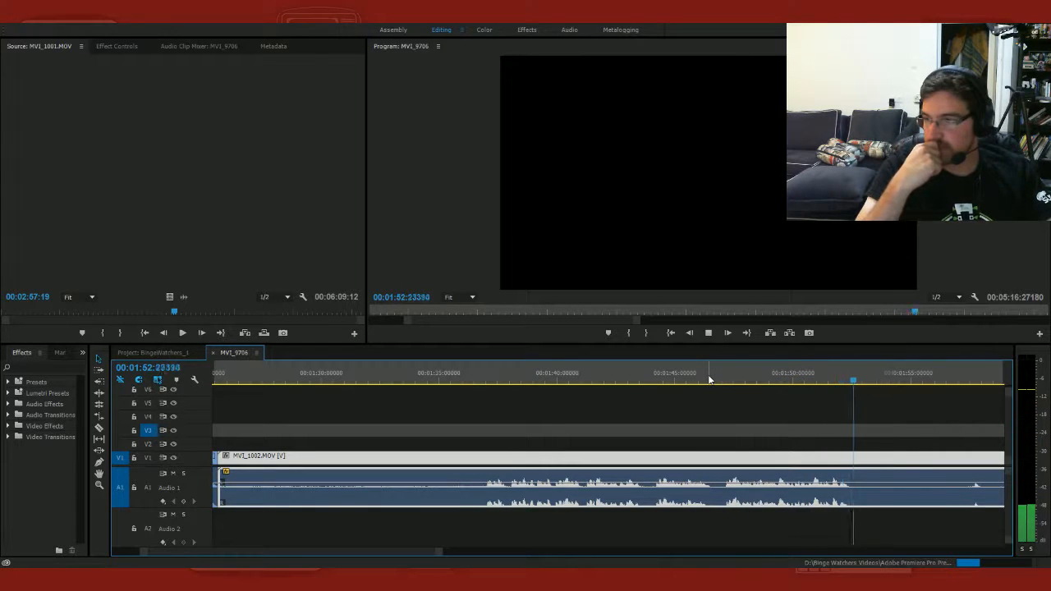
key("space")
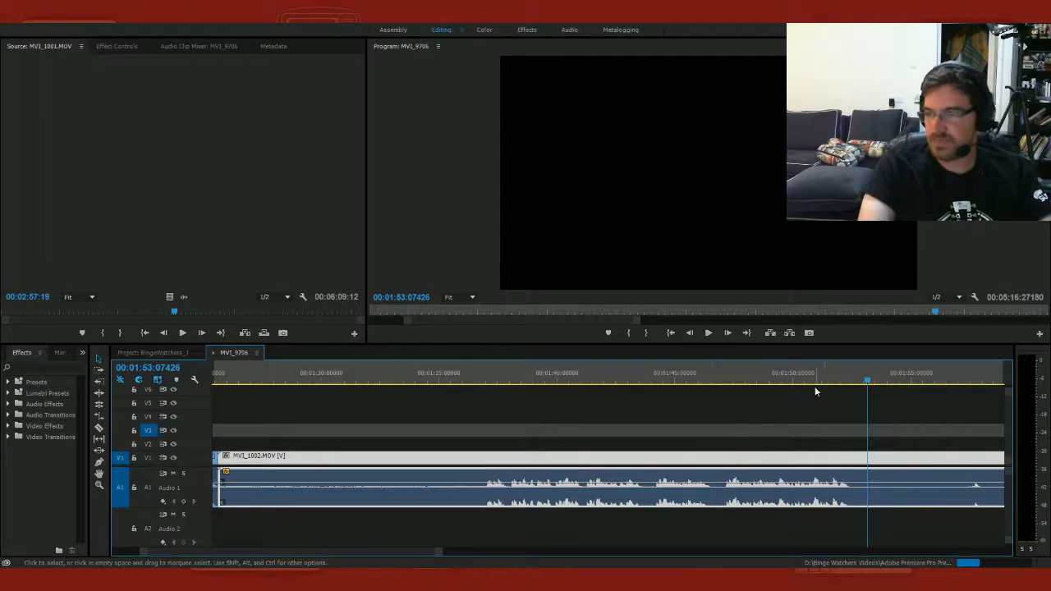
left_click(715, 379)
key("equal")
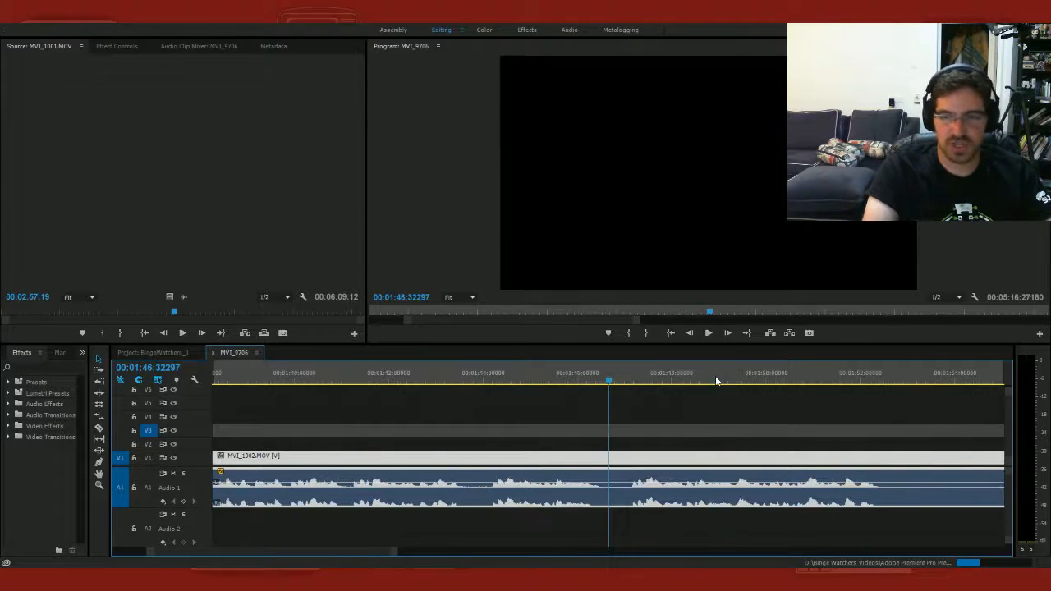
key("space")
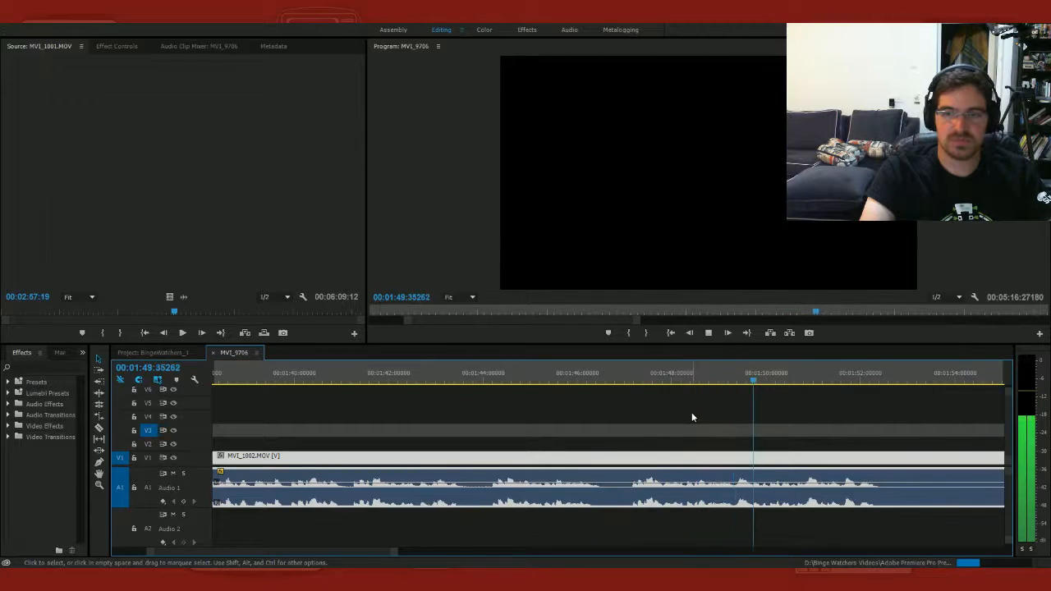
Step: Review the next MVI_1002.MOV take from about 00:01:58 to 00:02:09, replaying its opening words
left_click(973, 378)
left_click(443, 376)
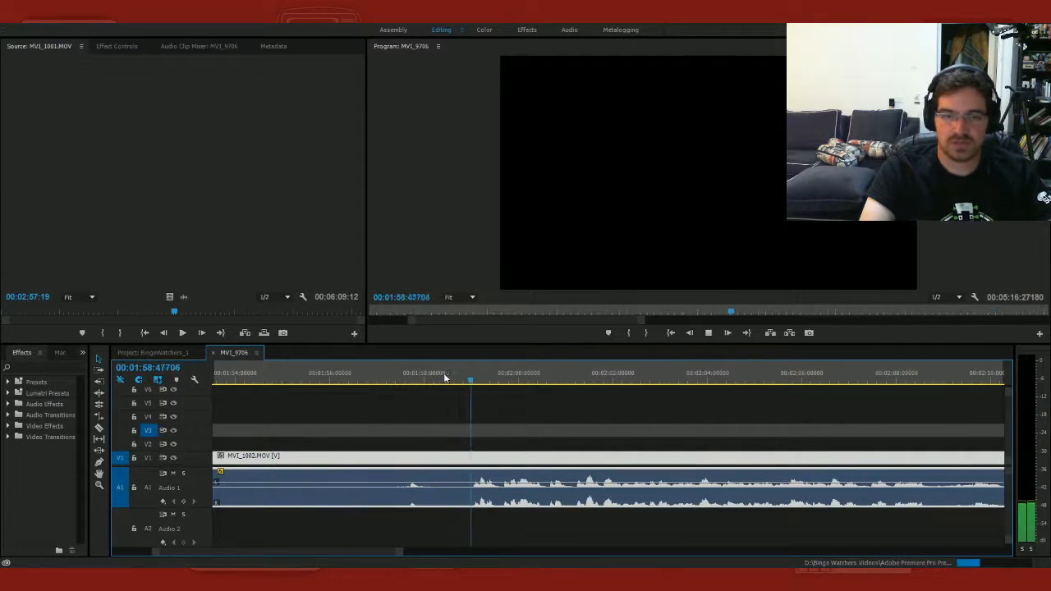
left_click_drag(526, 380, 672, 399)
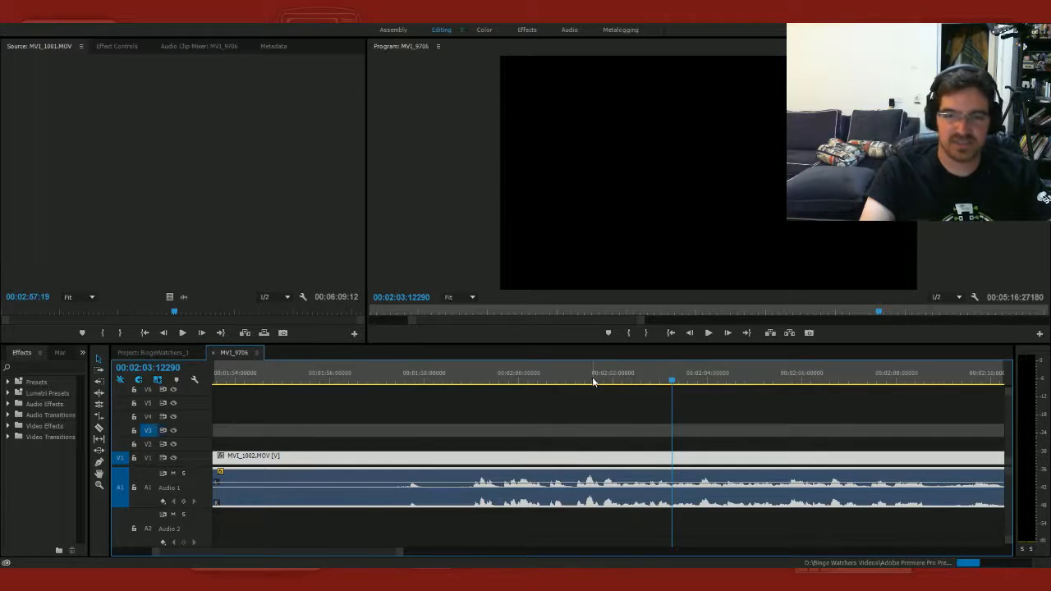
left_click(567, 375)
key("space")
key("space")
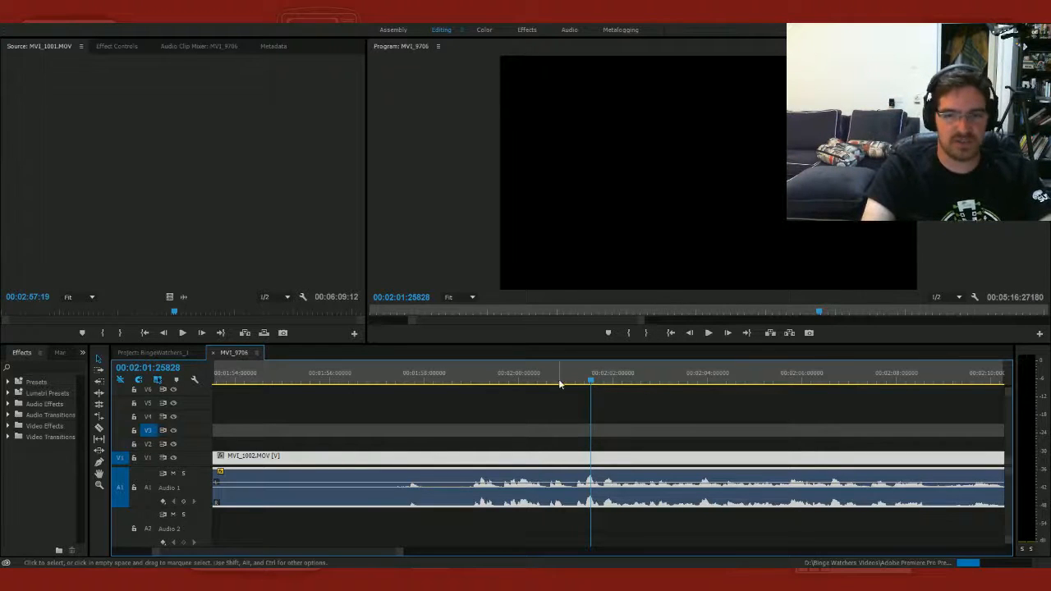
left_click(544, 378)
key("space")
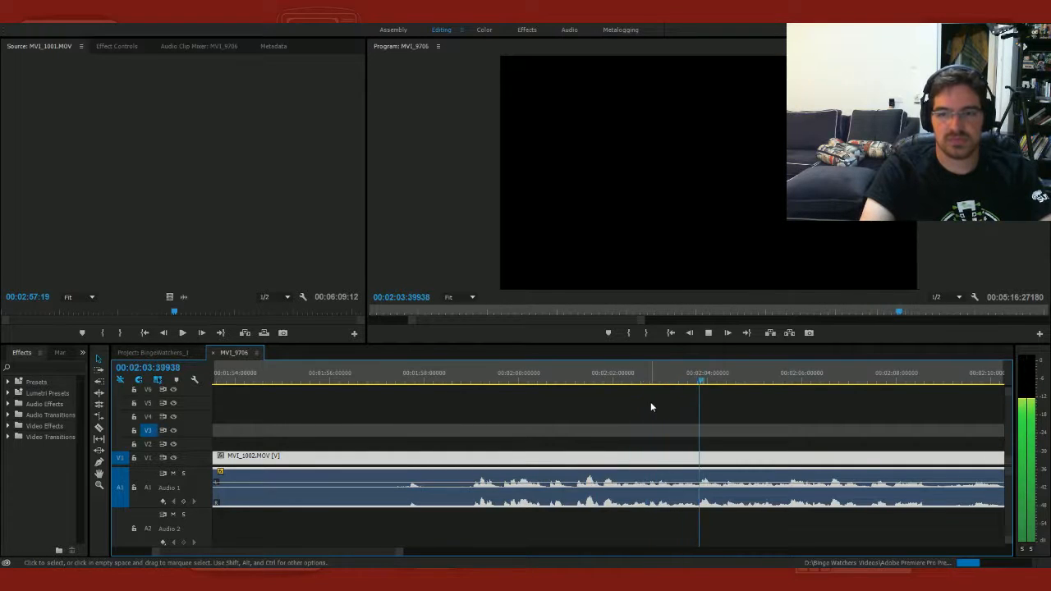
left_click_drag(901, 382, 948, 378)
key("space")
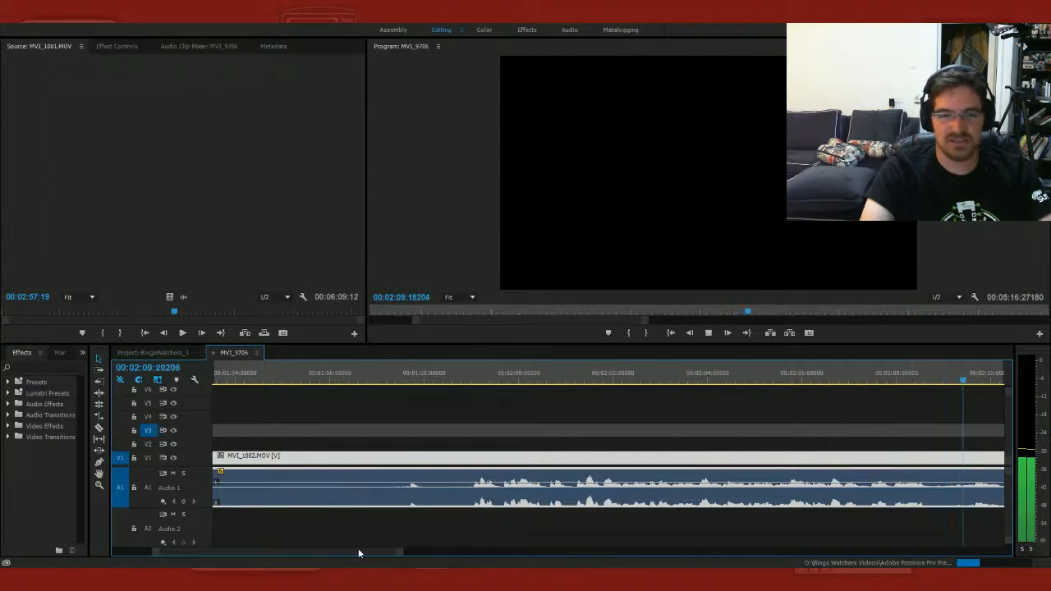
Step: Listen to the following MVI_1002.MOV take from about 00:02:10 to 00:02:25 and return to its beginning
key("space")
left_click_drag(358, 553, 366, 555)
key("space")
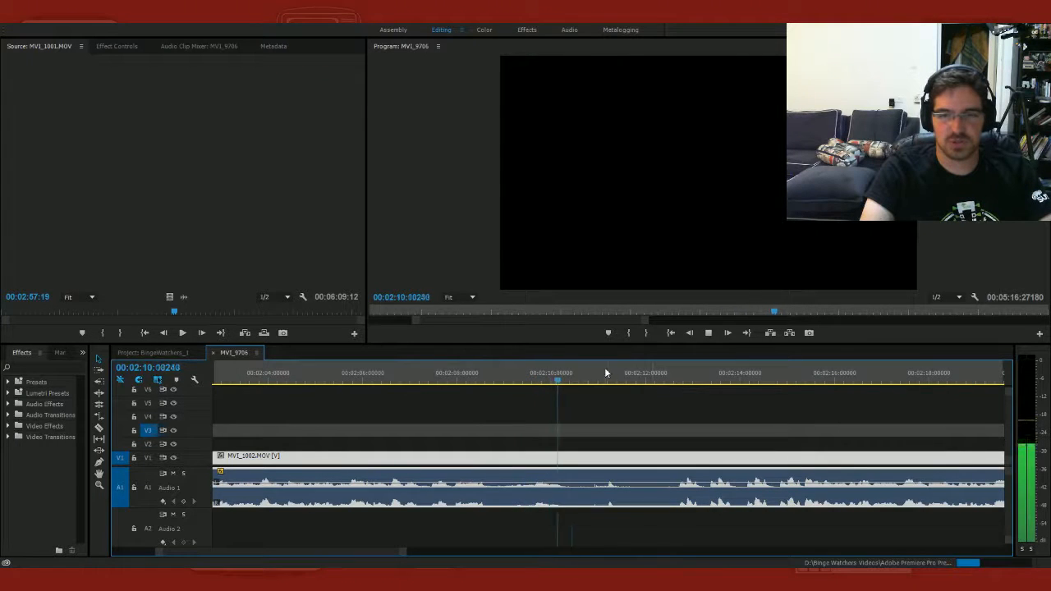
left_click(683, 375)
left_click_drag(683, 374, 774, 389)
key("space")
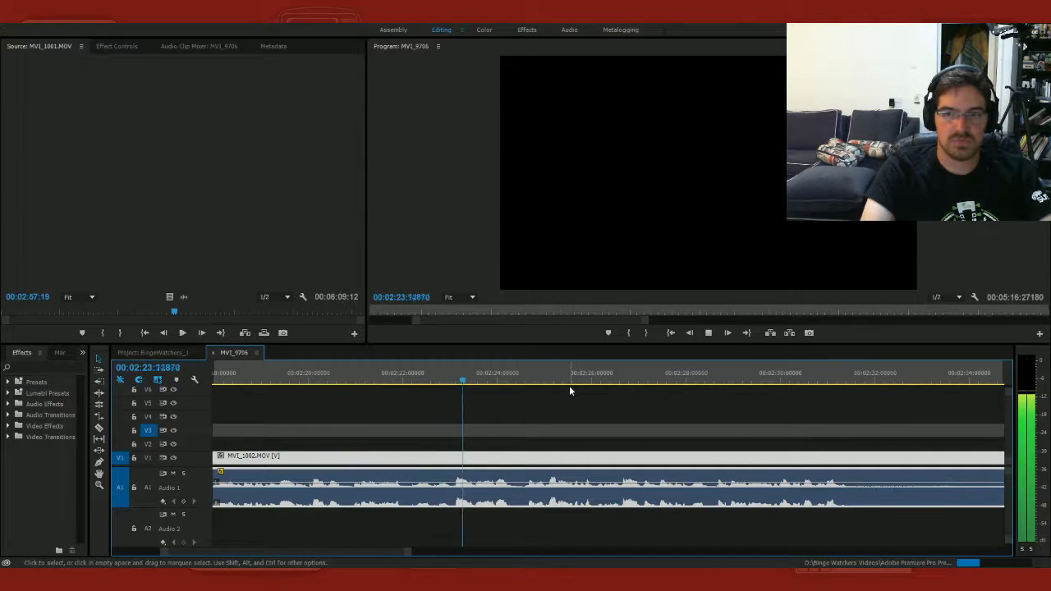
key("space")
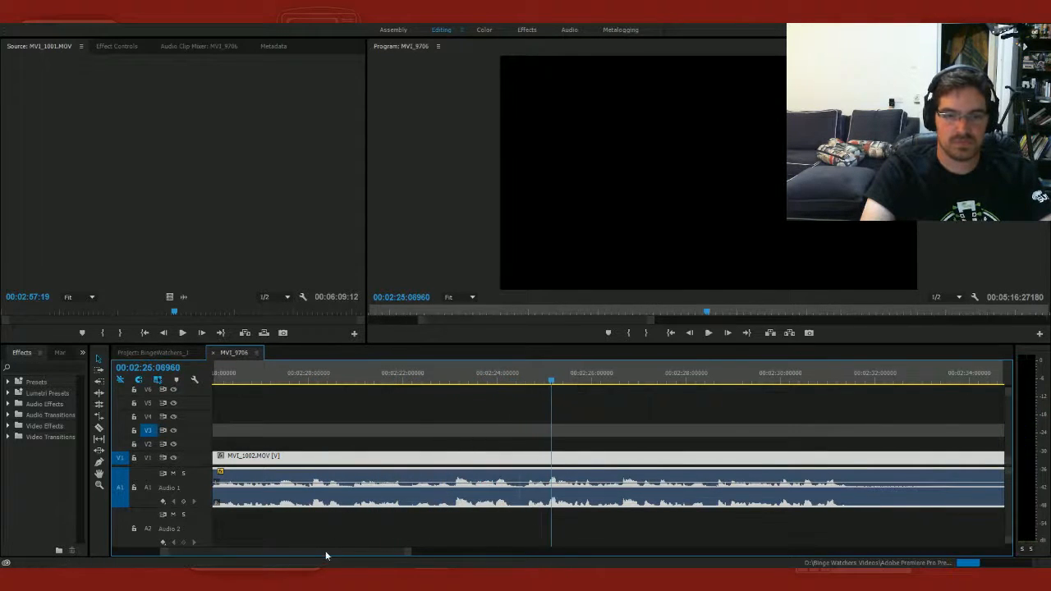
scroll(325, 558, "left", 5)
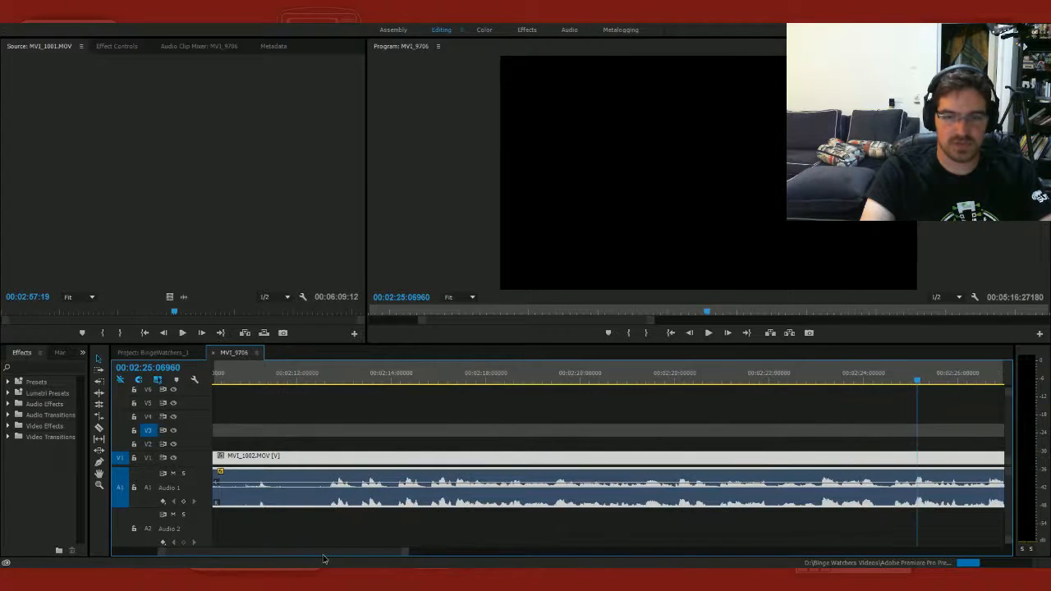
Step: Cut MVI_1002.MOV at about 00:02:14:39029, where the speech restarts, and delete the section before the cut
left_click(432, 377)
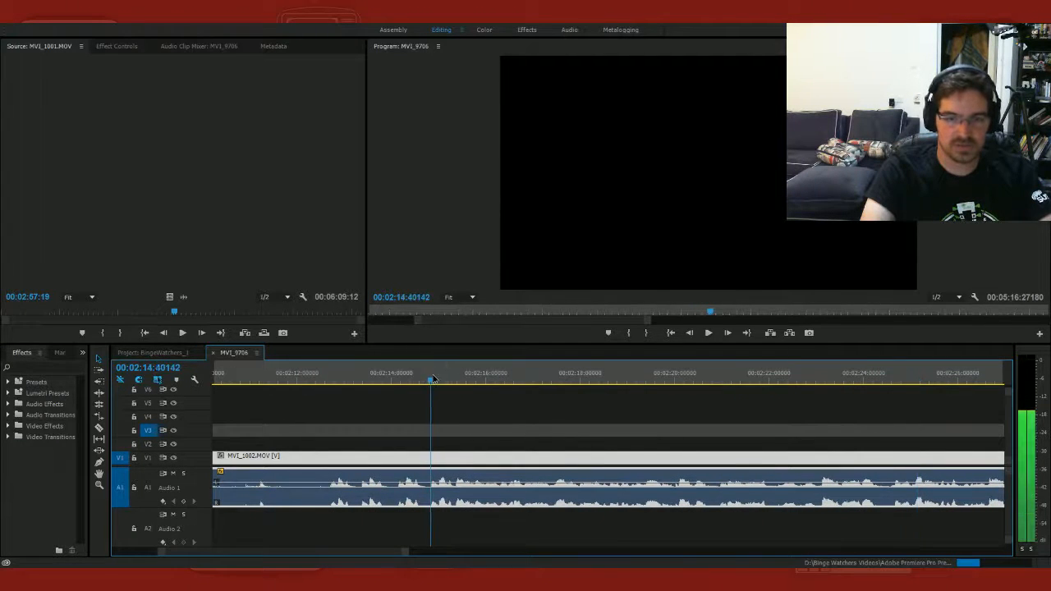
left_click(431, 458)
key("v")
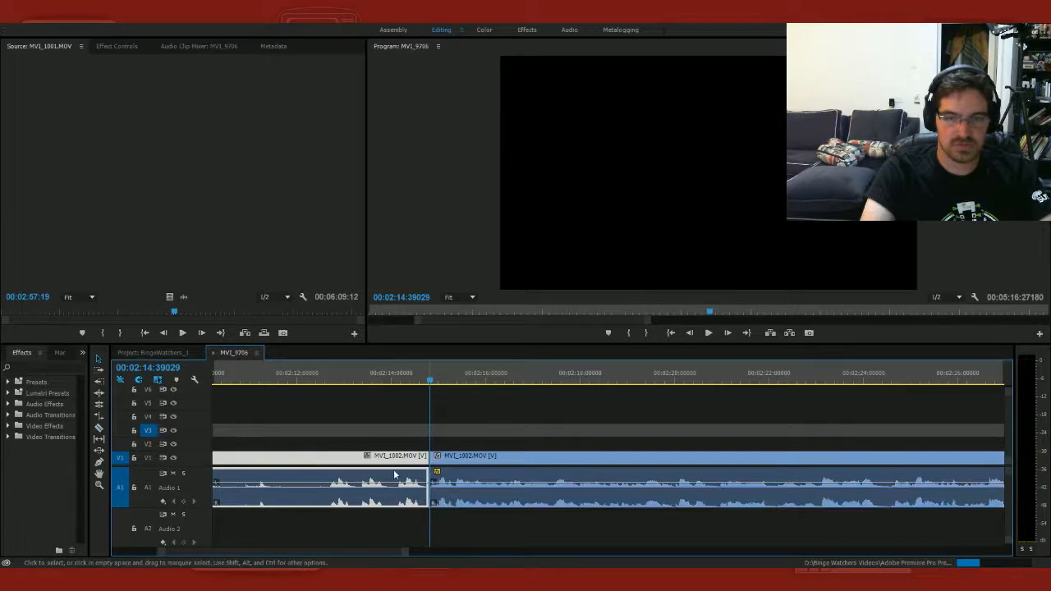
key("Delete")
Step: Close the empty gap after MVI_1001.MOV so that MVI_1002.MOV directly follows it
left_click_drag(309, 556, 292, 559)
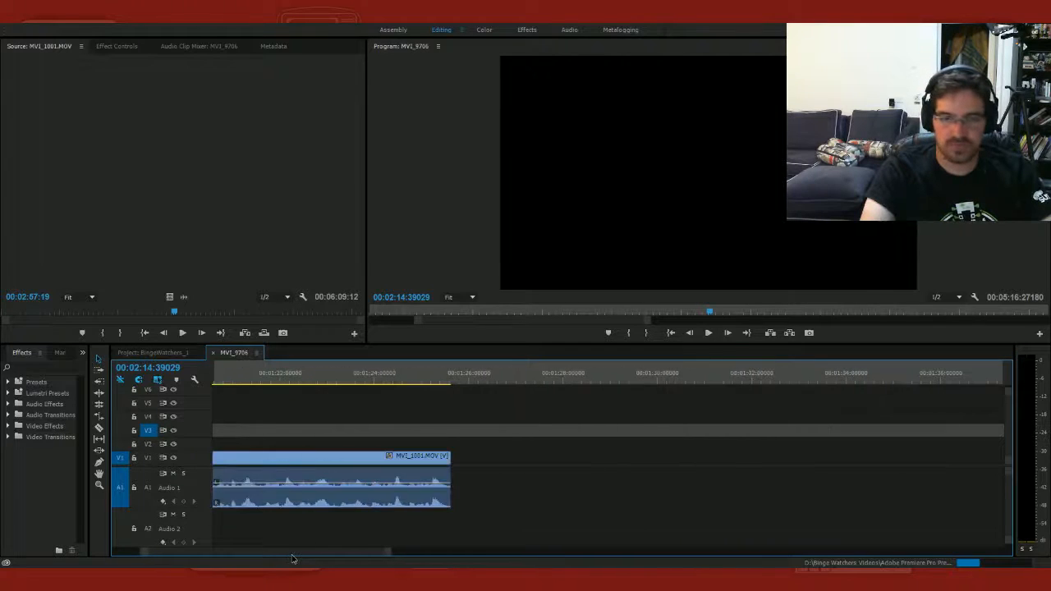
left_click(491, 492)
key("Delete")
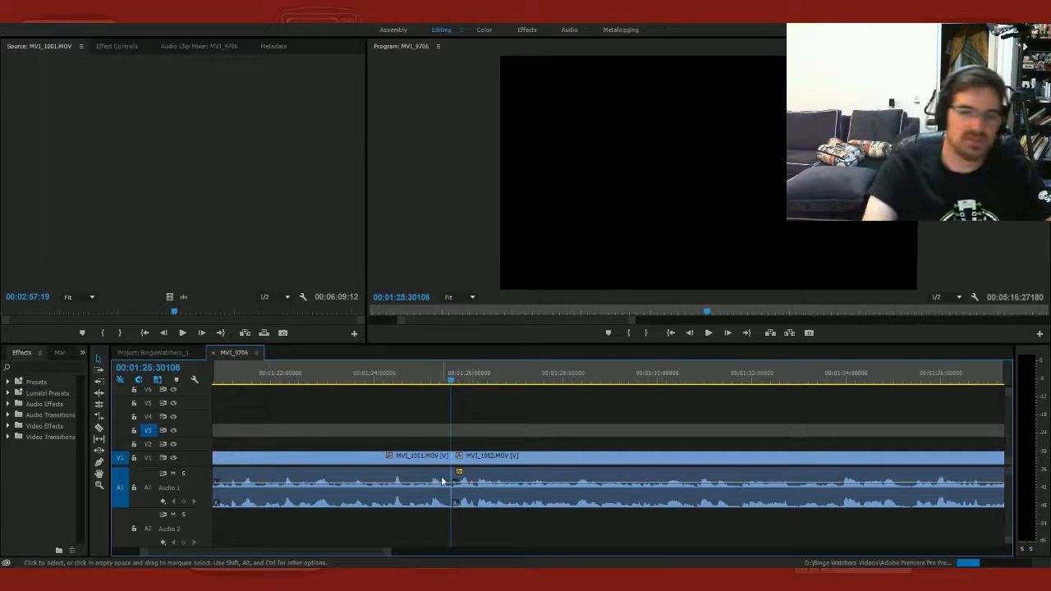
Step: Split off the last two seconds or so of MVI_1001.MOV and move that piece to tracks V2 and Audio 2
key("c")
left_click(354, 483)
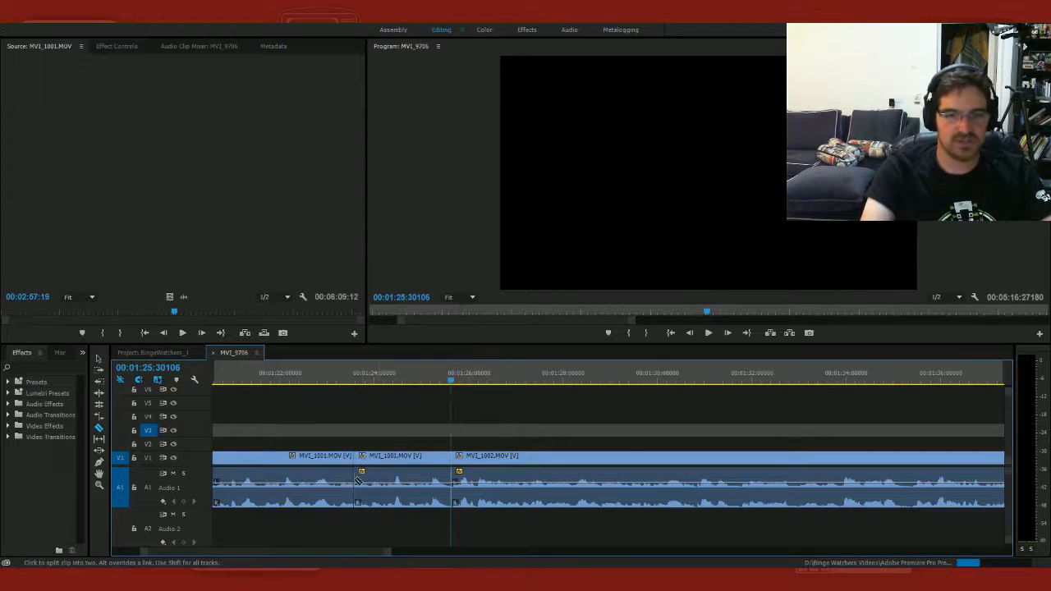
key("v")
left_click_drag(386, 461, 385, 444)
left_click_drag(387, 501, 387, 538)
Step: Slide MVI_1002.MOV earlier under the raised piece and adjust it by ear to an overlap of about a quarter second
key("=")
left_click_drag(622, 465, 582, 464)
left_click(494, 374)
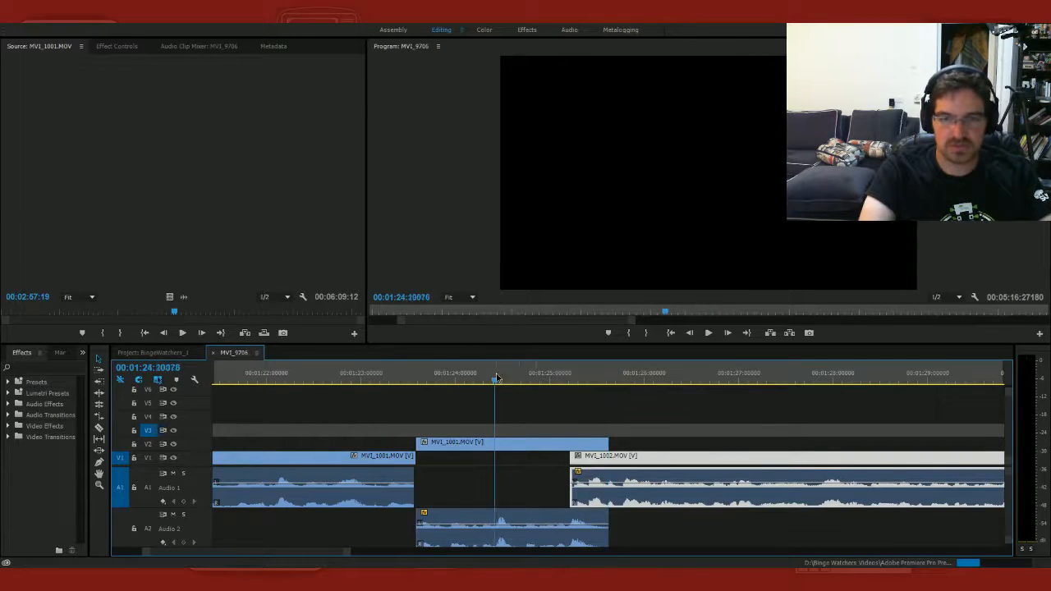
key("space")
key("space")
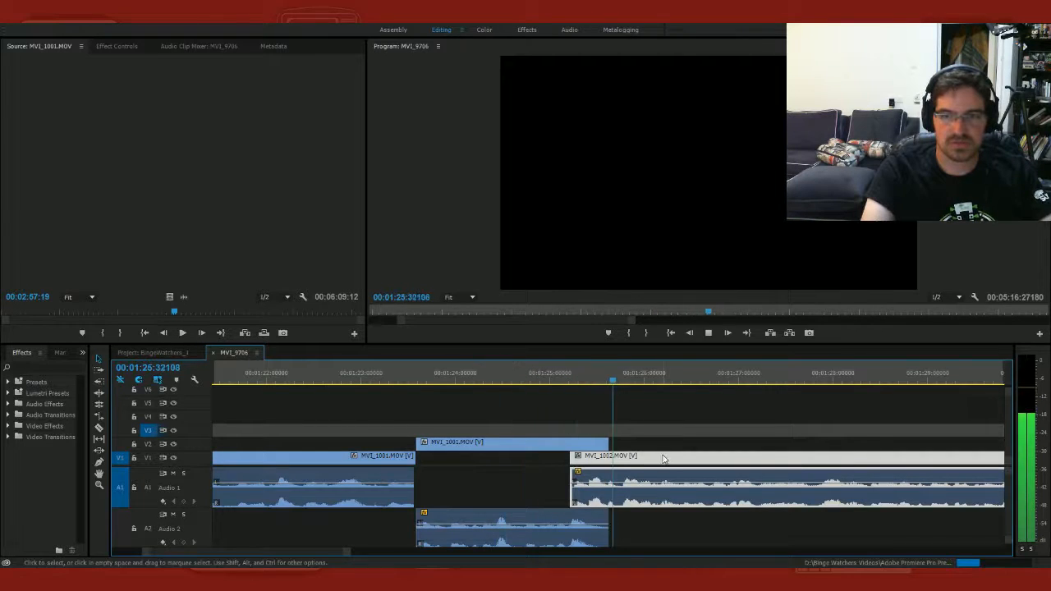
left_click_drag(666, 458, 703, 461)
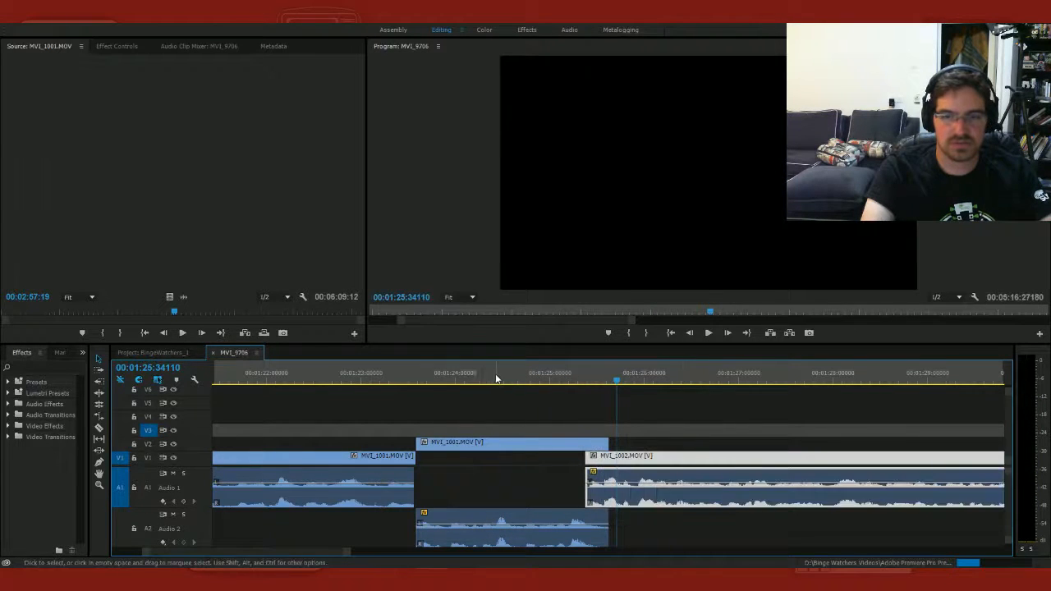
Step: Play from the overlap onward and cut MVI_1002.MOV in the silence after the speech, at about 00:01:42
left_click(484, 374)
key("space")
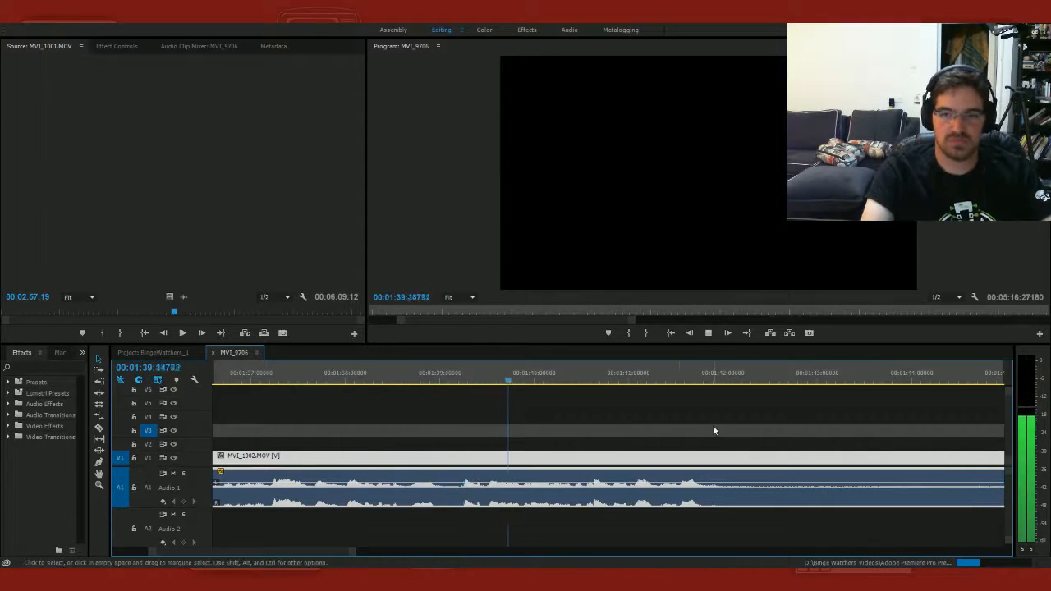
key("space")
key("c")
left_click(726, 486)
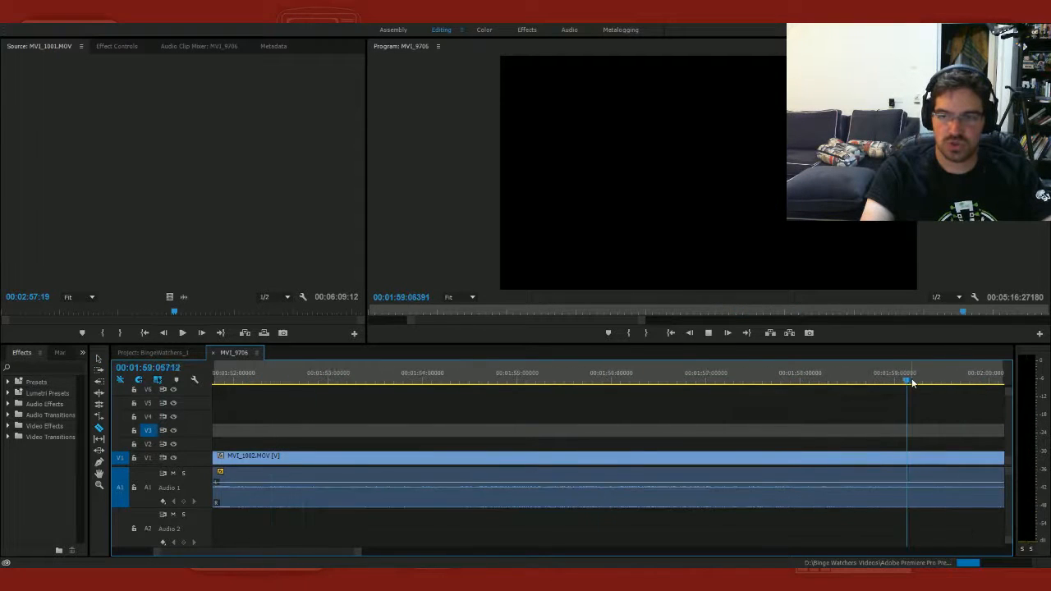
Step: Listen to successive passages of MVI_1002.MOV from about 00:01:59 to 00:02:57 to find the next usable take
left_click(626, 376)
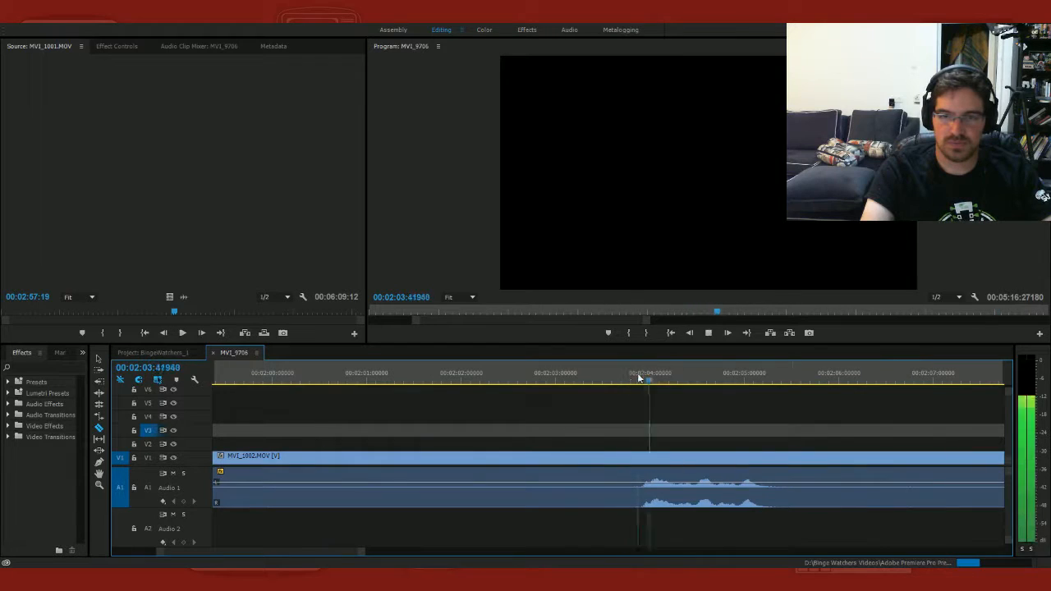
left_click(918, 376)
key("space")
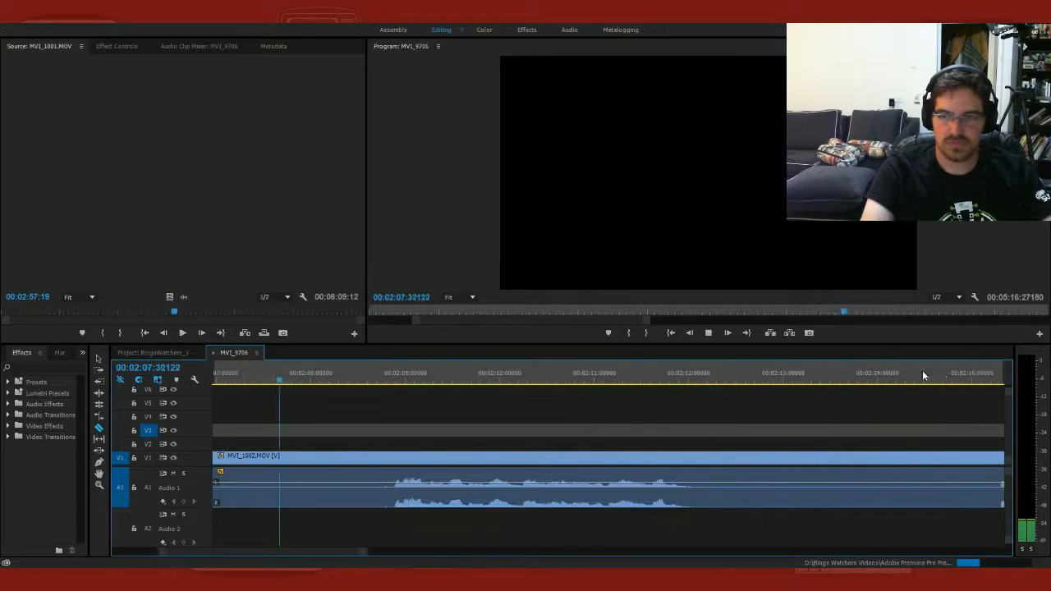
key("space")
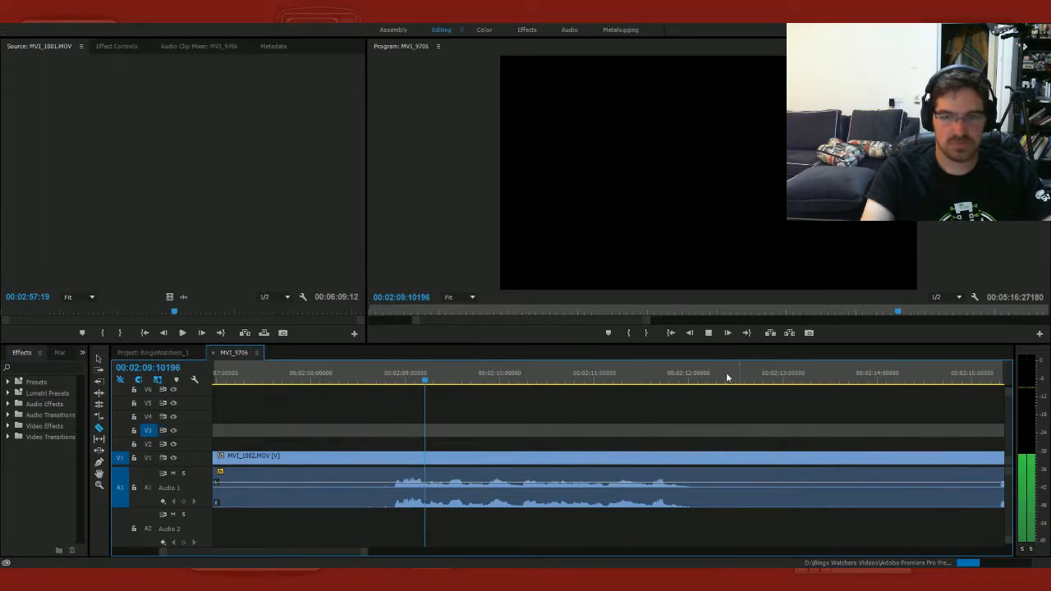
left_click_drag(895, 378, 932, 380)
key("space")
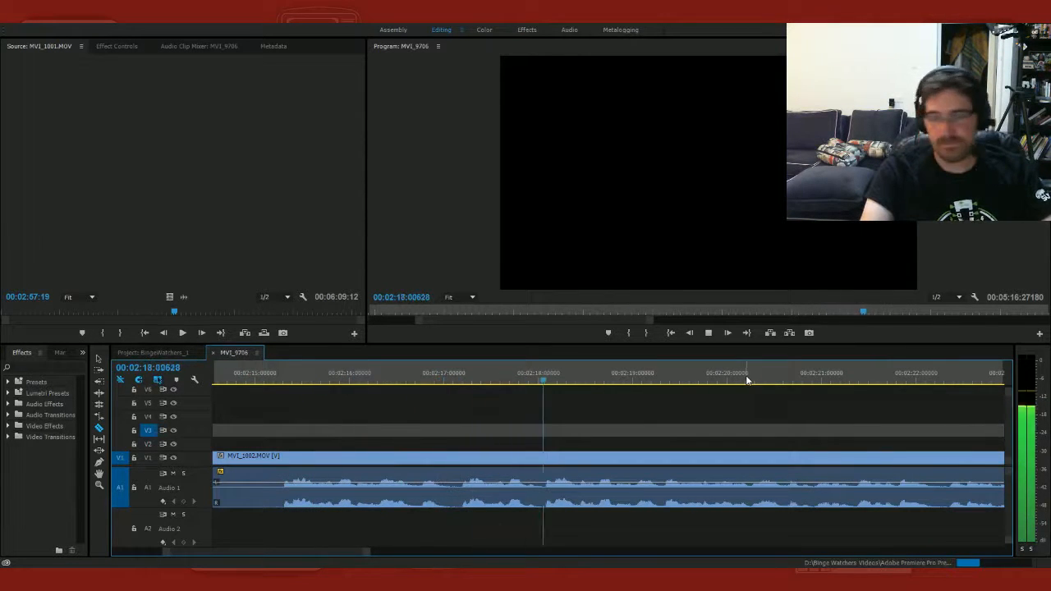
left_click_drag(885, 379, 913, 380)
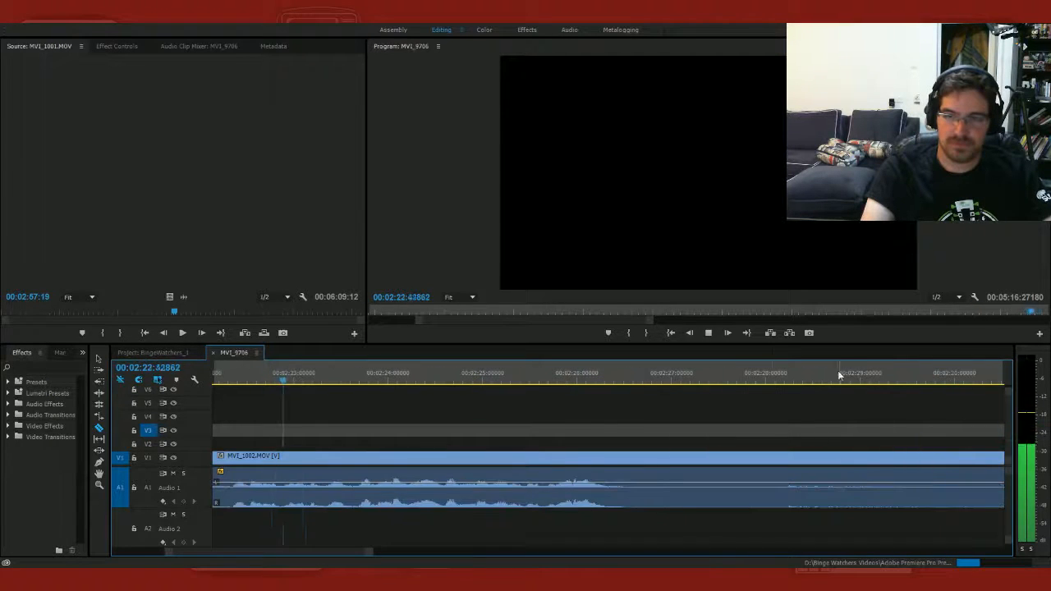
left_click_drag(704, 374, 898, 383)
key("space")
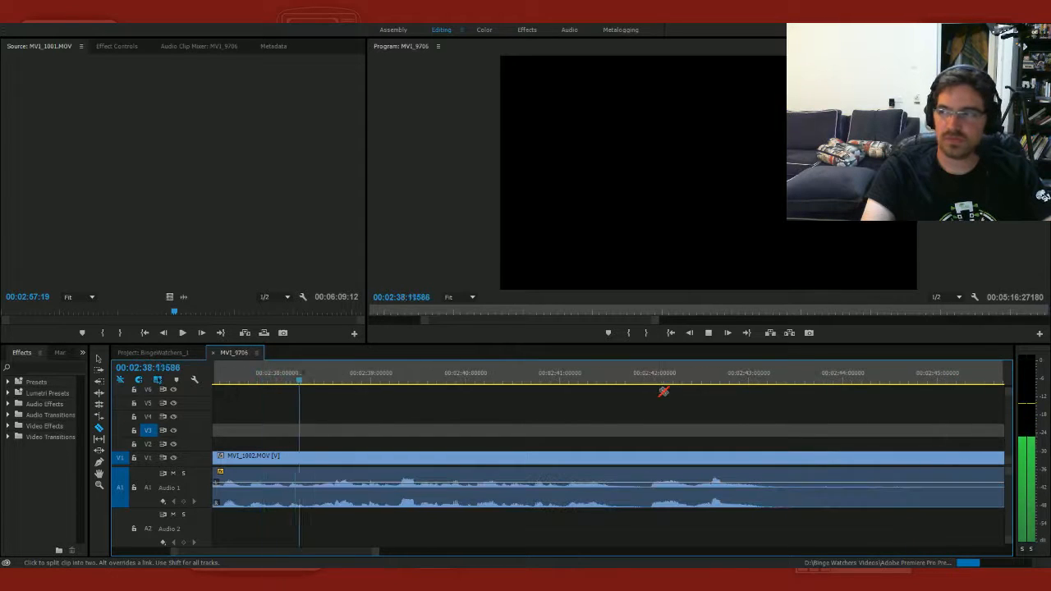
left_click_drag(603, 374, 945, 387)
left_click(664, 374)
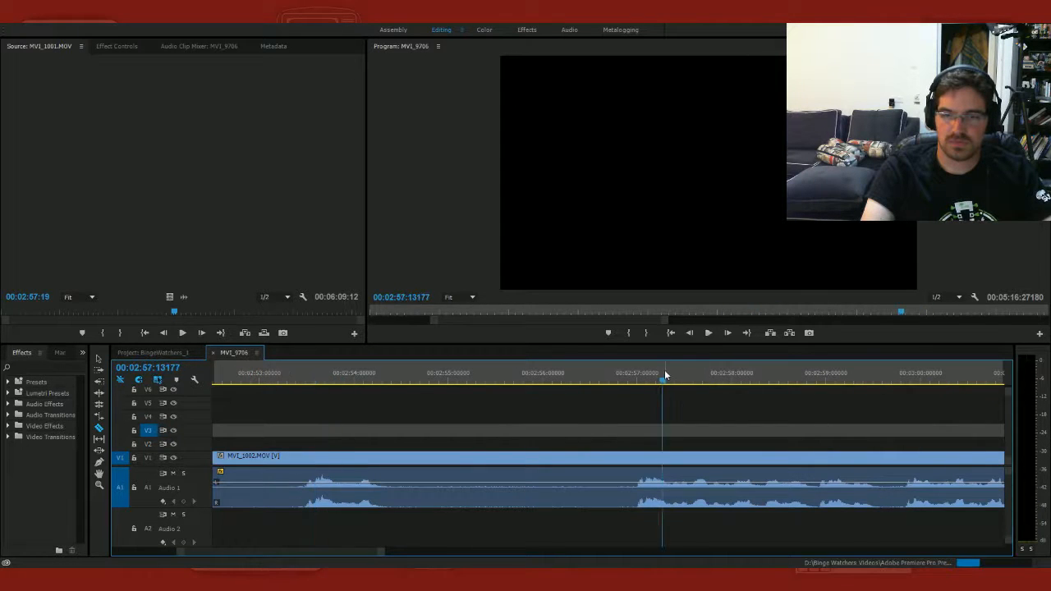
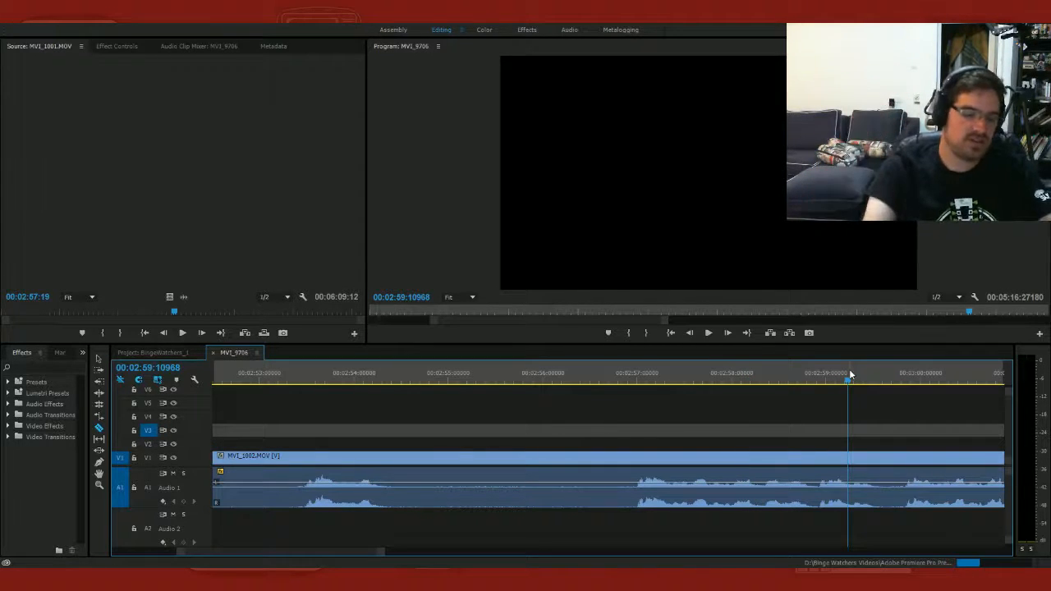
Step: Listen to the passages of MVI_1002.MOV between about 00:02:59 and 00:03:20 to find where the wanted take starts
key("space")
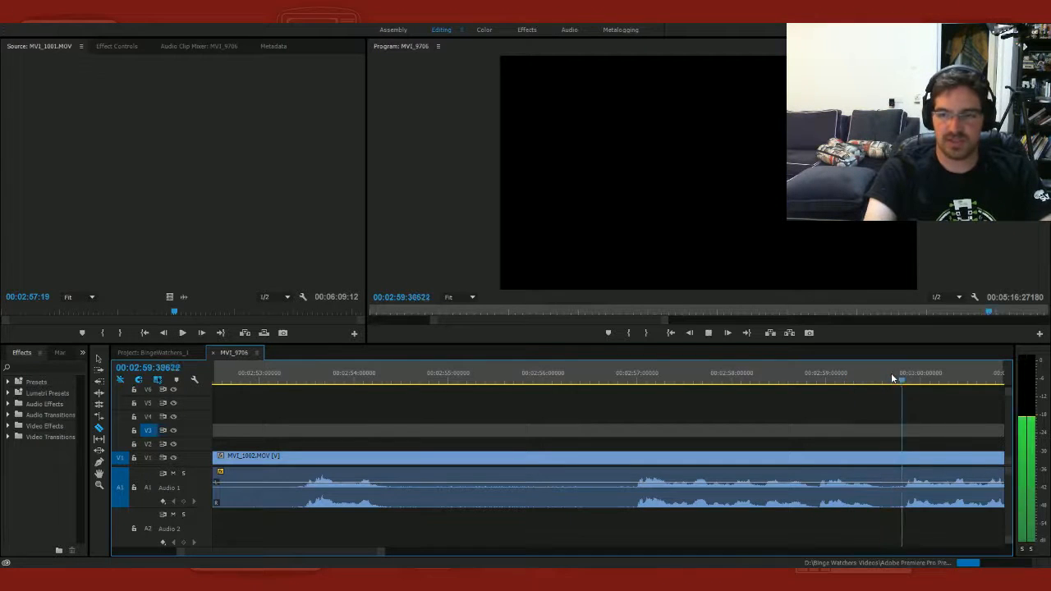
left_click(920, 377)
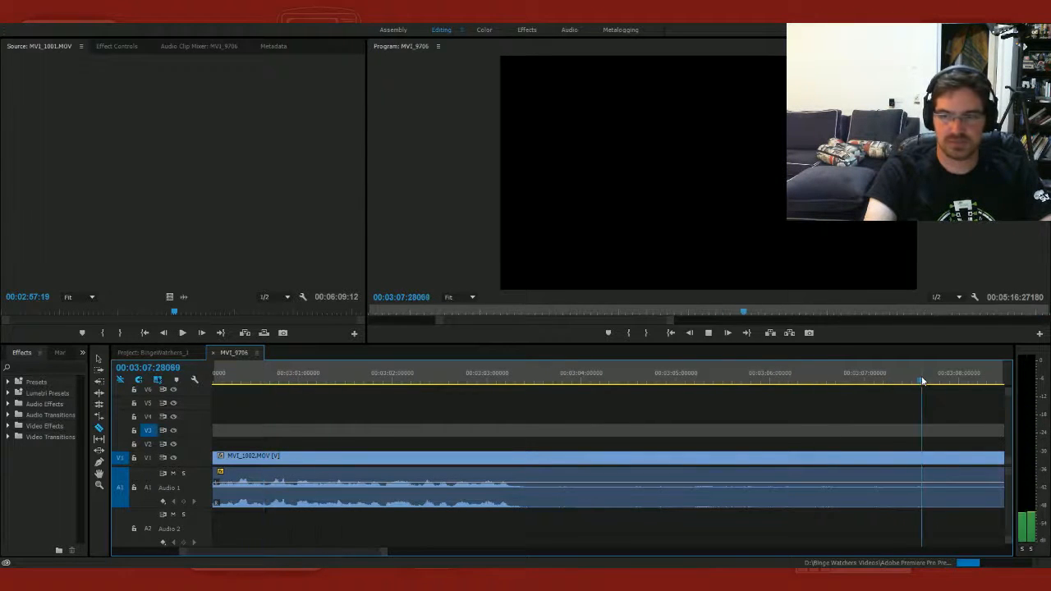
left_click(769, 372)
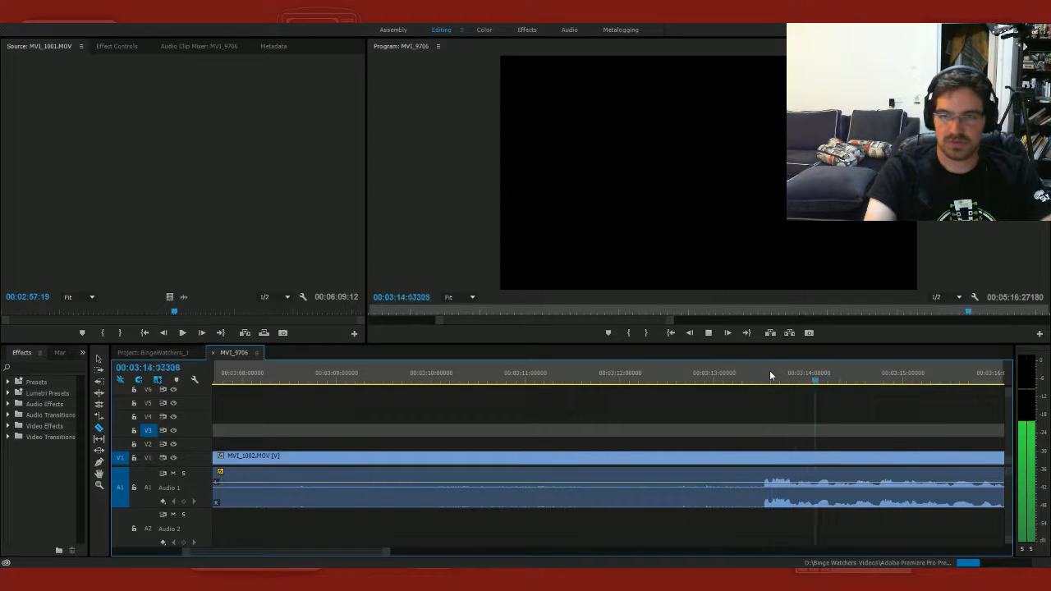
left_click(354, 377)
key("space")
left_click(705, 377)
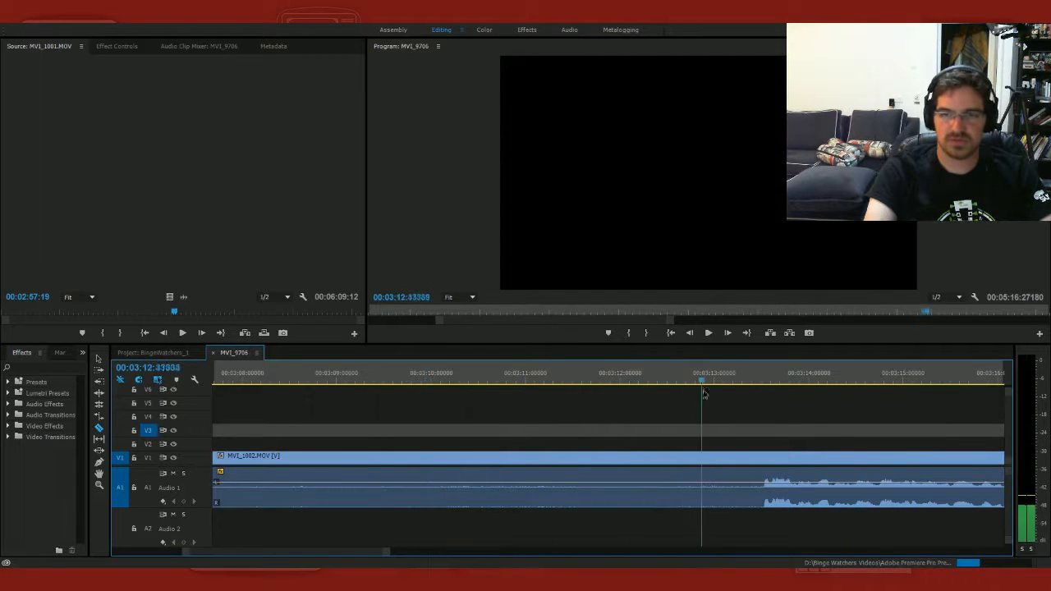
key("space")
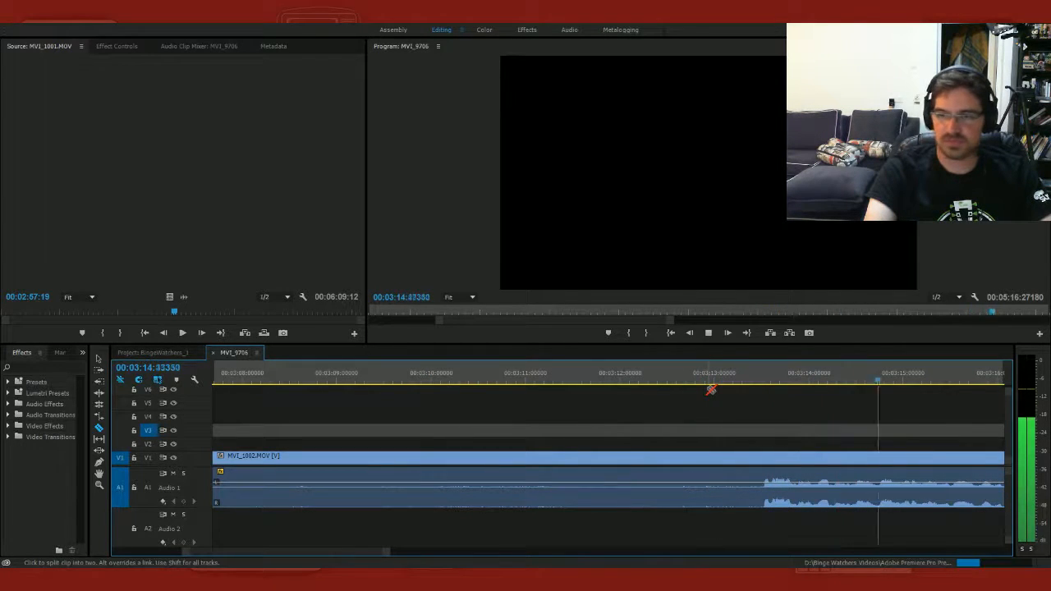
key("space")
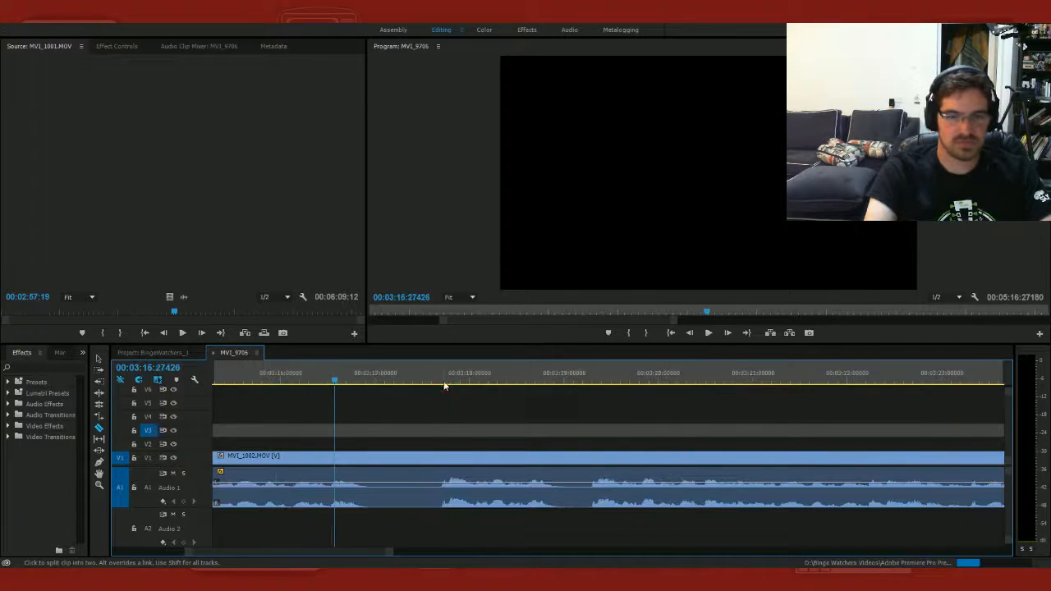
left_click_drag(643, 382, 596, 408)
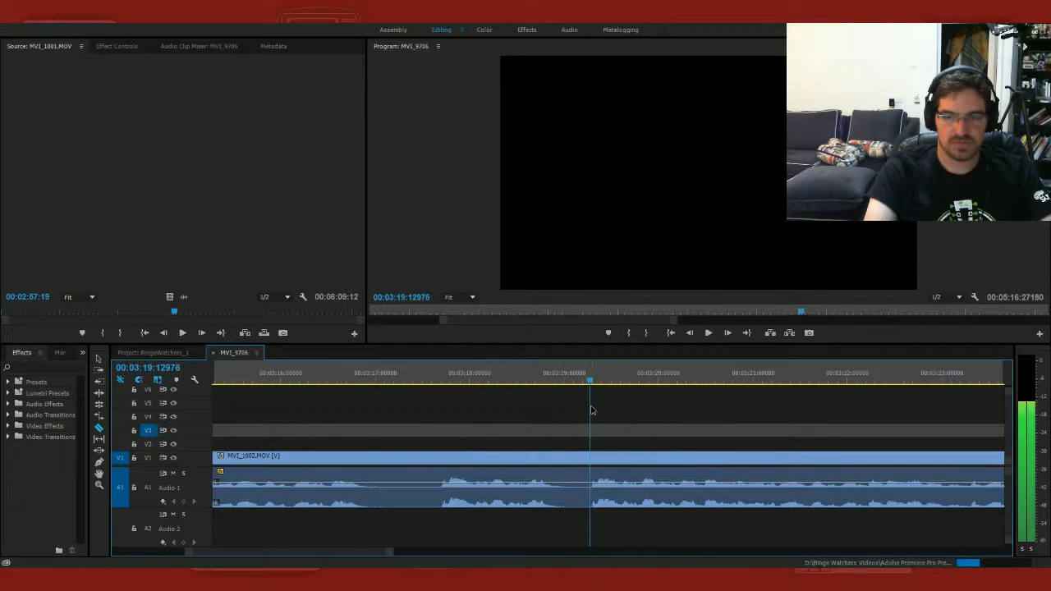
key("space")
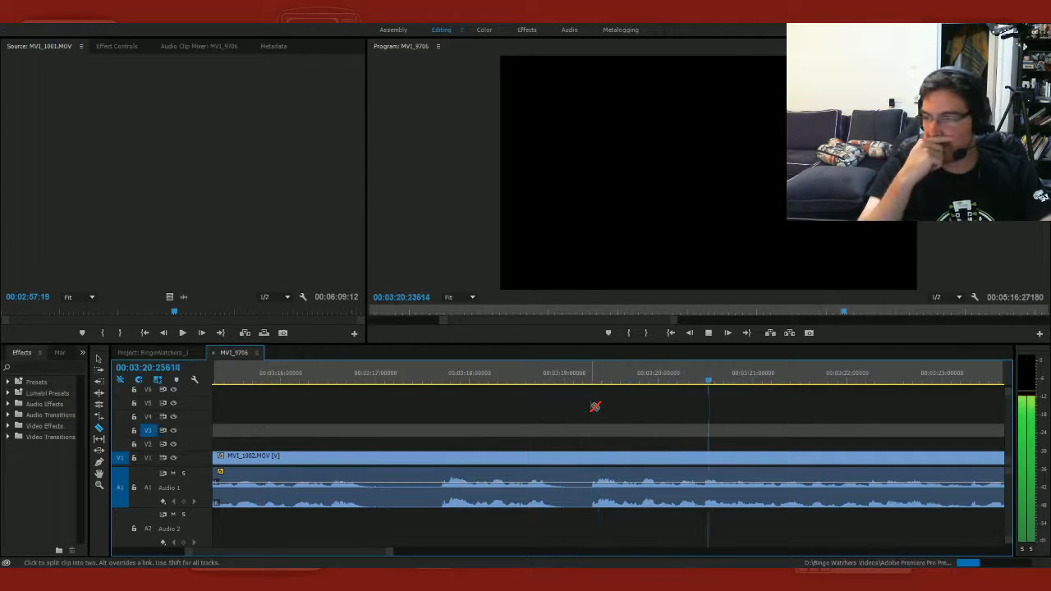
key("space")
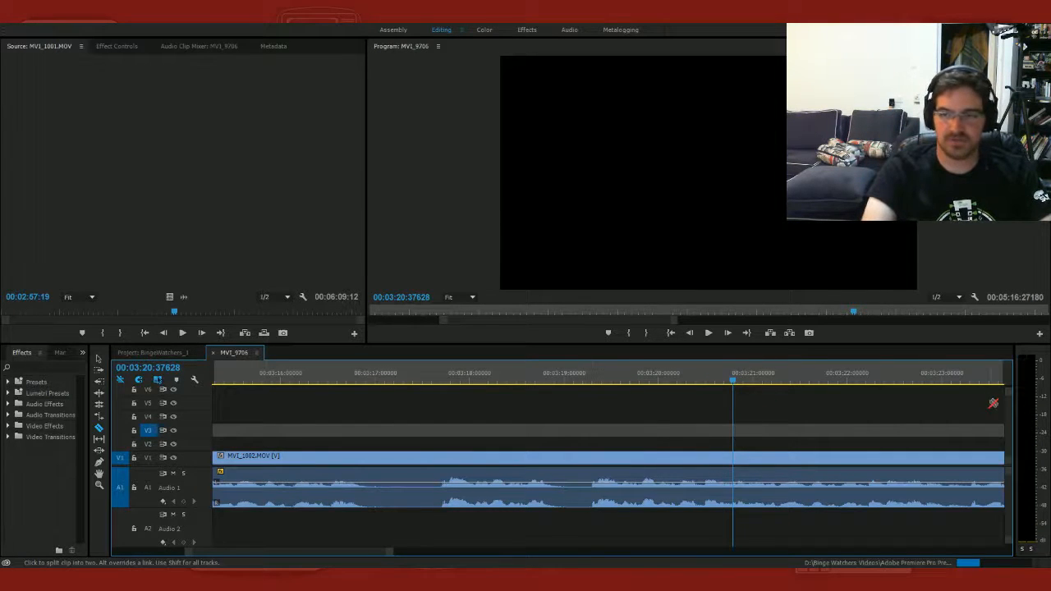
Step: Play the take on from about 00:03:23 and cut MVI_1002.MOV just after its speech ends, at about 00:03:31
left_click(953, 372)
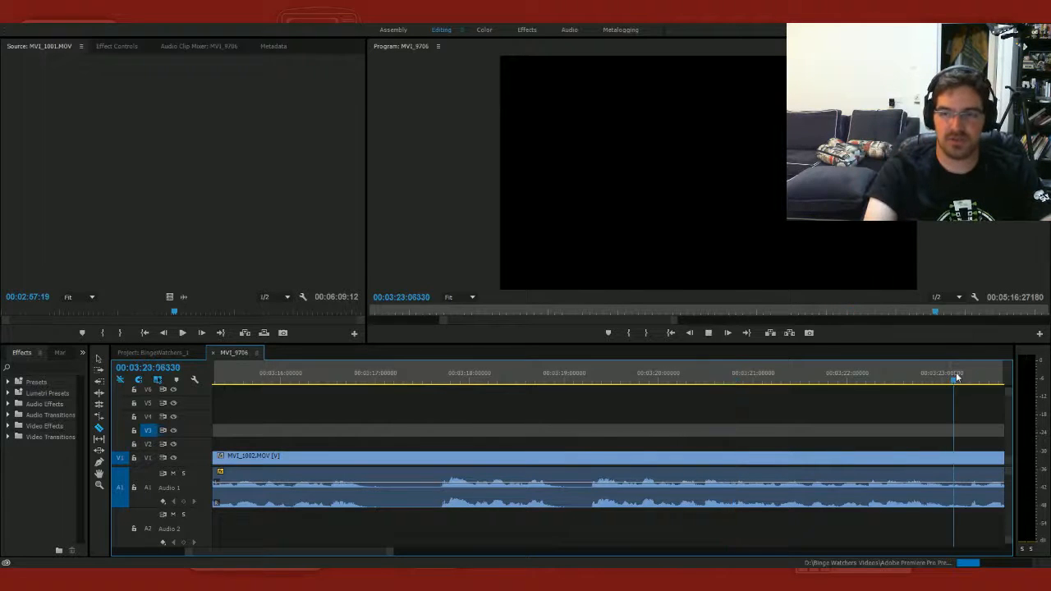
key("space")
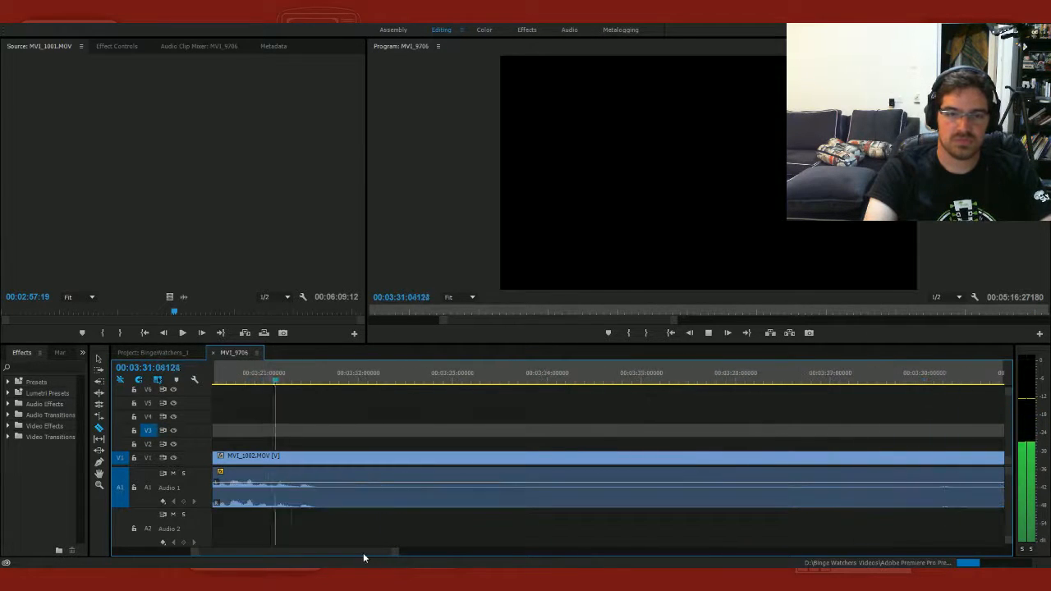
key("space")
left_click(323, 492)
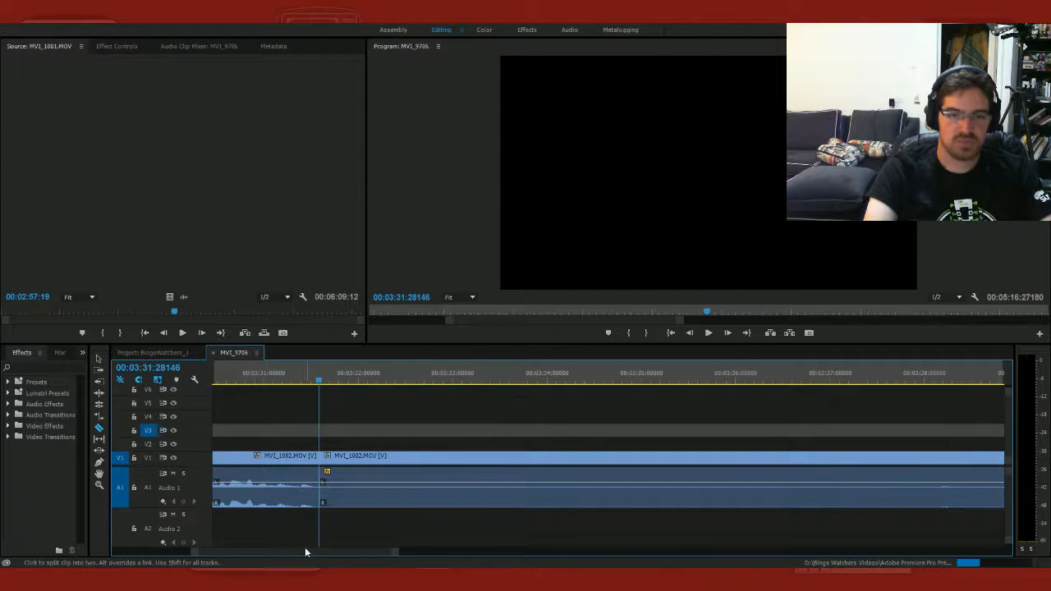
Step: Cut MVI_1002.MOV at about 00:03:19:12457, where the take starts, and delete the unused section before it
scroll(305, 552, "up", 5)
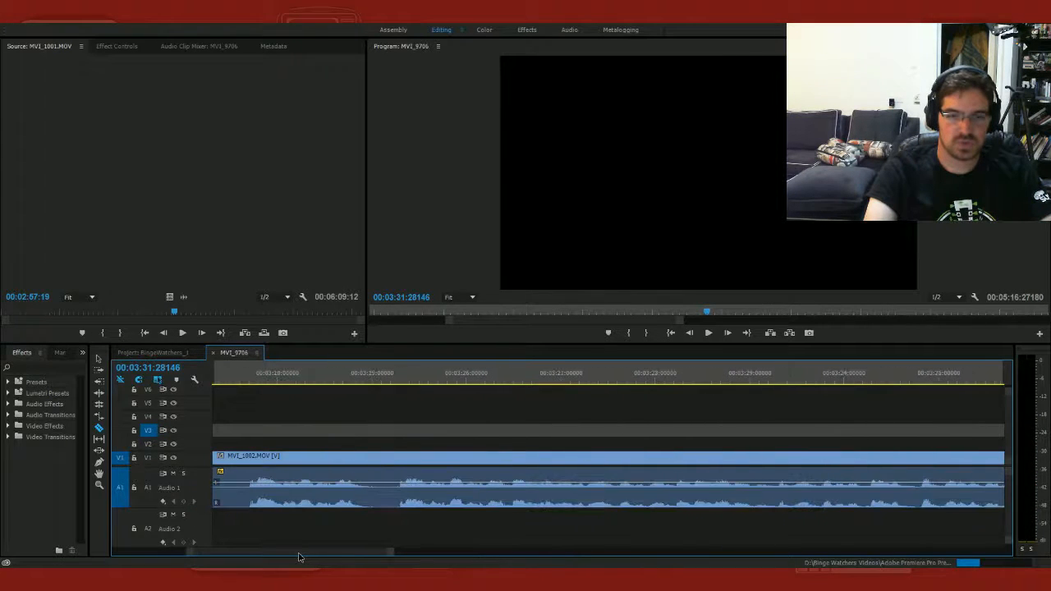
left_click_drag(381, 380, 399, 386)
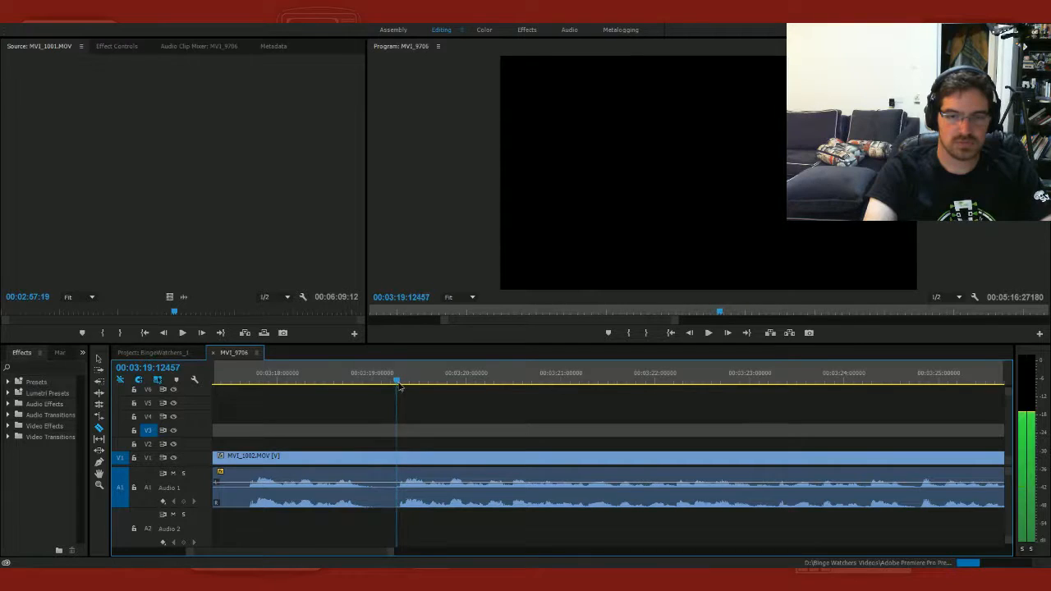
left_click(399, 465)
key("v")
left_click(364, 476)
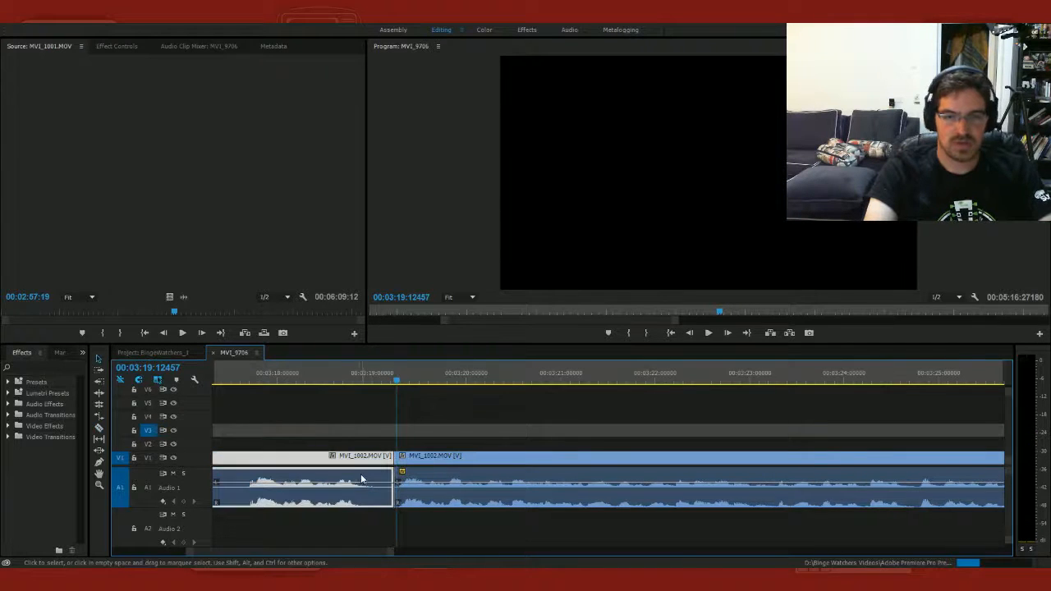
key("Delete")
Step: Close the gap left after the MVI_1002.MOV clip that ends at about 00:01:42
left_click_drag(339, 555, 306, 556)
left_click(496, 488)
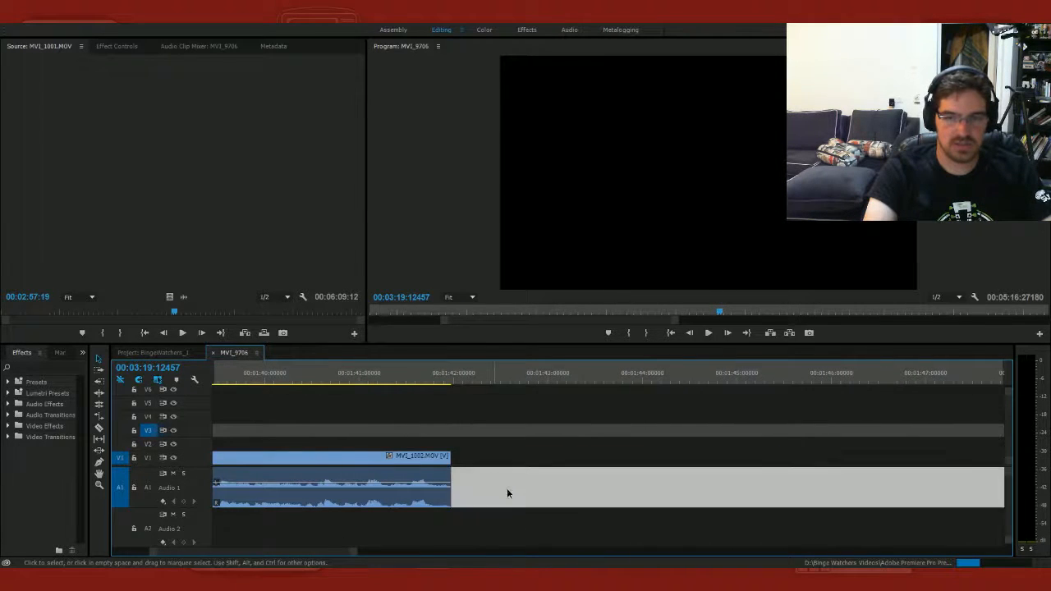
key("Delete")
Step: Move the final 1.2 seconds or so before the 00:01:42 join to V2 and Audio 2, and slide the following clip slightly under it
left_click(338, 485, "ctrl")
left_click_drag(387, 457, 383, 520)
left_click_drag(499, 463, 480, 464)
key("space")
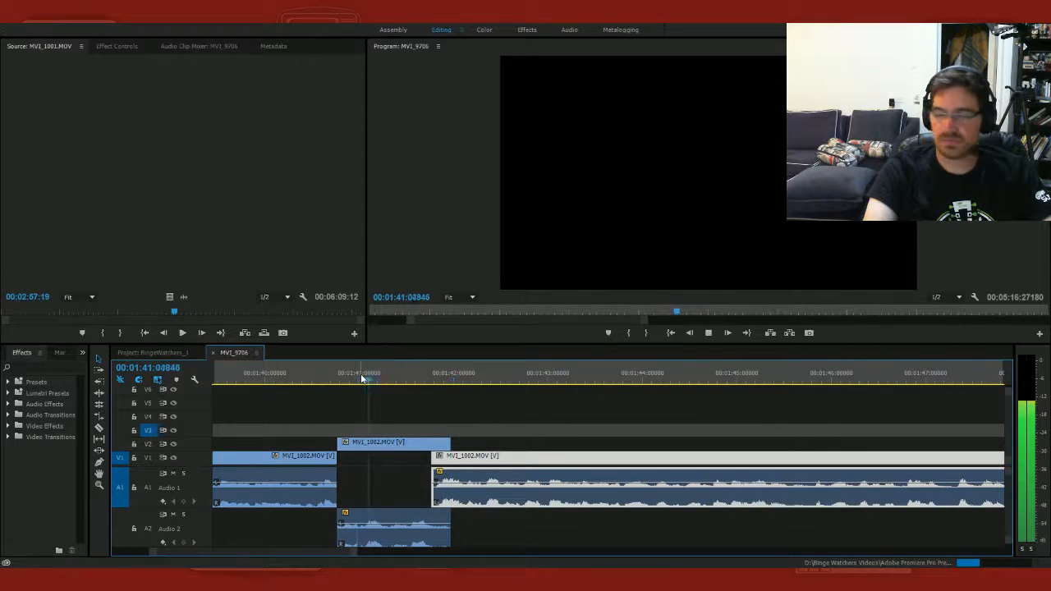
Step: Fine-tune the start of the clip after the 00:01:42 join so it overlaps the V2 piece by about 0.16 seconds, and replay the join
key("space")
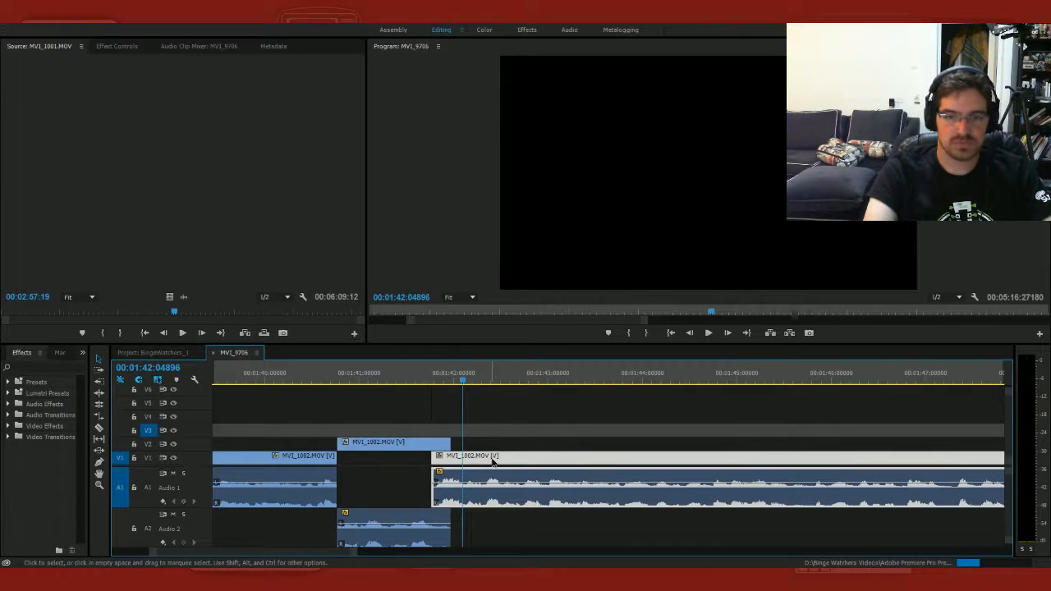
left_click_drag(493, 462, 502, 462)
left_click(345, 377)
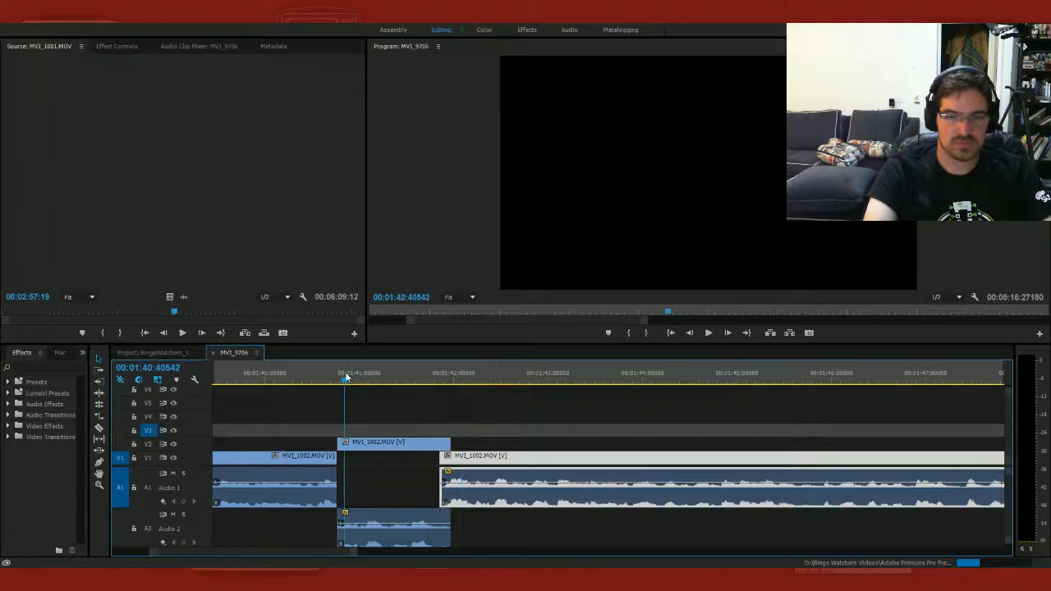
key("space")
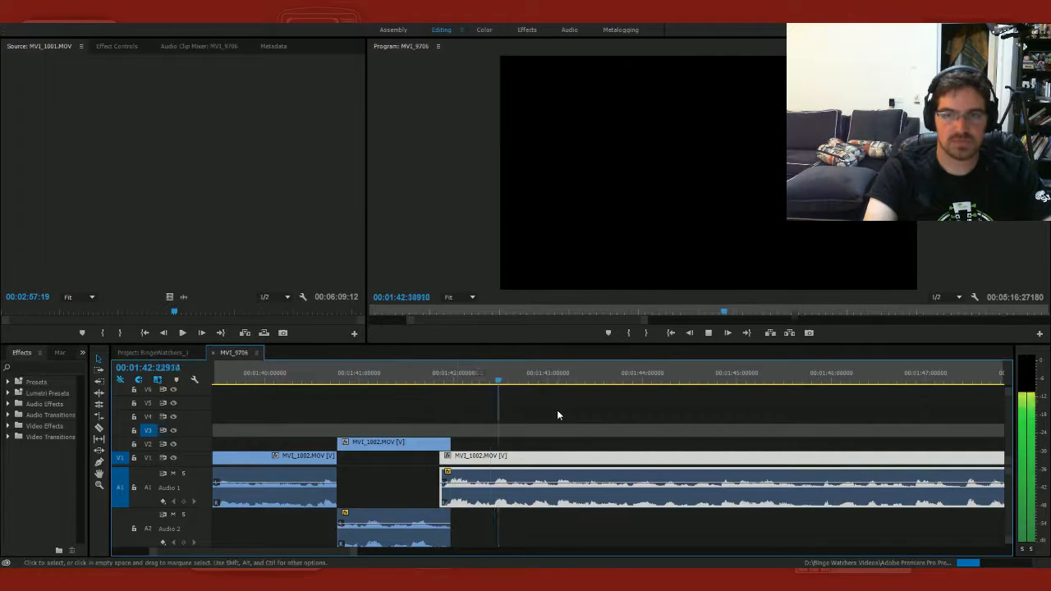
key("space")
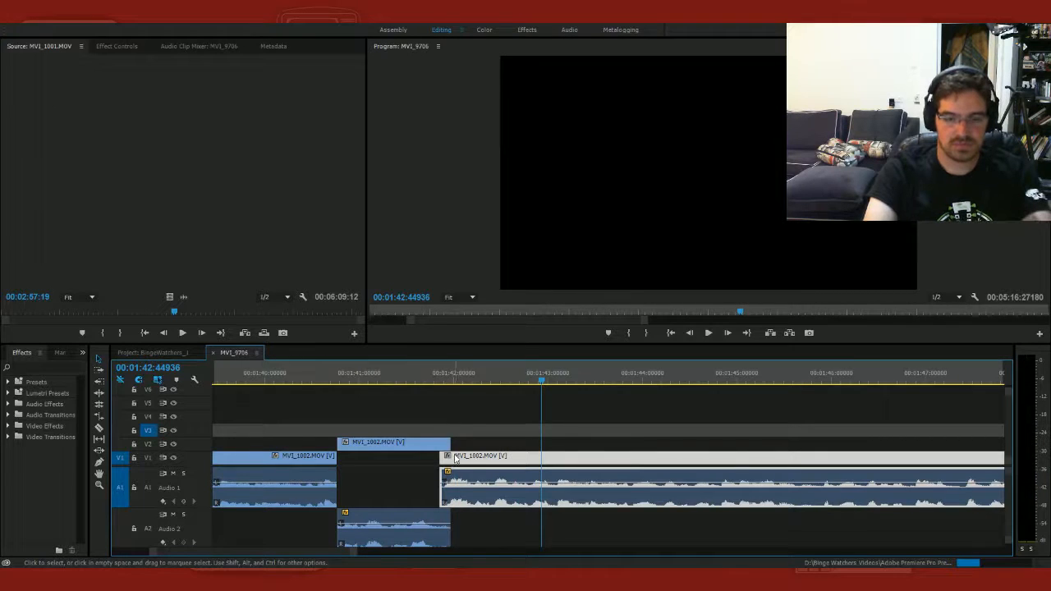
key("=")
left_click_drag(467, 460, 462, 464)
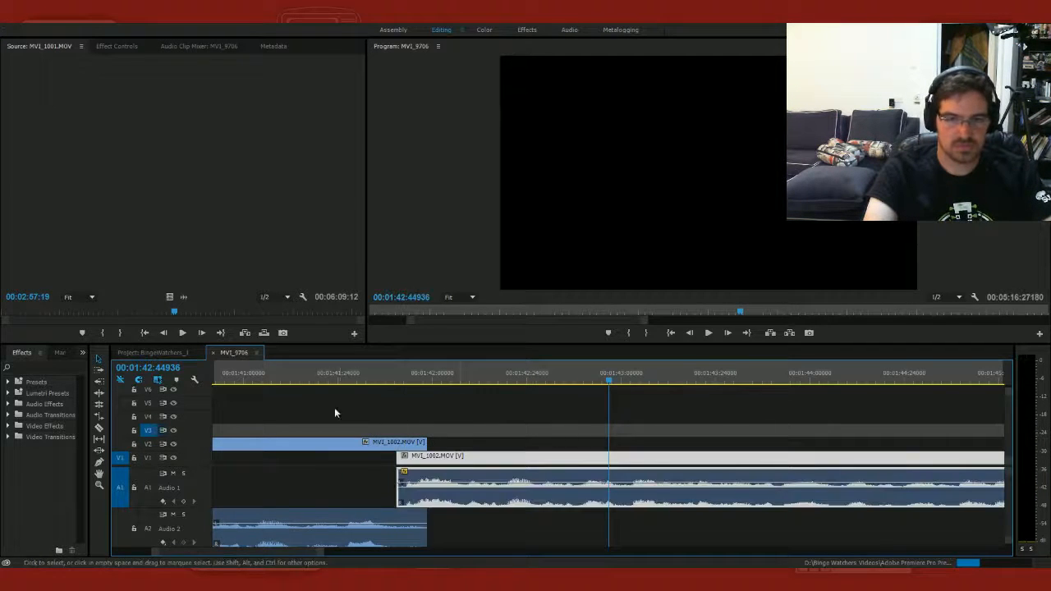
left_click(291, 373)
key("space")
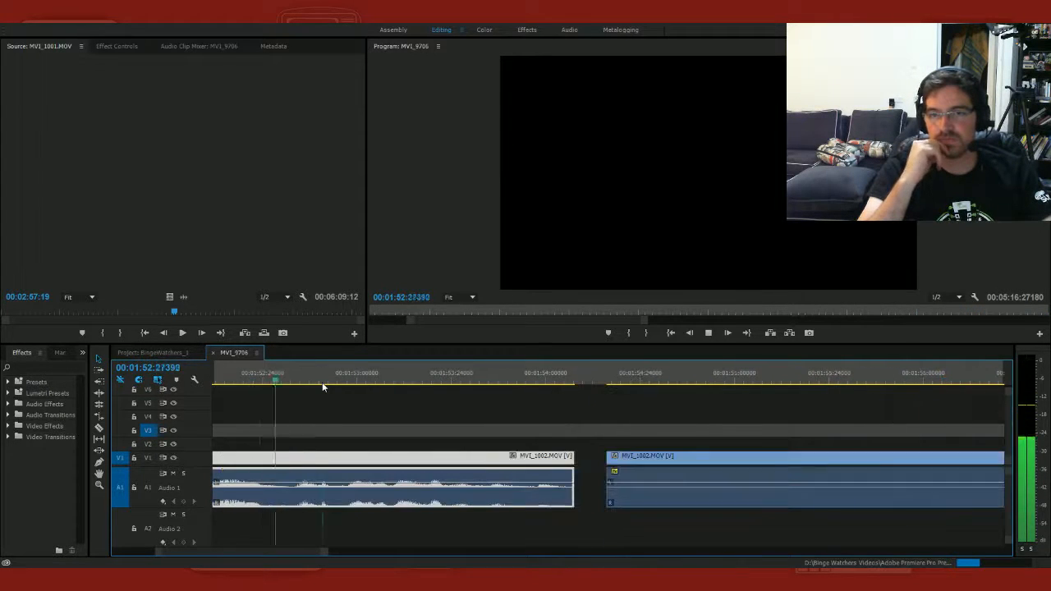
Step: Play the footage on from about 00:01:54 to about 00:02:17, listening for where the next usable take starts
key("space")
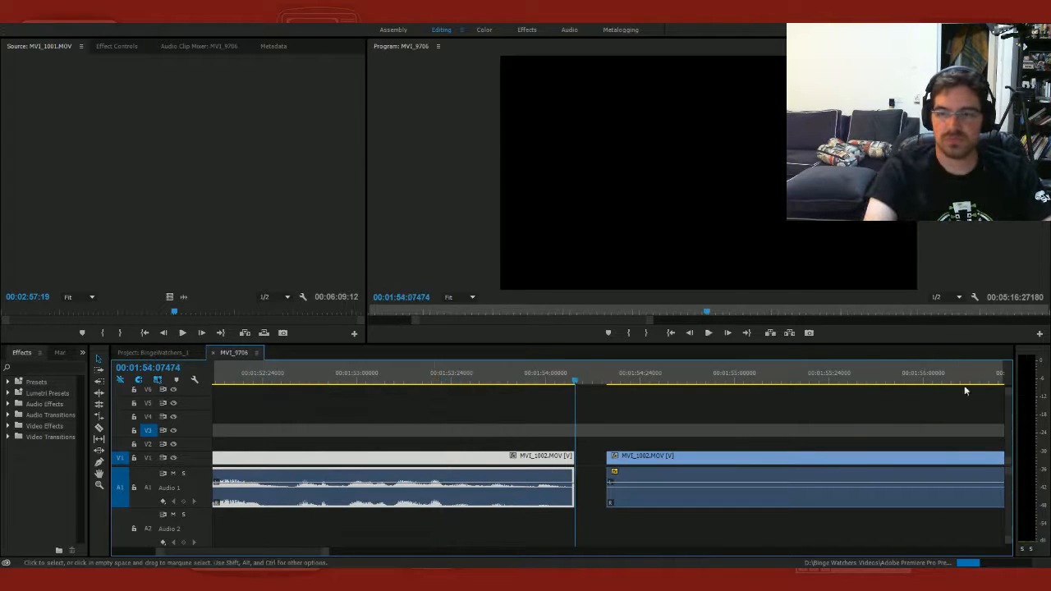
key("l")
key("l")
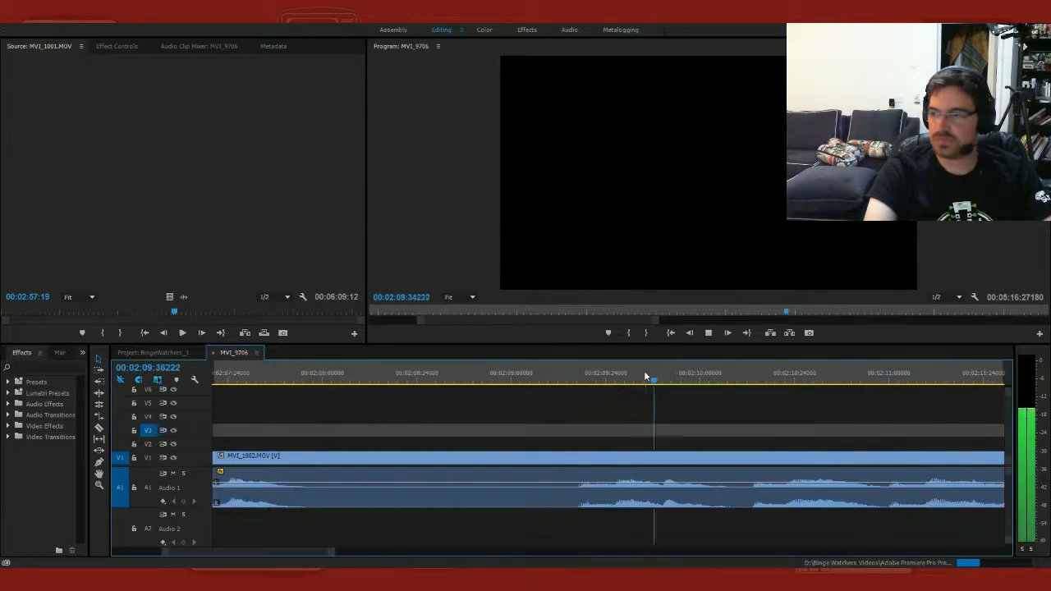
key("space")
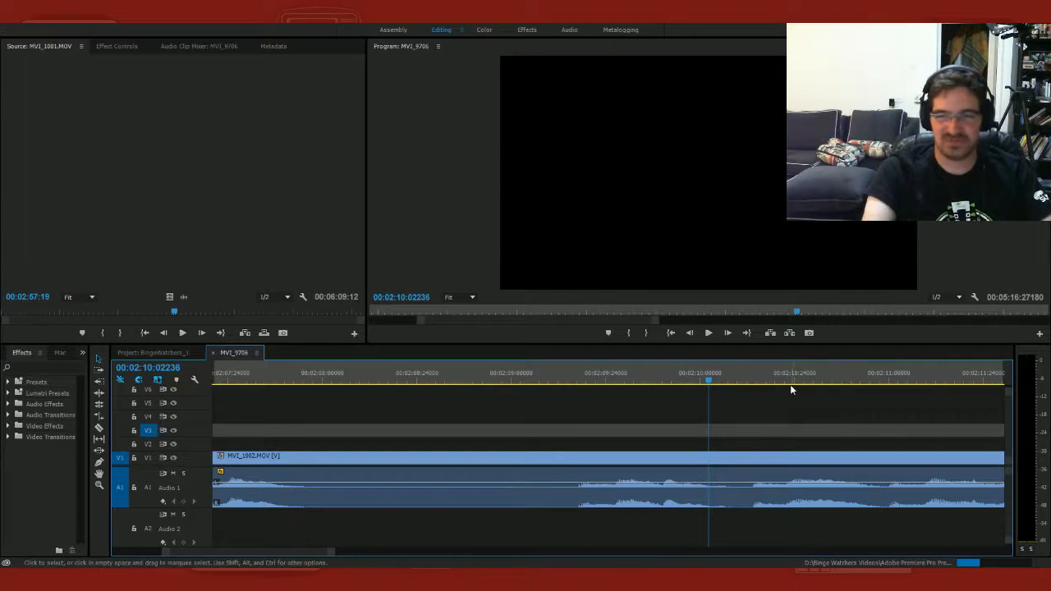
left_click(865, 376)
key("space")
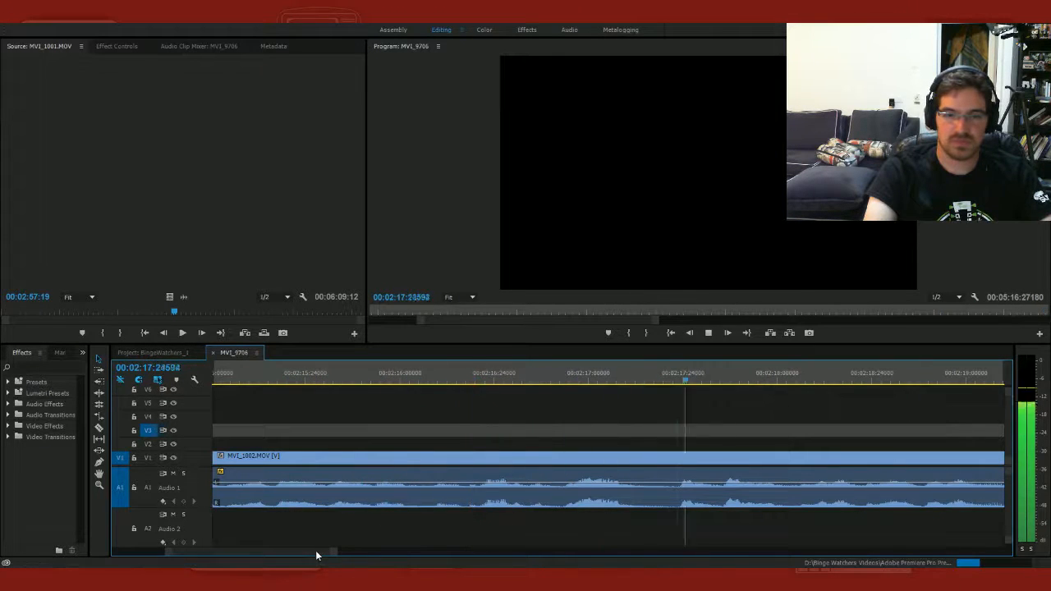
key("space")
Step: Cut MVI_1002.MOV at about 00:02:10:12717, where the take starts, and delete the unused section before it
scroll(318, 556, "up", 2)
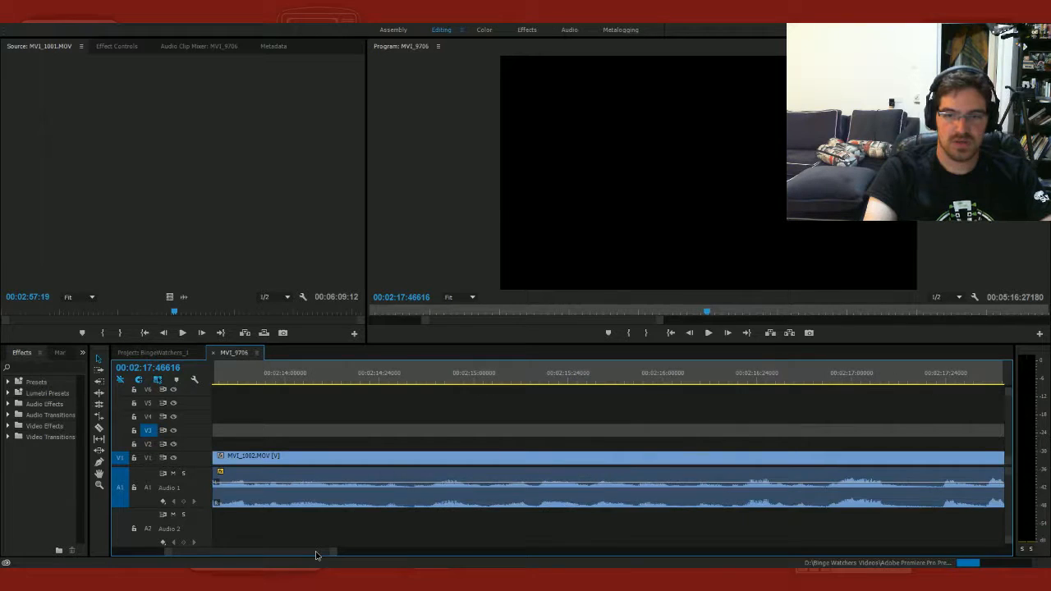
scroll(317, 556, "up", 3)
left_click(325, 378)
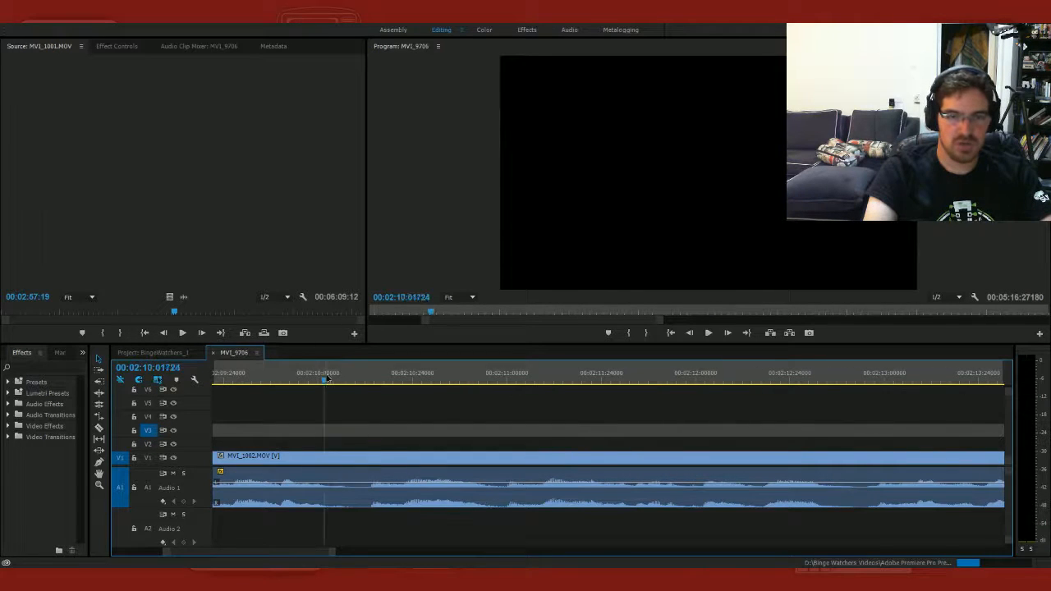
left_click_drag(325, 380, 368, 382)
key("ctrl+k")
left_click(339, 467)
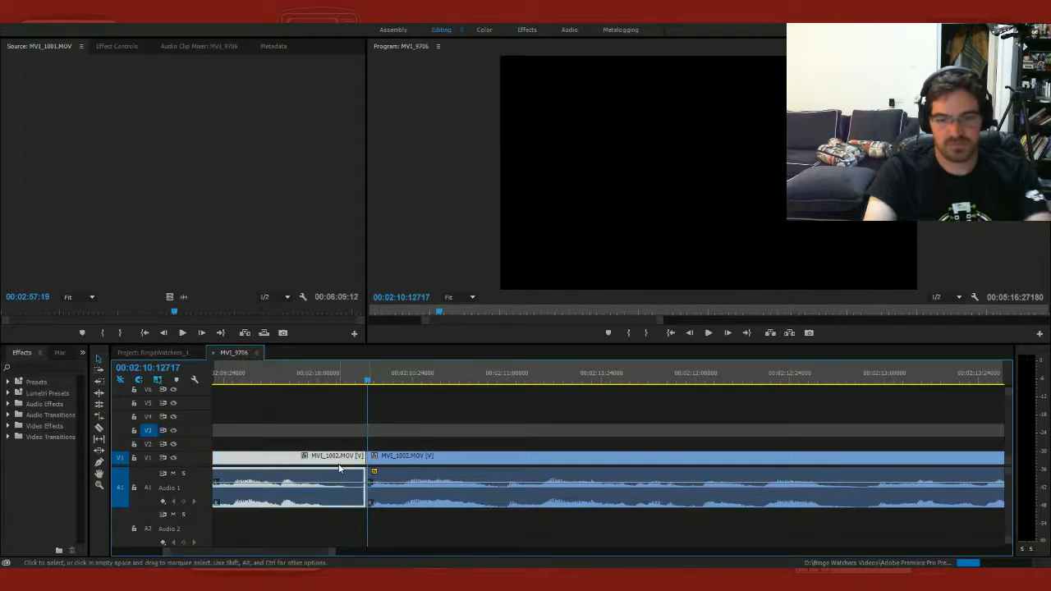
key("Delete")
Step: Close the gap left after the MVI_1002.MOV clip that ends at about 00:01:54
left_click_drag(280, 553, 272, 557)
left_click(588, 503)
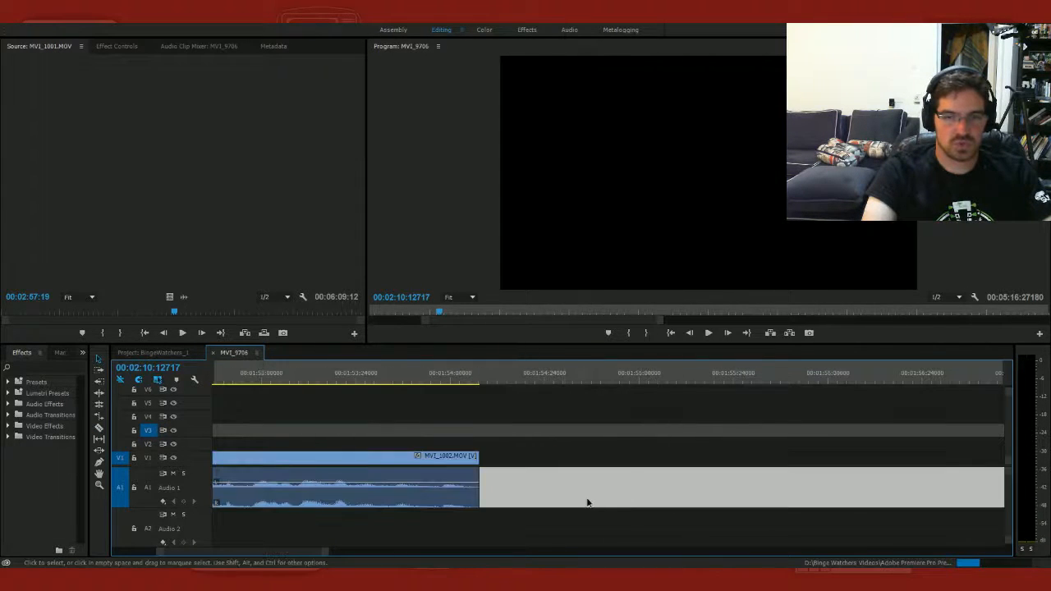
key("Delete")
Step: Move the final half second or so before the 00:01:54 join to V2 and Audio 2, and slide the following clip slightly under it
left_click_drag(446, 496, 420, 448)
left_click_drag(522, 465, 504, 463)
key("=")
left_click_drag(638, 462, 634, 464)
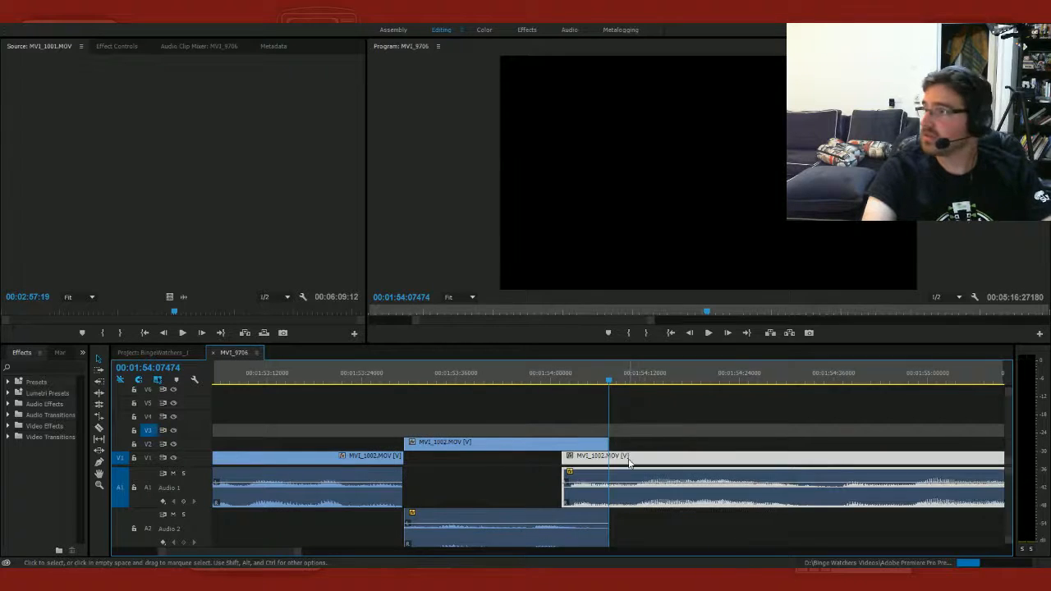
Step: Trim a fraction of a second off the start of the clip after the 00:01:54 join, keeping the overlap, and replay the transition
left_click(465, 372)
key("space")
left_click(401, 372)
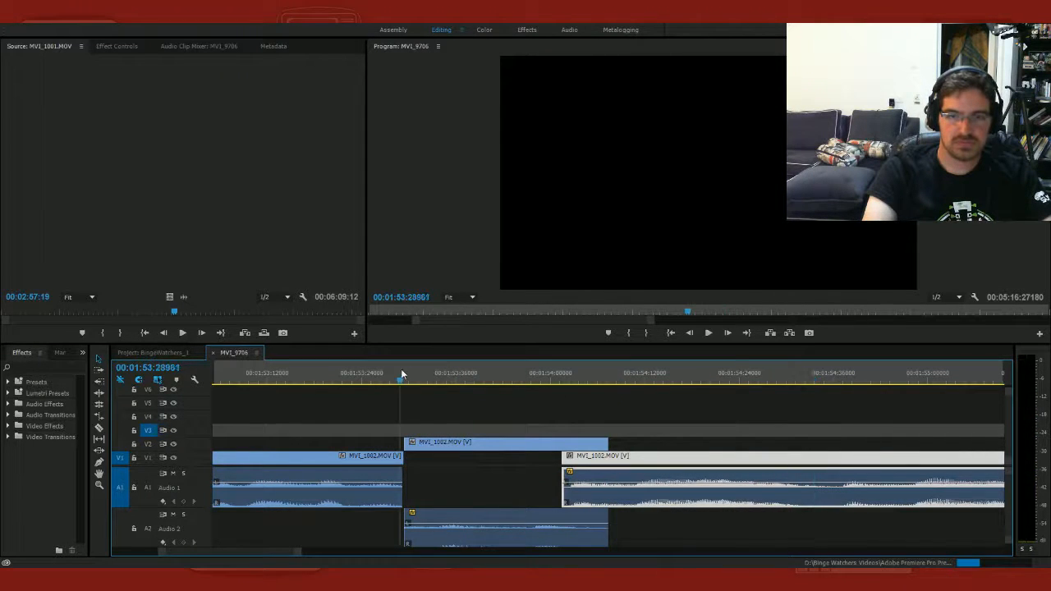
key("space")
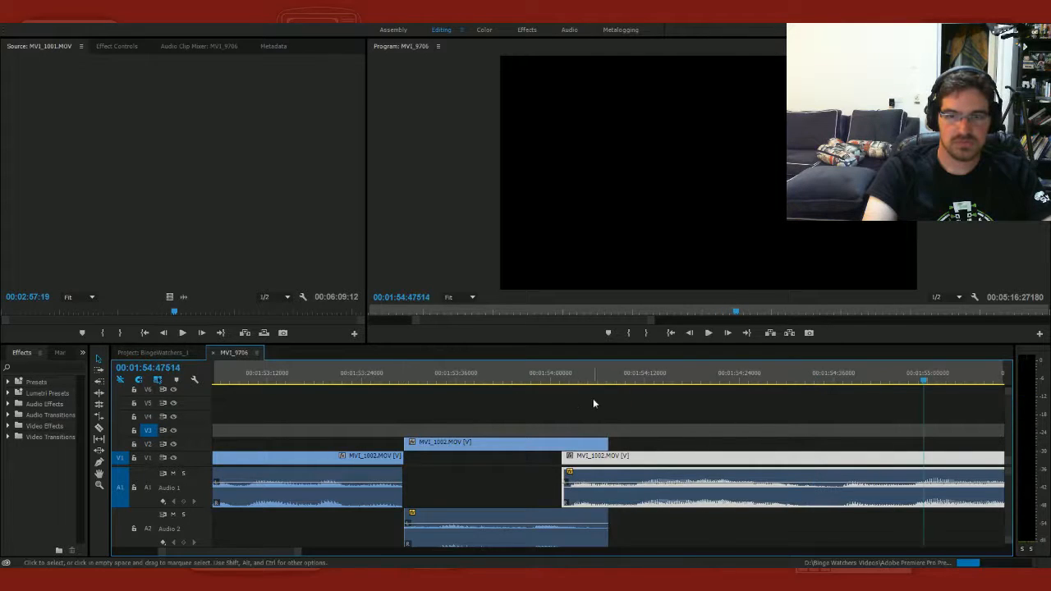
left_click_drag(780, 375, 842, 391)
mouse_move(564, 459)
left_mouse_down()
mouse_move(846, 467)
mouse_move(563, 474)
left_mouse_up()
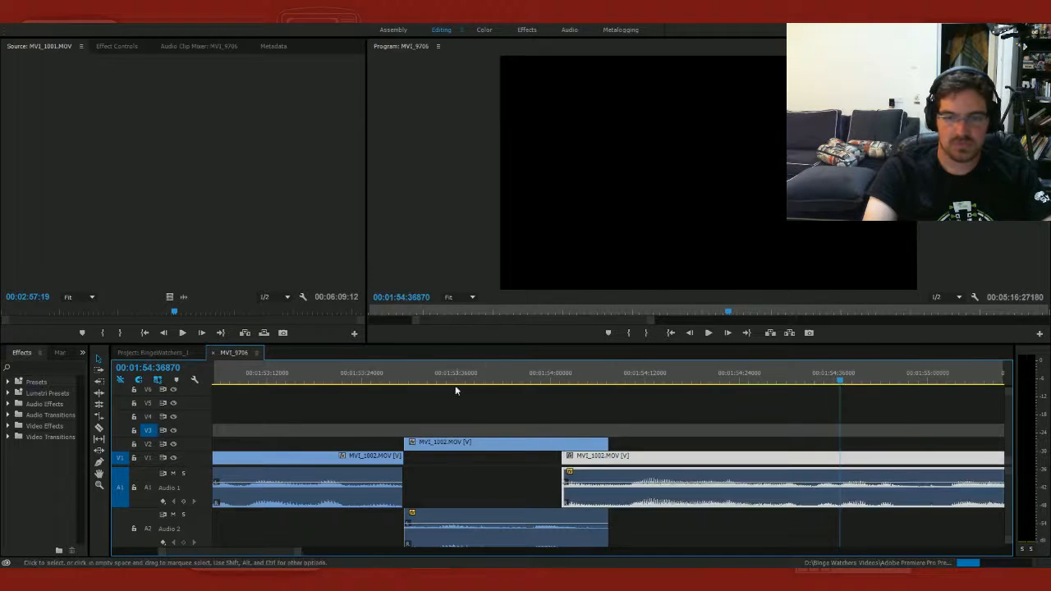
left_click(433, 377)
key("space")
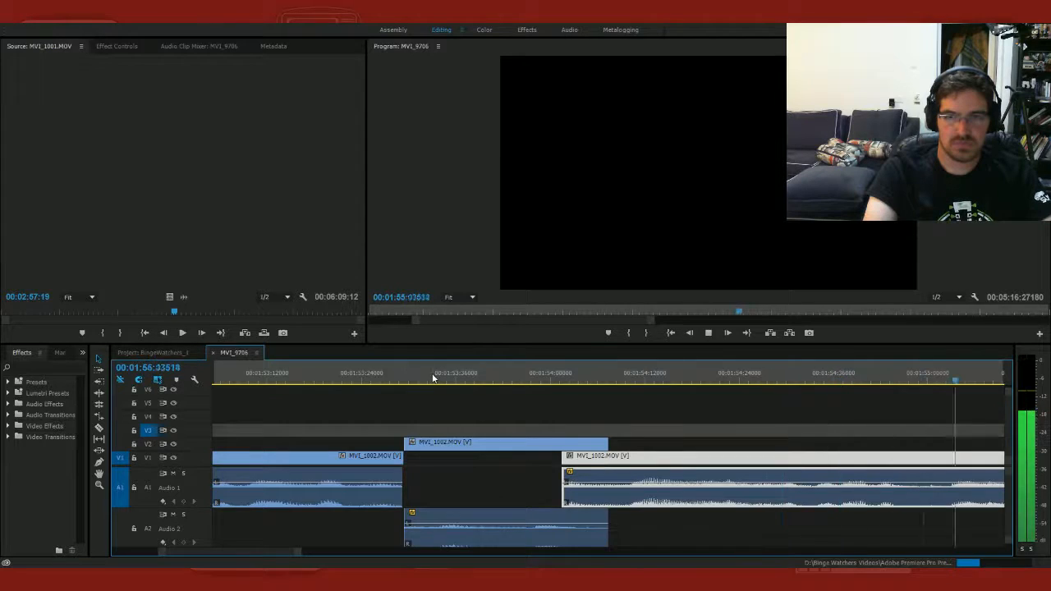
key("space")
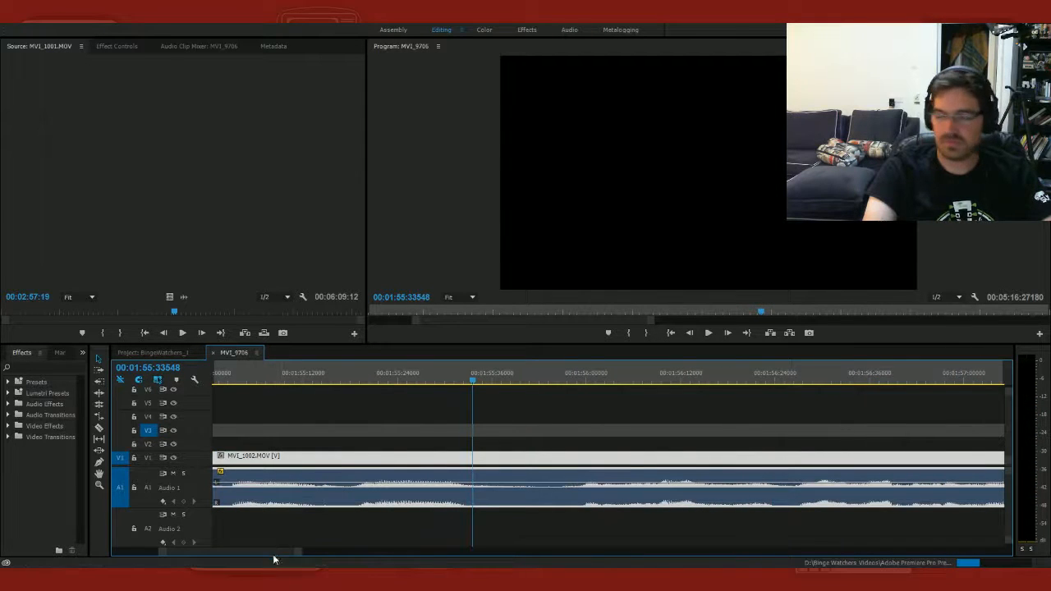
Step: Play the take on from about 00:01:53 and cut MVI_1002.MOV just after its speech fades out, at about 00:02:04:32000
scroll(264, 557, "up", 5)
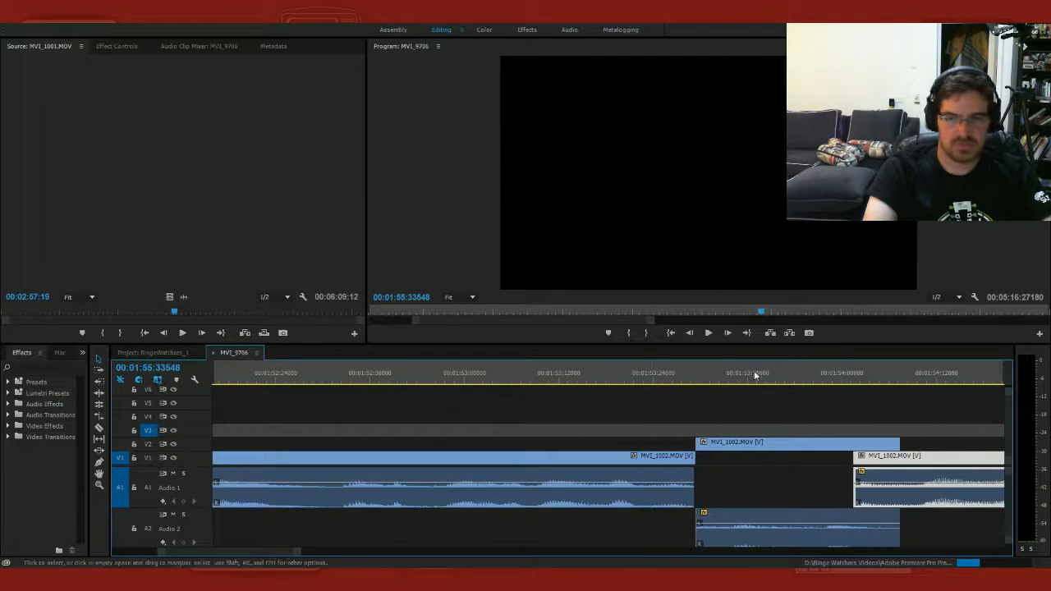
left_click(648, 376)
key("space")
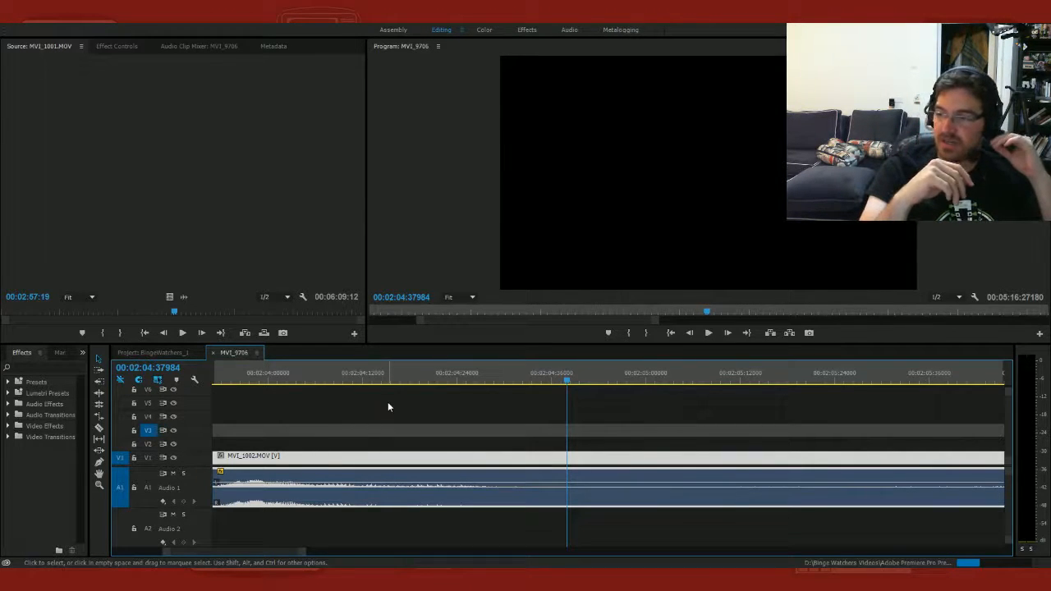
left_click(353, 382)
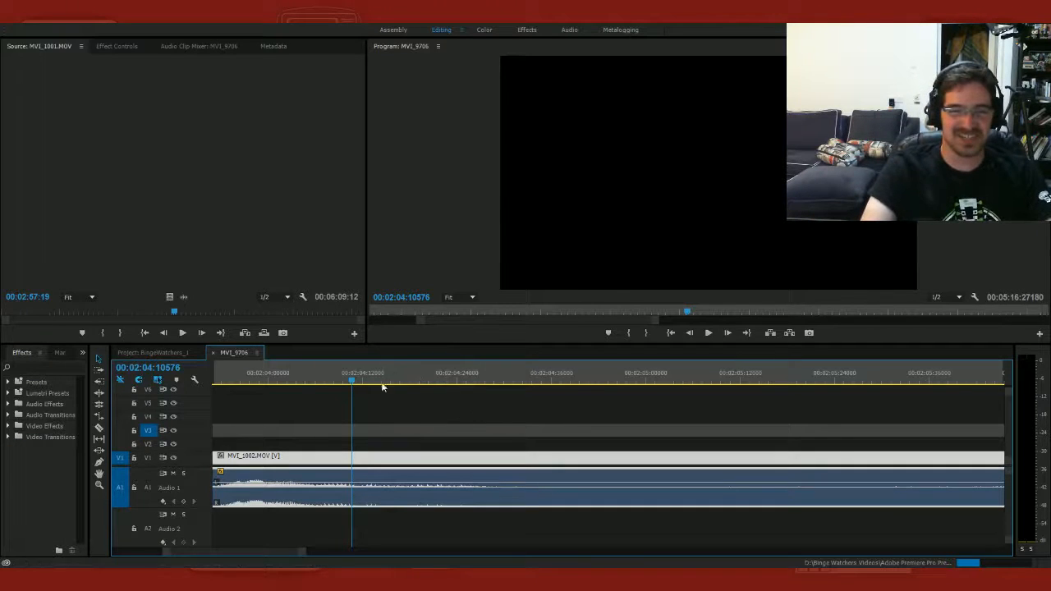
left_click(390, 377)
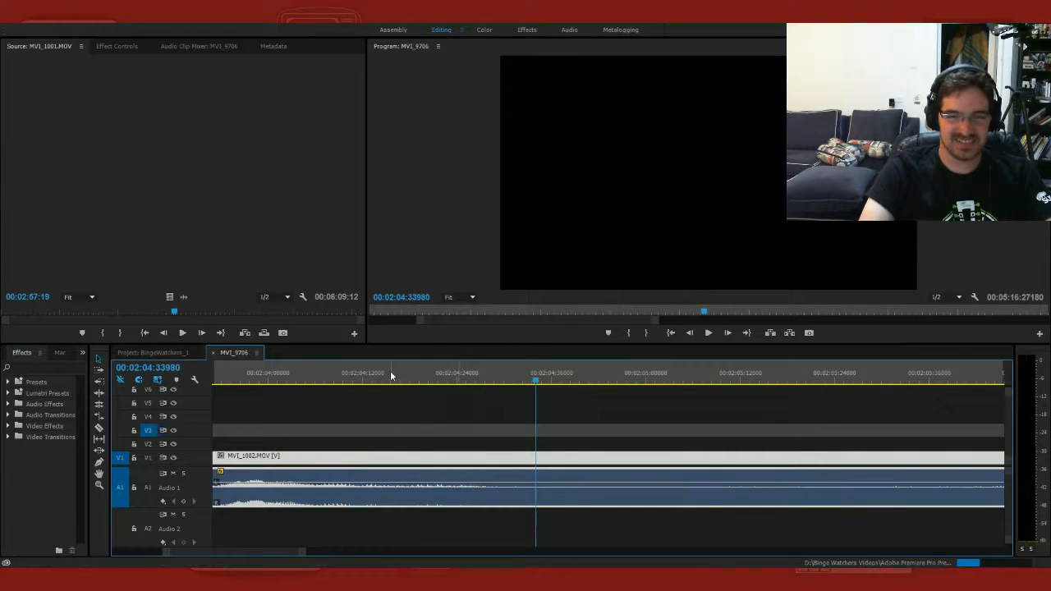
key("space")
key("space")
left_click_drag(490, 379, 517, 385)
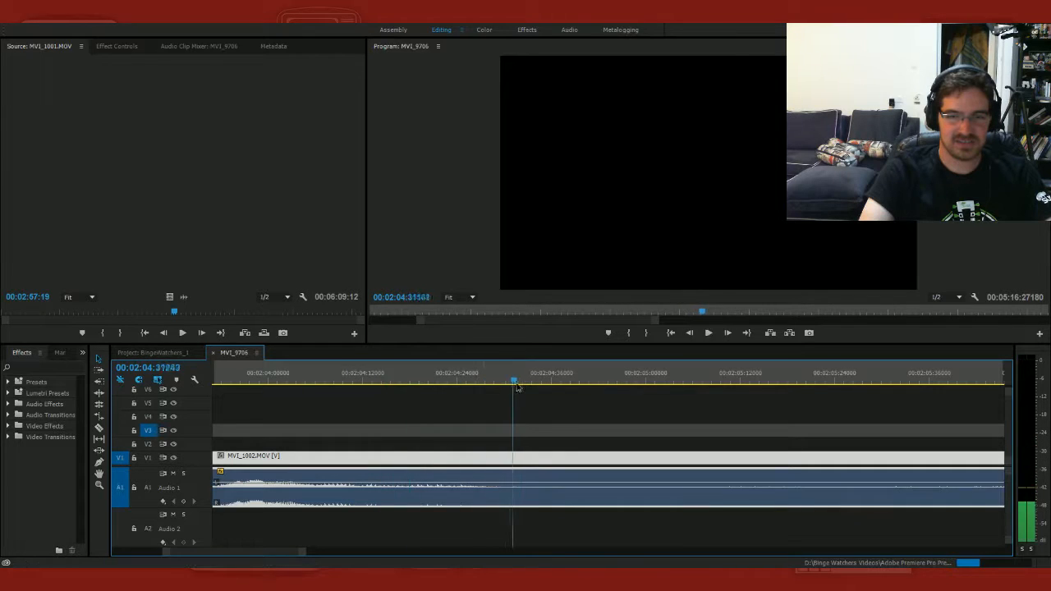
key("c")
left_click(516, 465)
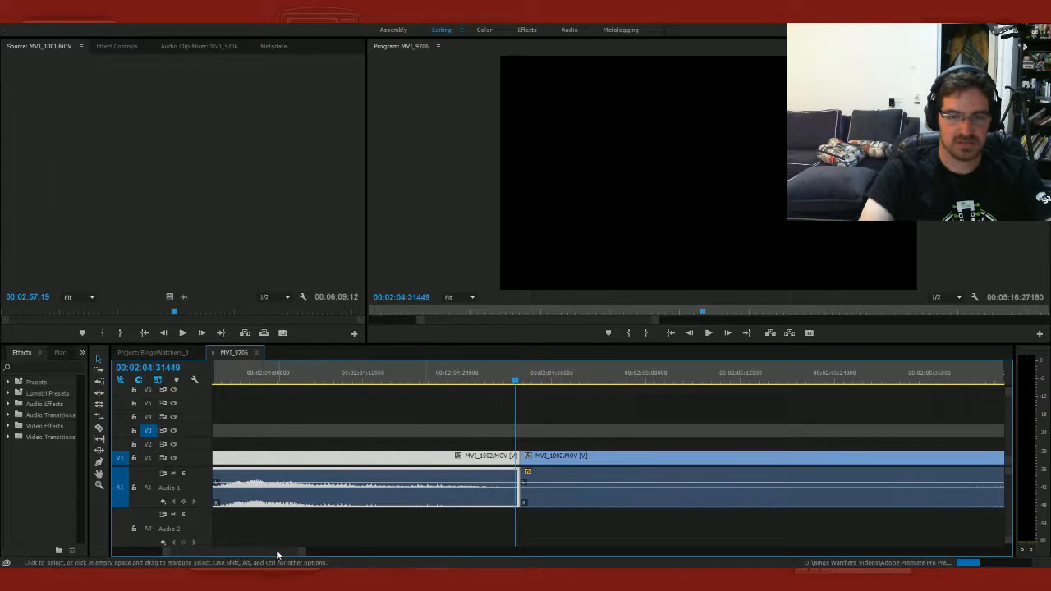
Step: Replay the overlapped join around 00:01:53 and the take after it up to about 00:01:58 to check the transition
scroll(275, 554, "up", 5)
scroll(274, 556, "up", 6)
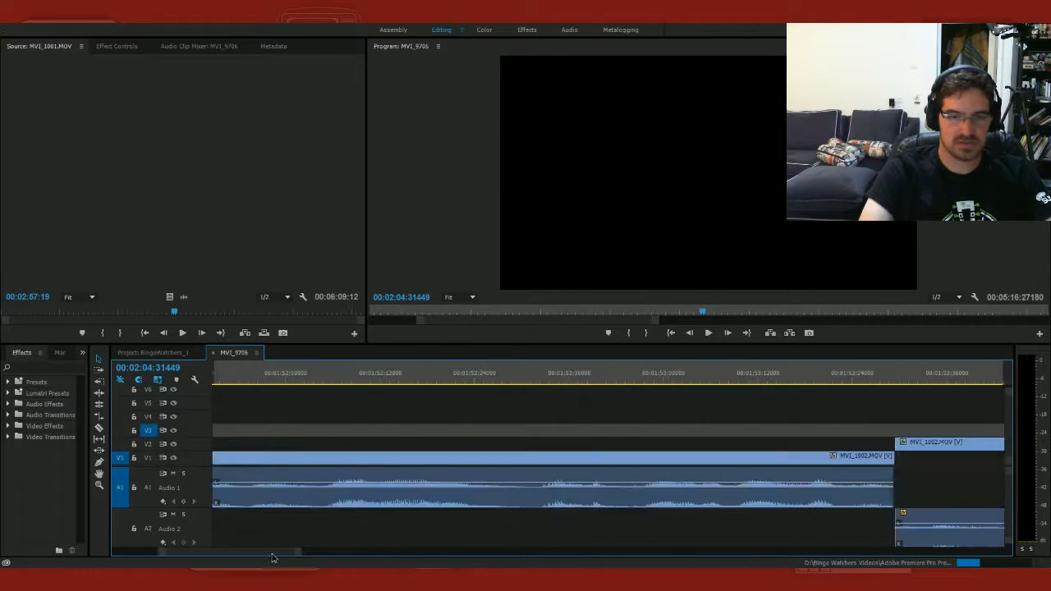
left_click(397, 373)
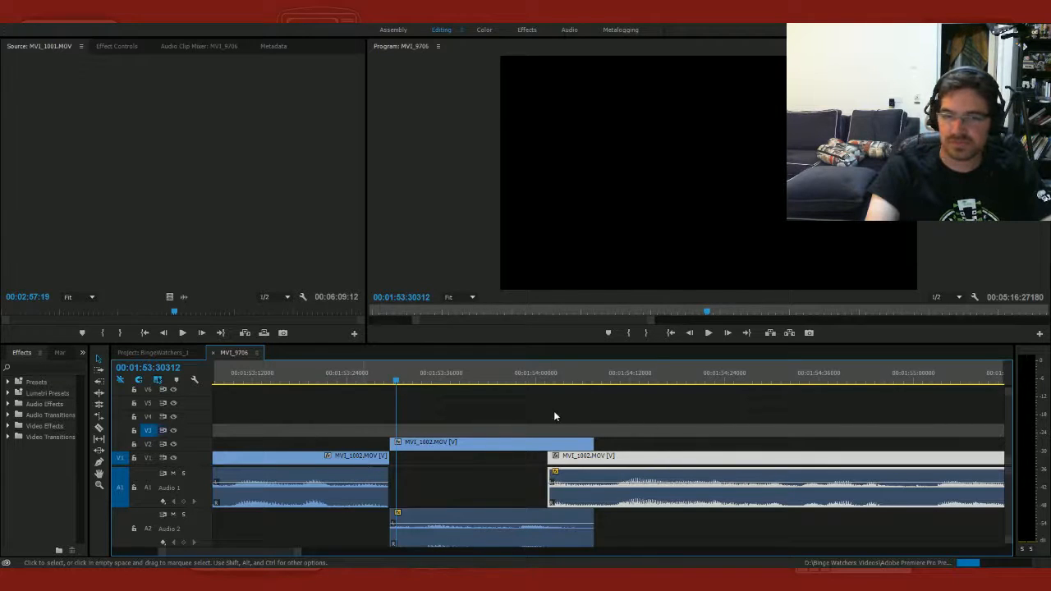
left_click(474, 368)
key("space")
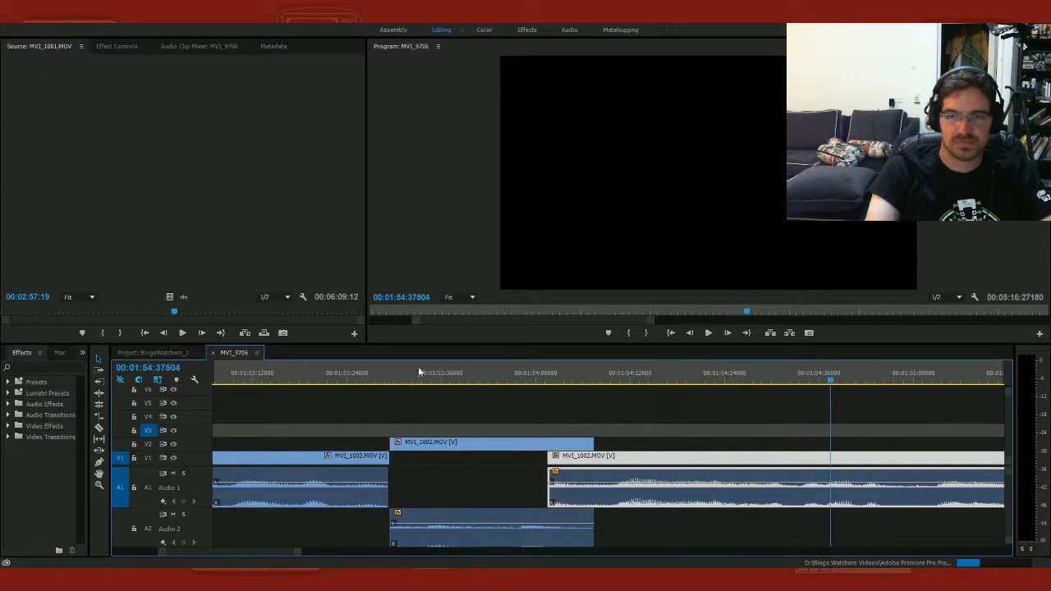
left_click(304, 369)
key("space")
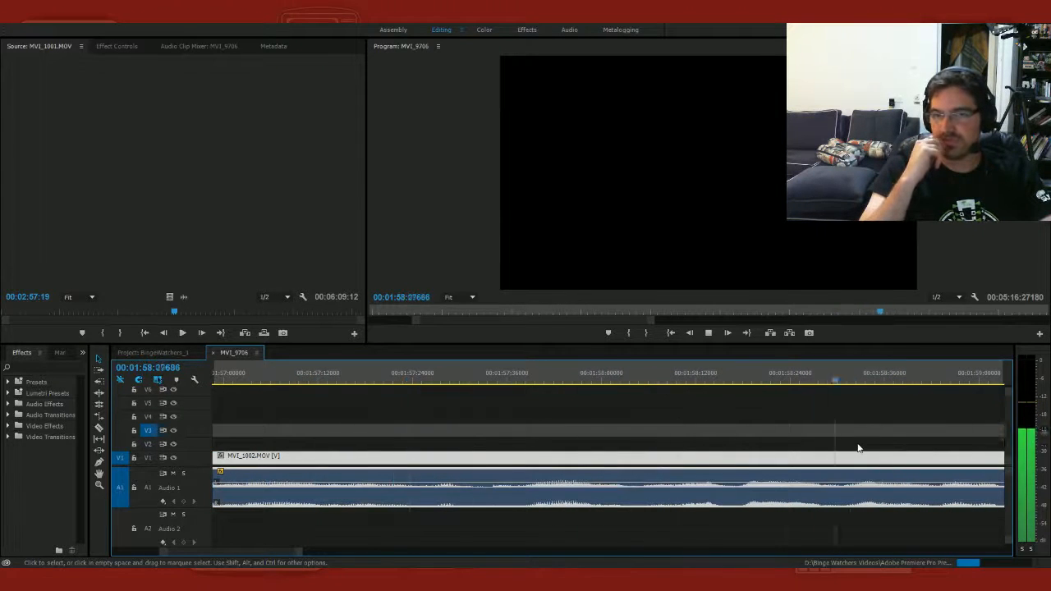
key("space")
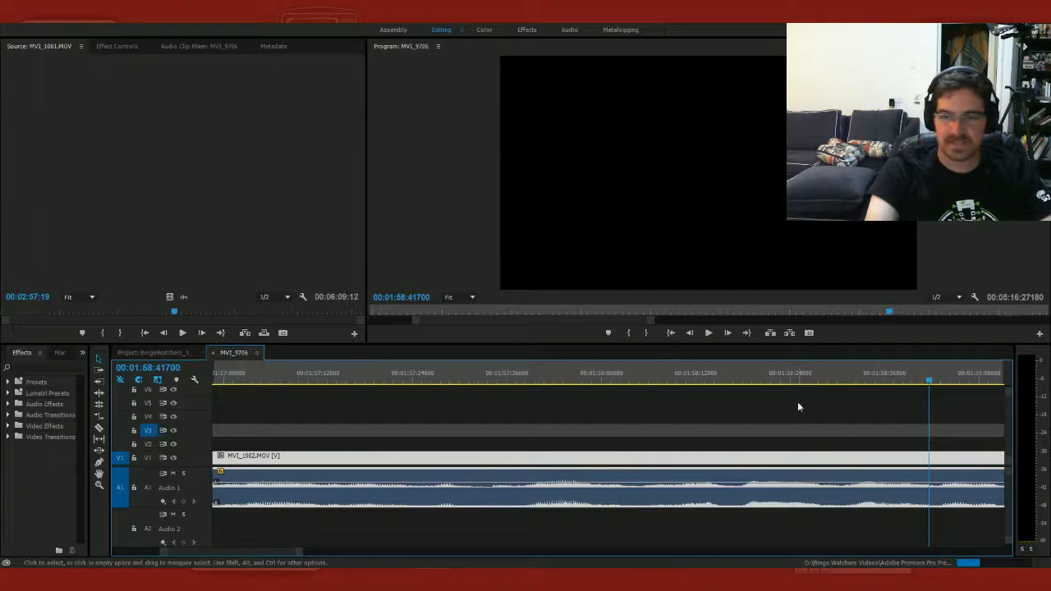
Step: Play MVI_1002.MOV on from about 00:01:57 past the 00:02:04 cut and skim ahead to about 00:02:25 for where the speech resumes
left_click(659, 371)
key("space")
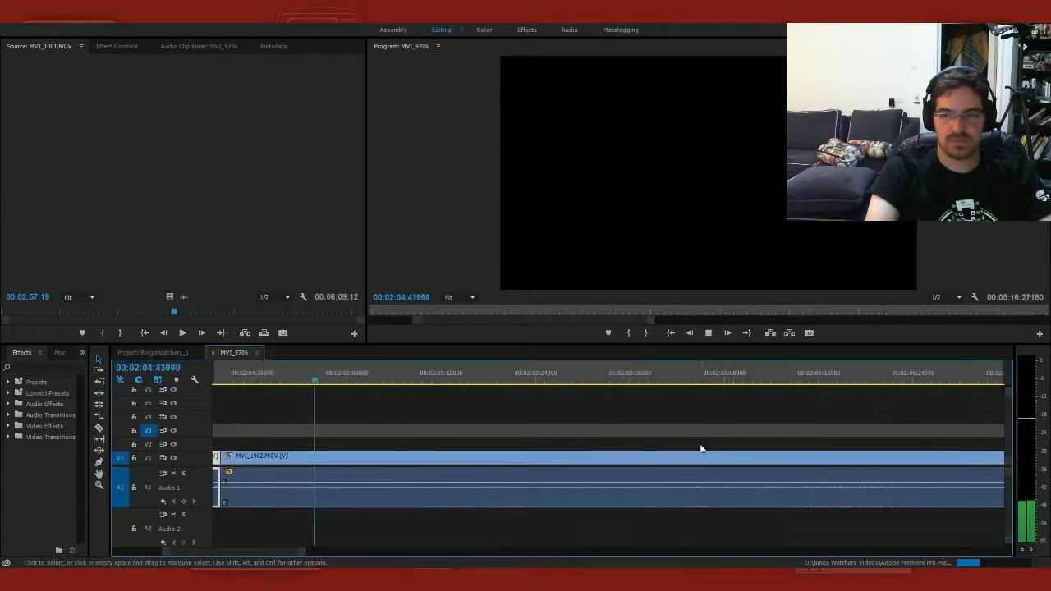
key("space")
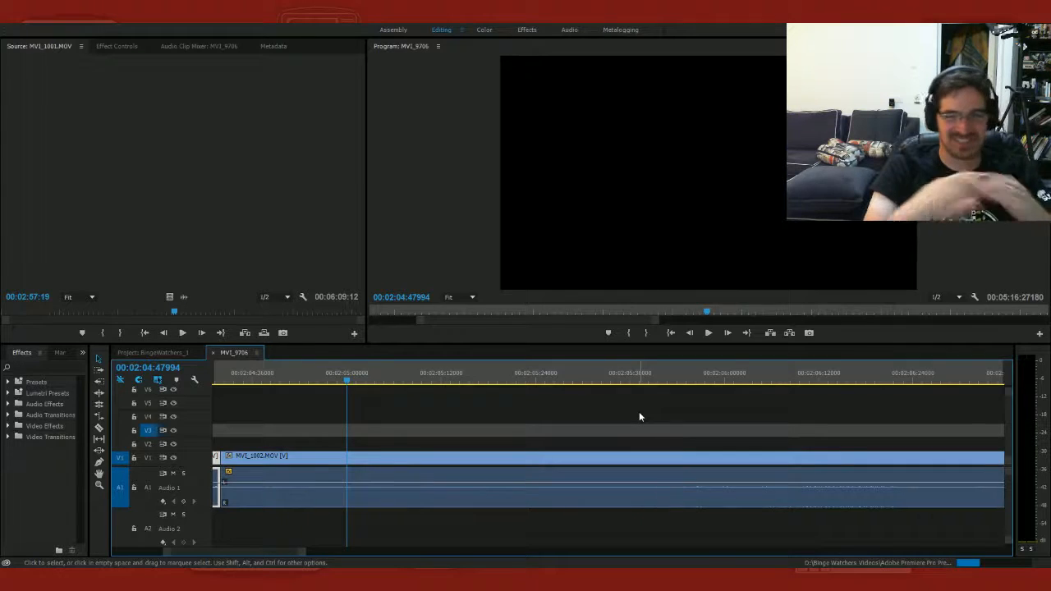
left_click(964, 376)
key("space")
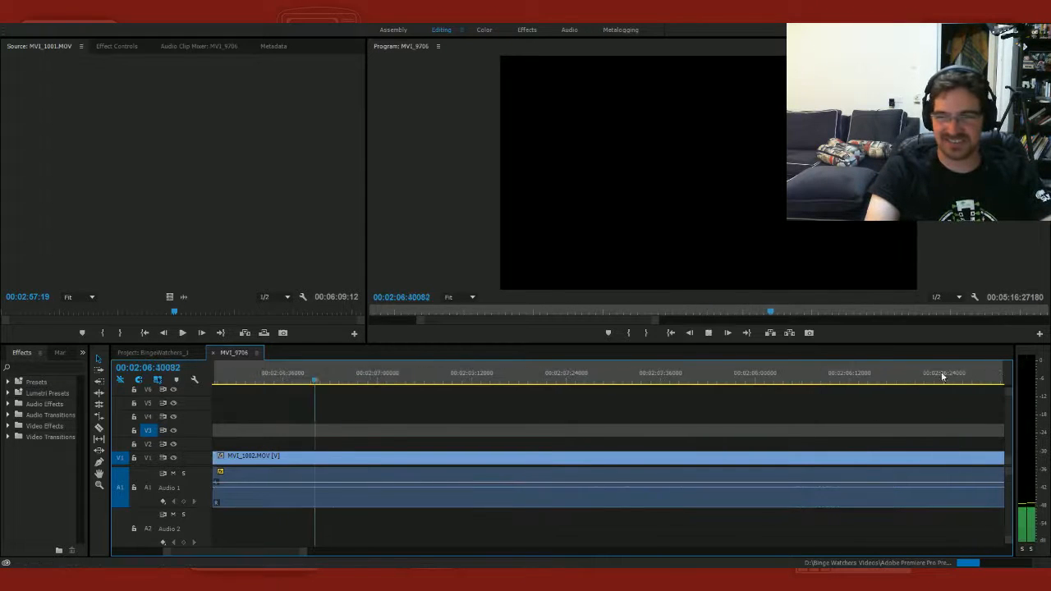
left_click(891, 380)
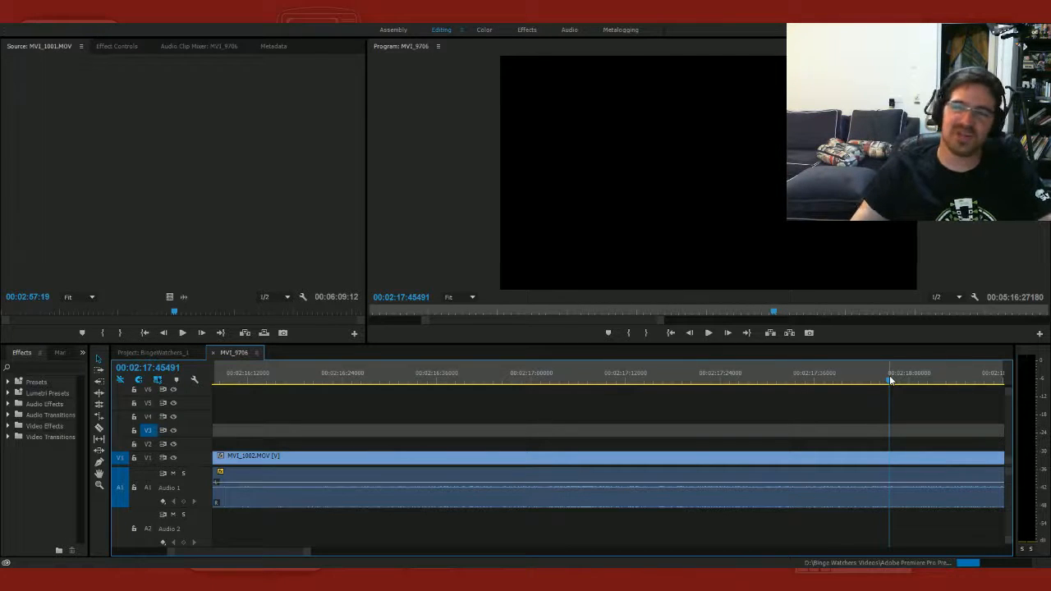
key("space")
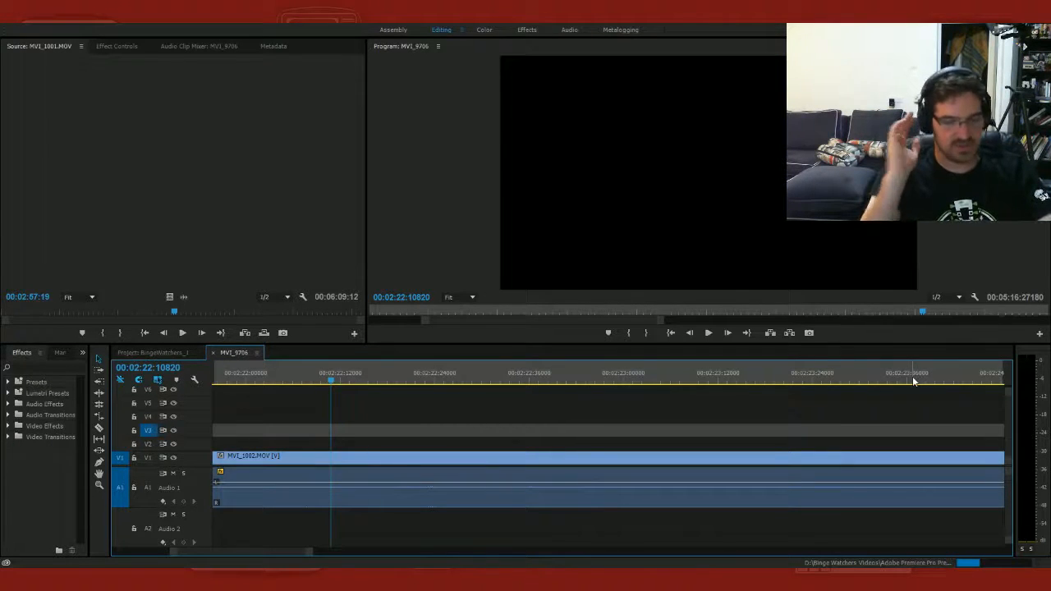
left_click(961, 372)
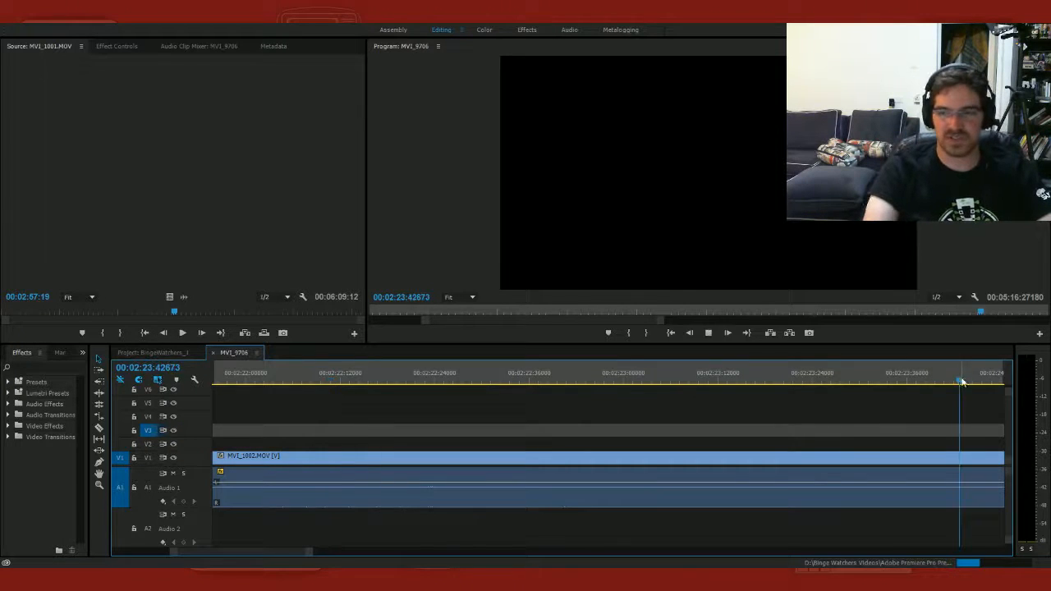
key("space")
key("space")
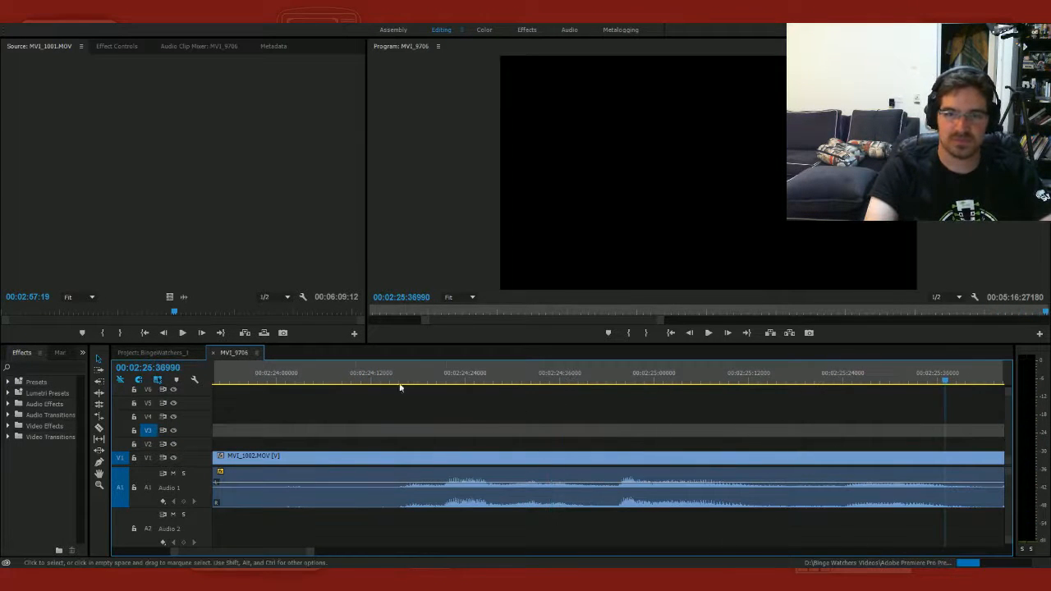
Step: Cut MVI_1002.MOV just before the speech starts at about 00:02:24:15 and delete the unused piece before it
left_click_drag(371, 376, 399, 385)
key("ctrl+k")
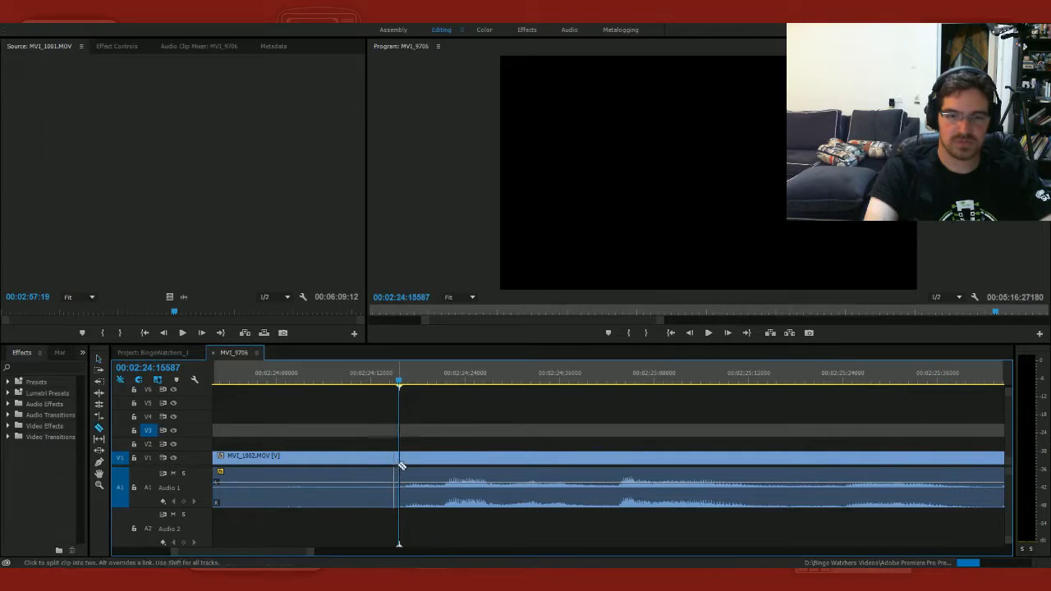
left_click(372, 473)
key("Delete")
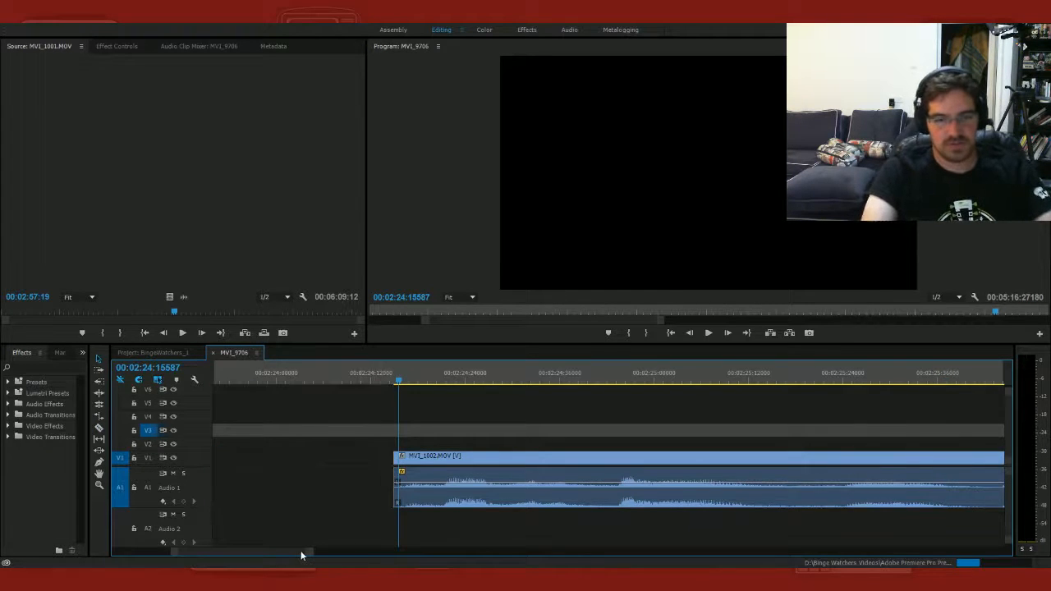
Step: Close the gap after the clip ending at about 00:02:04:32 so the next take joins it
scroll(328, 550, "left", 10)
scroll(293, 556, "right", 10)
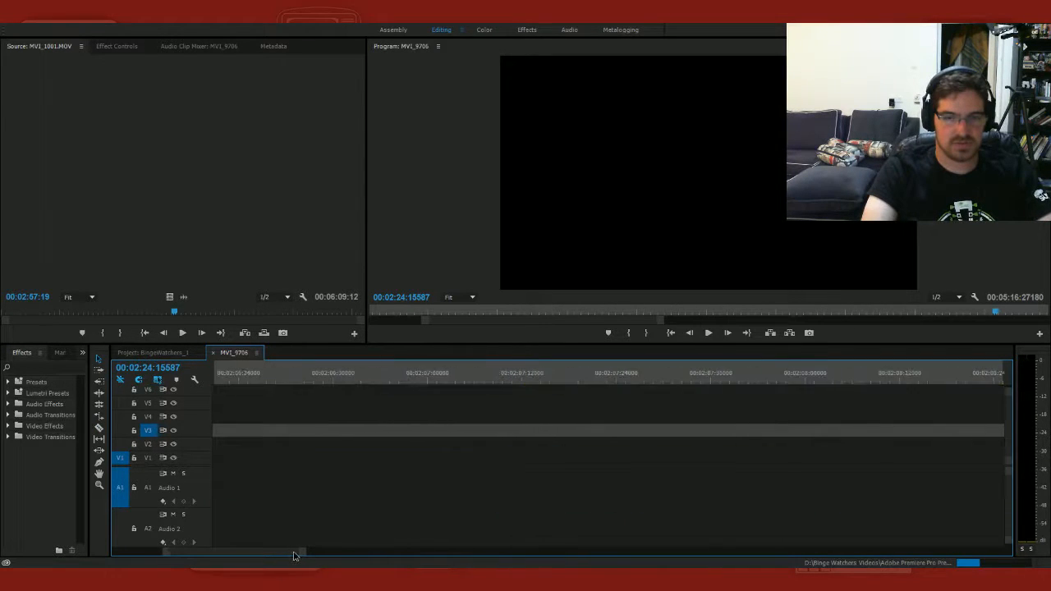
left_click(594, 495)
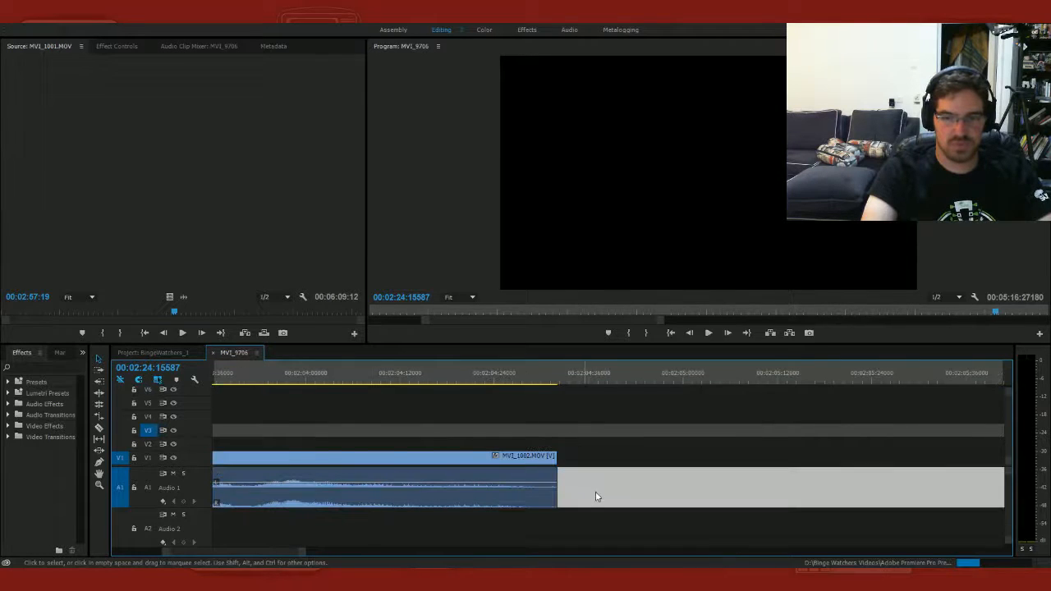
key("Delete")
Step: Split off the clip's end from about 00:02:04:12, move that piece to V2 and Audio 2, and slide the following clip slightly under it
left_click(399, 485)
key("v")
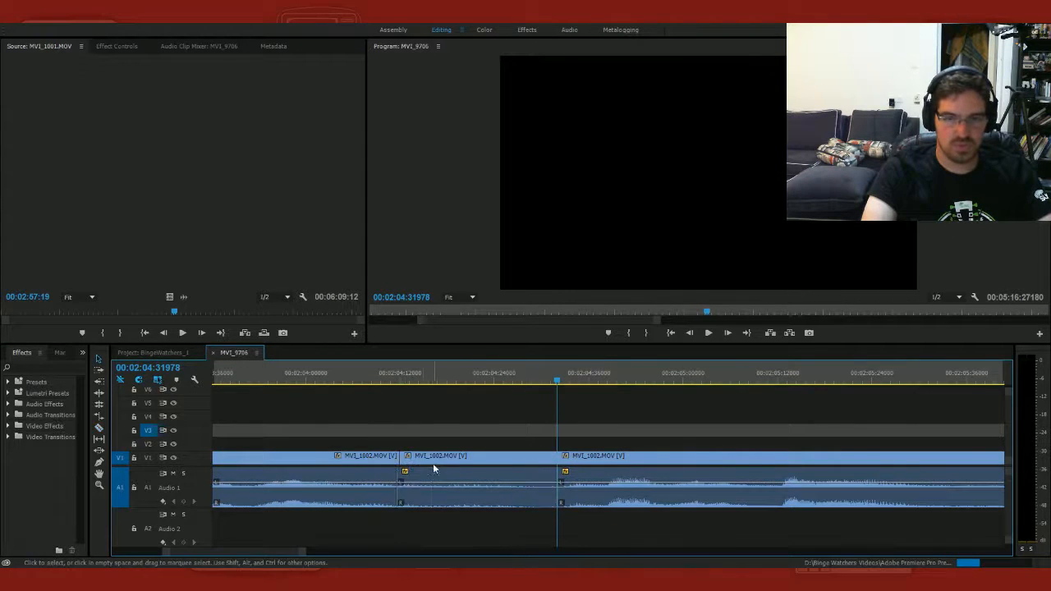
left_click(435, 460)
left_click_drag(443, 500, 443, 542)
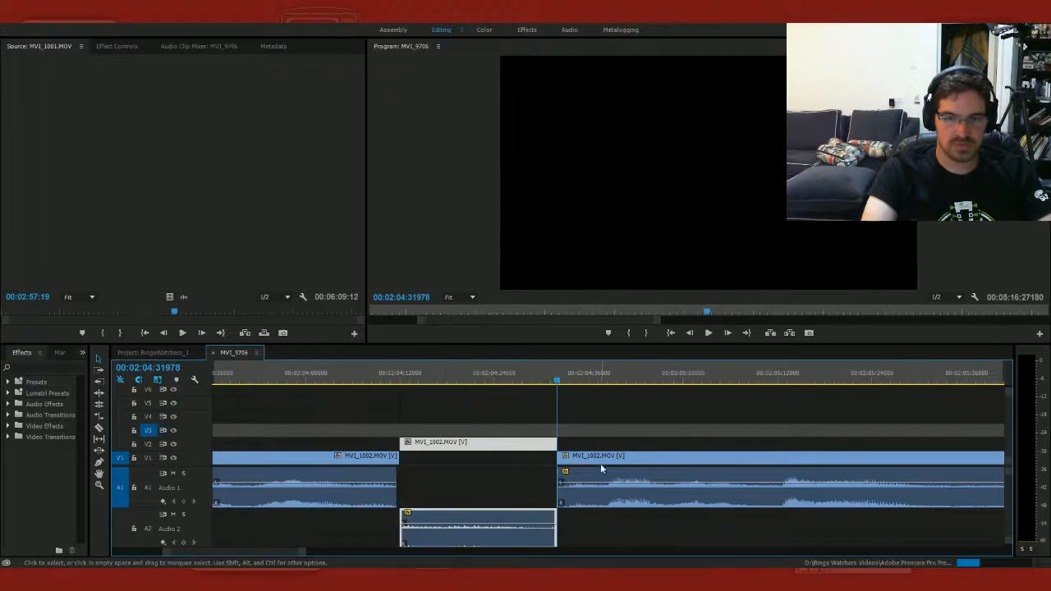
left_click_drag(601, 457, 556, 466)
Step: Replay the overlapped join around 00:02:04 and slide the following clip slightly earlier
left_click(321, 377)
key("space")
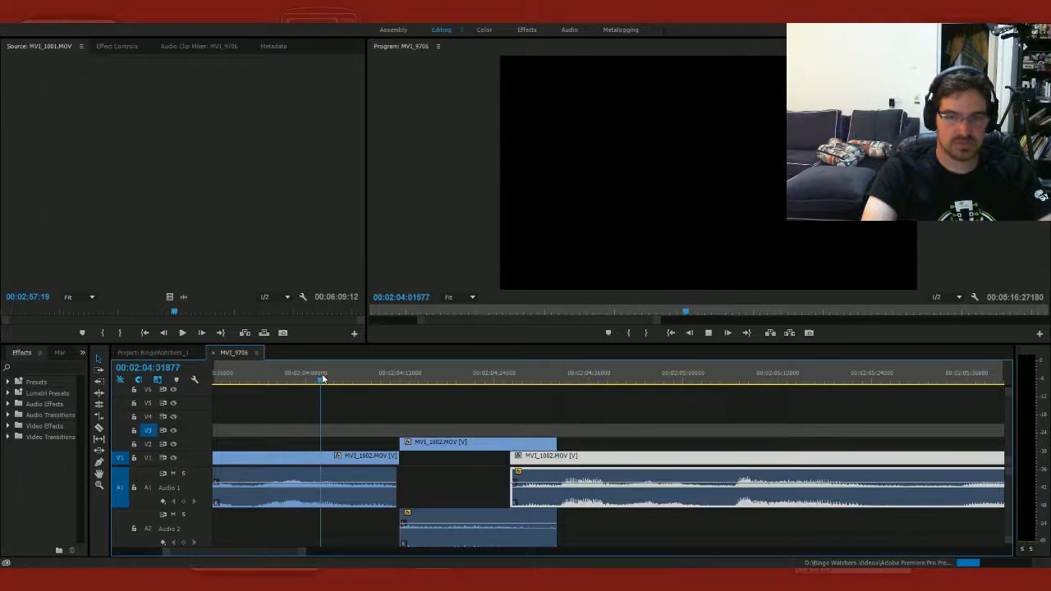
key("space")
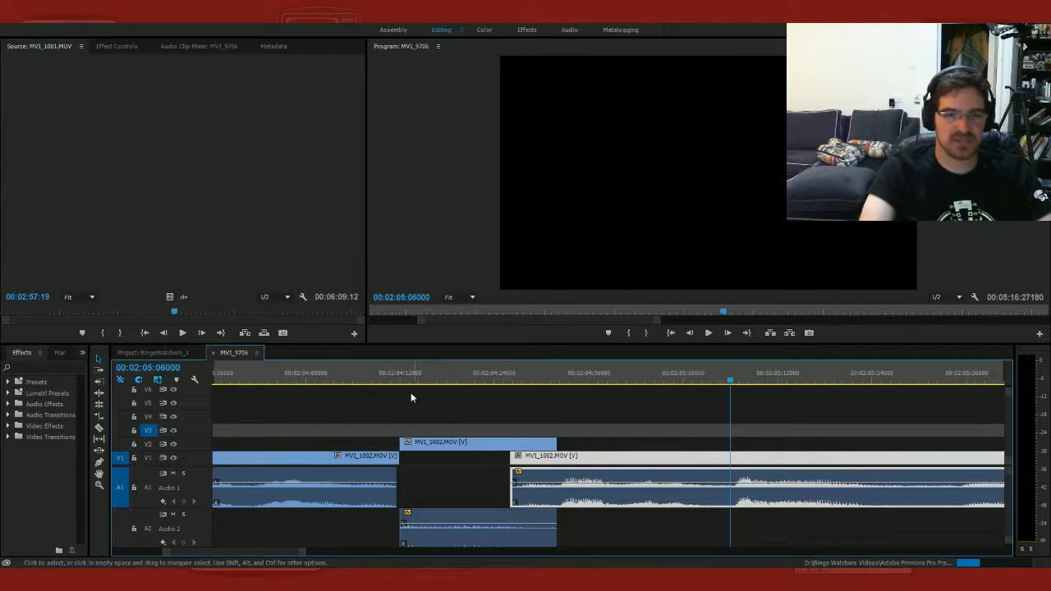
left_click(271, 377)
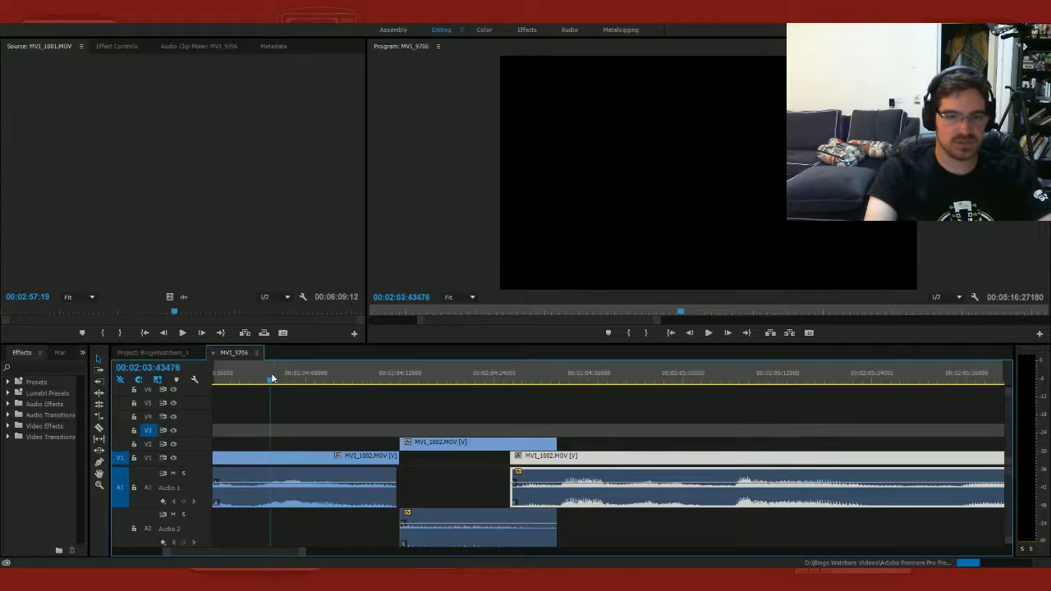
key("space")
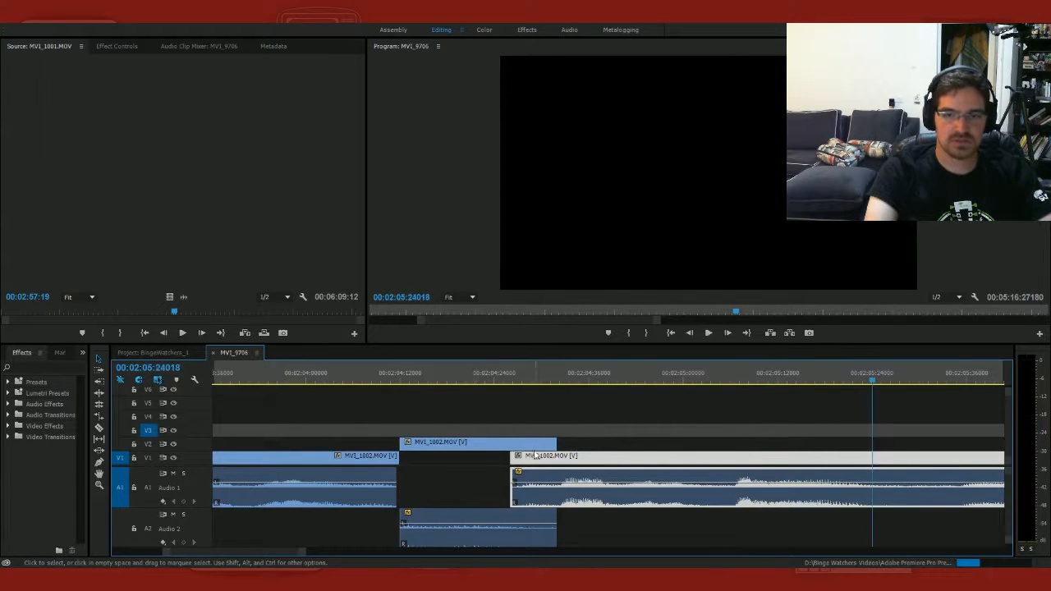
left_click_drag(534, 456, 518, 455)
Step: Play the take on from about 00:02:03 and cut MVI_1002.MOV just after its speech fades out, at about 00:02:24:20
left_click(275, 374)
key("space")
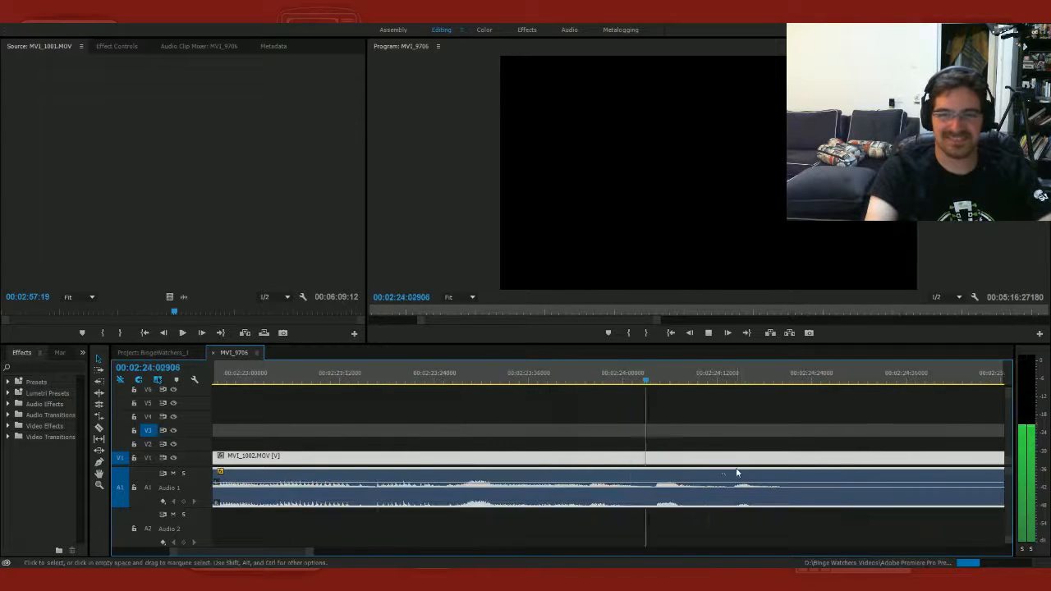
key("space")
key("c")
left_click(795, 486)
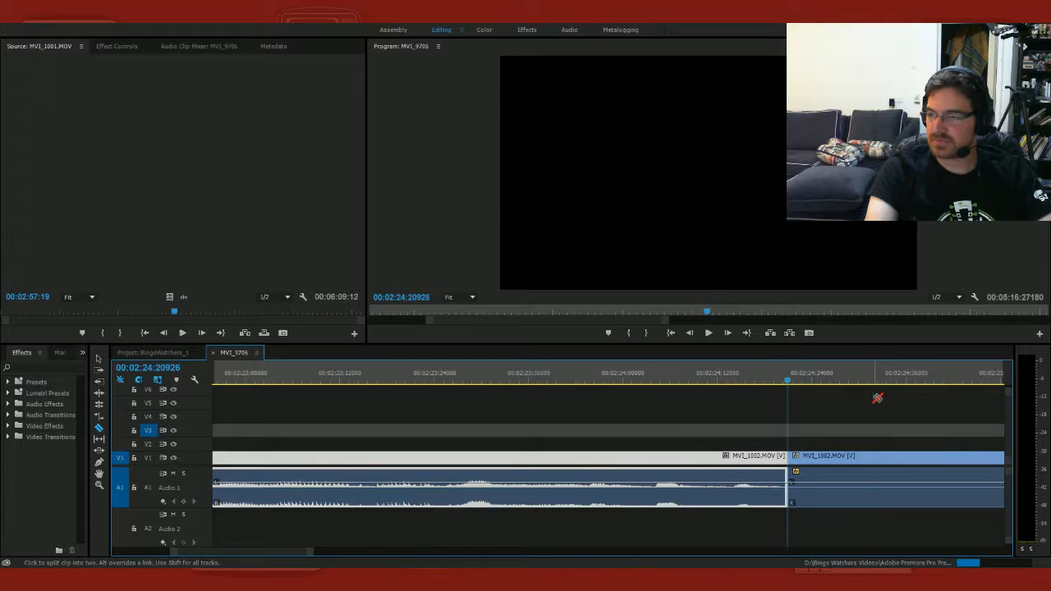
Step: Skim the footage after the 00:02:24:20 cut up to about 00:02:34, and go back to the cut
left_click(920, 380)
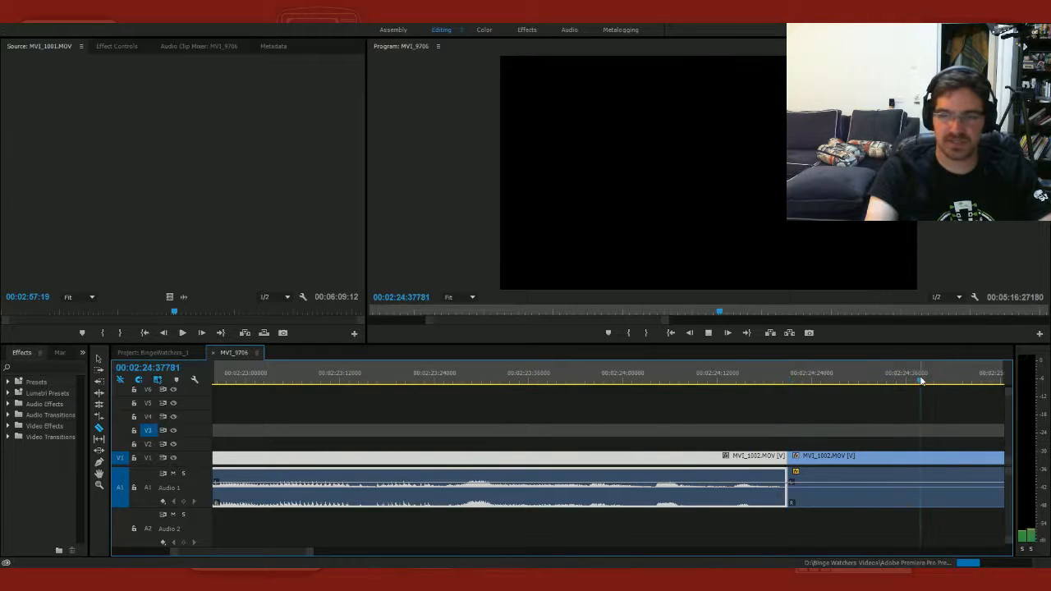
key("space")
left_click(916, 380)
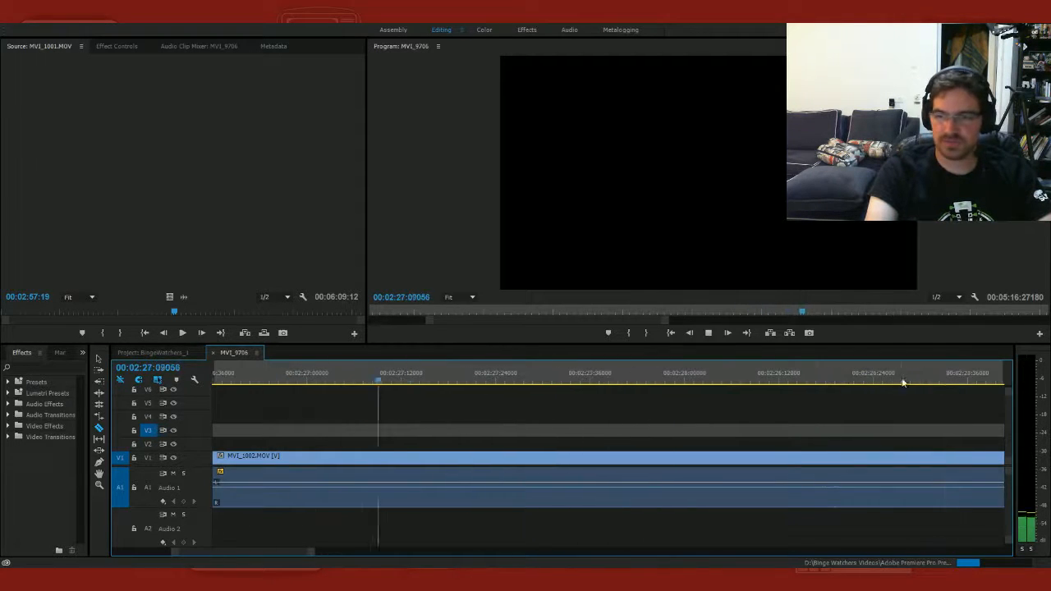
left_click(907, 380)
left_click(912, 378)
left_click(911, 378)
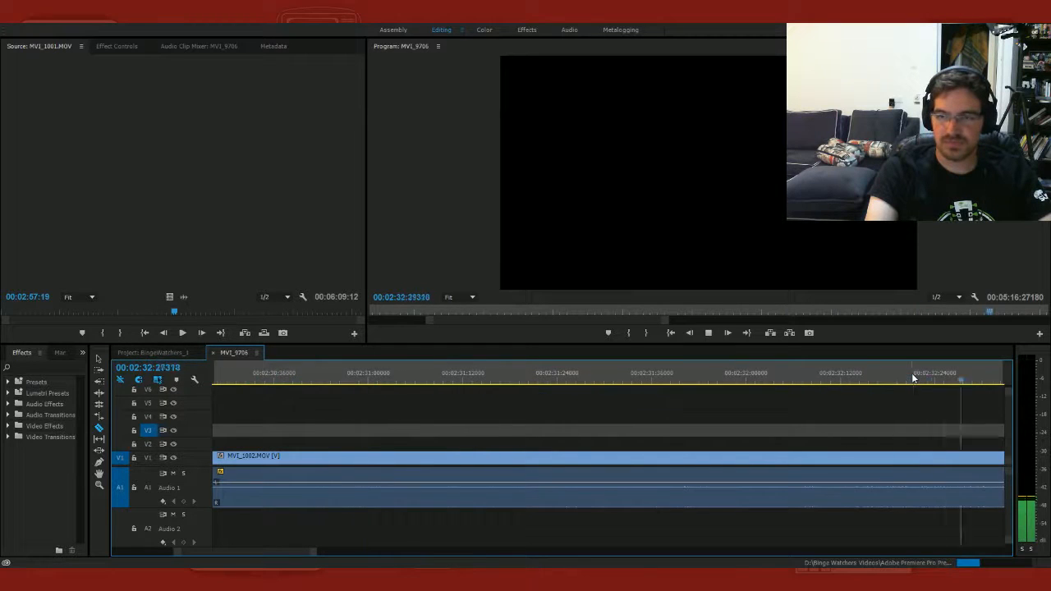
left_click(911, 379)
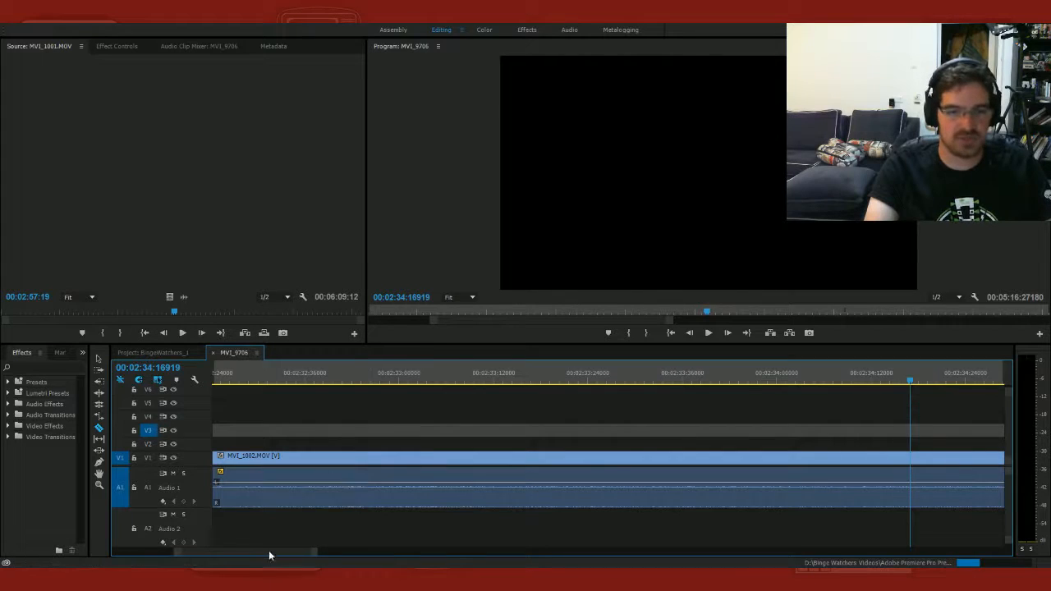
left_click_drag(271, 555, 268, 556)
left_click(704, 458)
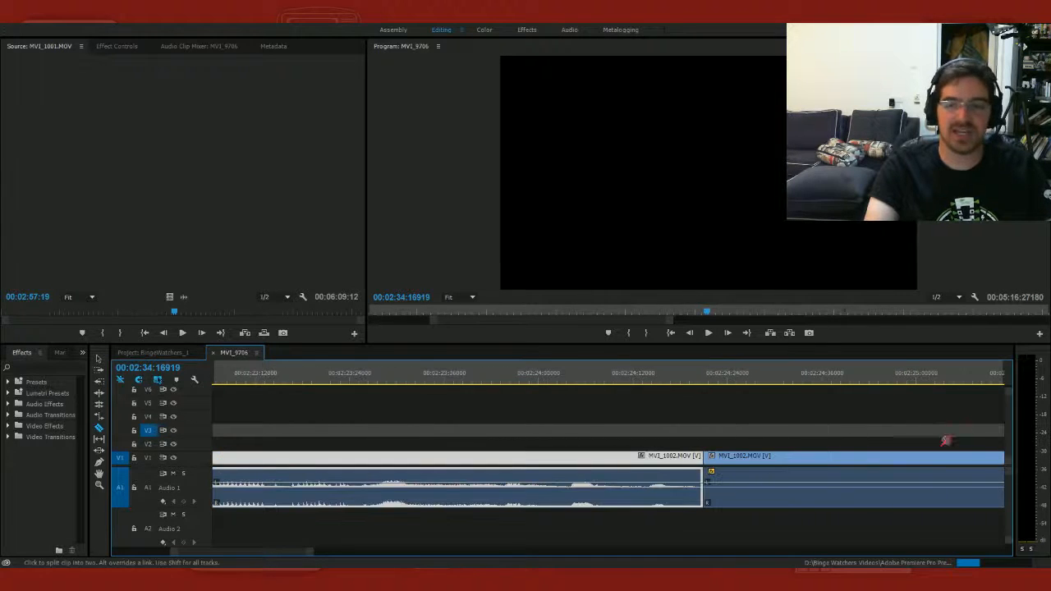
Step: Skim the footage again from about 00:02:25 to 00:02:45 to find the start of the next spoken take
left_click(980, 378)
key("space")
left_click(978, 378)
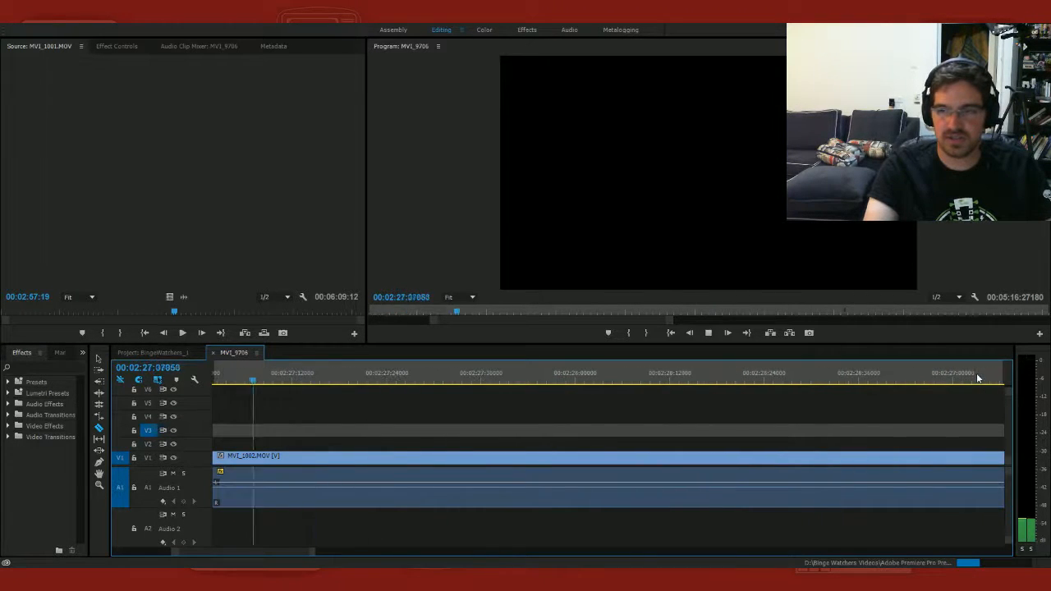
left_click(978, 378)
left_click(954, 377)
left_click(953, 375)
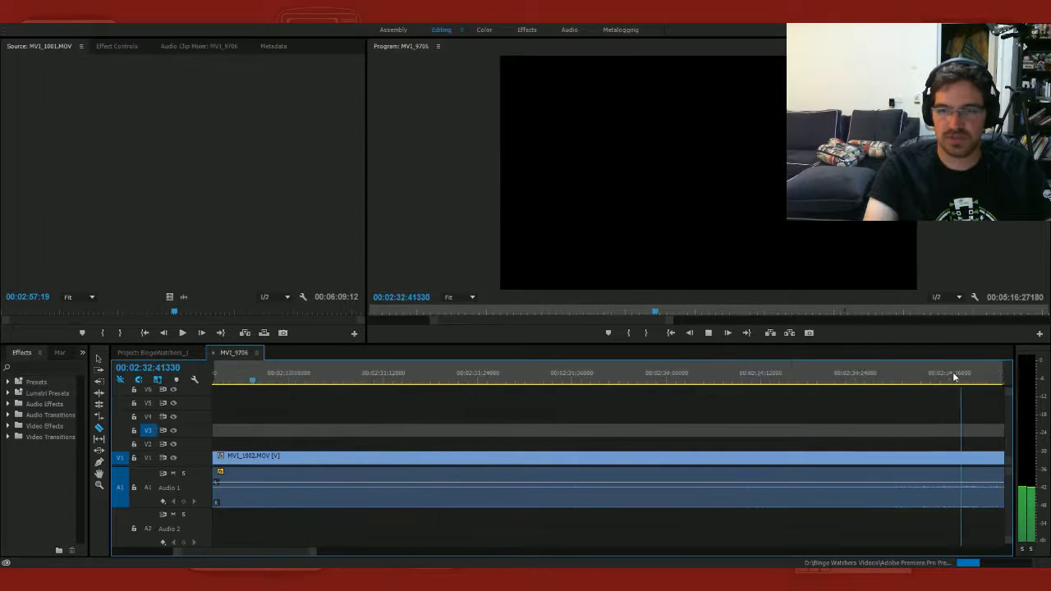
key("space")
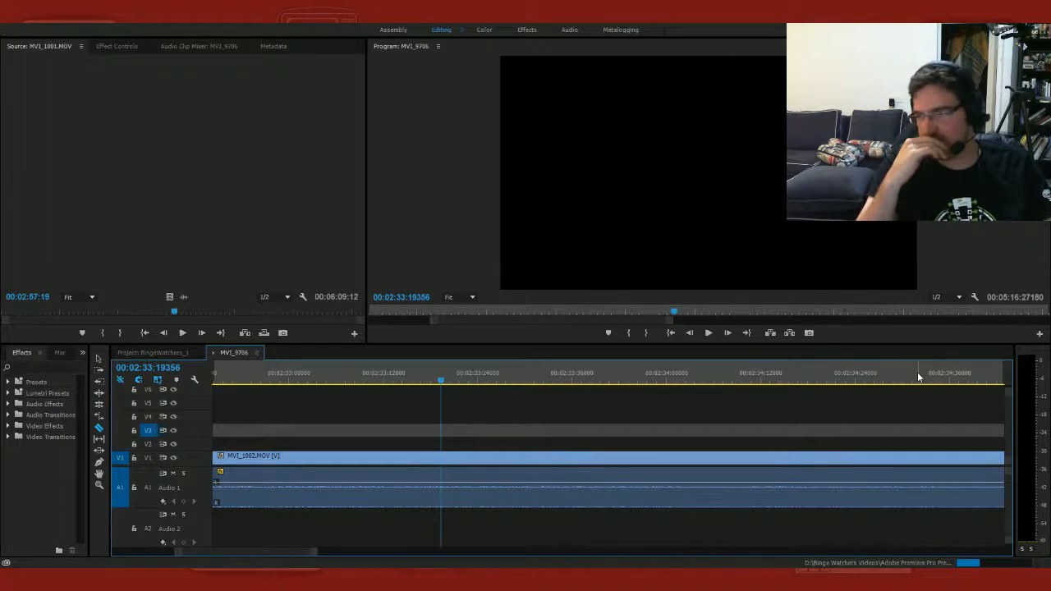
left_click(917, 372)
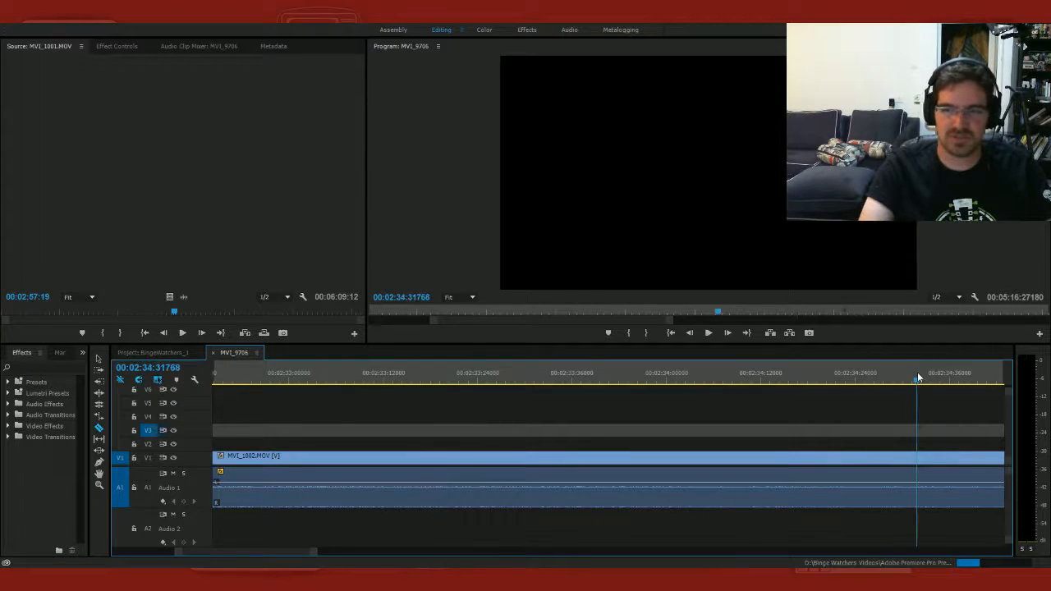
key("space")
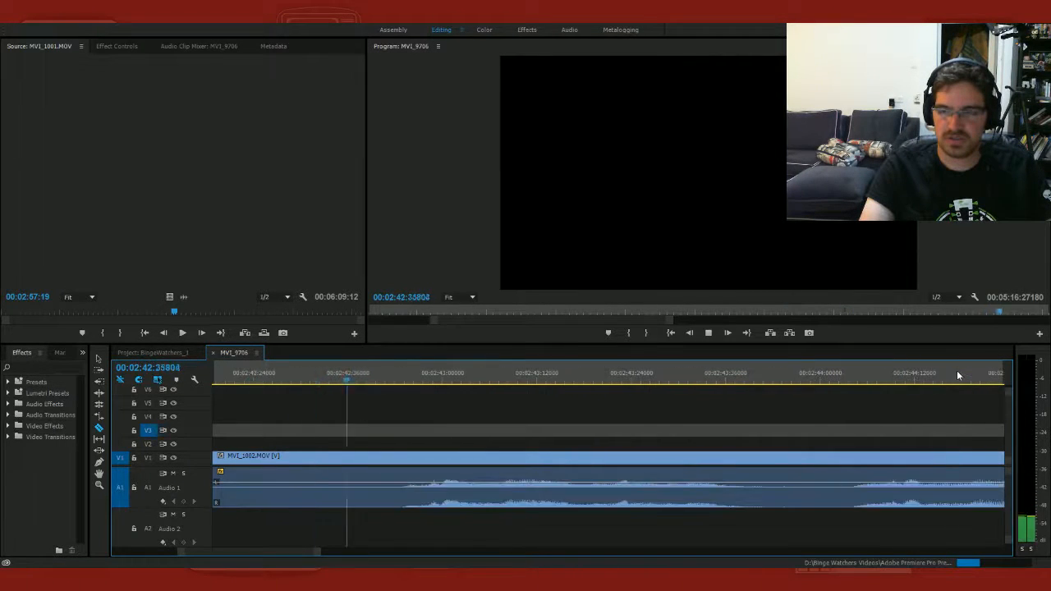
key("space")
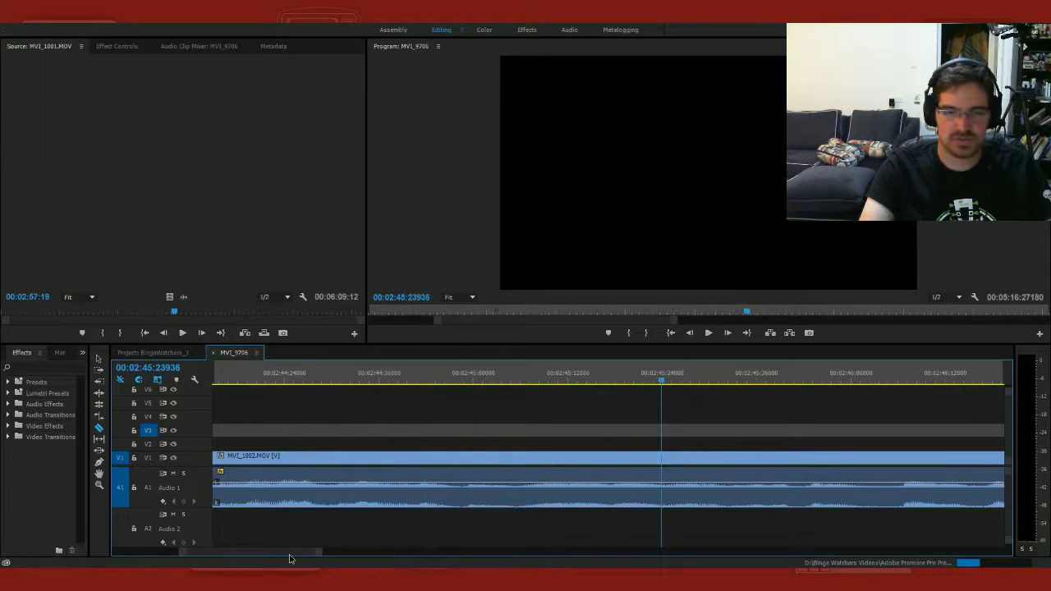
Step: Cut MVI_1002.MOV just before the speech at about 00:02:44:04 and delete the unused piece between it and the 00:02:24:20 cut
scroll(289, 557, "up", 5)
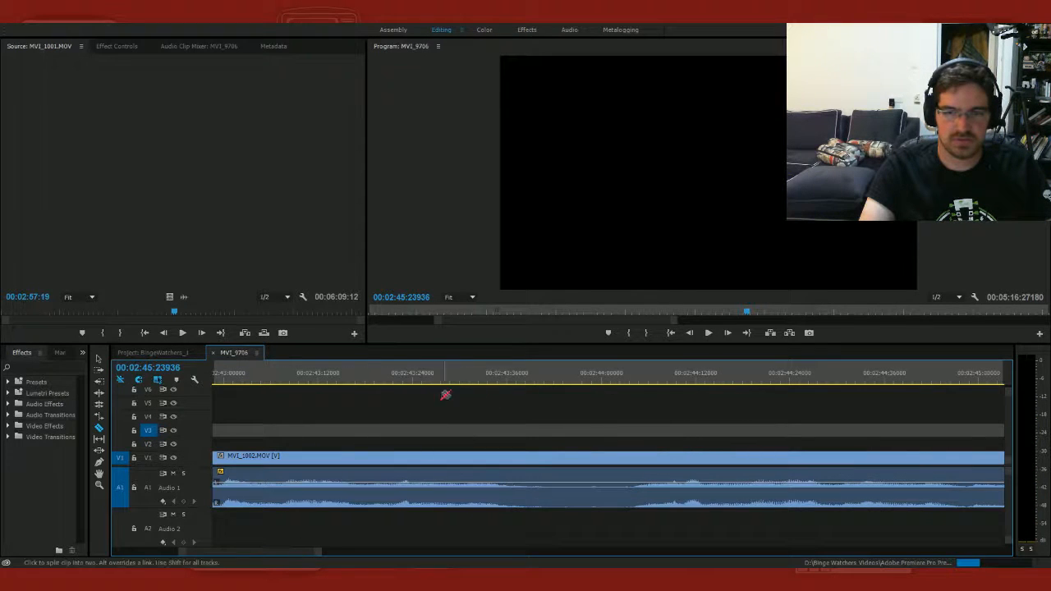
left_click(357, 374)
key("space")
key("space")
left_click(622, 379)
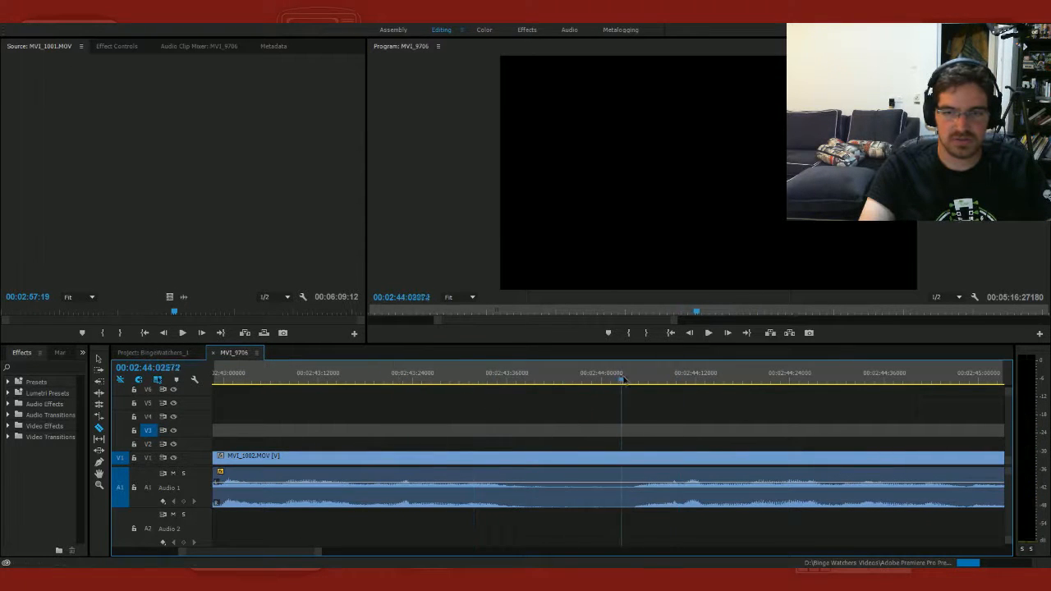
left_click_drag(622, 379, 634, 379)
left_click(639, 482)
key("v")
left_click(630, 481)
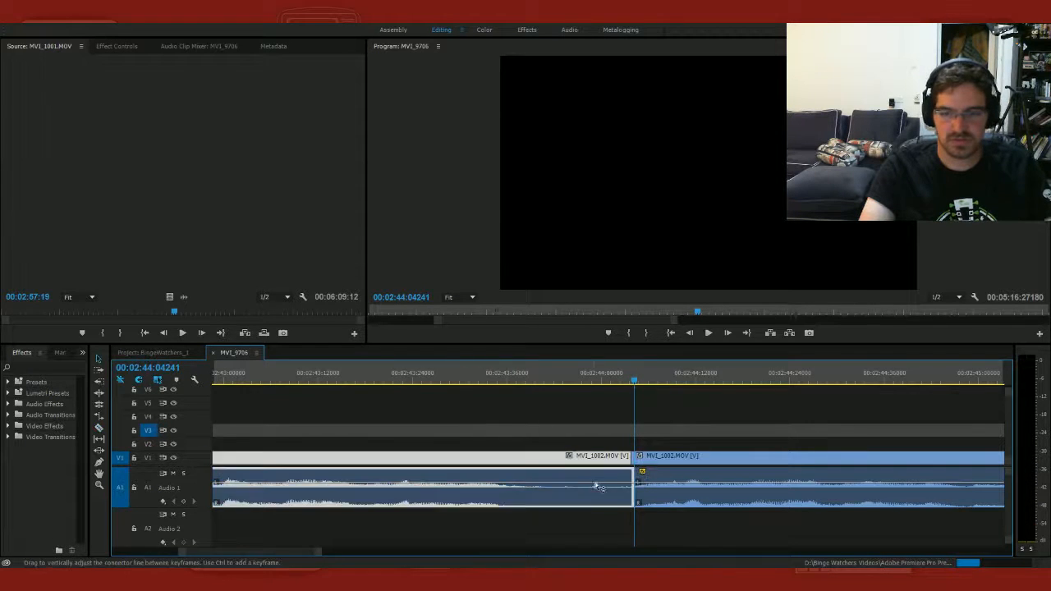
key("Delete")
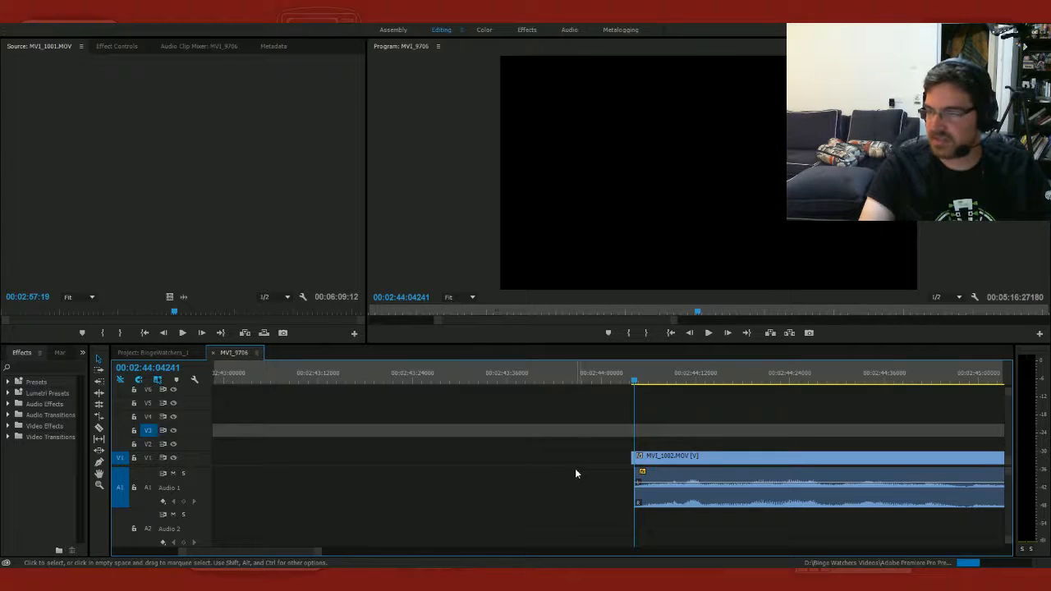
Step: Close the empty gap between the 00:02:24:20 cut and the MVI_1002.MOV clip at about 00:02:44:04
left_click_drag(293, 553, 284, 554)
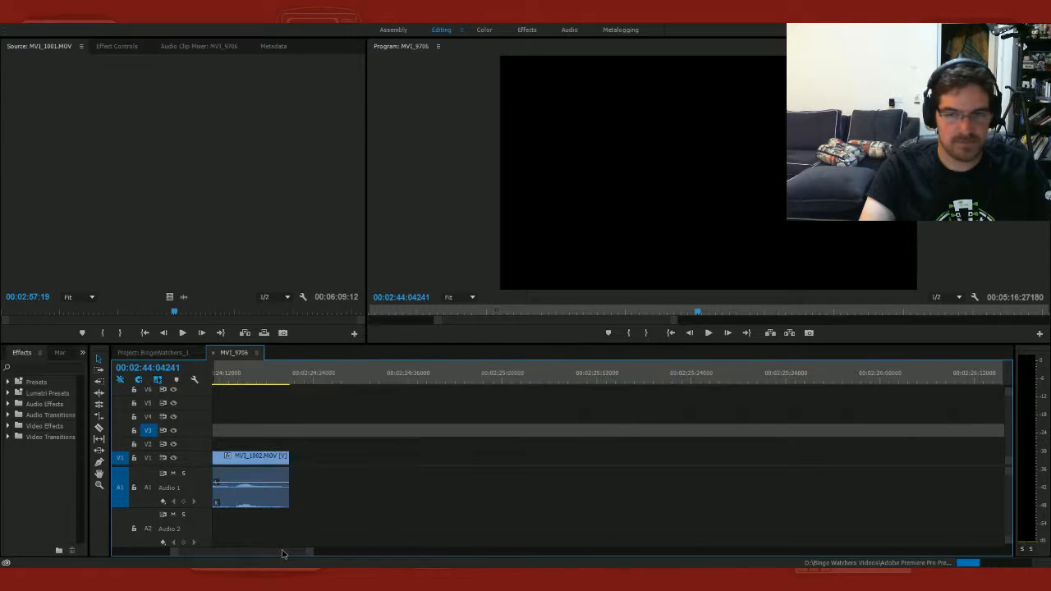
left_click(336, 460)
key("Delete")
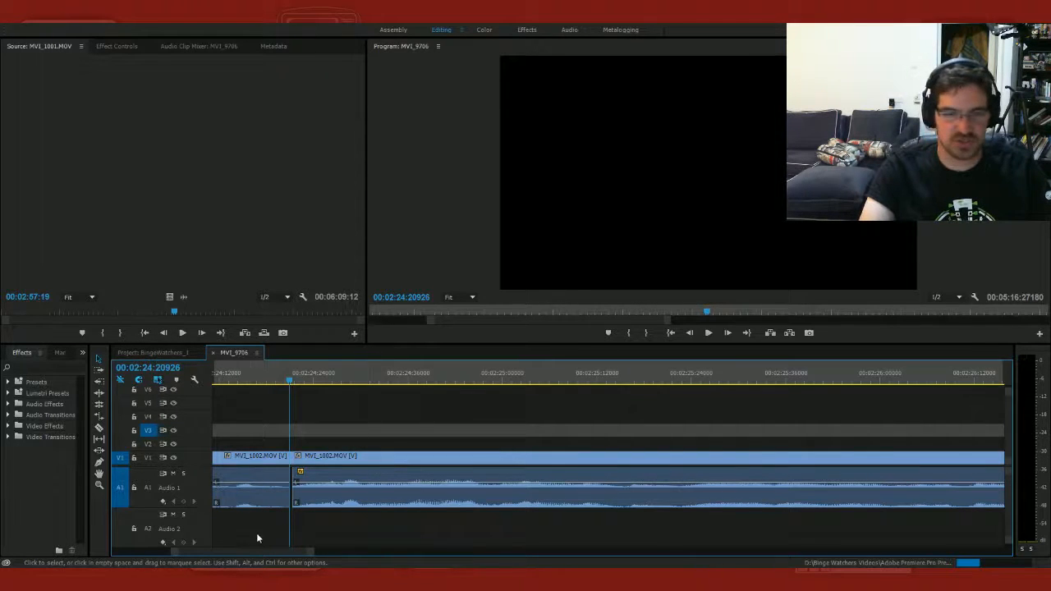
Step: Cut the end of the preceding MVI_1002.MOV clip at about 00:02:24:00 and move that short end piece onto V2 and Audio 2
scroll(258, 550, "left", 3)
scroll(258, 557, "right", 5)
key("ctrl+k")
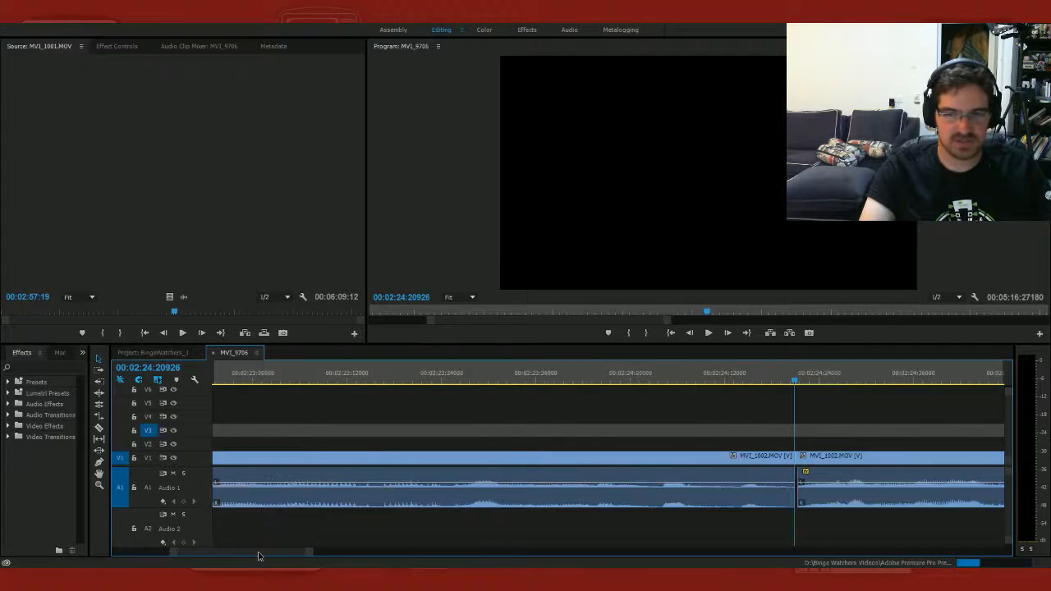
key("c")
left_click(639, 485)
key("v")
left_click(682, 491)
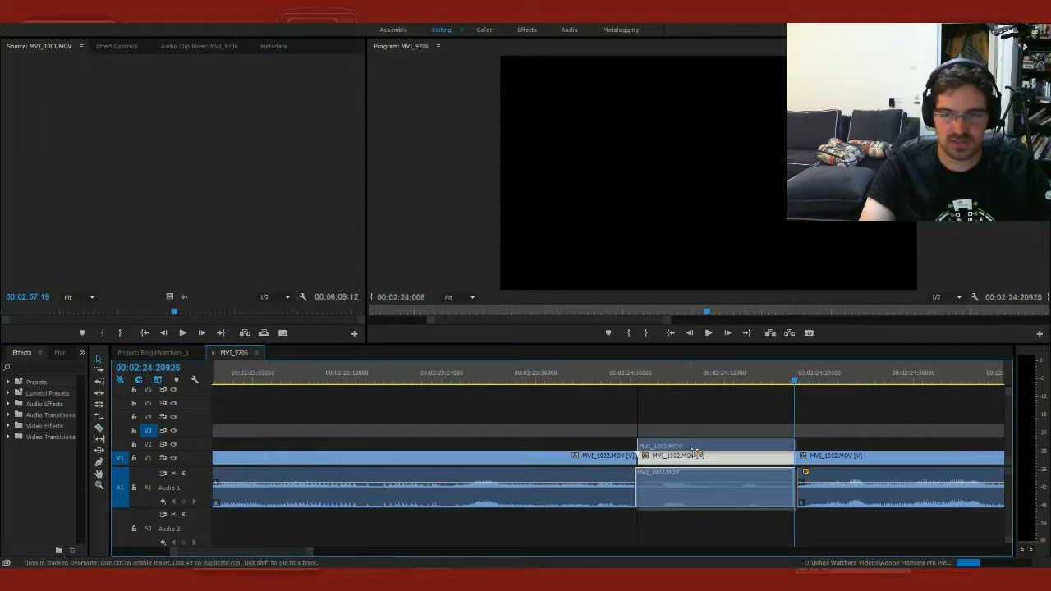
left_click_drag(681, 491, 686, 520)
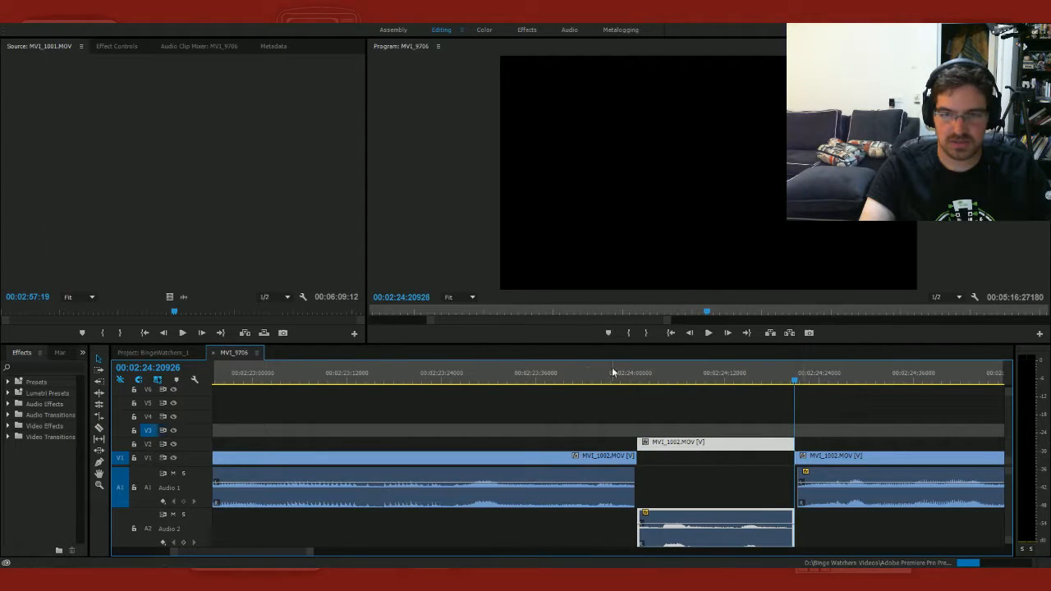
Step: Preview the transition and shift the following MVI_1002.MOV clip earlier to about 00:02:24:15, overlapping the end of the V2 piece
left_click(587, 368)
key("space")
key("space")
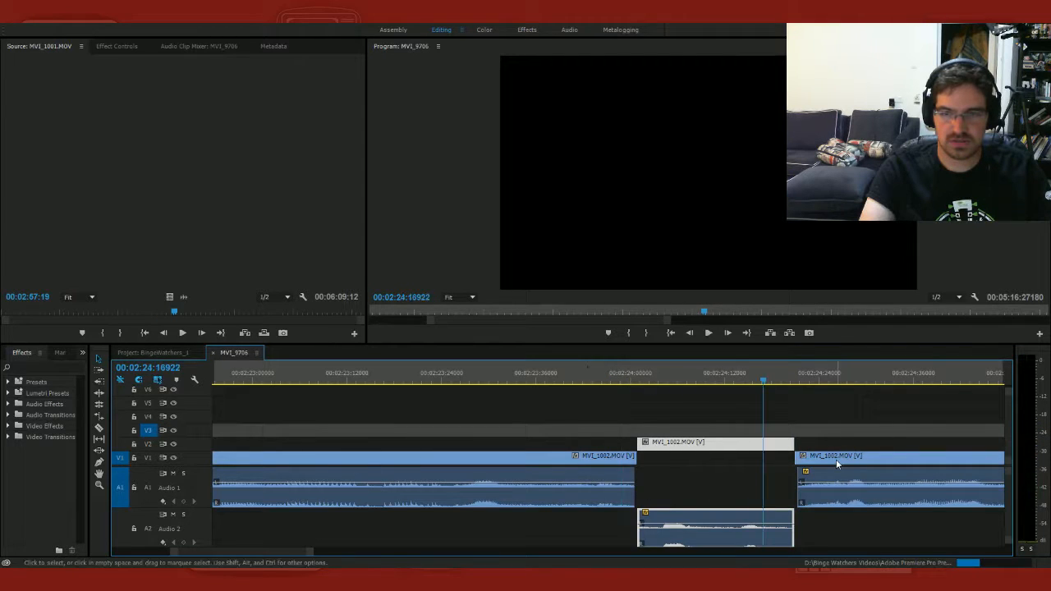
left_click_drag(836, 460, 821, 461)
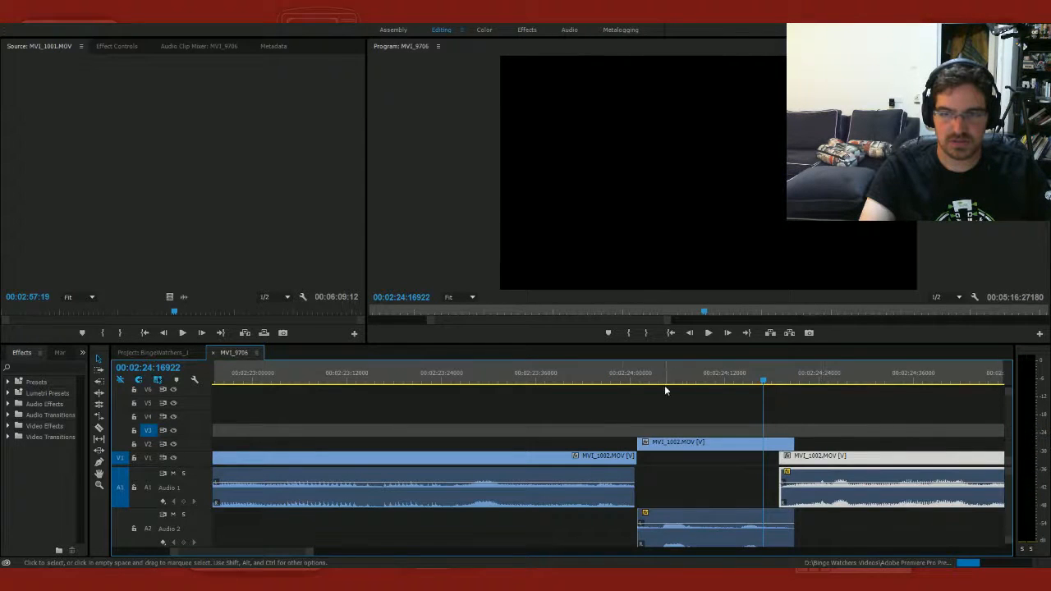
left_click(550, 371)
key("space")
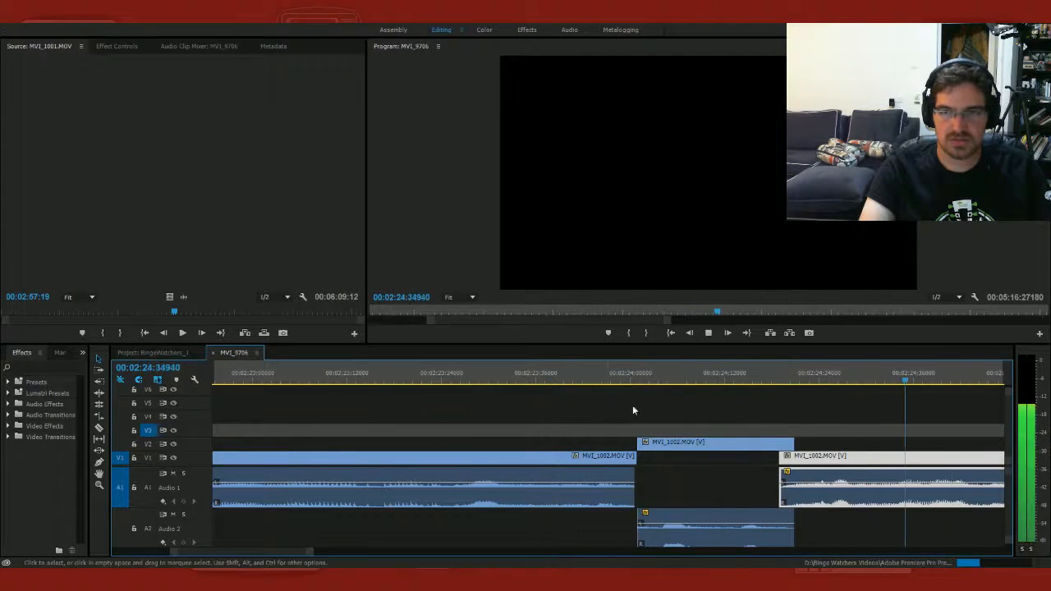
key("space")
key("alt+Left")
key("alt+Left")
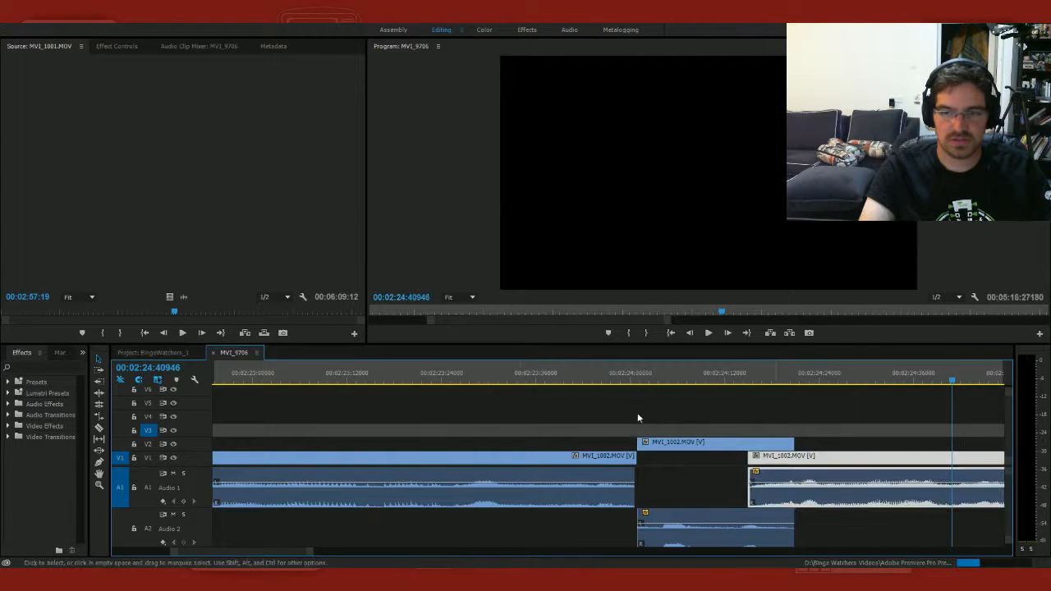
Step: Play the overlapped take, cut MVI_1002.MOV just before the speech at about 00:02:27:16, and delete the unused piece before it
left_click(518, 375)
key("space")
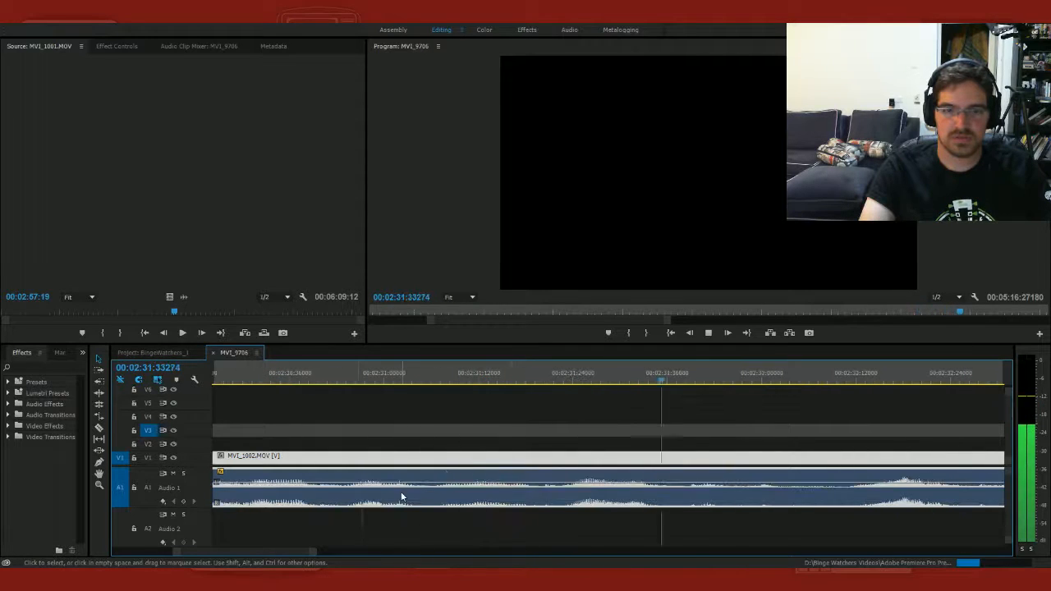
key("space")
left_click_drag(289, 552, 288, 552)
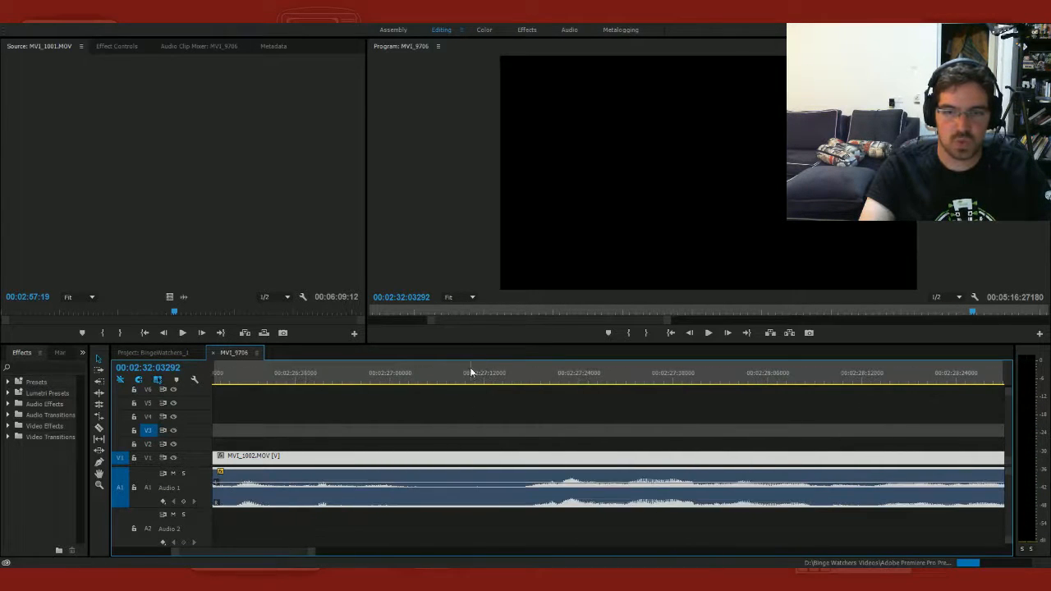
left_click_drag(486, 380, 525, 382)
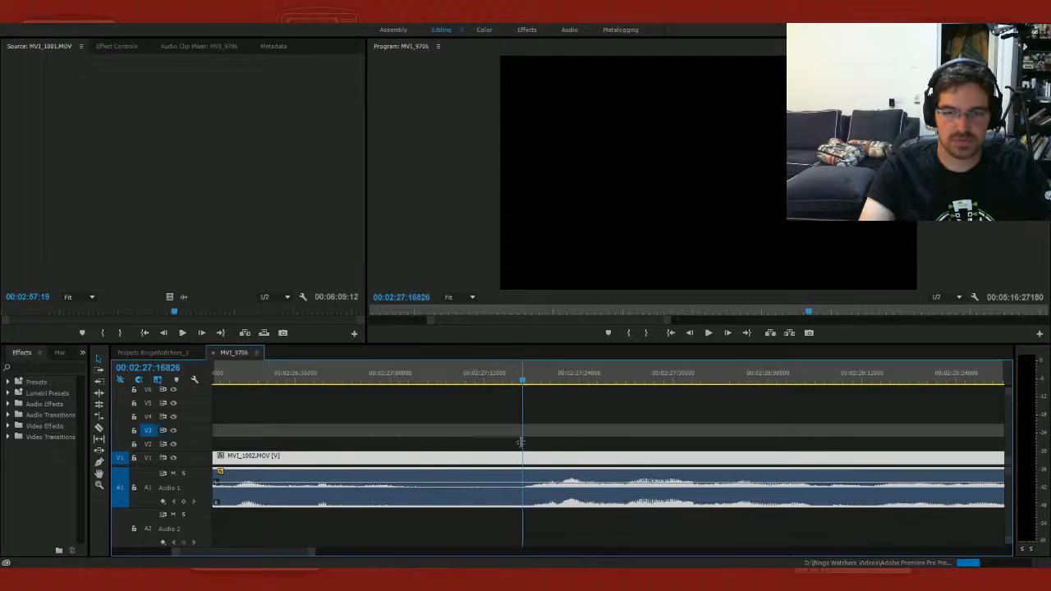
key("ctrl+k")
left_click(496, 481)
key("Delete")
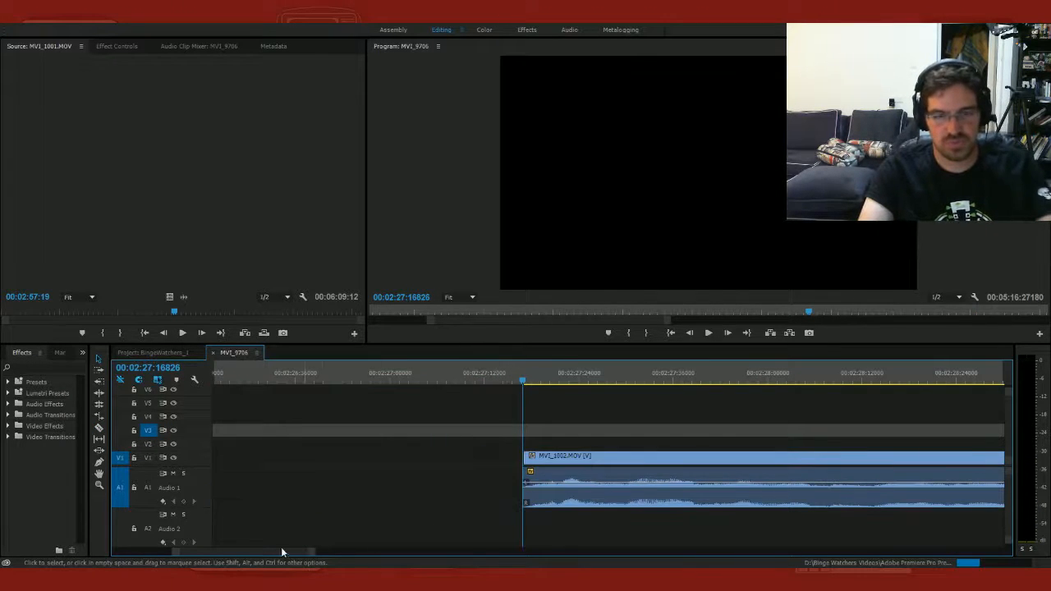
Step: Try to close the gap before the 00:02:27:16 clip with a ripple delete, and undo it
left_click_drag(281, 550, 274, 555)
left_click(353, 481)
key("Delete")
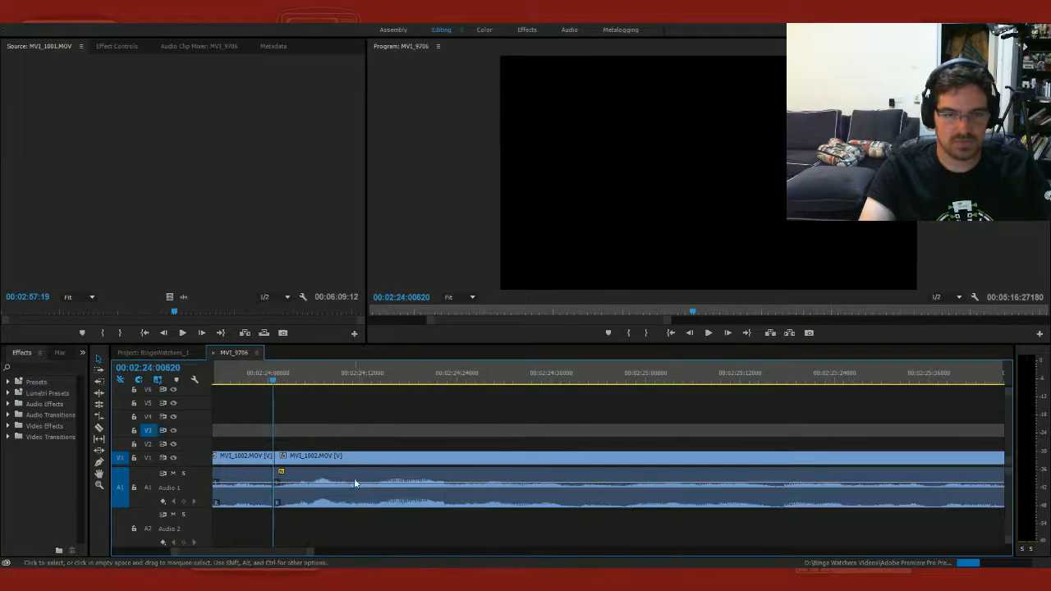
key("ctrl+z")
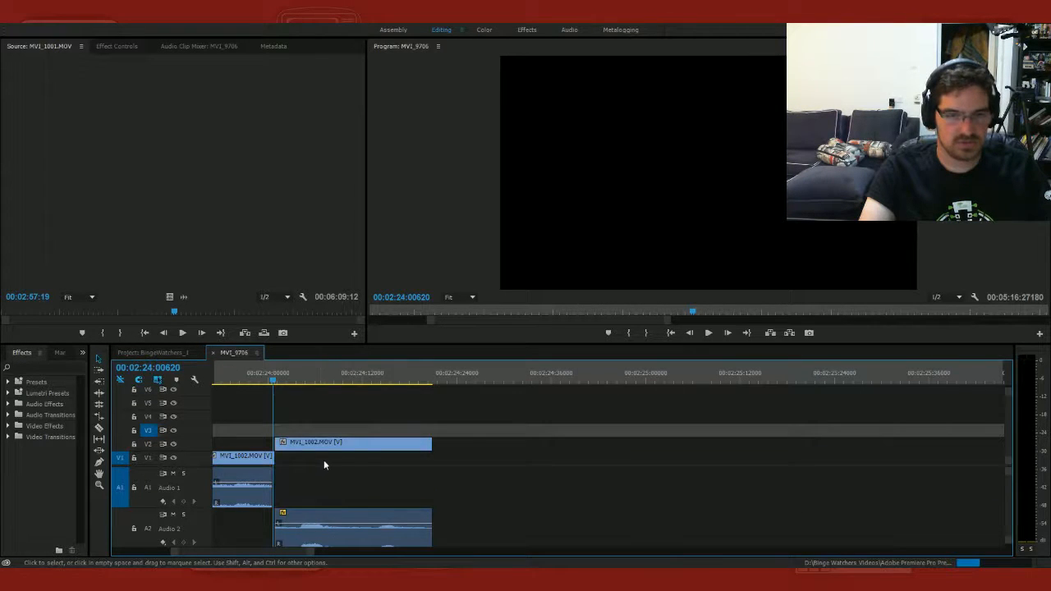
Step: Move the trimmed MVI_1002.MOV clip on V1 back to about 00:02:24:15 so it overlaps the end of the V2 piece
key("minus")
key("minus")
left_click_drag(882, 463, 614, 472)
left_click_drag(608, 465, 608, 465)
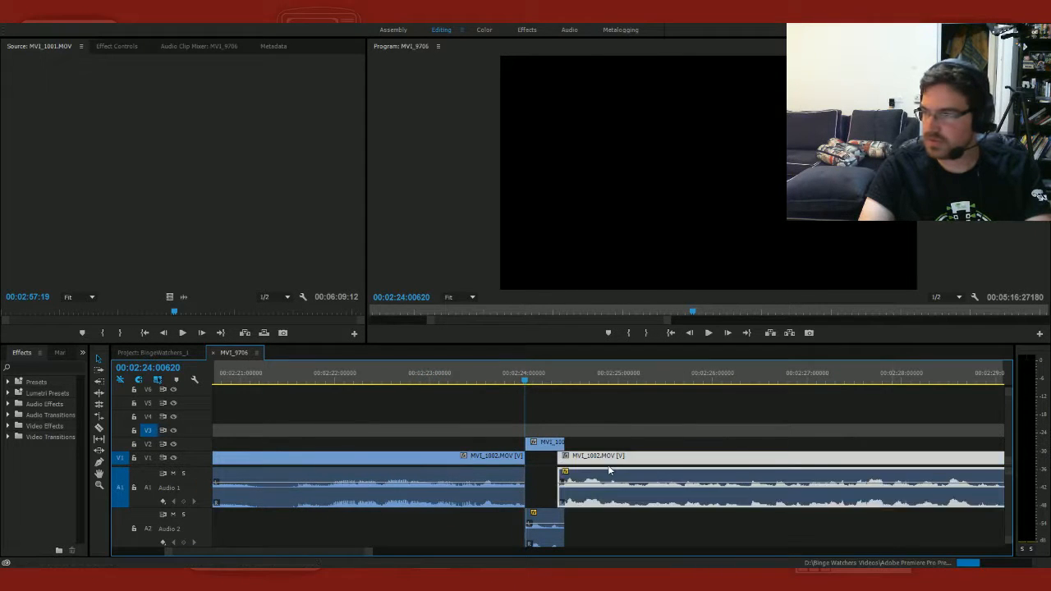
key("equal")
key("equal")
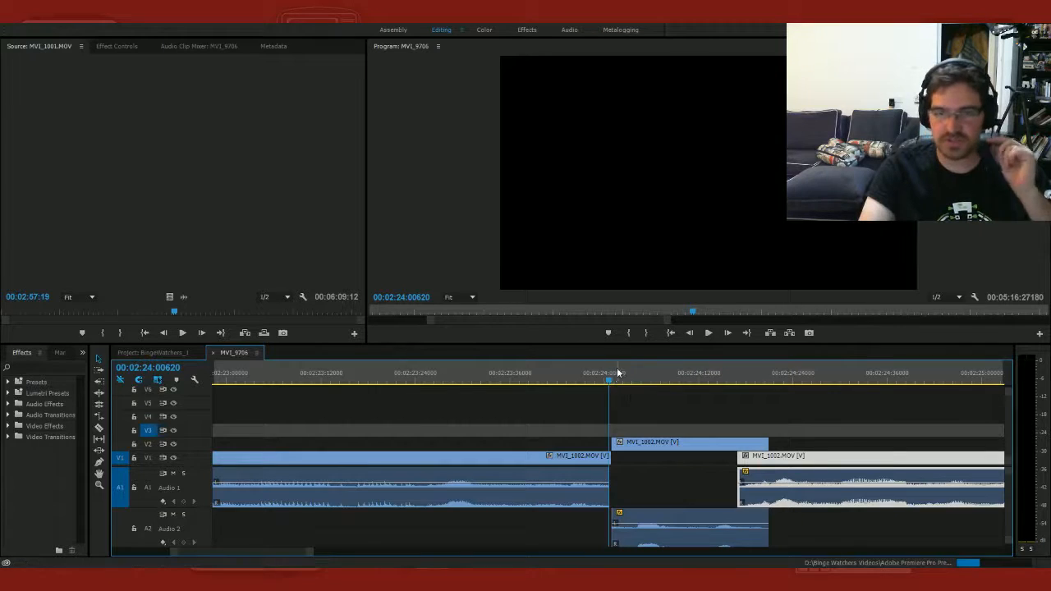
left_click(815, 374)
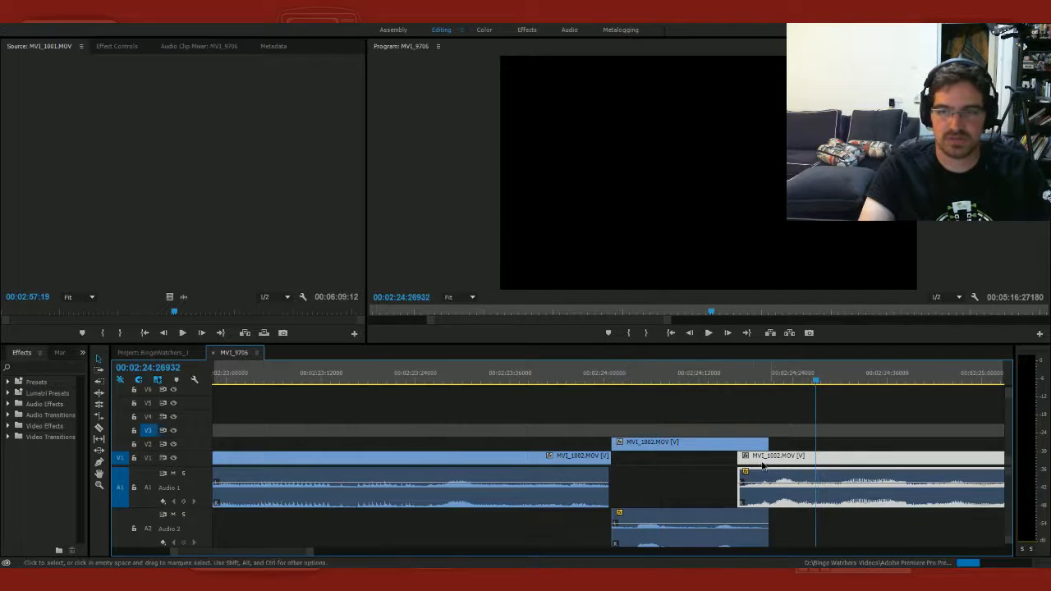
left_click_drag(764, 467, 749, 467)
Step: Play the moved take and cut MVI_1002.MOV just after its speech fades out, at about 00:02:34:47
key("space")
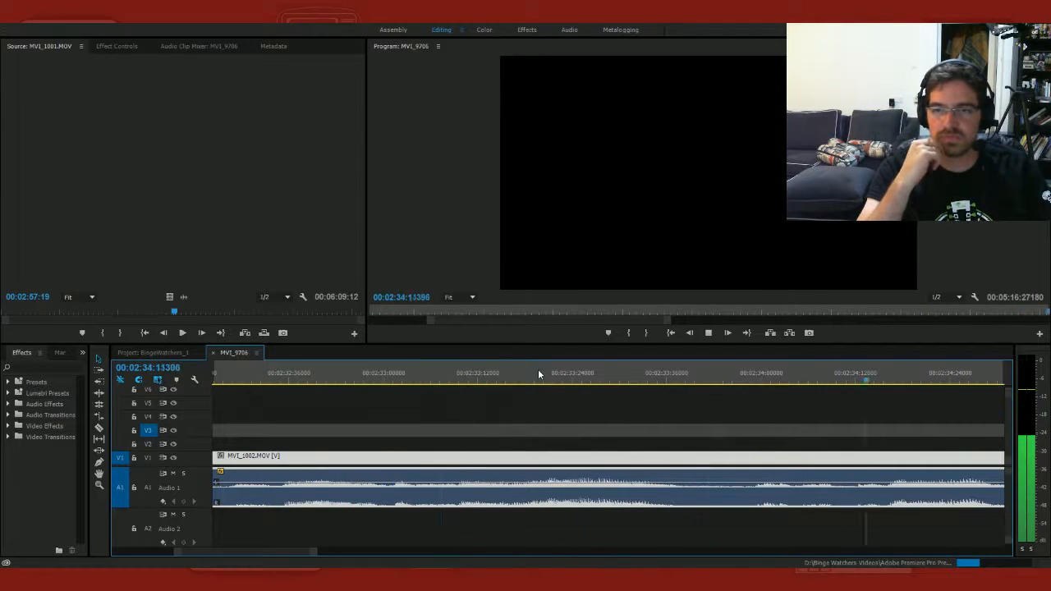
key("space")
key("c")
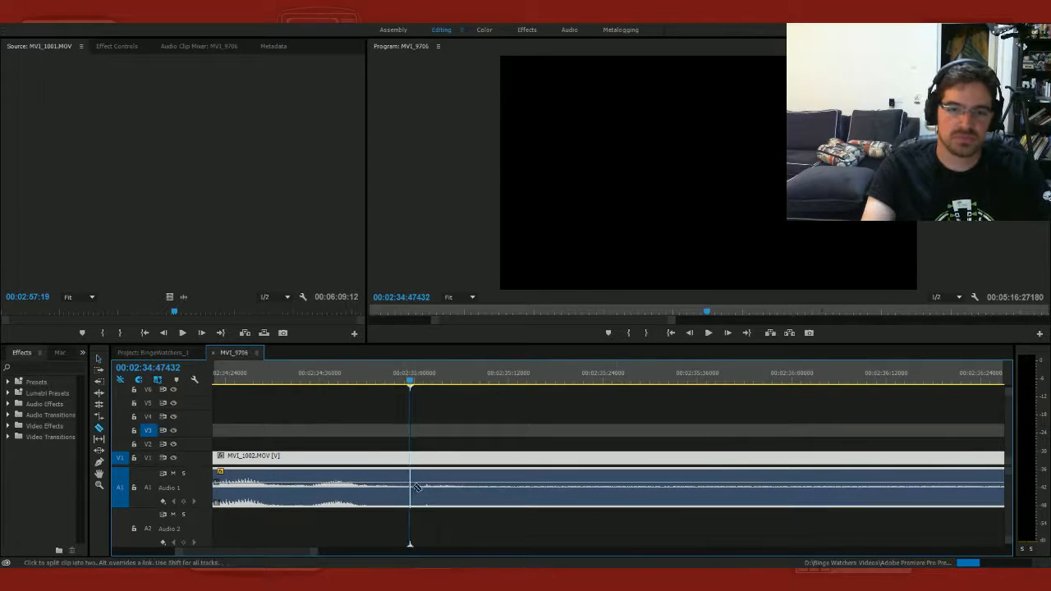
left_click(409, 484)
Step: Skim the footage from about 00:02:42 to 00:02:58 to find the start of the next spoken take
left_click_drag(969, 377, 954, 380)
key("space")
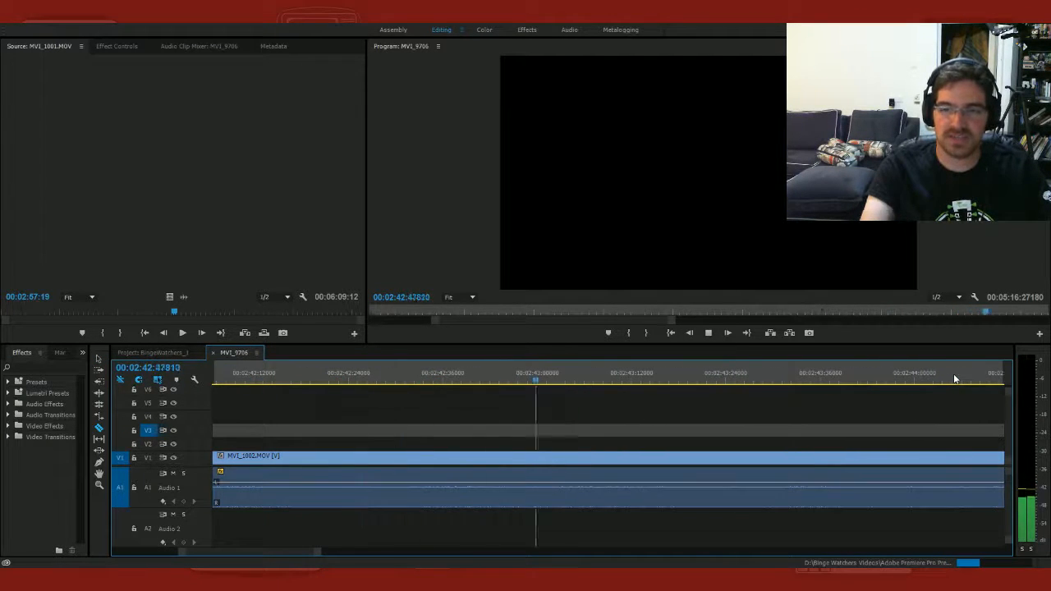
key("space")
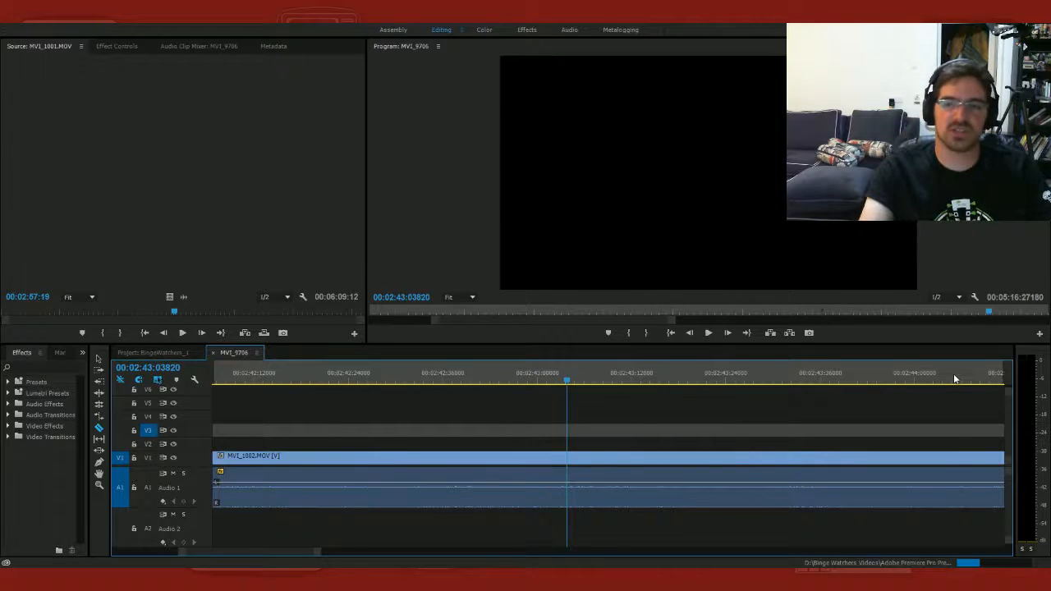
key("space")
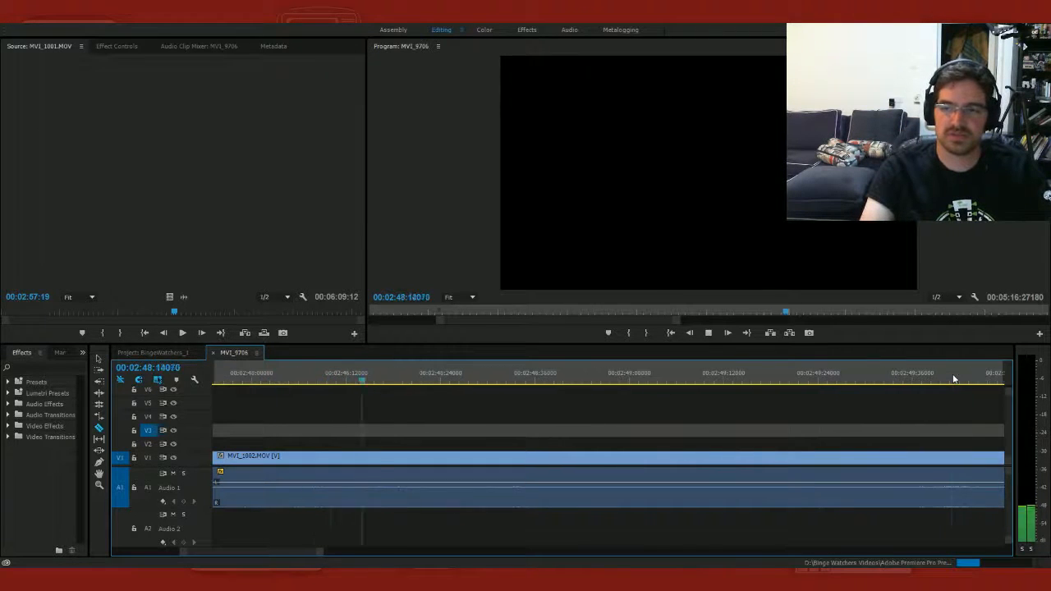
left_click(951, 377)
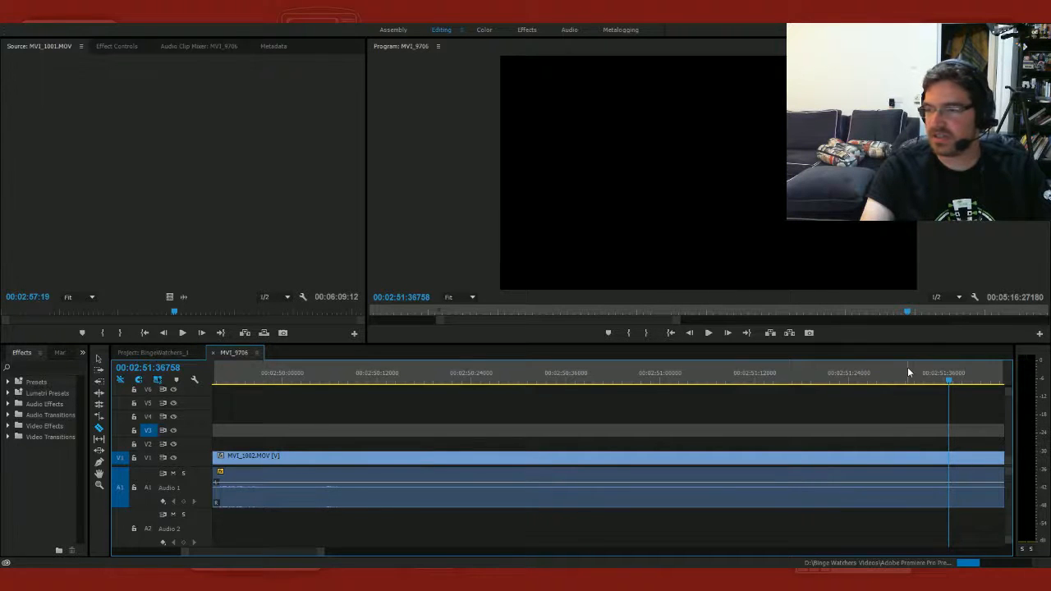
key("space")
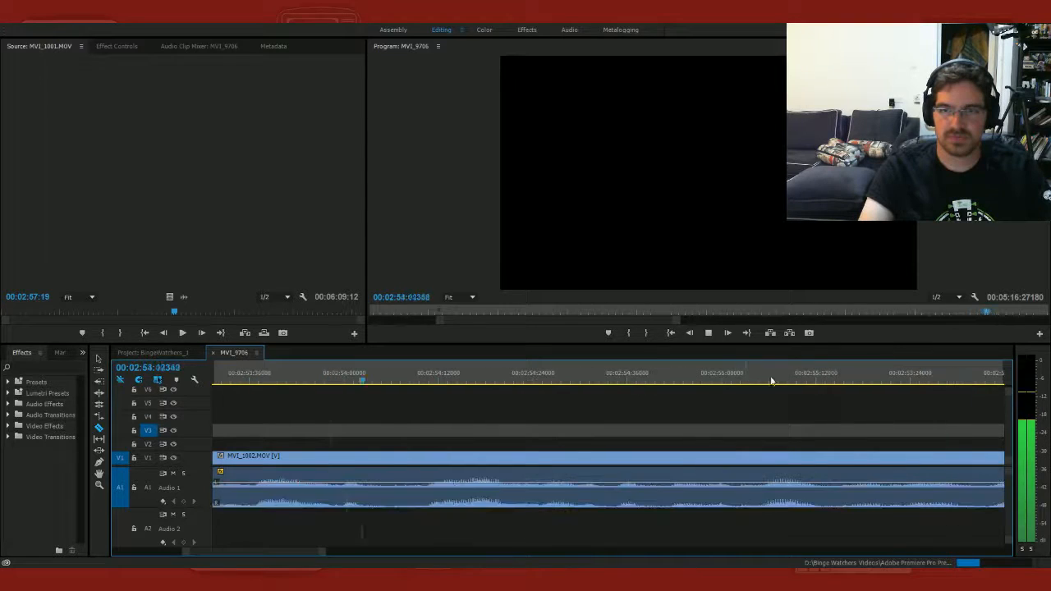
key("space")
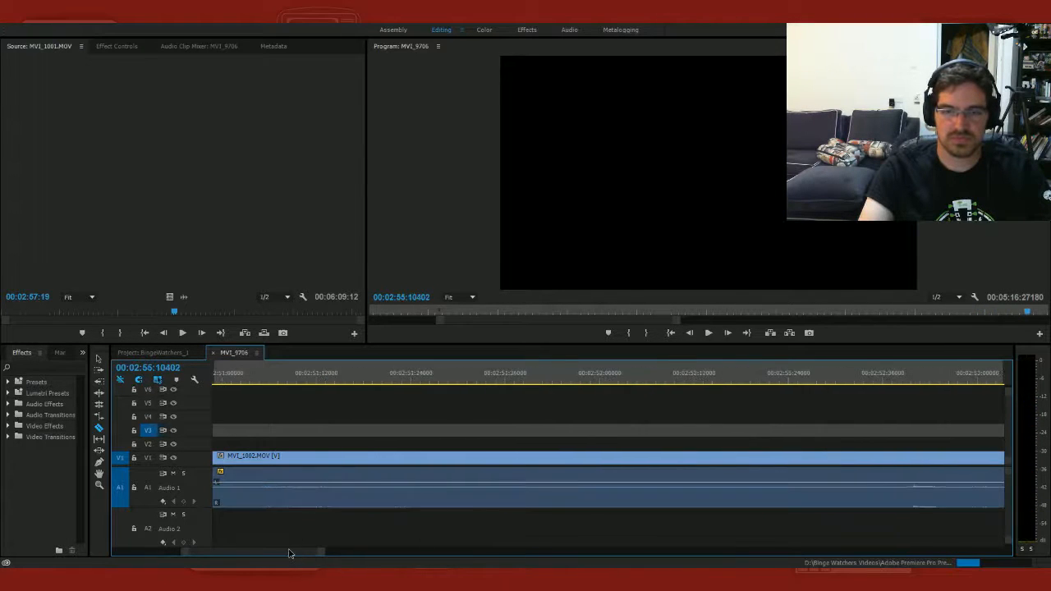
key("space")
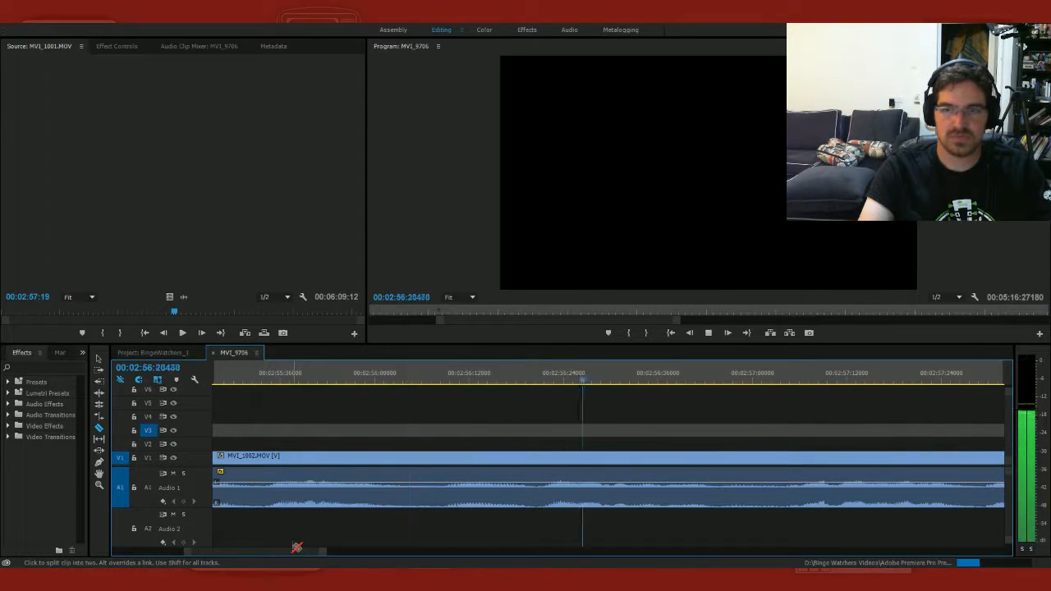
key("space")
Step: Cut MVI_1002.MOV just before the speech at about 00:02:53:04 and delete the unused piece between it and the 00:02:34:47 cut
left_click_drag(293, 552, 293, 556)
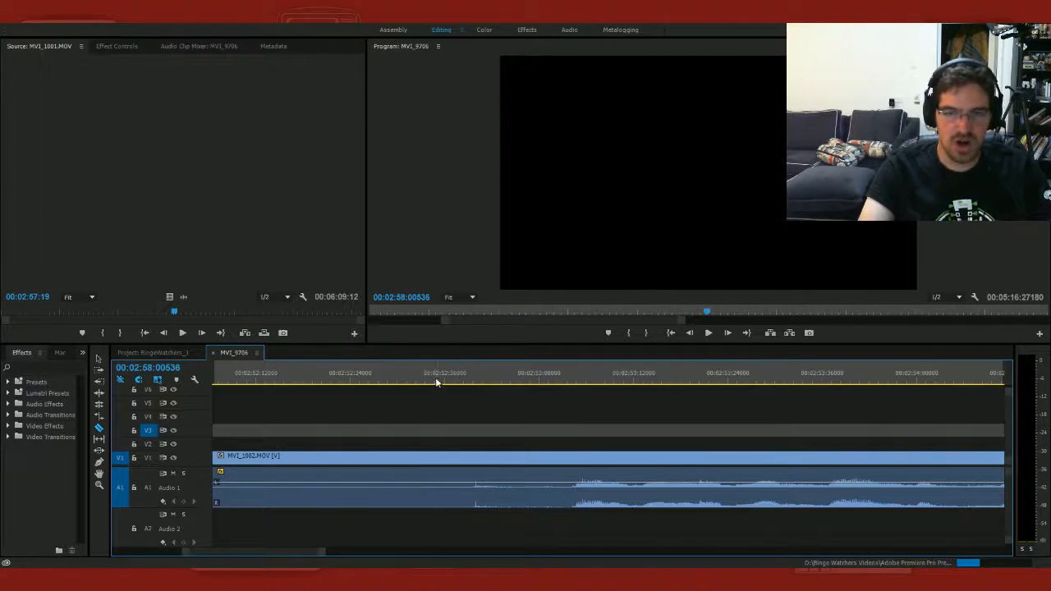
left_click_drag(479, 383, 572, 383)
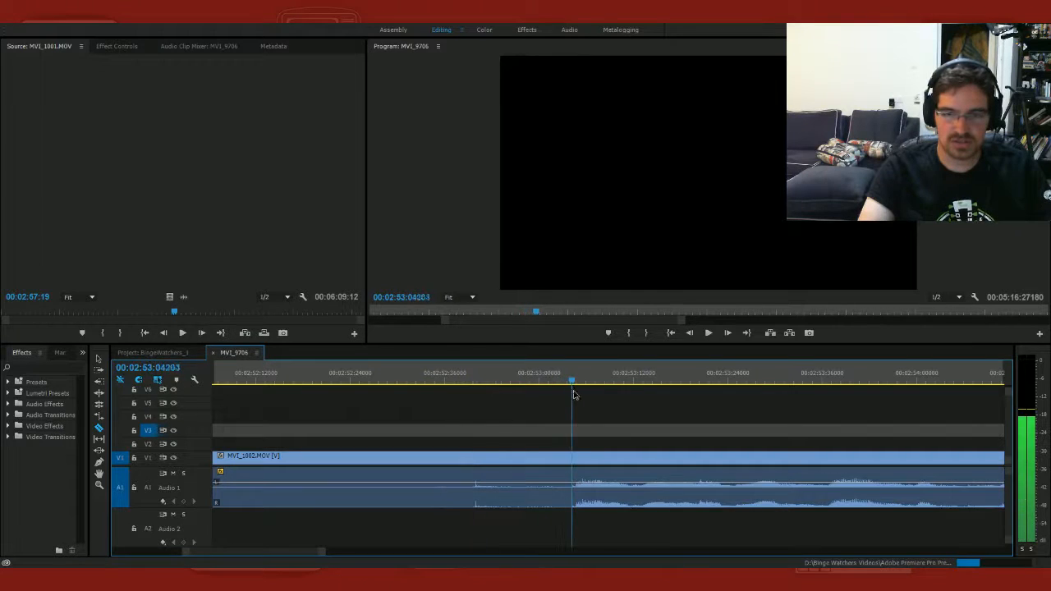
left_click(574, 461)
key("v")
left_click(527, 474)
key("Delete")
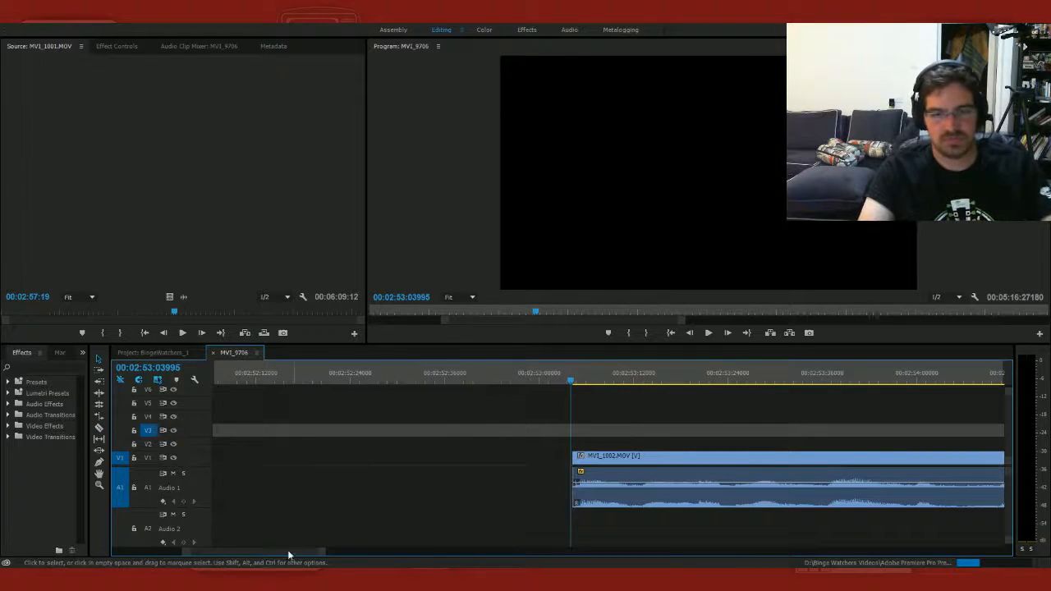
Step: Close the empty gap between the 00:02:34:47 cut and the MVI_1002.MOV clip at about 00:02:53:04
left_click_drag(288, 554, 285, 556)
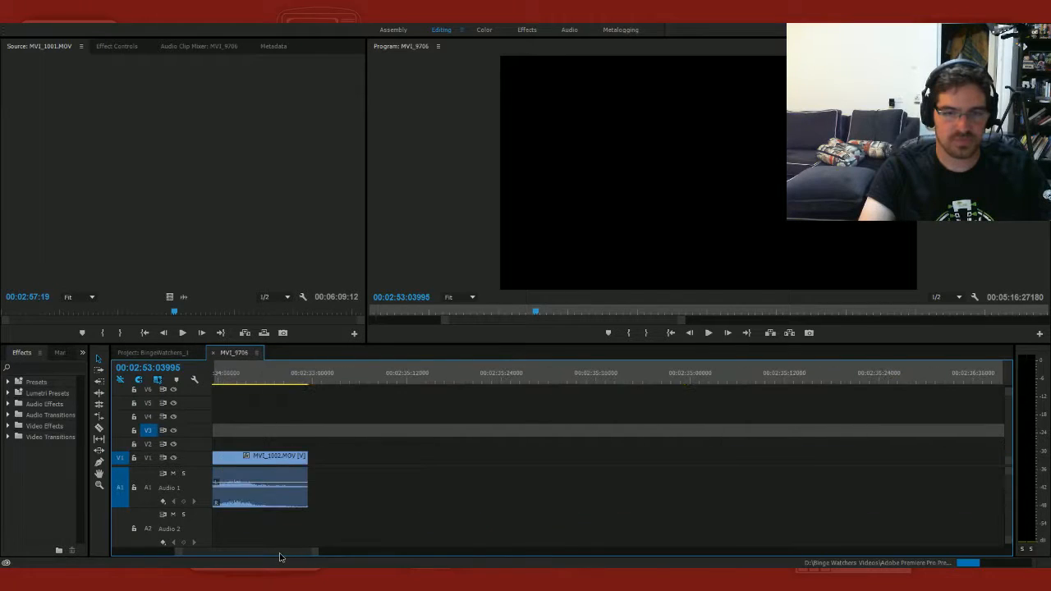
left_click(370, 462)
key("Delete")
Step: Cut the end of the preceding MVI_1002.MOV clip at about 00:02:34:30 and move that end piece onto V2 and Audio 2
left_click_drag(257, 382, 159, 383)
key("c")
left_click(253, 479)
key("v")
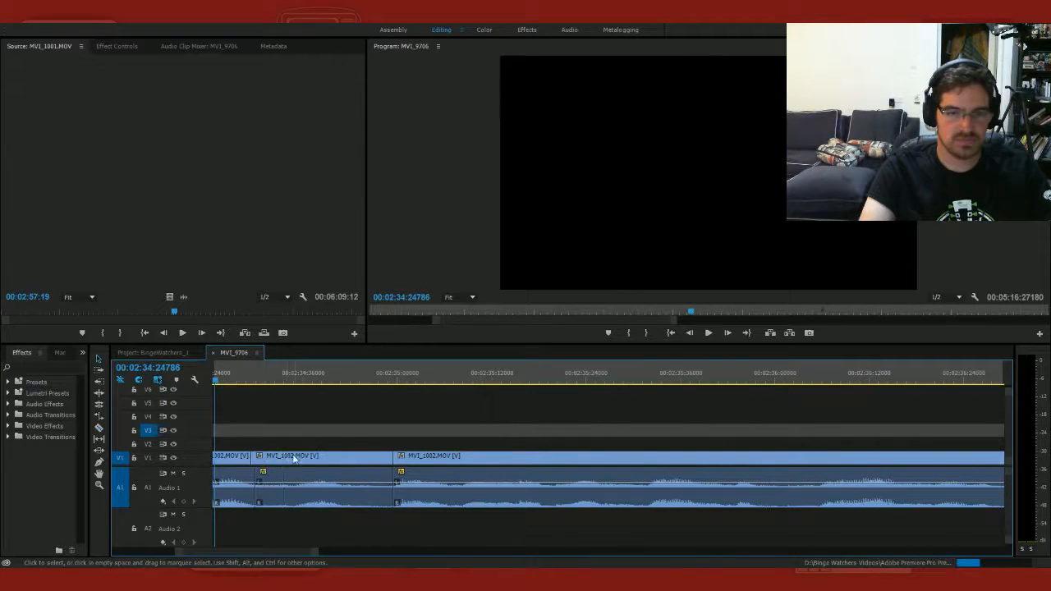
left_click_drag(293, 457, 301, 446)
left_click_drag(296, 486, 296, 527)
Step: Shift the V1 MVI_1002.MOV clip after the gap earlier to start at about 00:02:34:45, overlapping the end piece on V2
left_click_drag(436, 462, 402, 462)
key("space")
key("space")
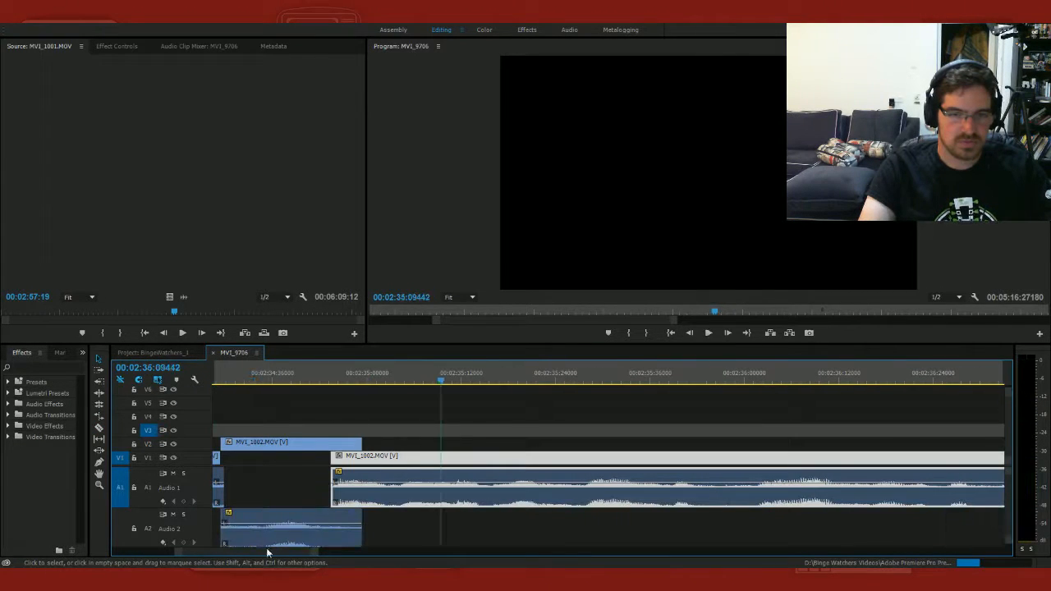
left_click_drag(267, 551, 266, 553)
left_click(537, 375)
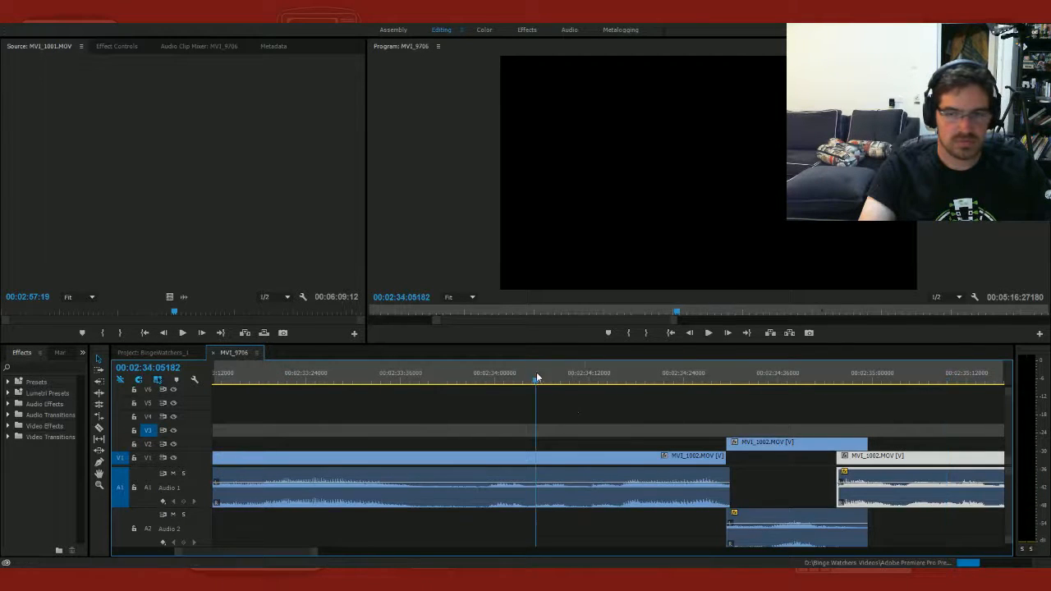
left_click_drag(537, 377, 805, 455)
left_click_drag(881, 460, 895, 459)
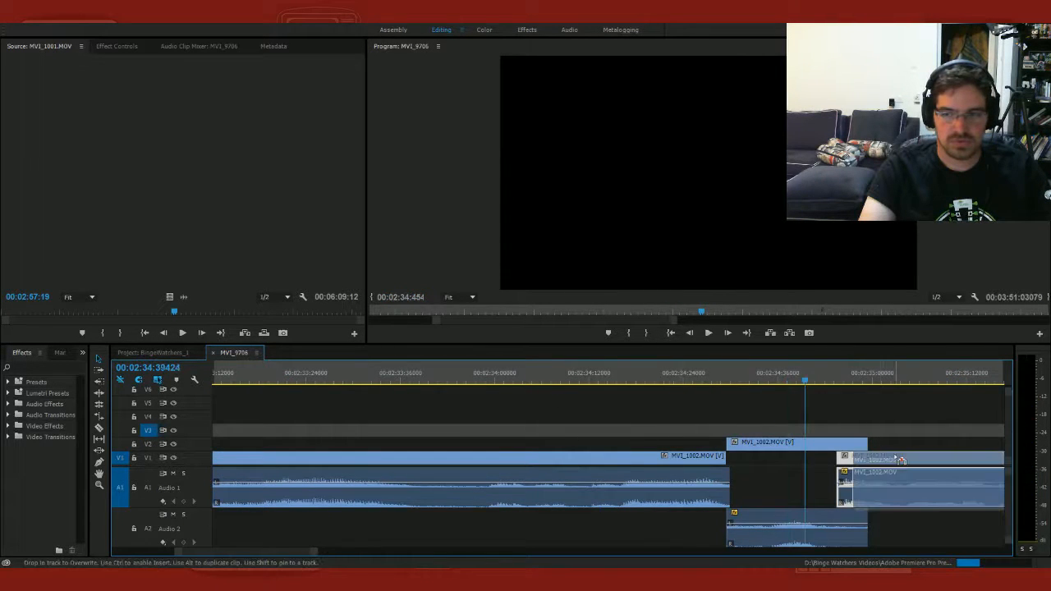
key("space")
key("space")
Step: Play the transition again from about 00:02:33:25 and extend the end of the V2 piece to about 00:02:35:01
left_click(526, 377)
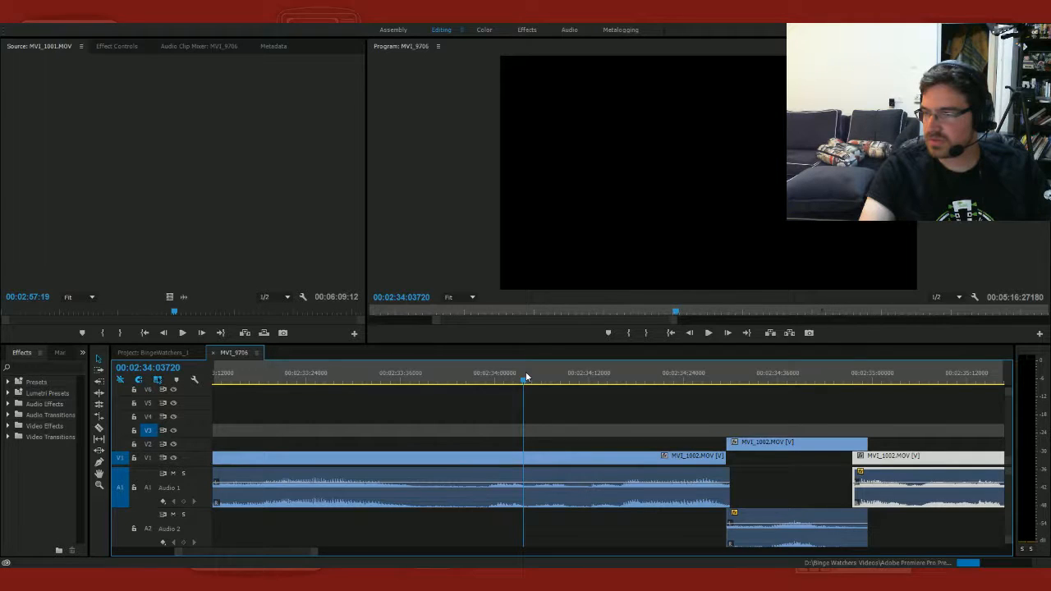
left_click(316, 377)
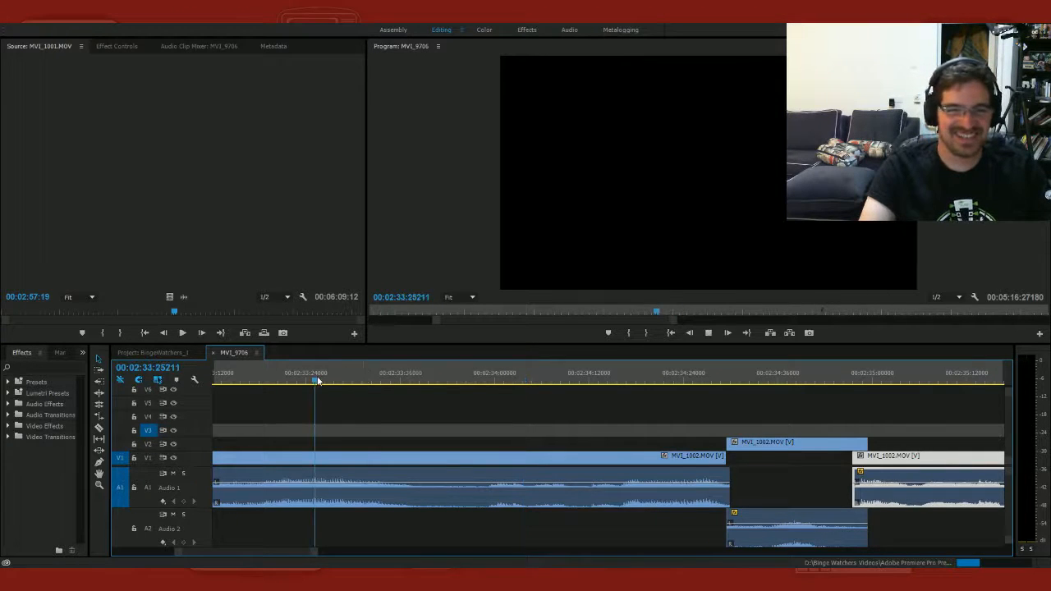
key("space")
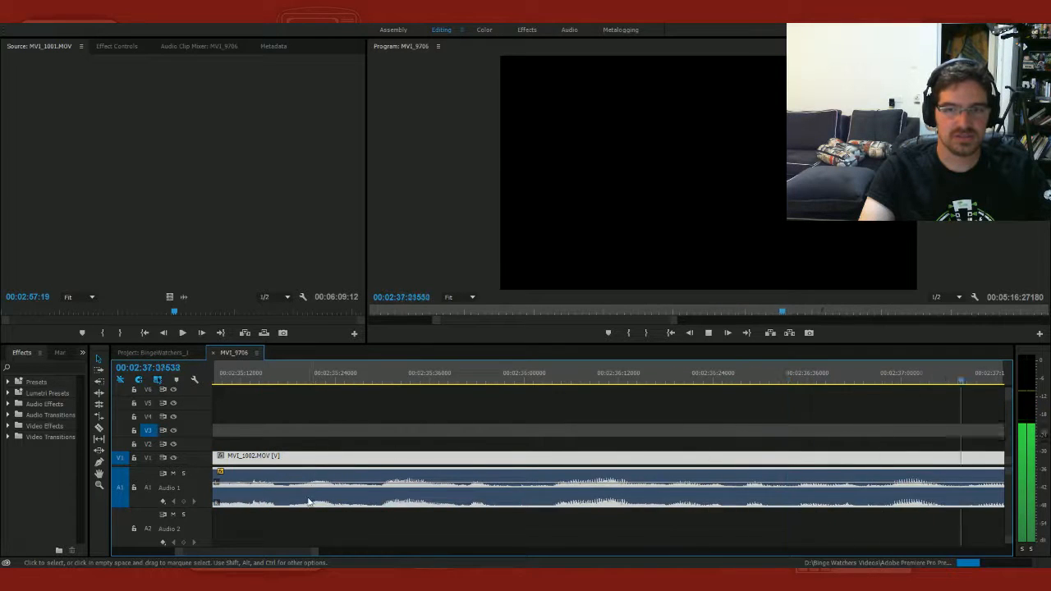
key("space")
left_click_drag(281, 554, 277, 555)
scroll(280, 550, "down", 5)
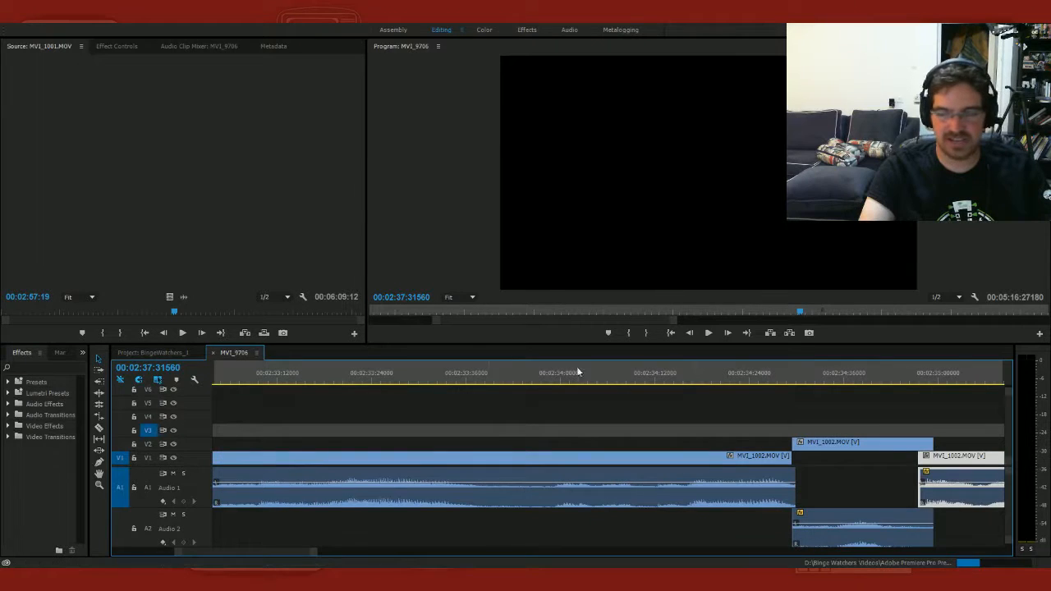
left_click_drag(931, 444, 949, 443)
Step: Play on to the end of the spoken take and cut MVI_1002.MOV at 00:02:50:22
key("space")
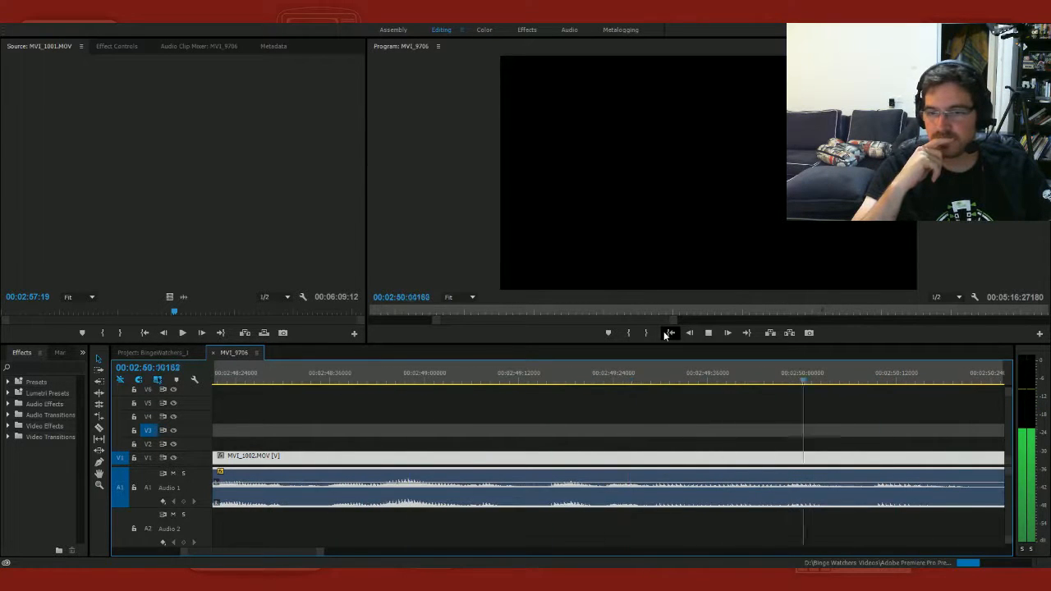
key("space")
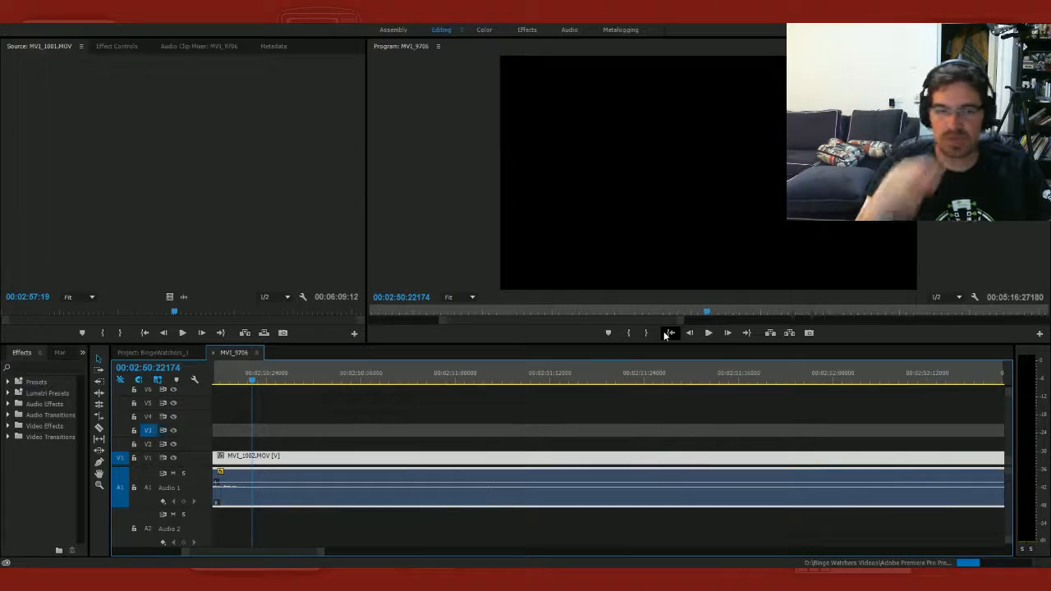
key("c")
left_click(255, 472)
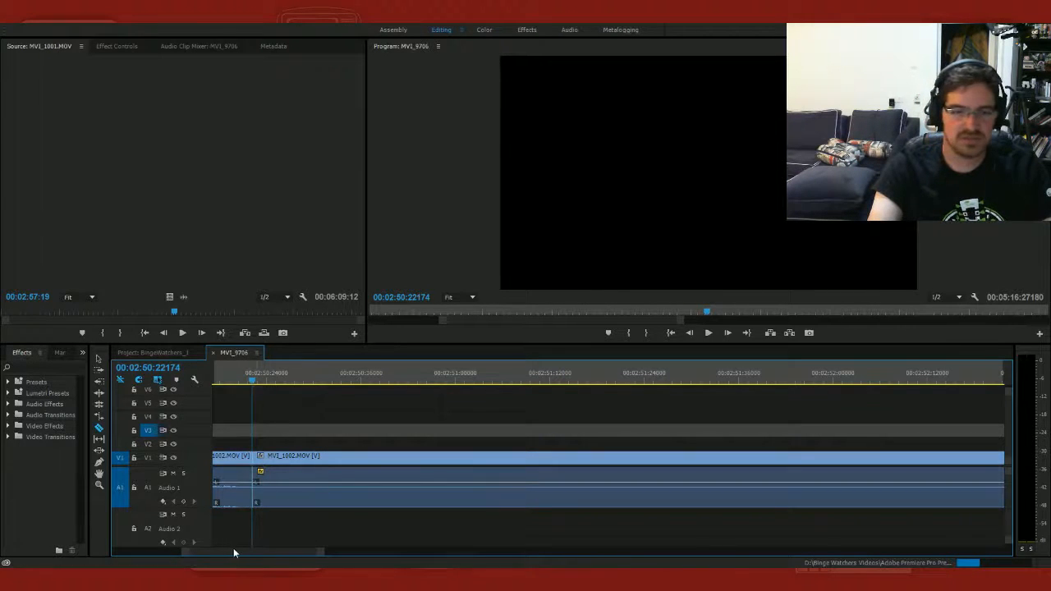
Step: Replay the take from about 00:02:34 and skim past the 00:02:50:22 cut to find the next spoken take
scroll(235, 552, "up", 5)
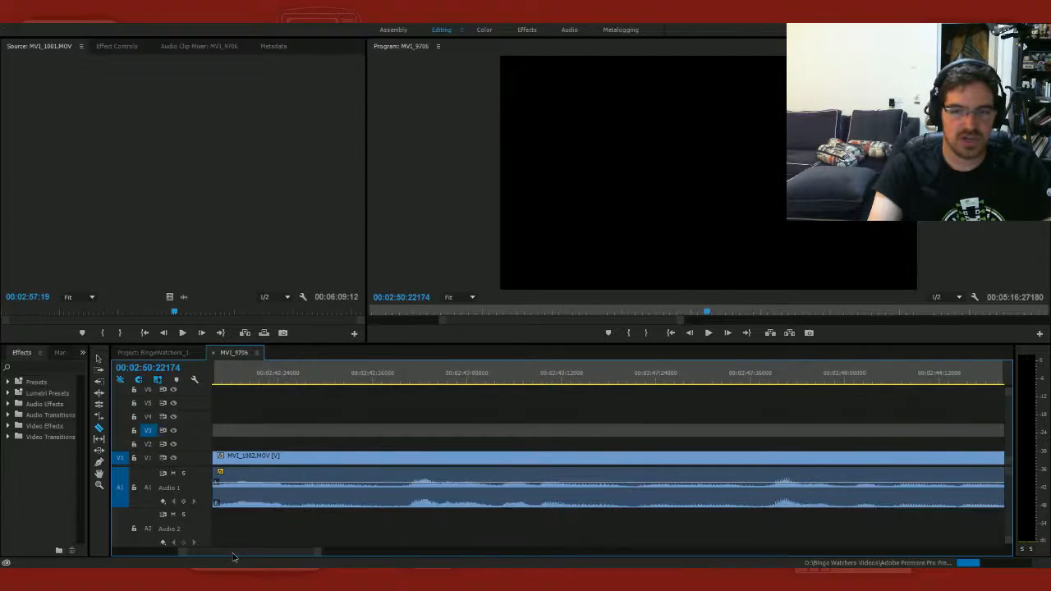
scroll(233, 553, "up", 6)
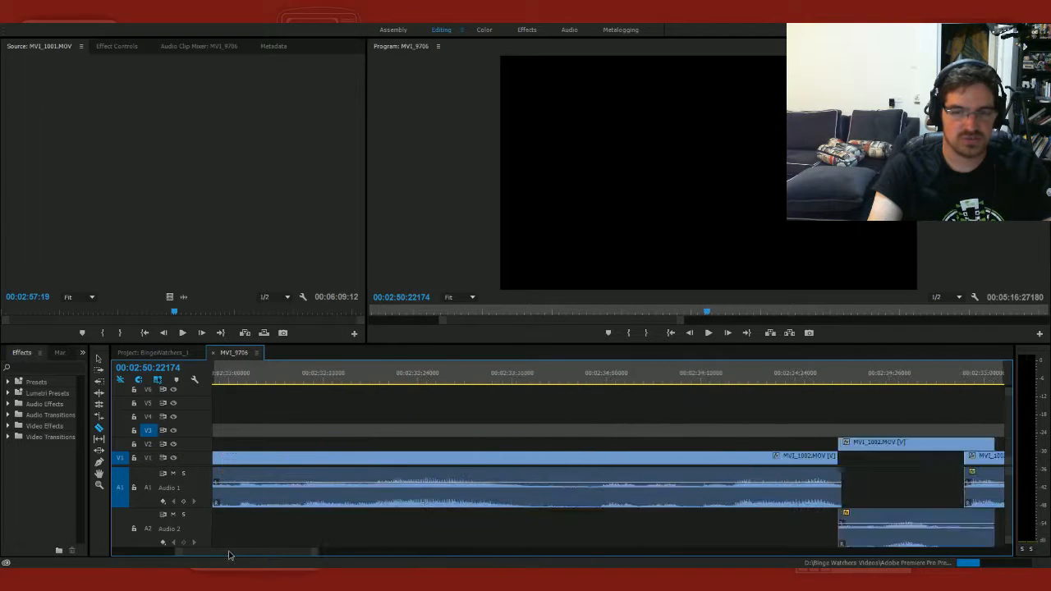
left_click(781, 380)
key("space")
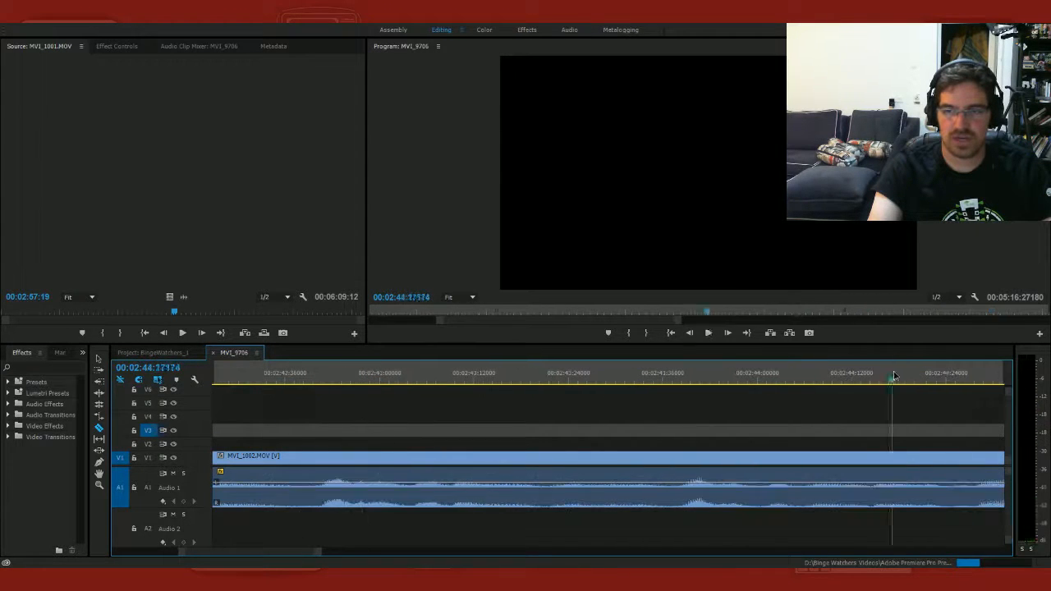
key("space")
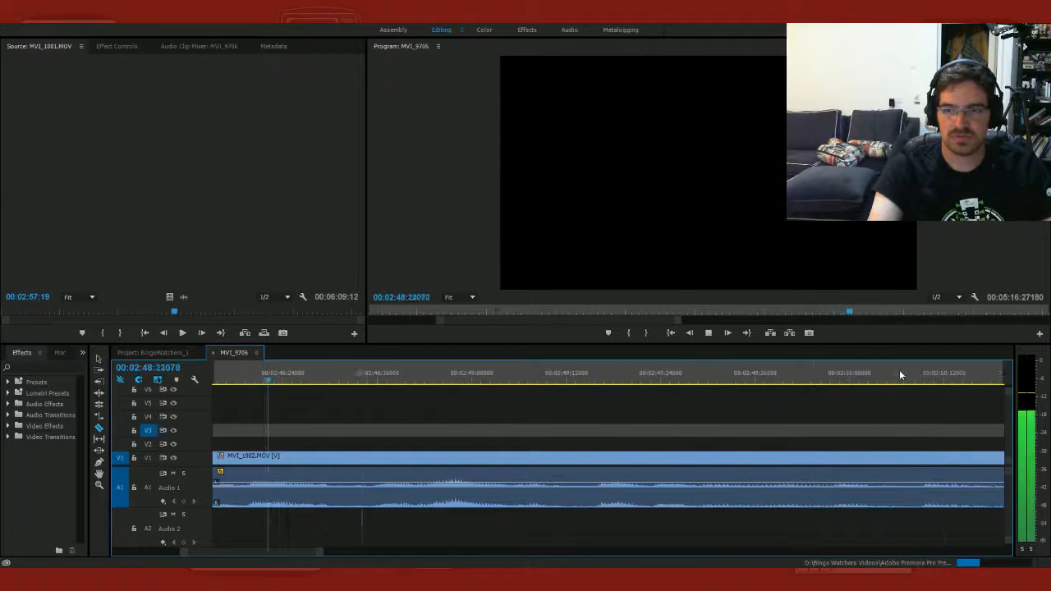
key("ctrl+k")
key("space")
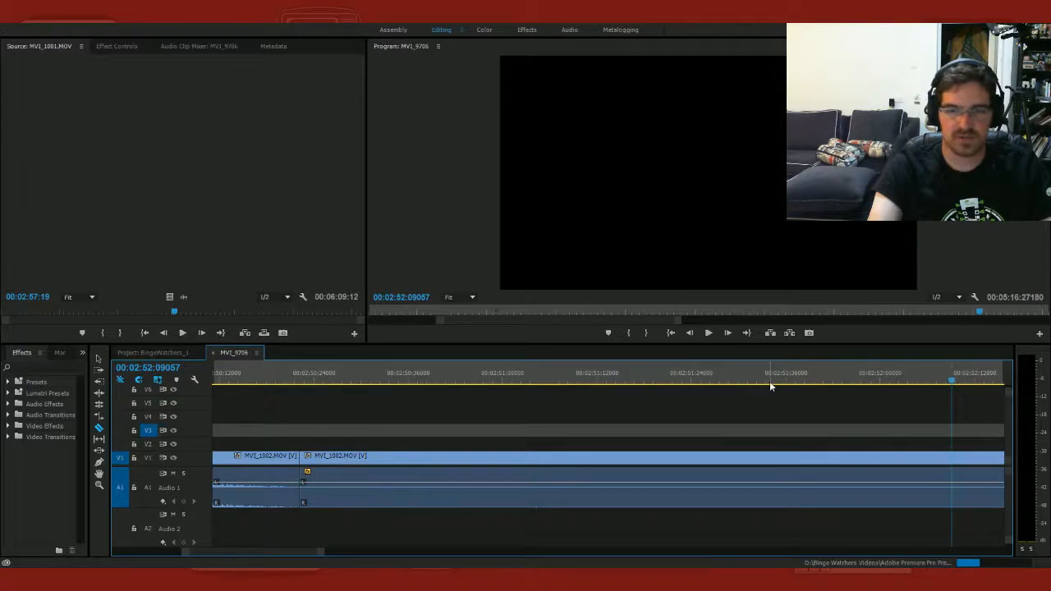
key("l")
key("l")
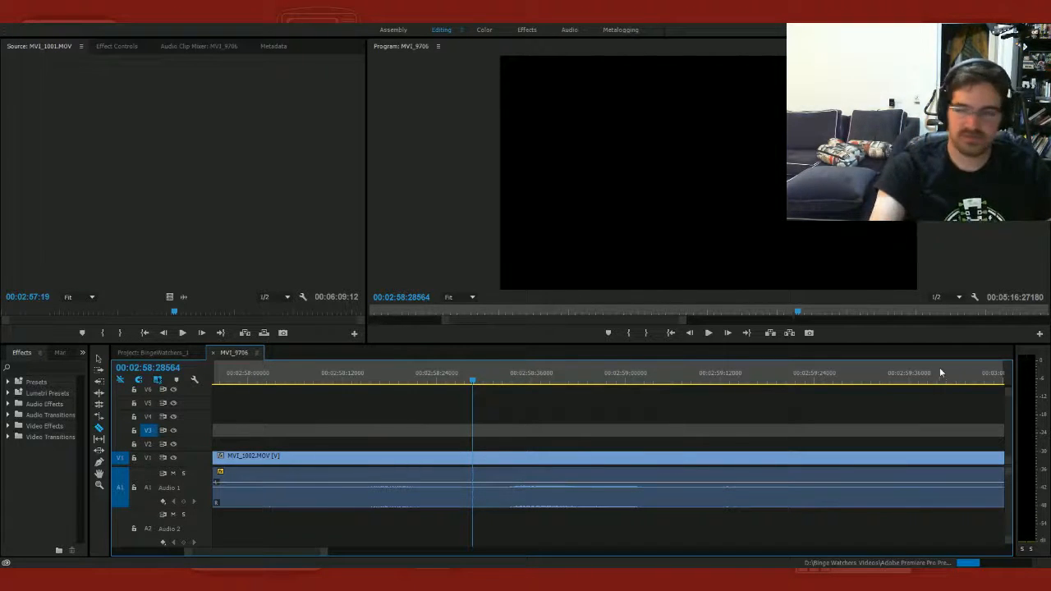
key("space")
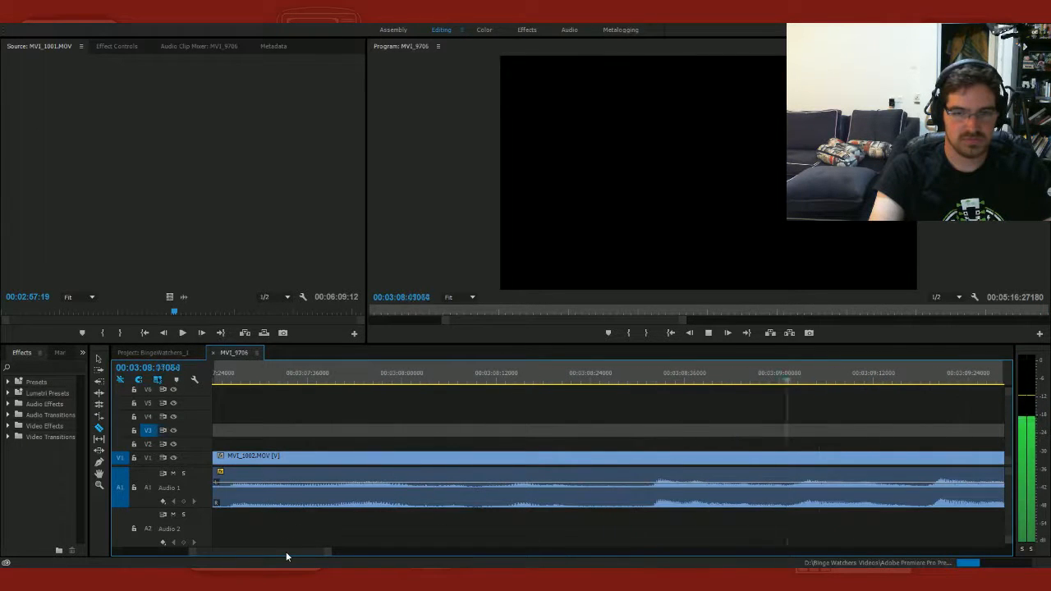
key("space")
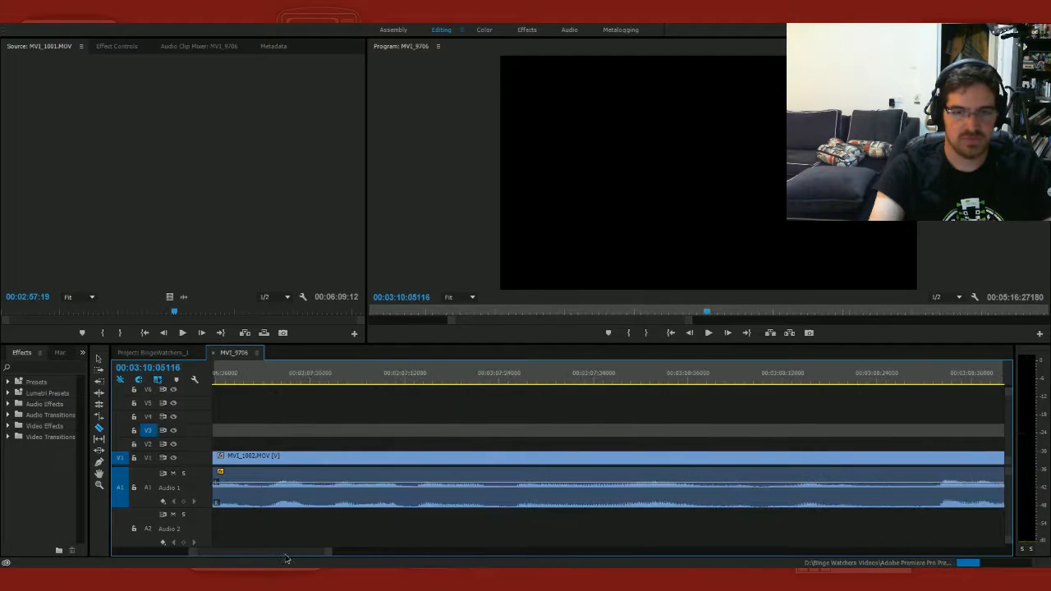
Step: Cut MVI_1002.MOV just before the speech at 00:03:05:21 and delete the unused piece between it and the 00:02:50:22 cut
left_click_drag(285, 555, 283, 555)
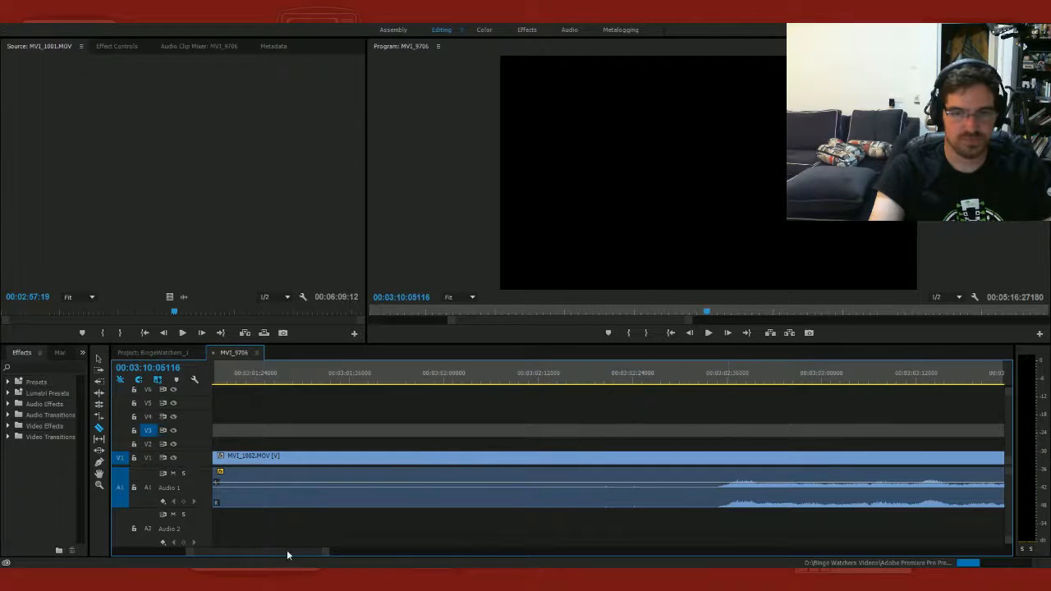
left_click(662, 382)
key("space")
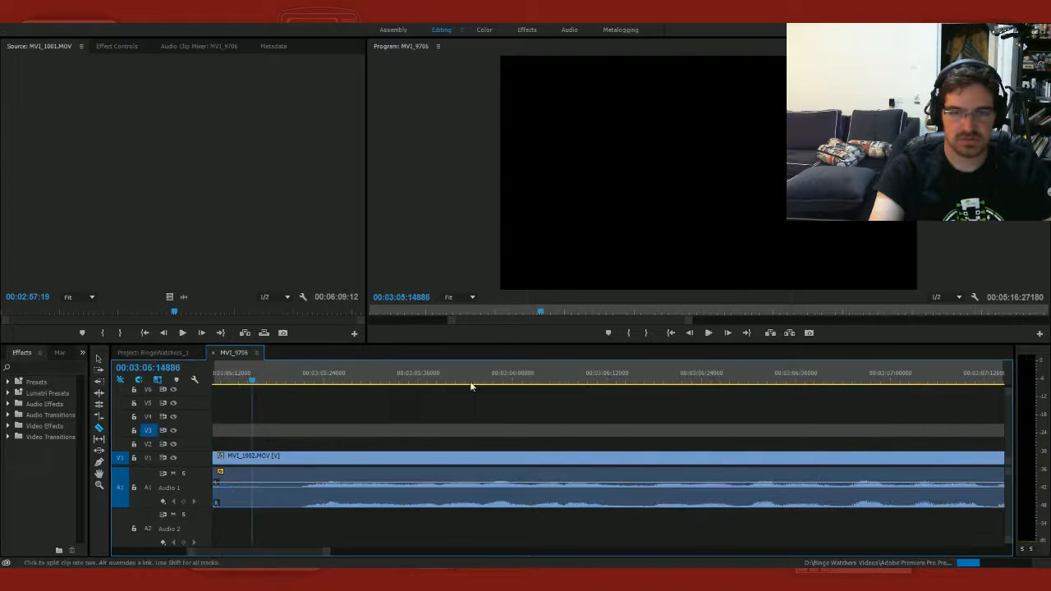
left_click(302, 382)
left_click(300, 476)
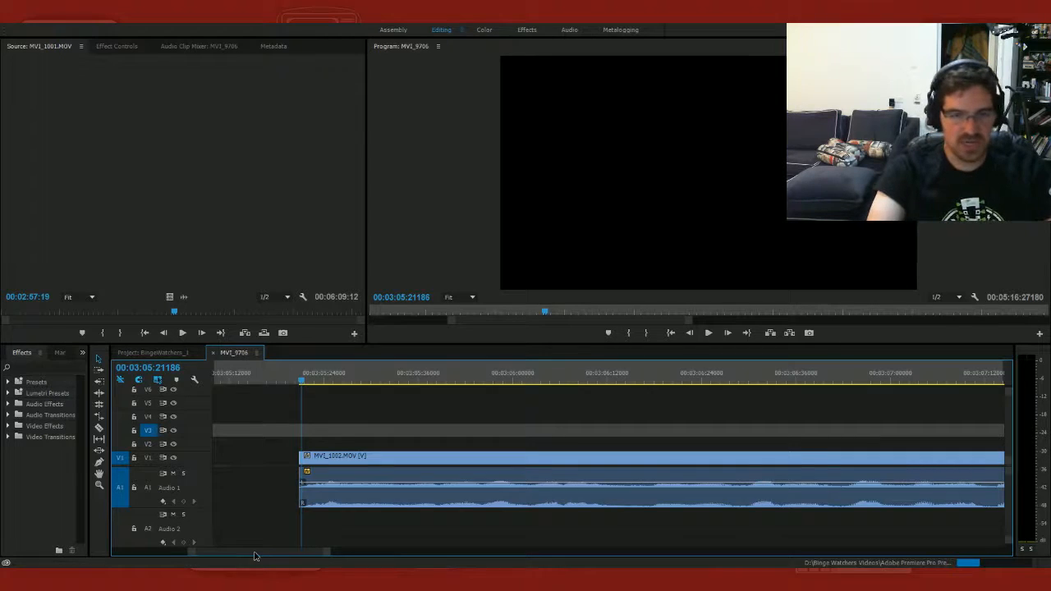
Step: Close the empty gap between the 00:02:50:22 cut and the MVI_1002.MOV clip at 00:03:05:21
left_click_drag(255, 556, 249, 555)
left_click(781, 501)
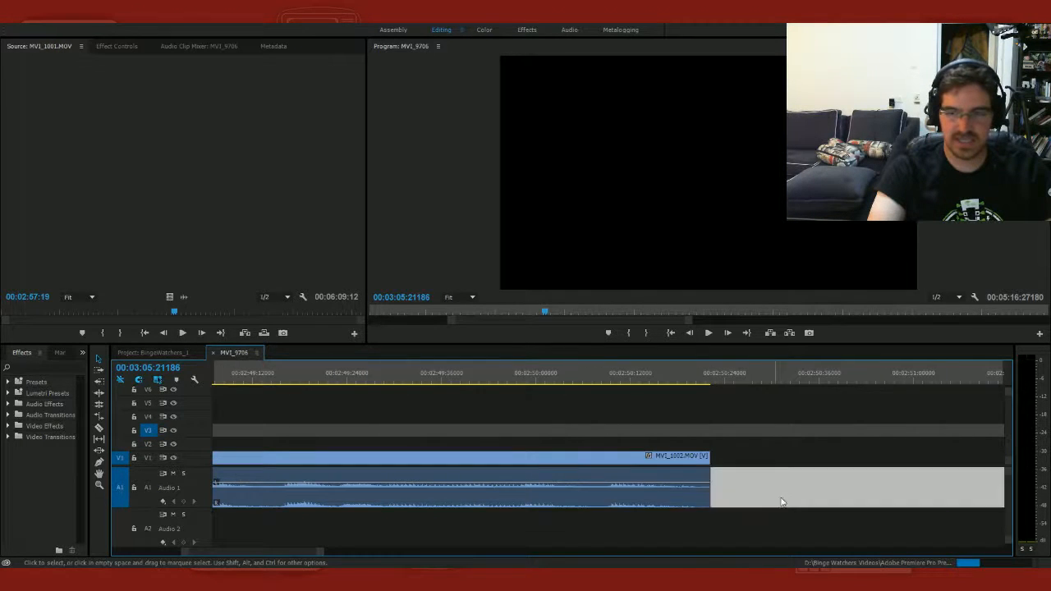
key("Delete")
Step: Cut the end of the preceding MVI_1002.MOV clip at about 00:02:50:00 and move that end piece onto V2 and Audio 2
left_click(538, 483)
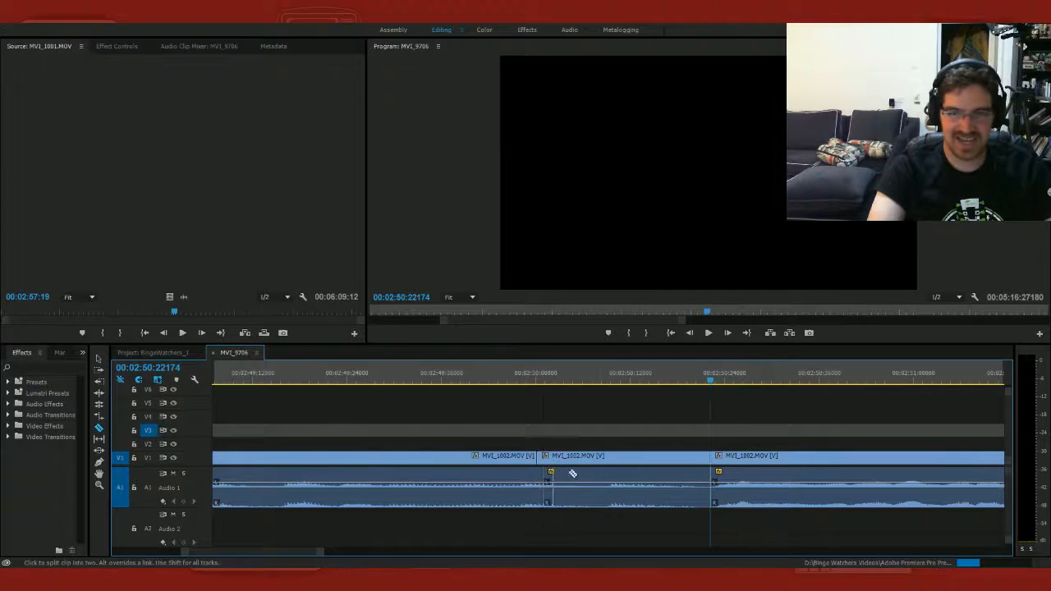
key("v")
left_click_drag(596, 459, 604, 442)
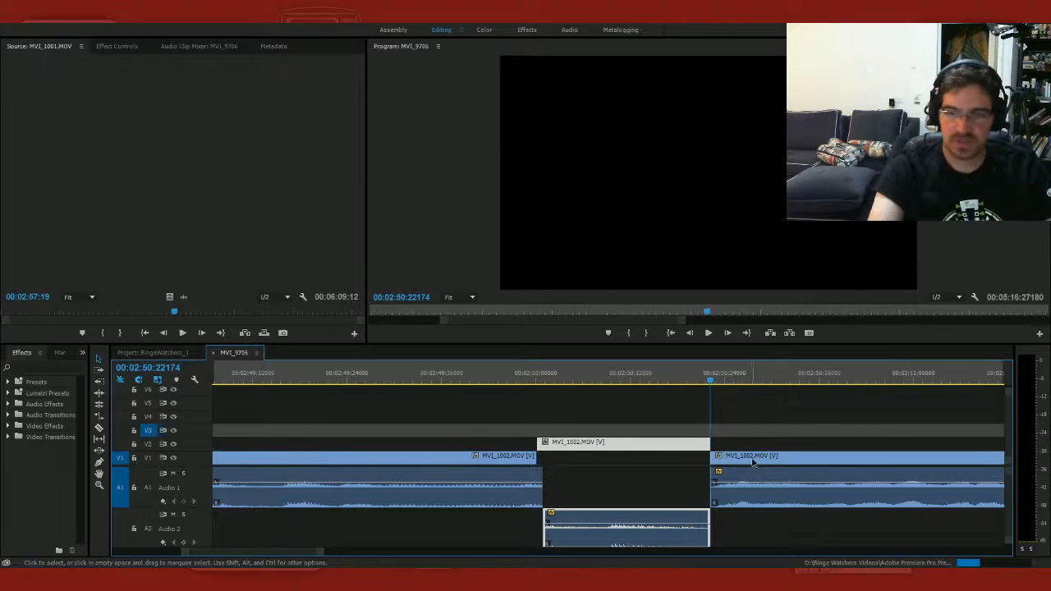
Step: Shift the following V1 MVI_1002.MOV clip earlier to start at about 00:02:50:16, overlapping the V2 piece, and check the transition by playback
left_click_drag(751, 465, 720, 463)
left_click(485, 377)
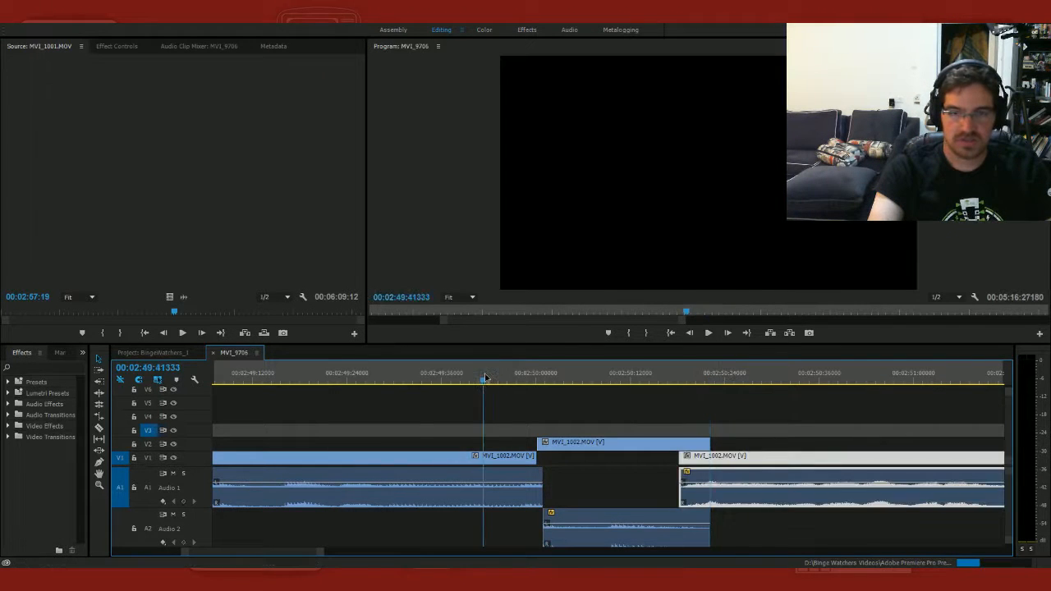
key("space")
key("space")
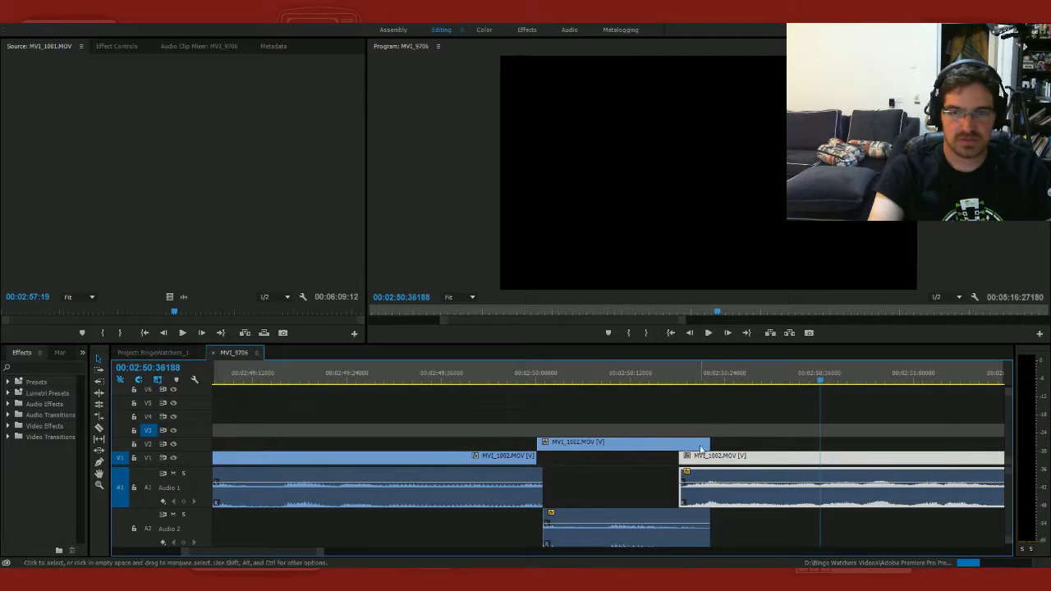
left_click_drag(690, 460, 674, 460)
left_click(454, 378)
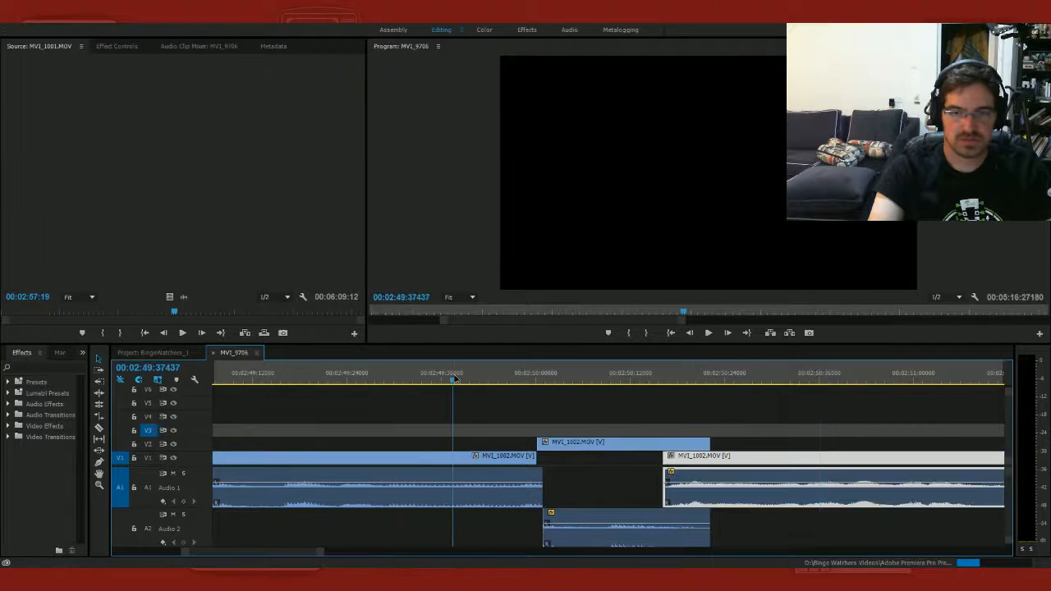
Step: Play from about 00:02:49:37 to the end of the speech and cut MVI_1002.MOV at about 00:02:56:00
key("space")
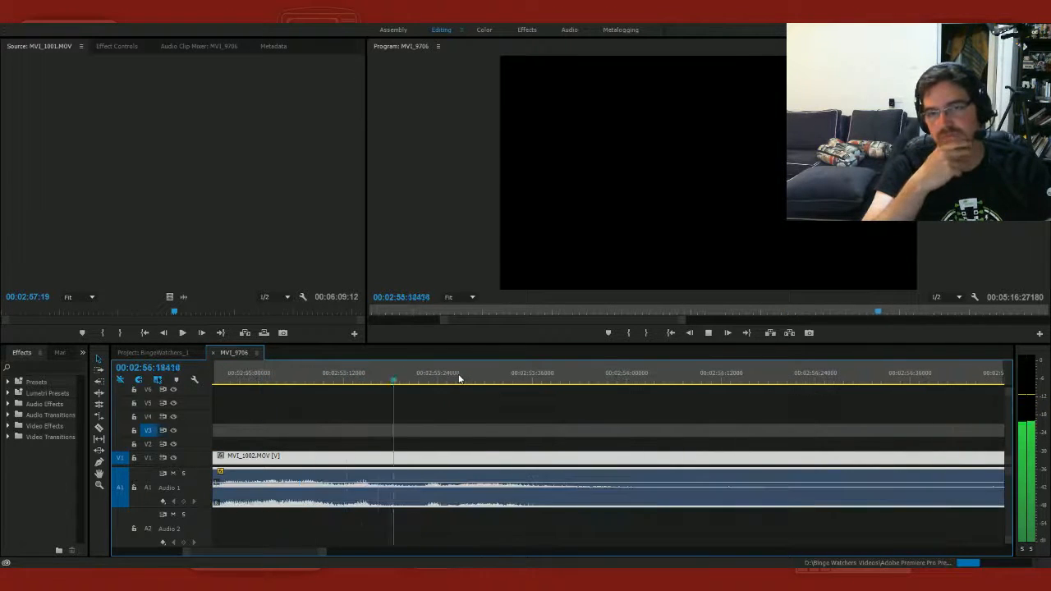
key("space")
key("c")
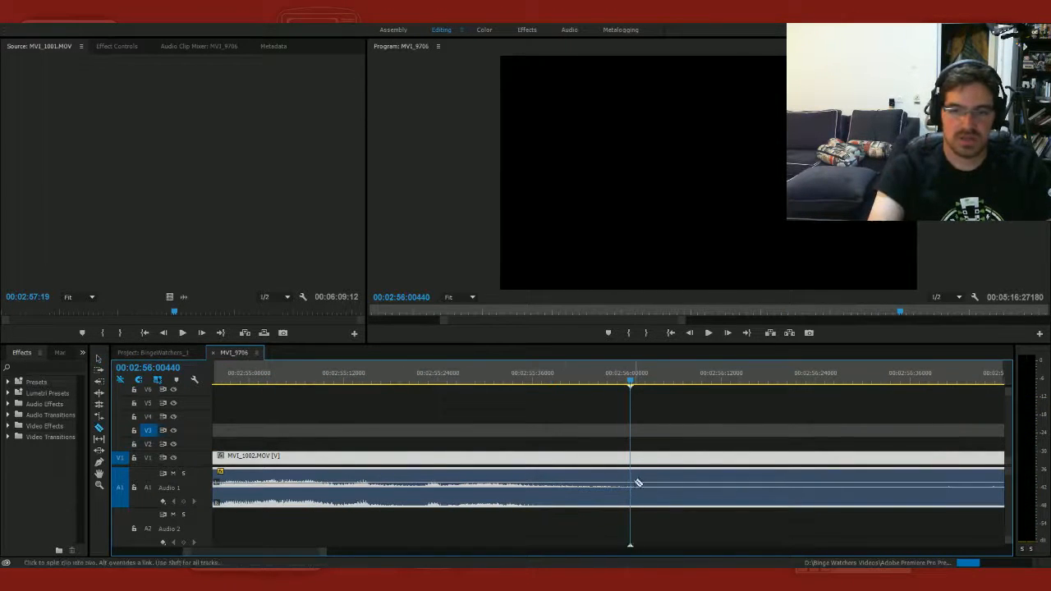
left_click(637, 482)
Step: Find the start of the next usable take, cut MVI_1002.MOV at about 00:03:06:00700 and delete the unused section before it
key("space")
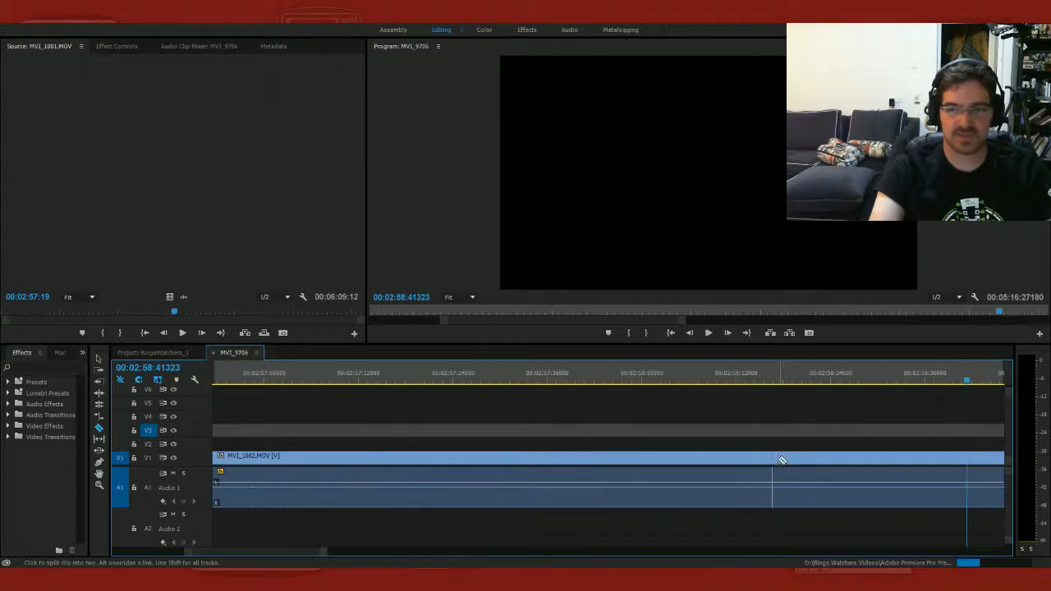
left_click(906, 373)
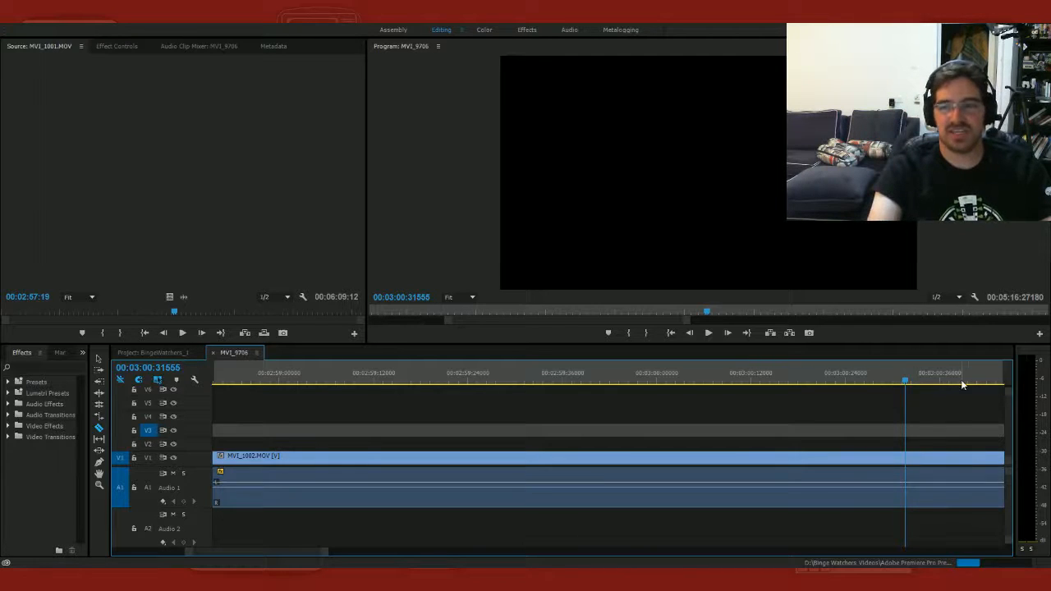
key("space")
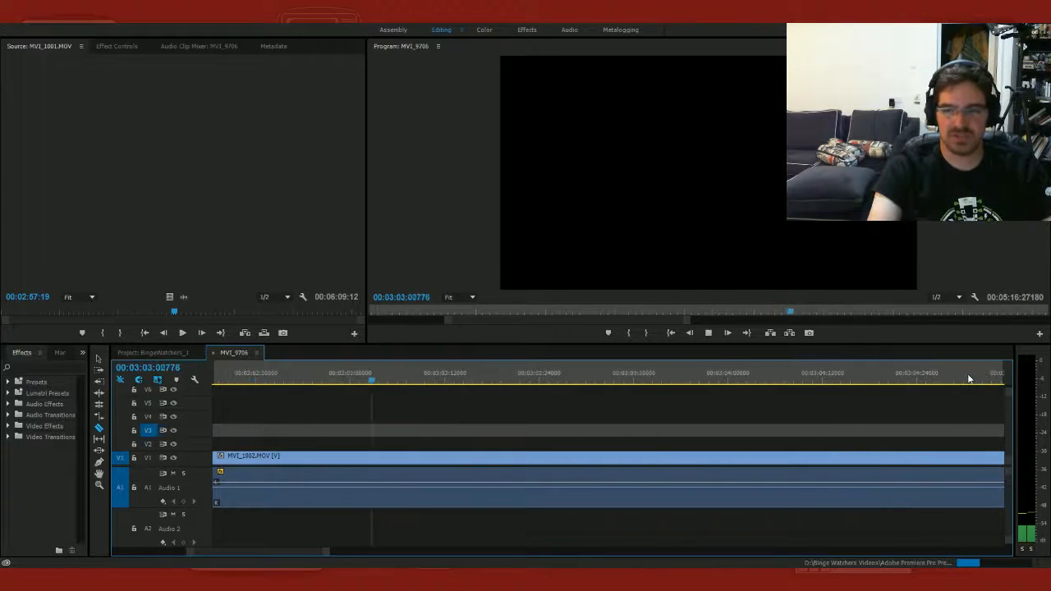
key("space")
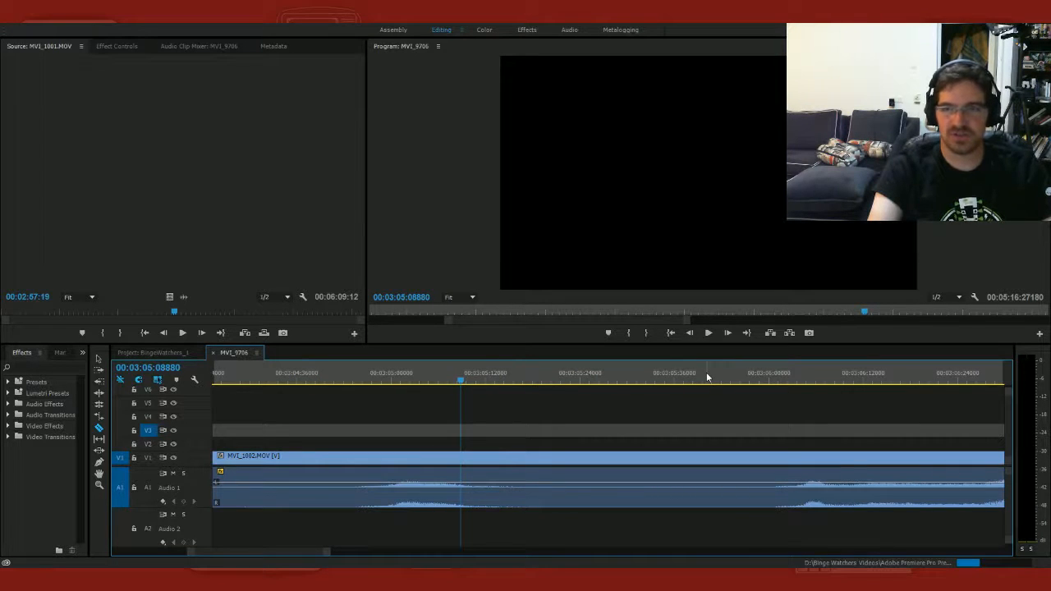
left_click_drag(721, 380, 777, 384)
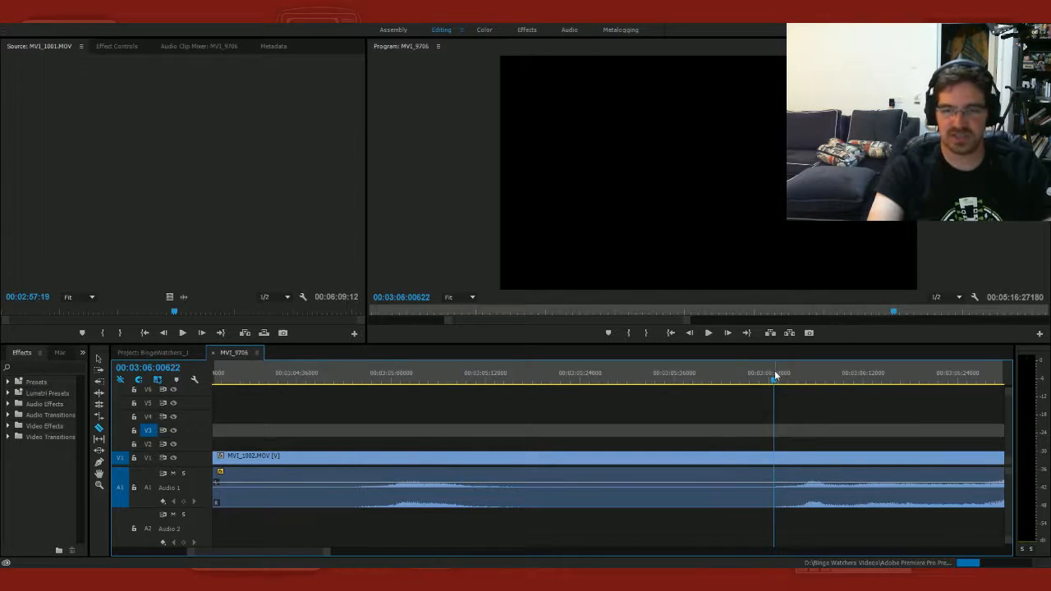
left_click(704, 376)
key("space")
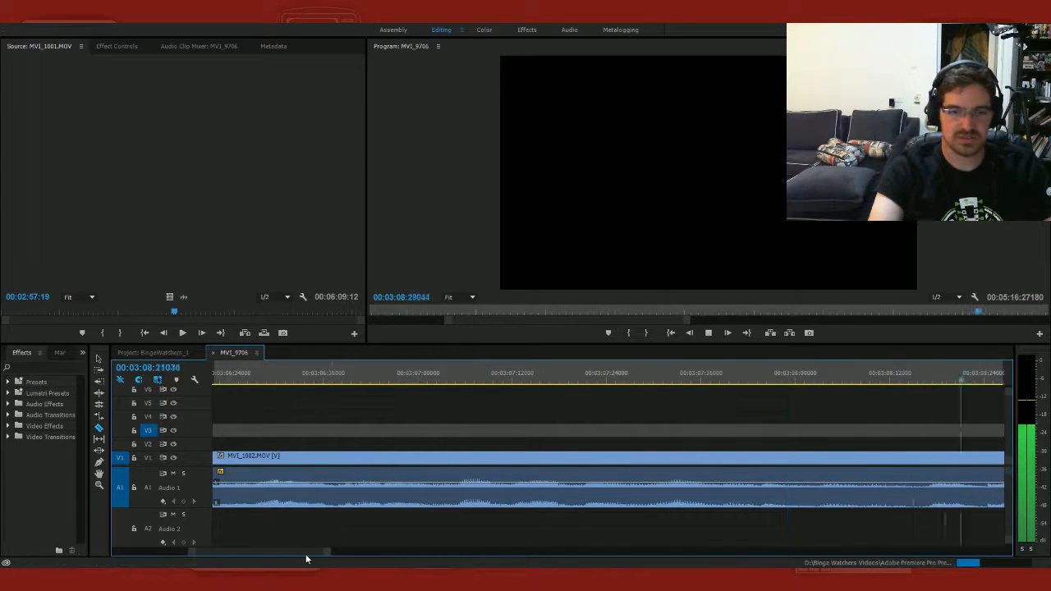
key("space")
scroll(299, 557, "up", 5)
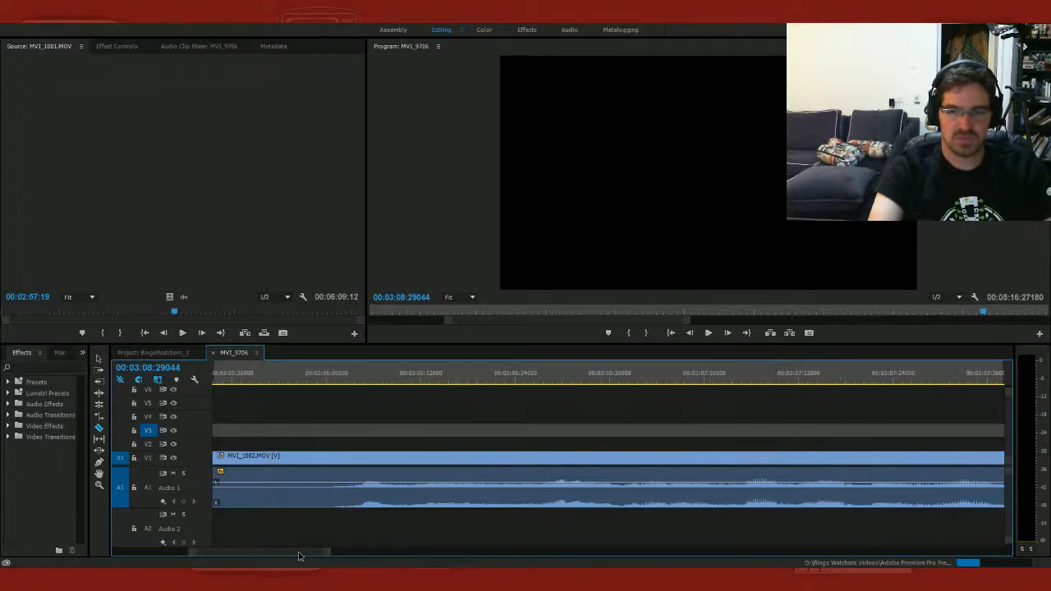
left_click_drag(292, 379, 332, 378)
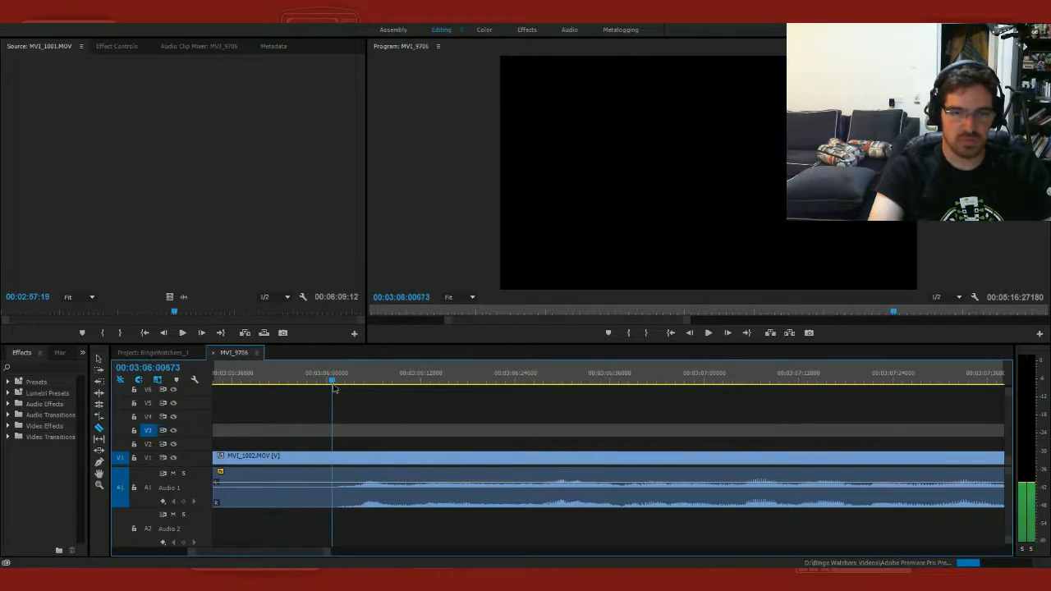
left_click(336, 460)
key("v")
left_click(327, 461)
key("Delete")
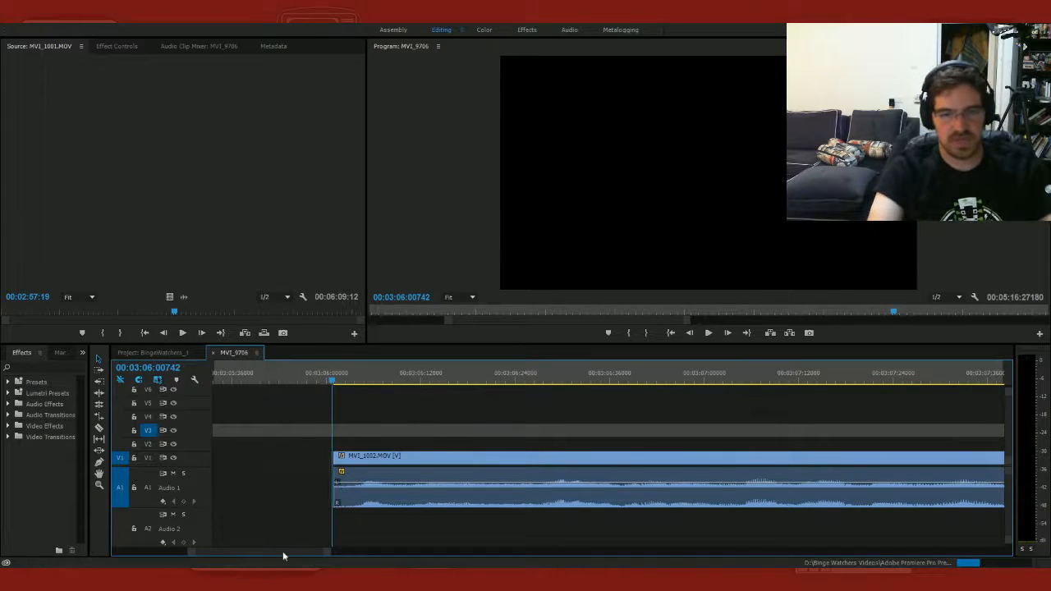
Step: Close the empty gap between the 00:02:56:00440 cut and the MVI_1002.MOV clip starting at about 00:03:06:00700
scroll(283, 557, "up", 15)
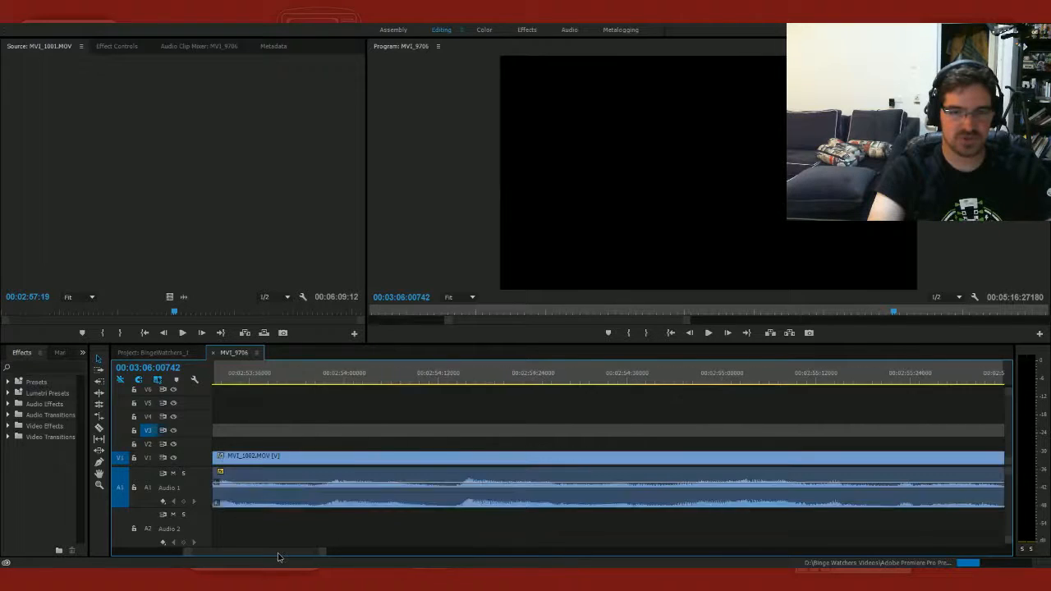
scroll(279, 558, "up", 5)
left_click(653, 496)
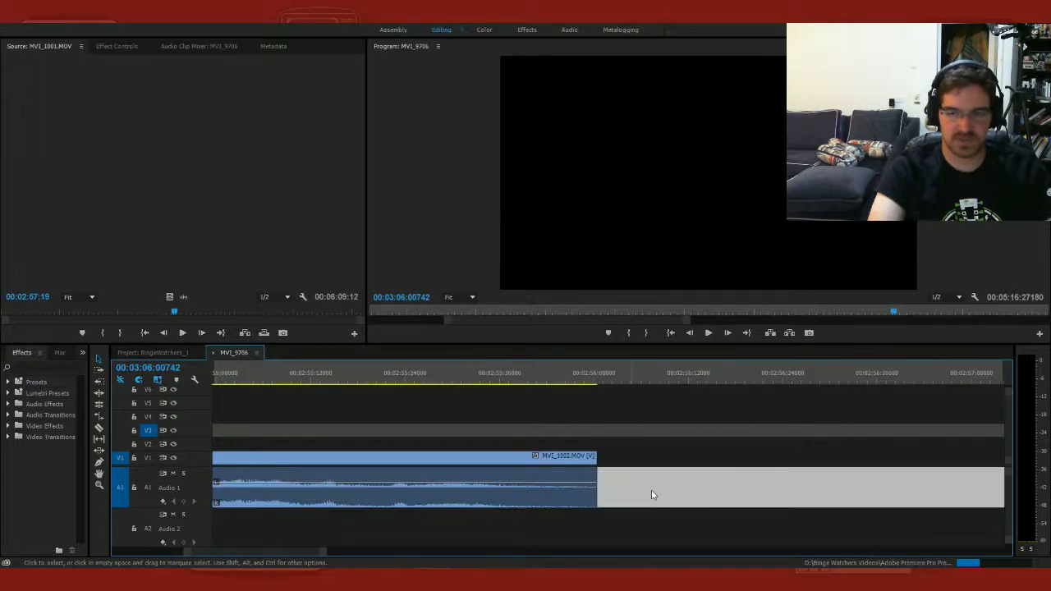
key("Delete")
Step: Split off the preceding clip's end at about 00:02:55:28000 onto V2 and Audio 2, and shift the following clip to start at about 00:02:55:42000
key("c")
left_click(444, 488)
key("v")
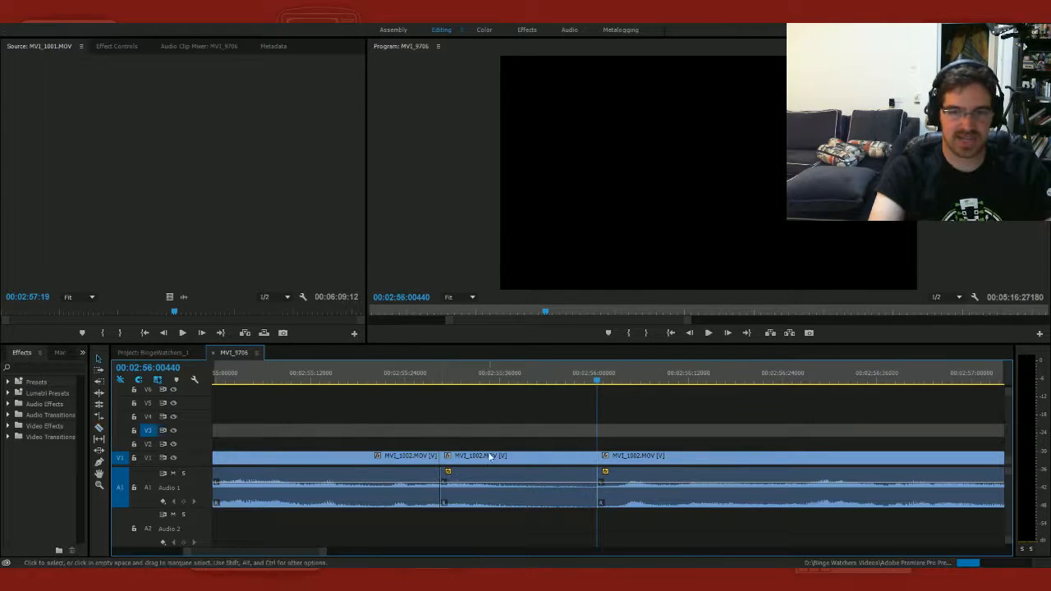
left_click_drag(488, 457, 490, 446)
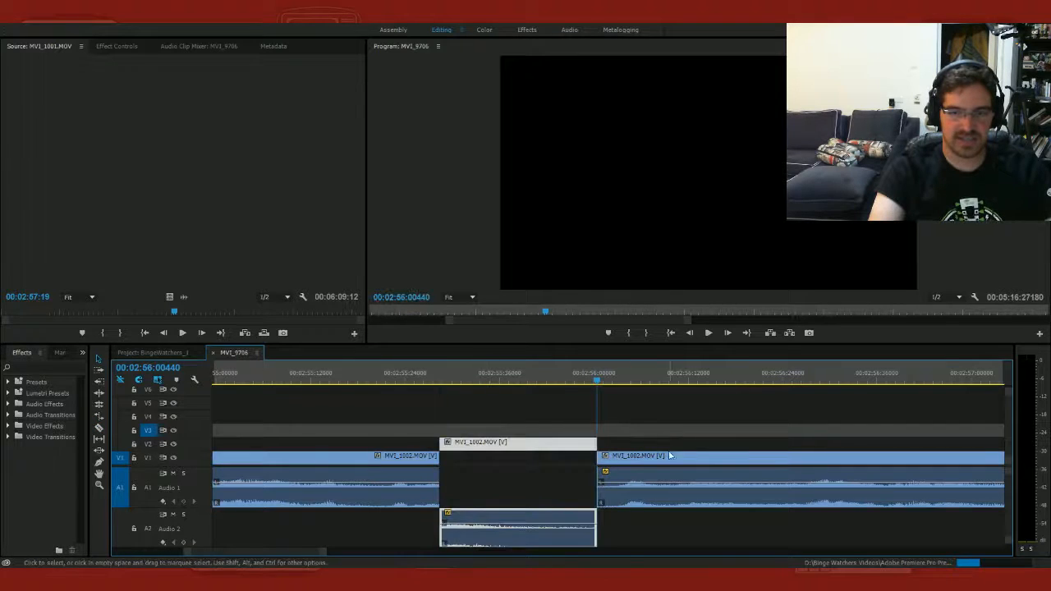
left_click_drag(677, 461, 629, 460)
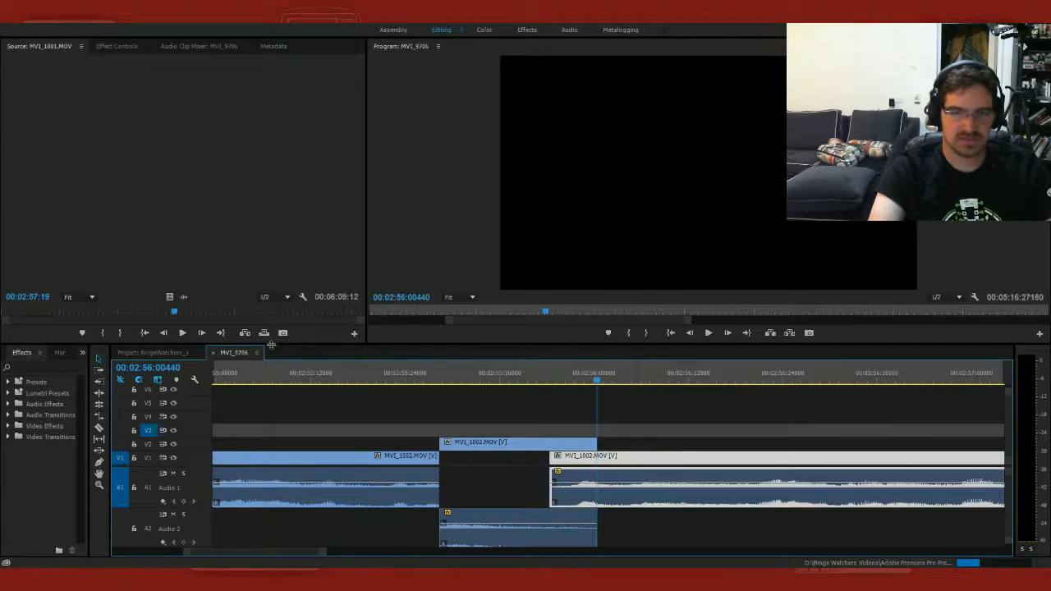
Step: Play on through the take to the end of the speech and cut MVI_1002.MOV at 00:03:17:25472
key("space")
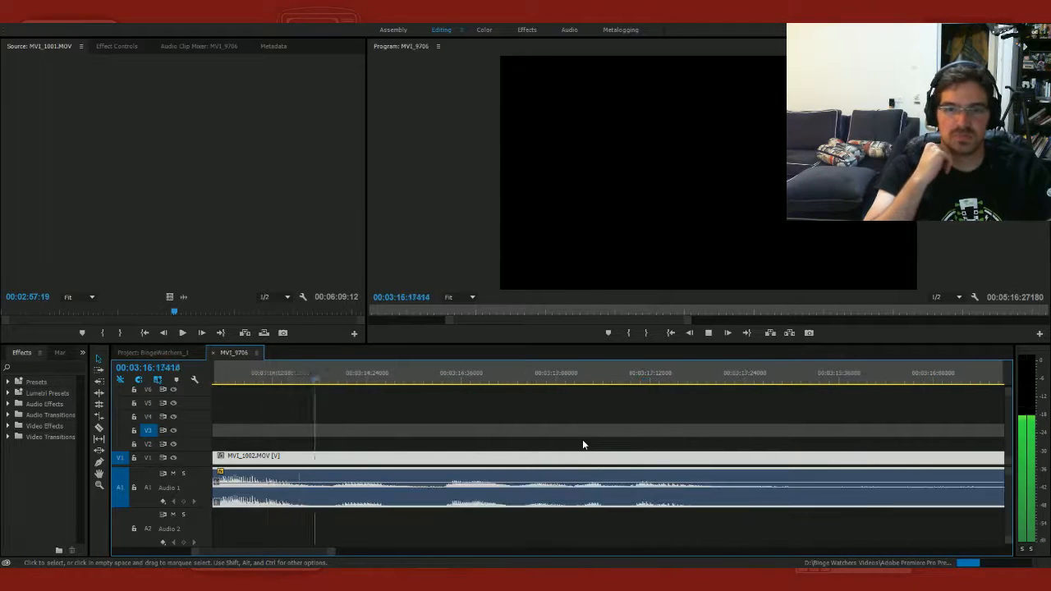
key("space")
key("c")
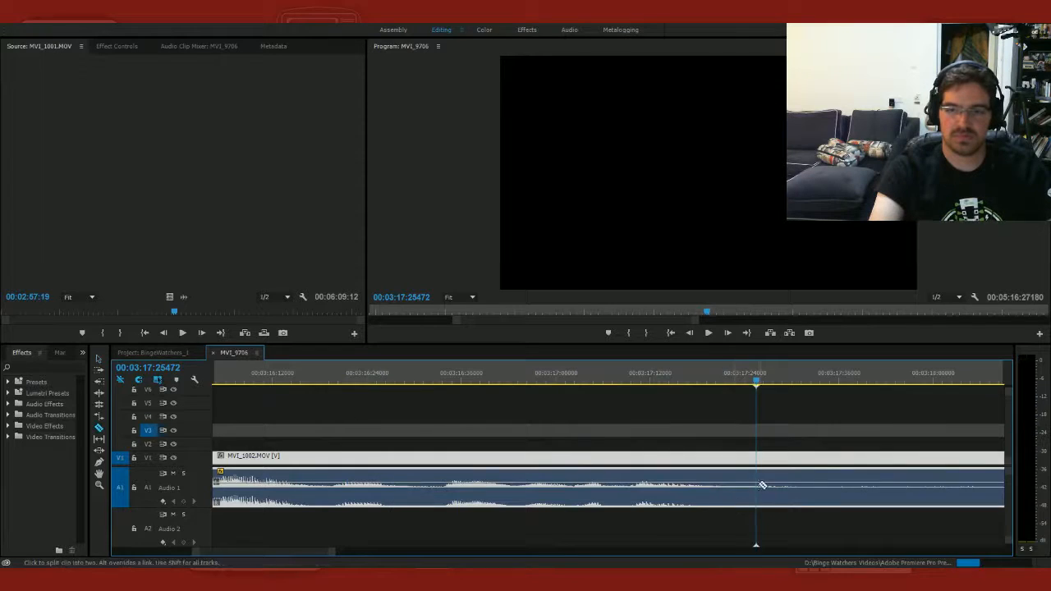
left_click(760, 486)
Step: Find the start of the last MVI_1002.MOV take, cut it at 00:03:24:25889 and delete the unused section before it
key("space")
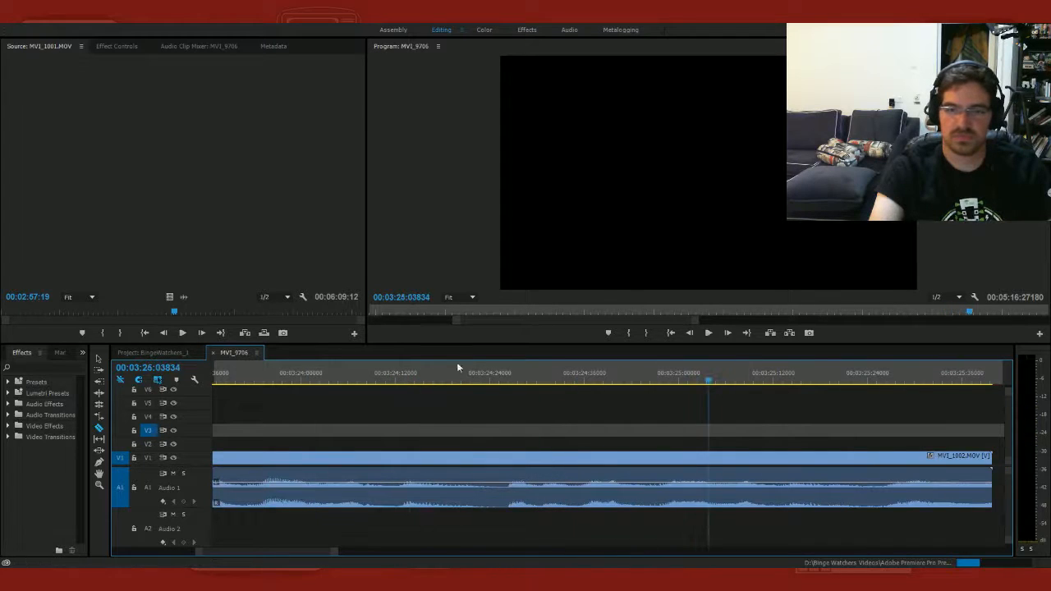
left_click_drag(460, 376, 508, 380)
left_click(504, 458)
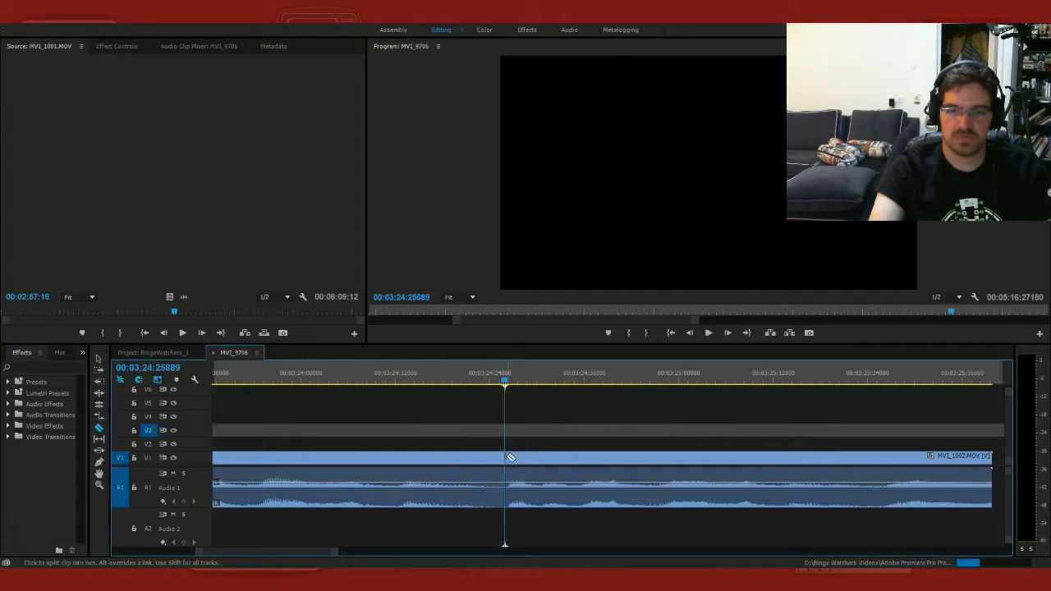
key("v")
left_click(472, 470)
key("Delete")
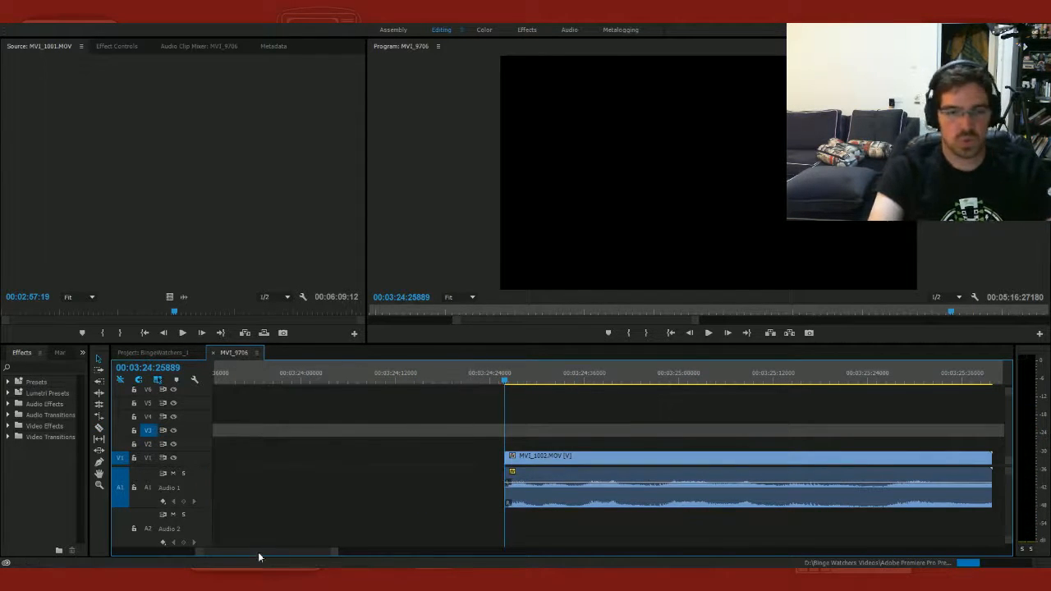
Step: Close the empty gap between the 00:03:17:25472 cut and the MVI_1002.MOV clip at 00:03:24:25889
scroll(259, 557, "up", 5)
scroll(260, 557, "down", 4)
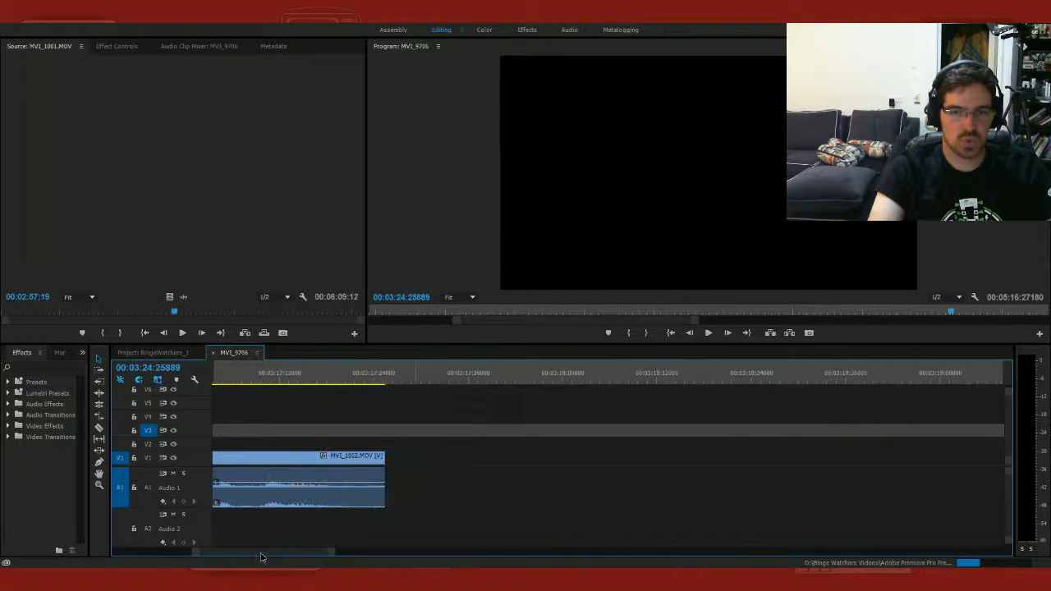
left_click(429, 482)
key("Delete")
Step: Cut the end of the preceding MVI_1002.MOV clip at about 00:03:17:07500, move that piece's video onto V2 and play the transition
key("c")
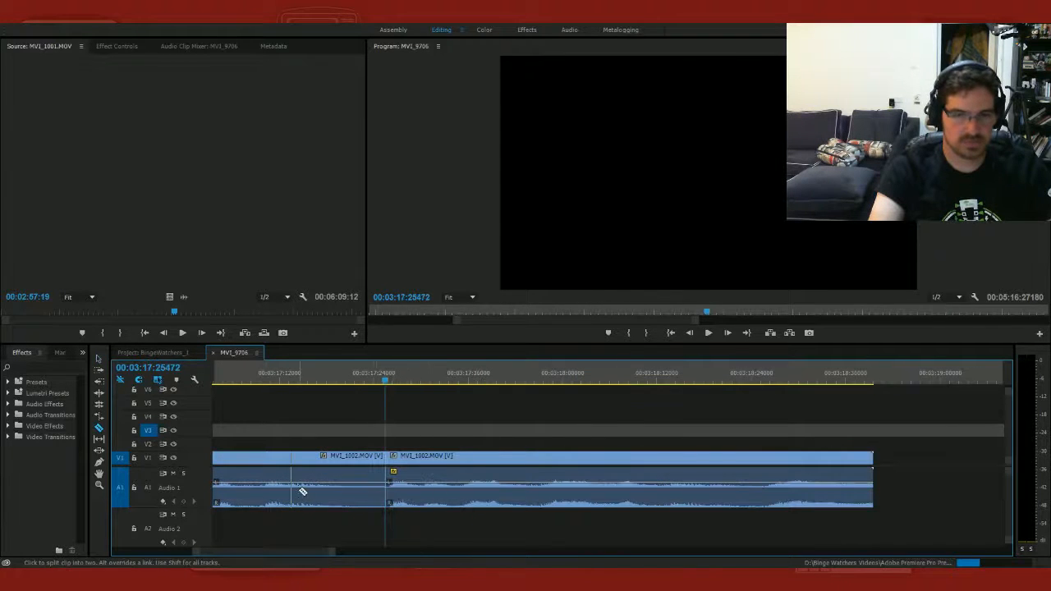
left_click(249, 486)
key("v")
left_click_drag(290, 462, 294, 445)
key("space")
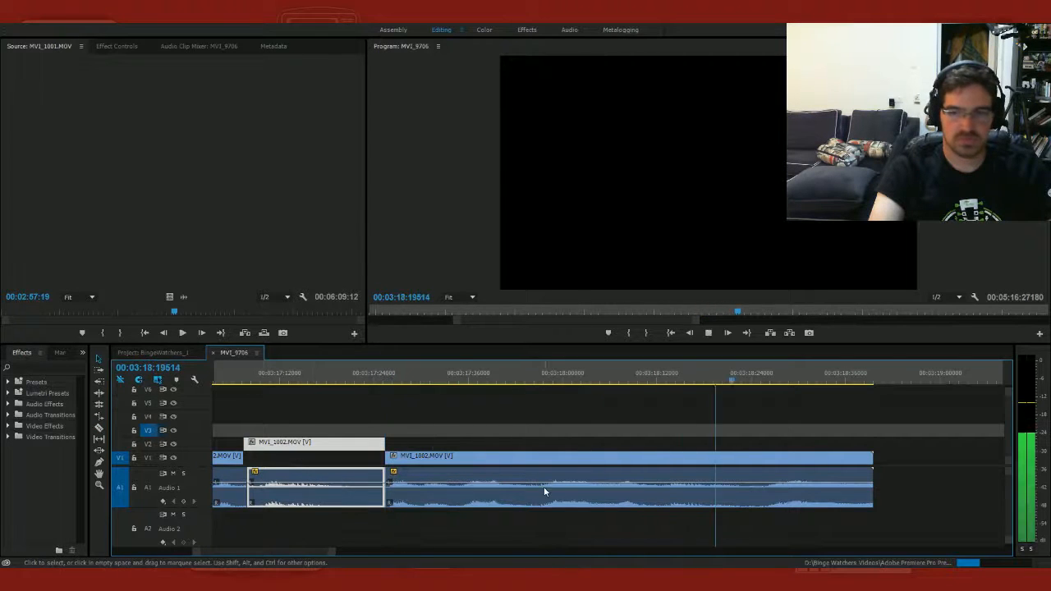
Step: Open MVI_1003.MOV from the project and place it on V1 directly after the last MVI_1002.MOV clip
left_click(146, 353)
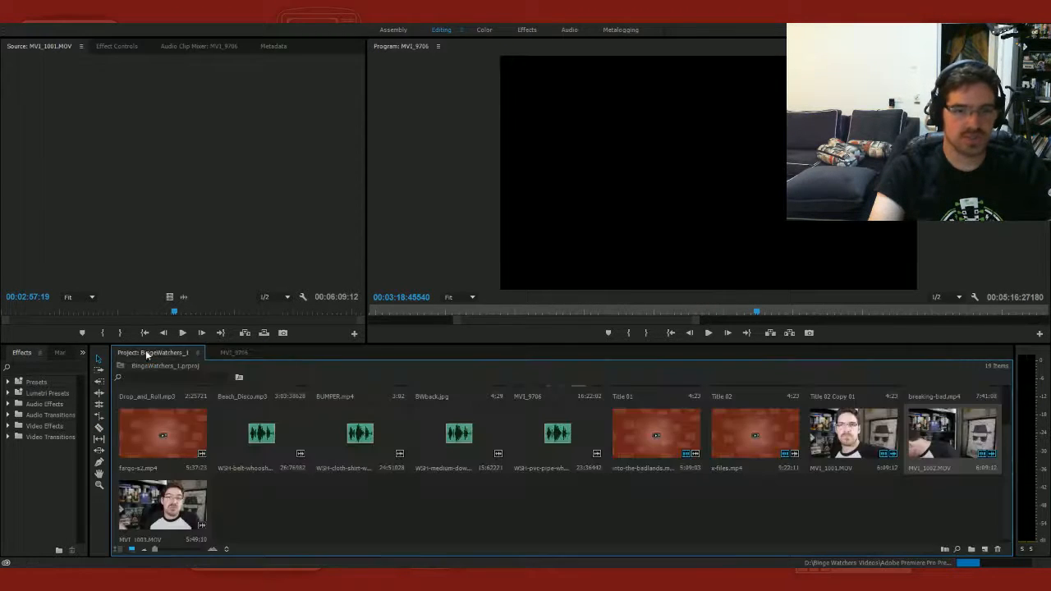
double_click(154, 515)
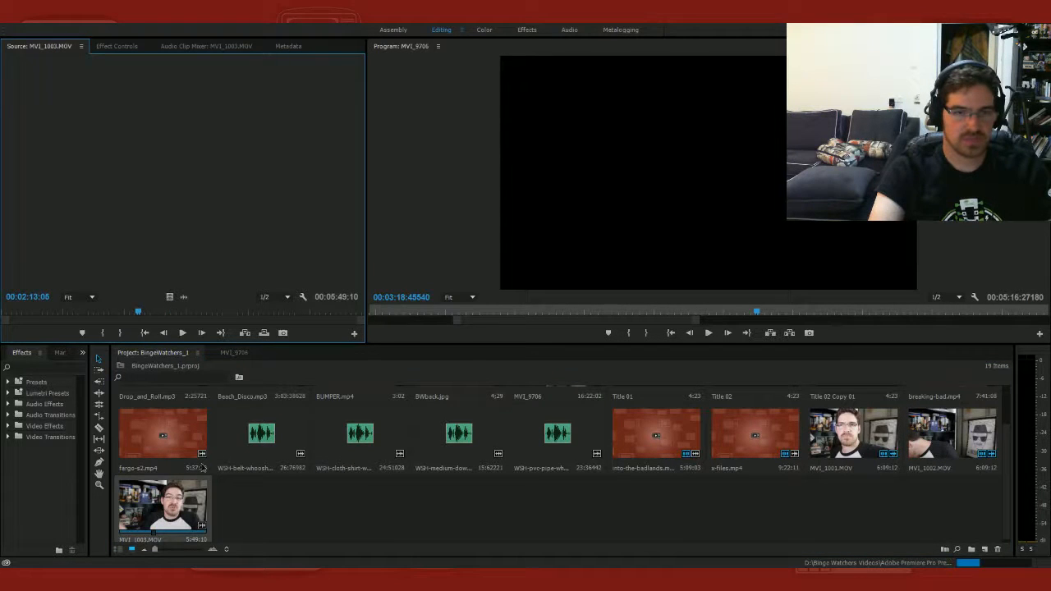
mouse_move(168, 510)
left_mouse_down()
mouse_move(215, 493)
mouse_move(230, 353)
mouse_move(914, 465)
mouse_move(883, 466)
left_mouse_up()
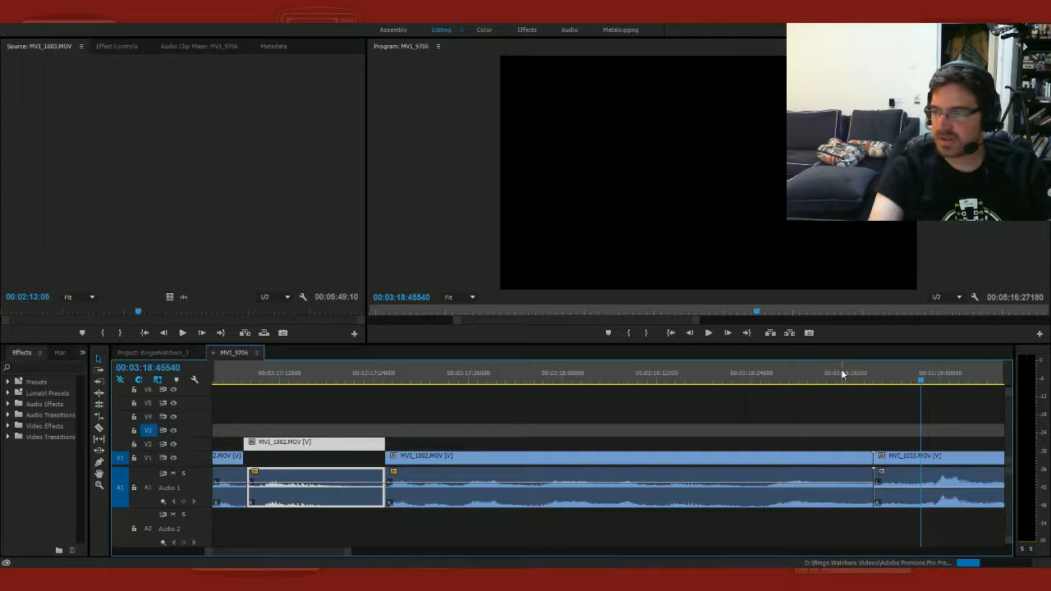
Step: Play across the join between MVI_1002.MOV and MVI_1003.MOV and cut MVI_1003.MOV after its first phrase at 00:03:20:15137
left_click(795, 374)
key("space")
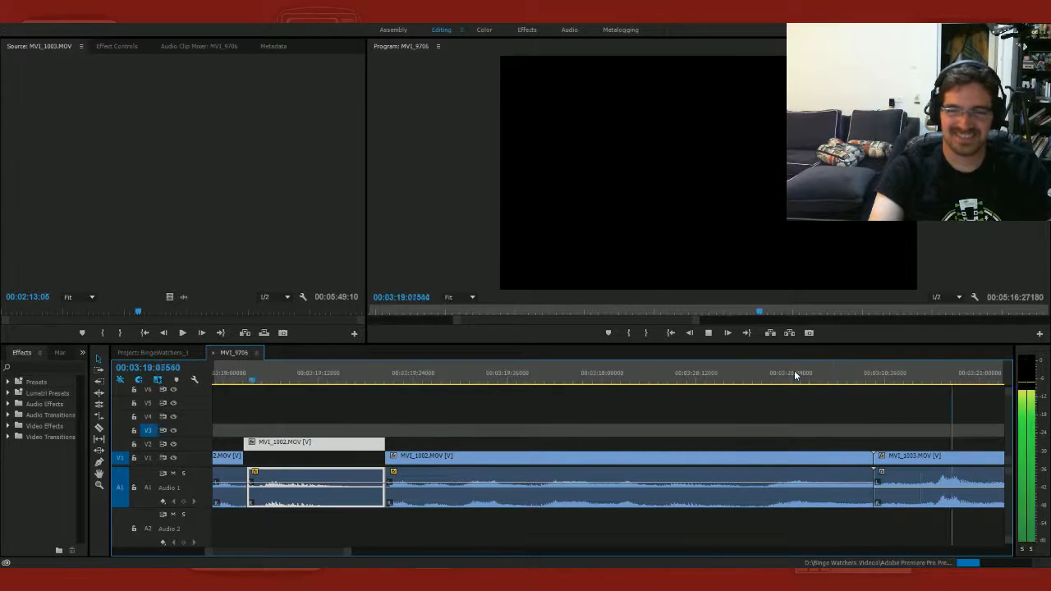
key("space")
scroll(325, 551, "up", 5)
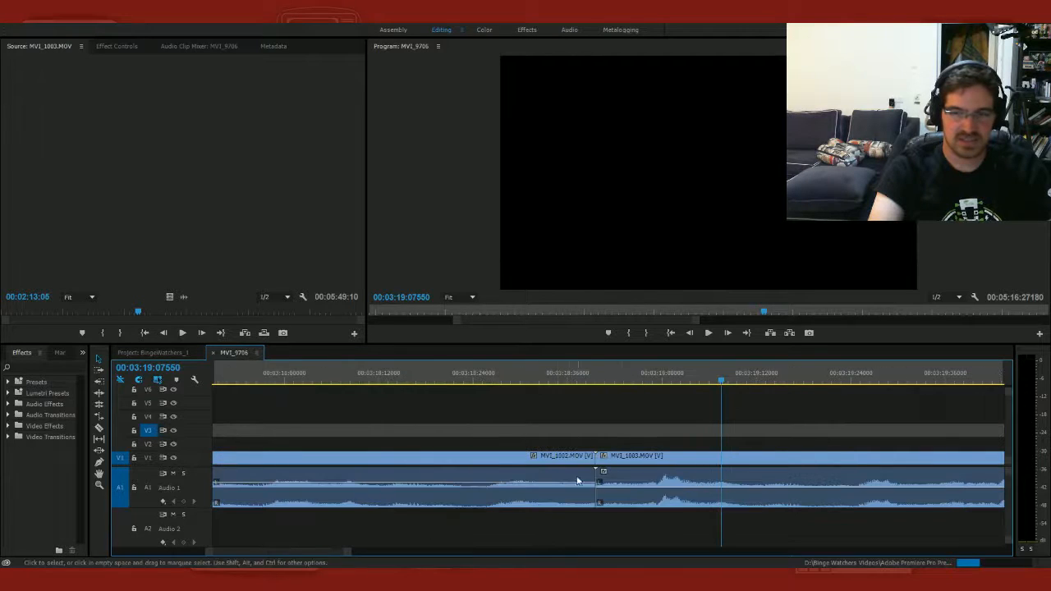
left_click(621, 489)
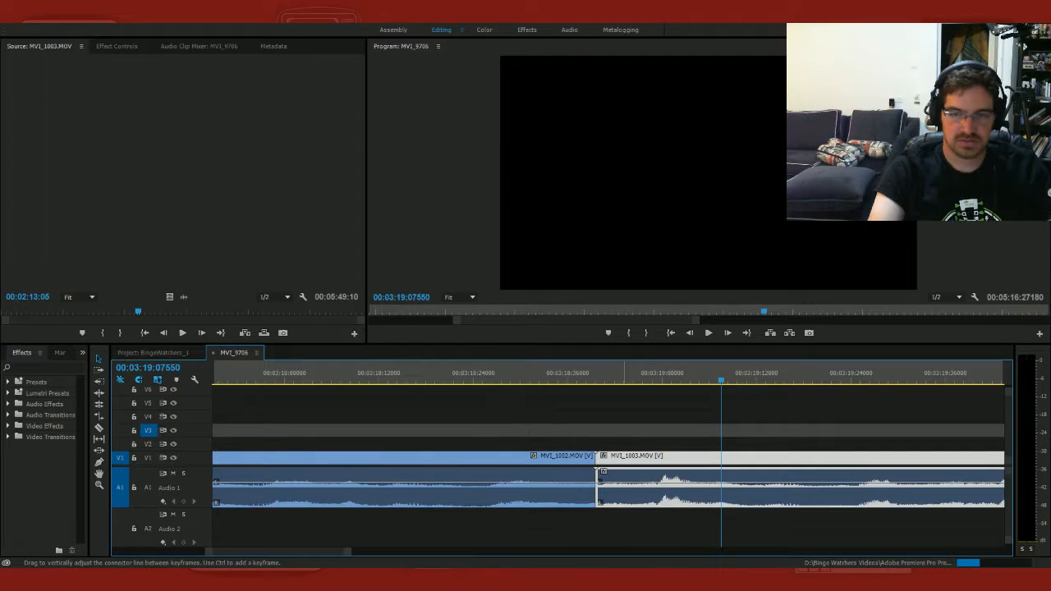
left_click(535, 369)
key("space")
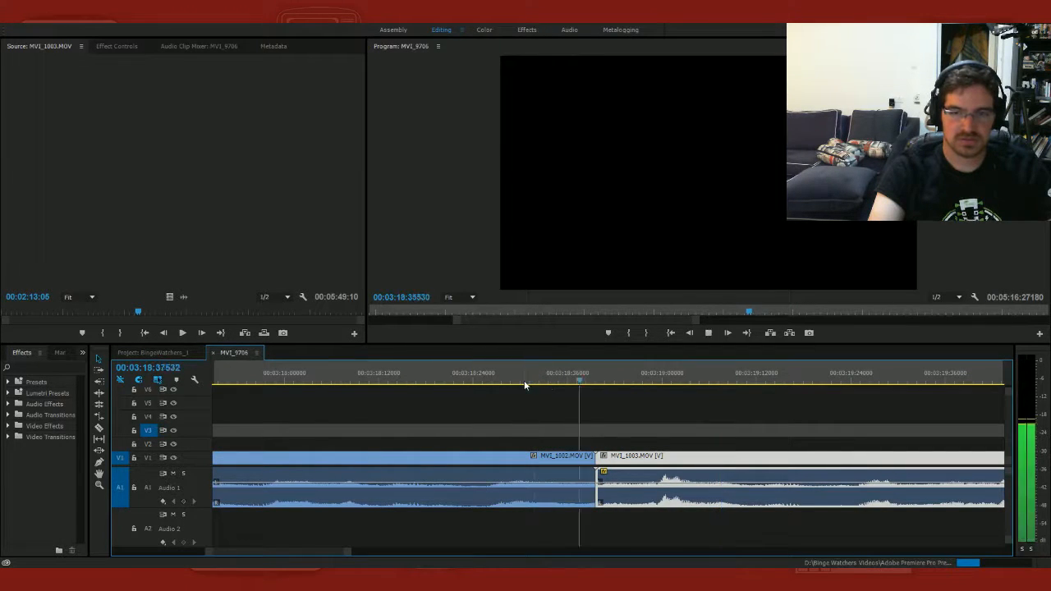
key("space")
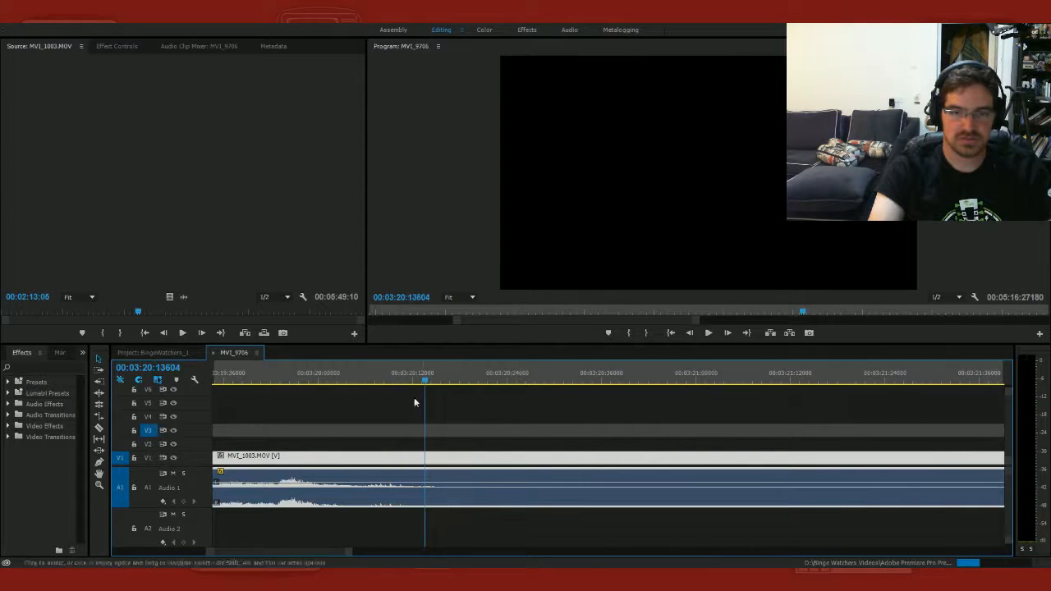
left_click_drag(430, 383, 436, 384)
key("c")
left_click(438, 474)
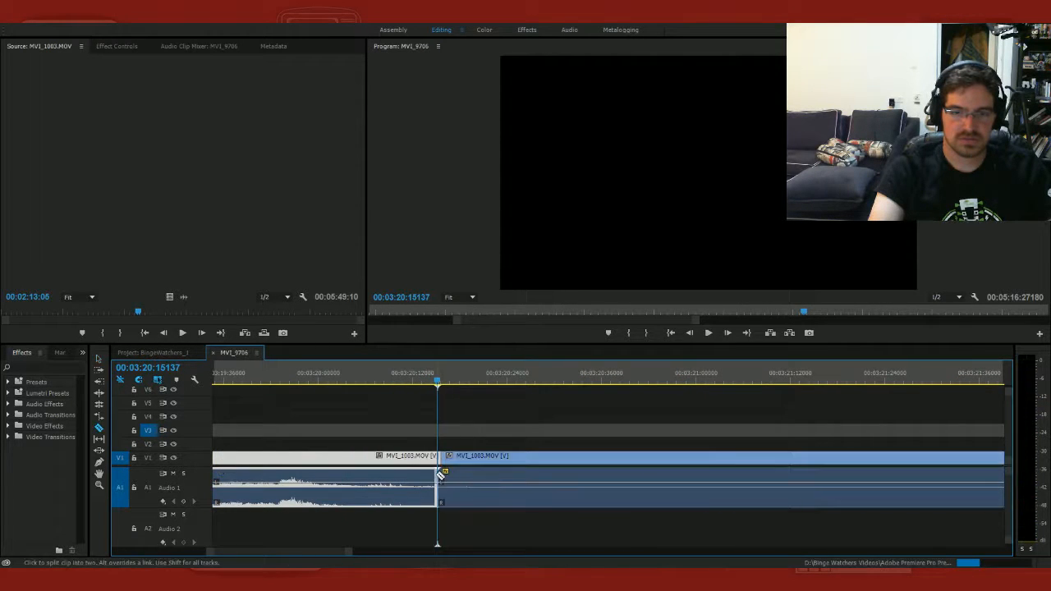
Step: Replay the transition around 00:03:17 and move the audio of the V2 MVI_1002.MOV piece down onto Audio 2
scroll(306, 558, "up", 3)
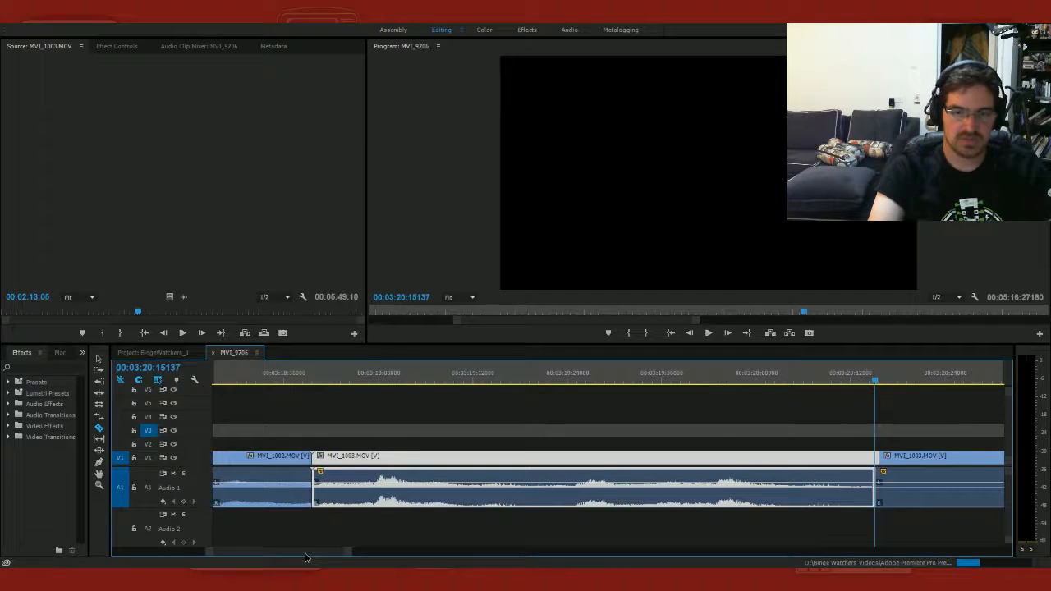
scroll(305, 557, "up", 3)
scroll(306, 558, "up", 2)
scroll(306, 557, "down", 2)
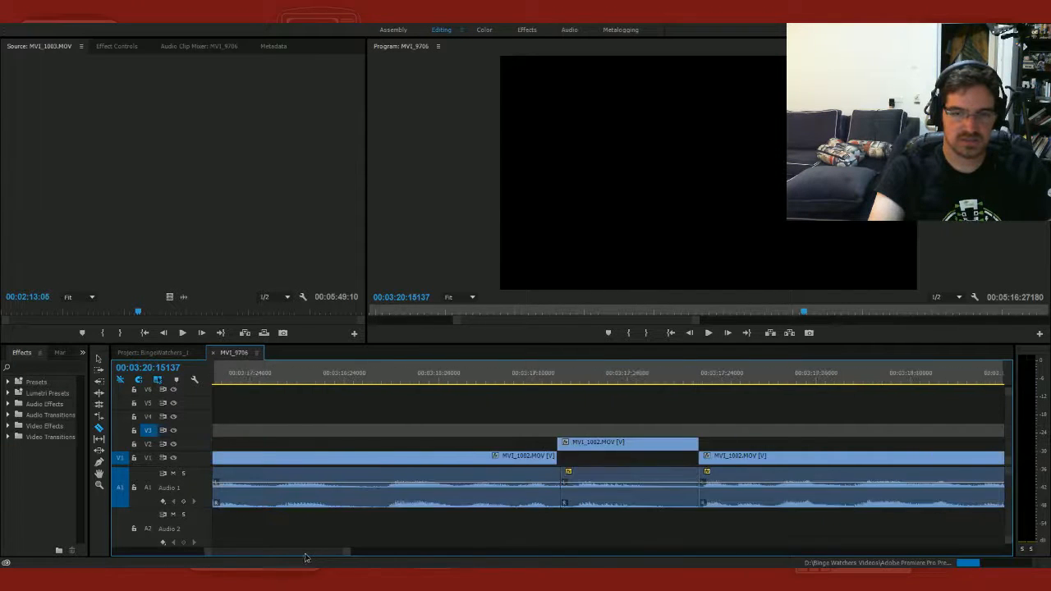
left_click_drag(304, 378, 242, 381)
key("space")
key("space")
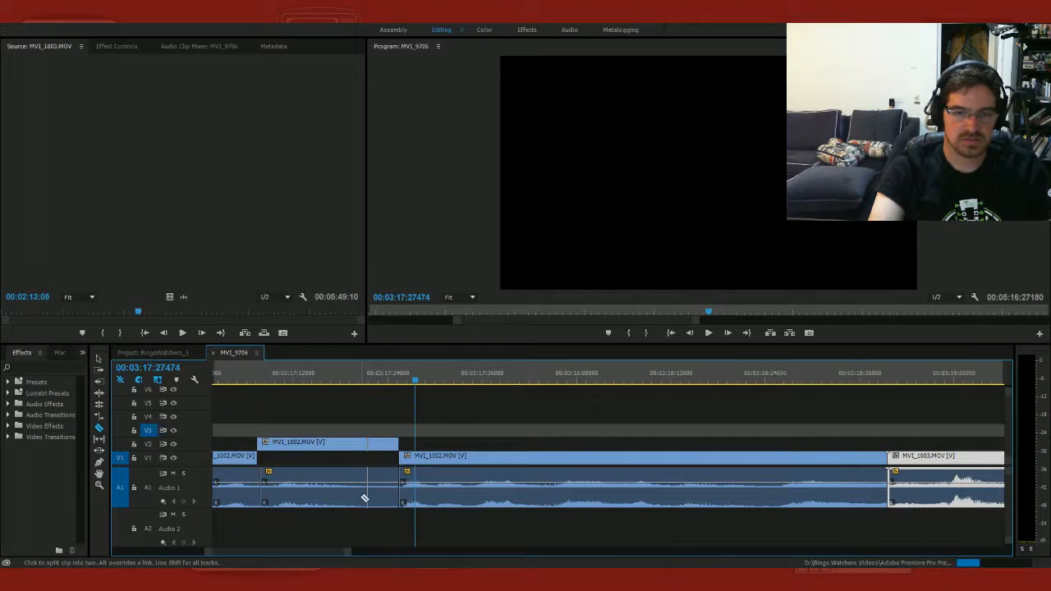
key("v")
left_click_drag(354, 496, 363, 509)
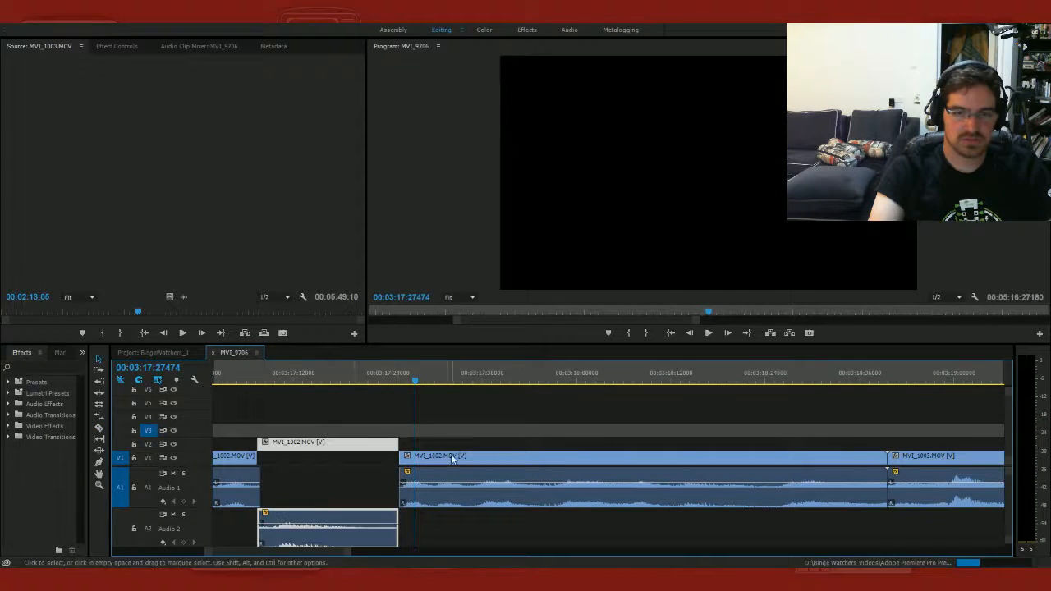
Step: Shift the last MVI_1002.MOV clip and the MVI_1003.MOV clips earlier to overlap the V2 piece, and replay the transition around 00:03:17
left_click_drag(927, 521, 849, 435)
left_click_drag(474, 458, 426, 463)
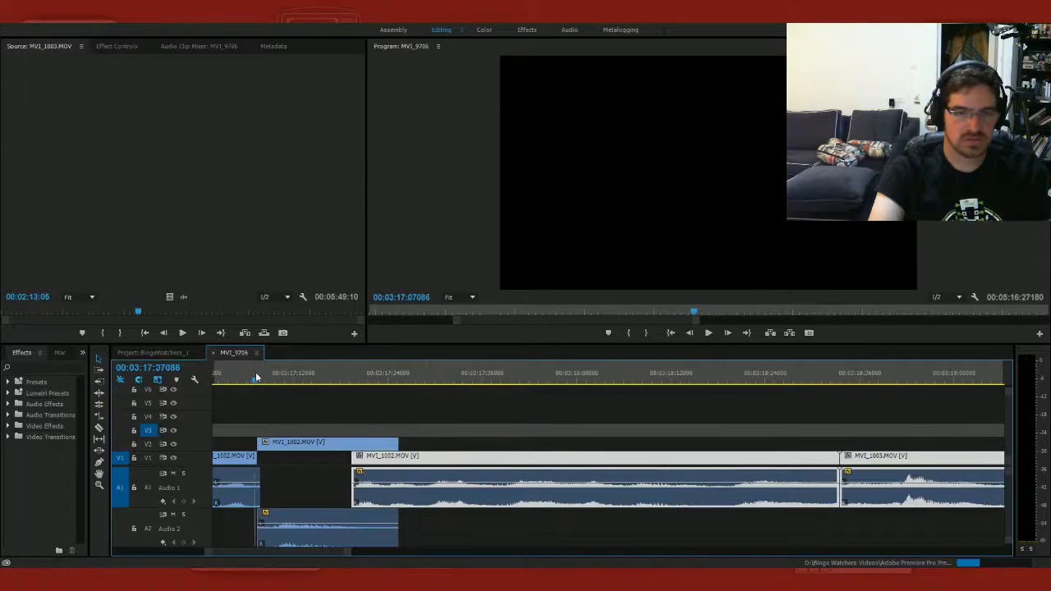
left_click(256, 373)
key("space")
mouse_move(256, 371)
left_mouse_down()
mouse_move(215, 377)
mouse_move(239, 371)
left_mouse_up()
key("space")
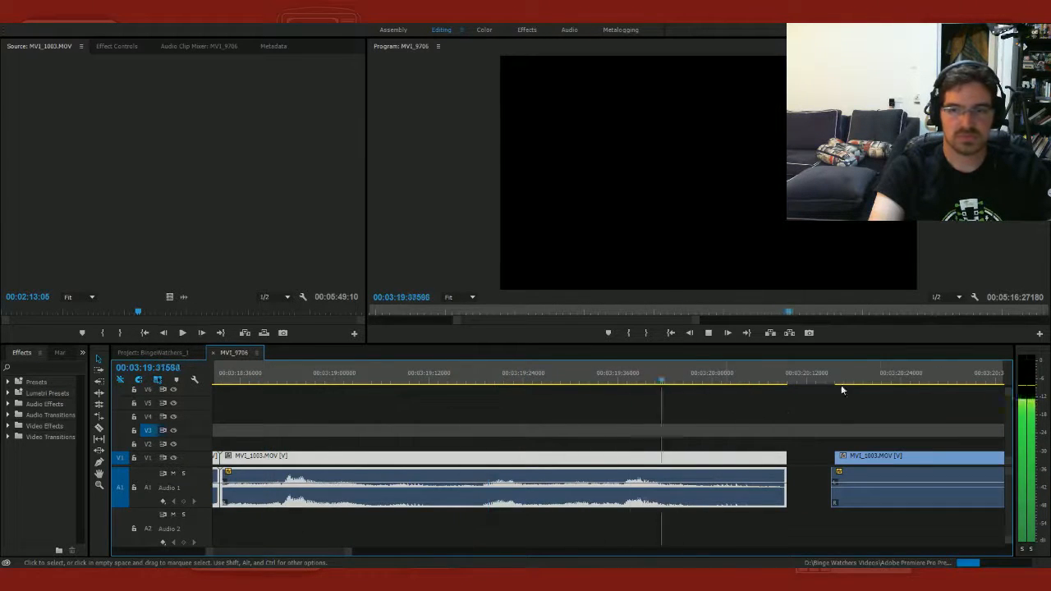
Step: Play and skip forward through the rest of MVI_1003.MOV and cut it at the end of the spoken take at 00:03:52:02722
key("space")
key("space")
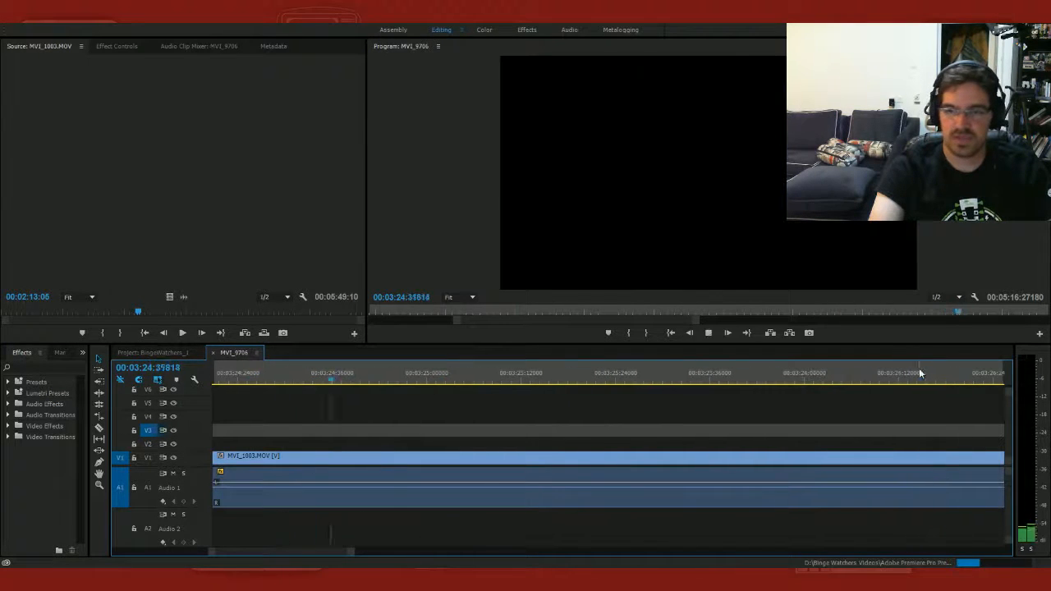
key("space")
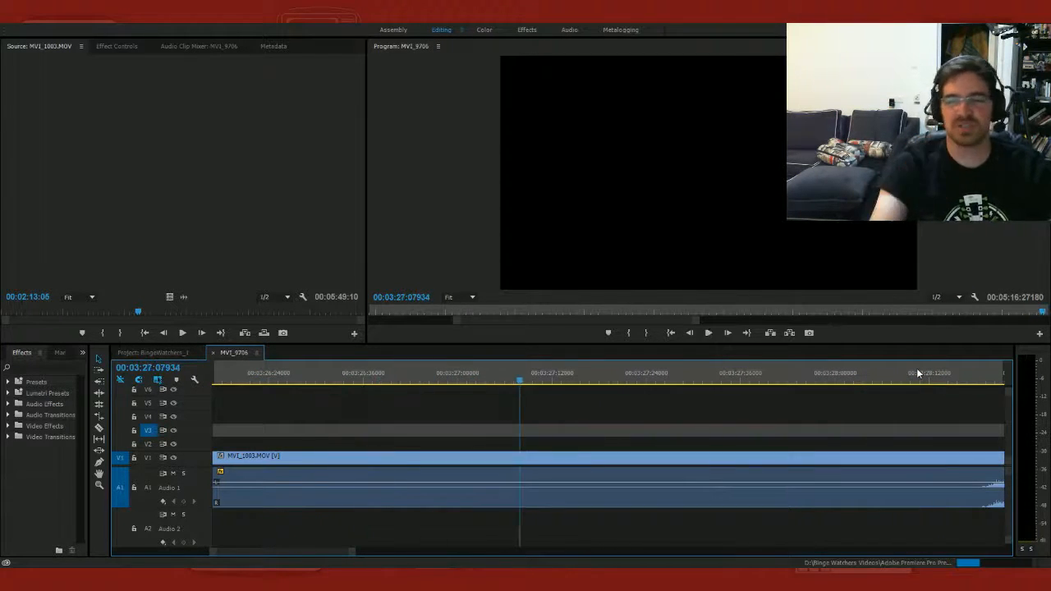
left_click(917, 373)
key("space")
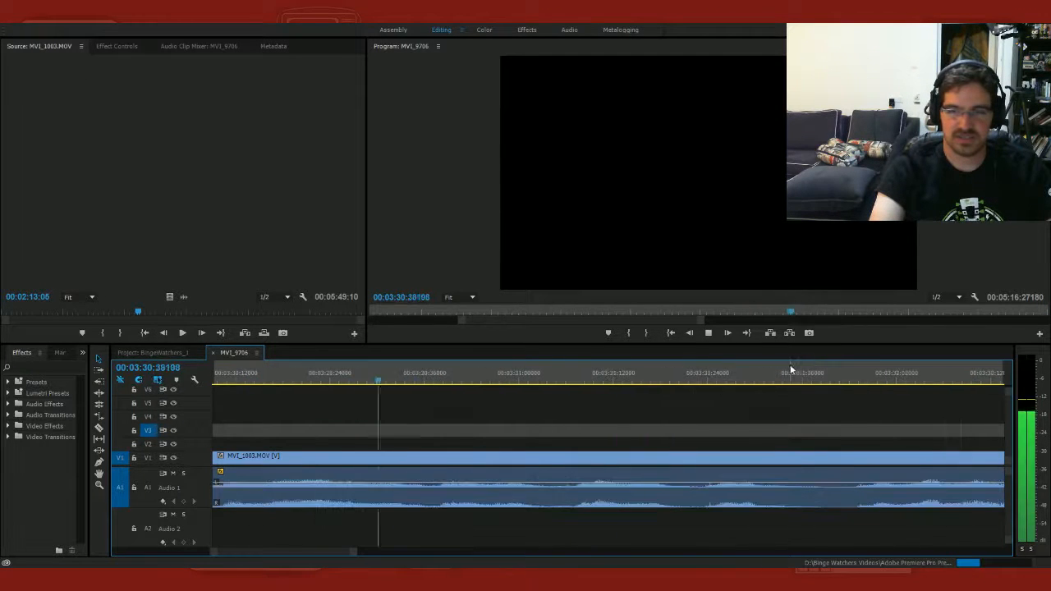
left_click(878, 374)
key("space")
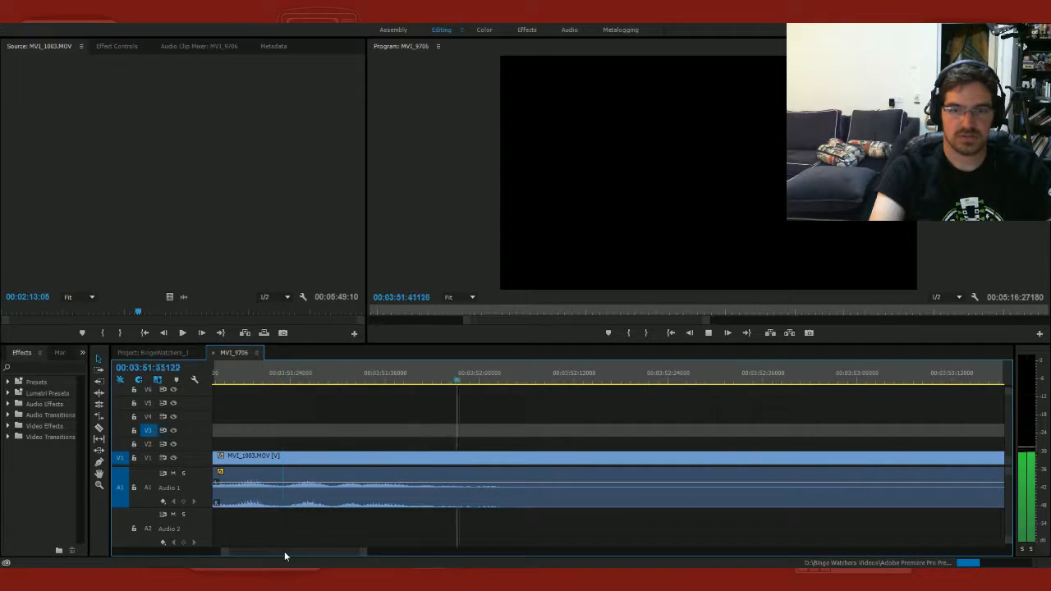
key("space")
left_click_drag(496, 383, 501, 384)
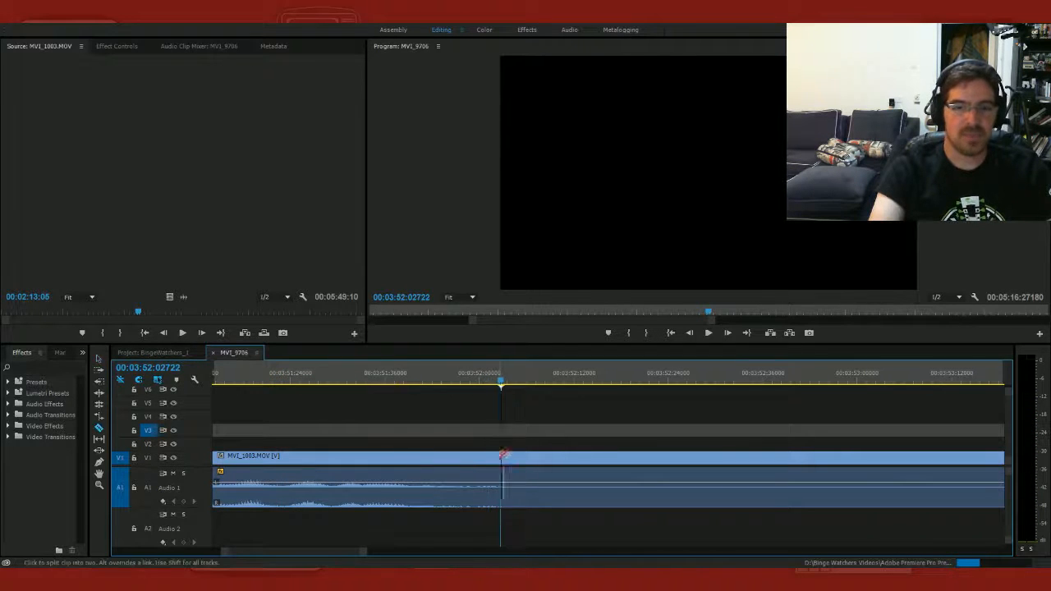
key("c")
left_click(506, 471)
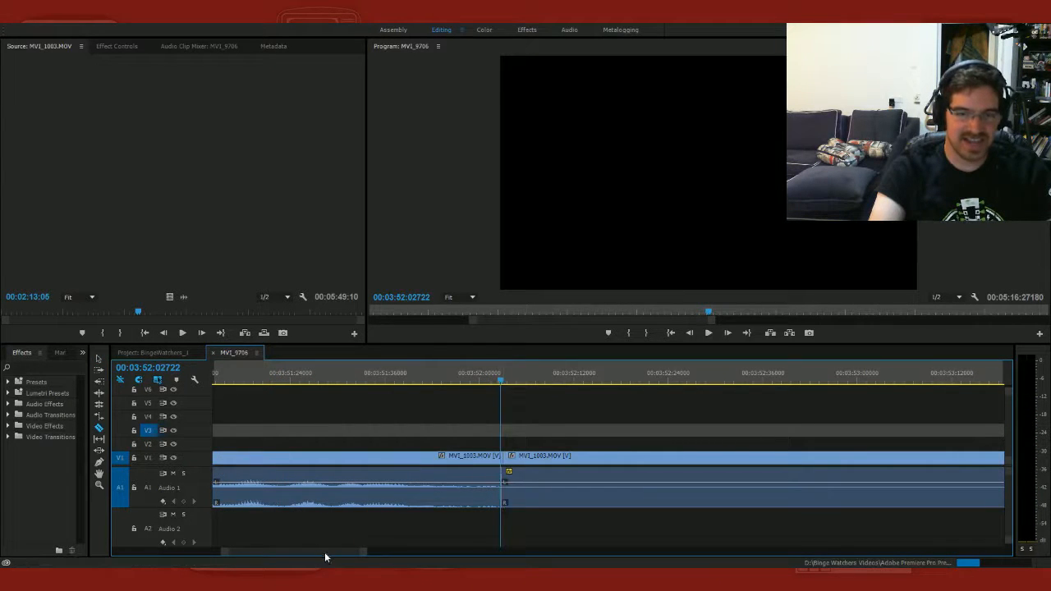
Step: Listen back through MVI_1003.MOV before the 00:03:52 cut to locate where the take's speech begins
scroll(325, 558, "up", 3)
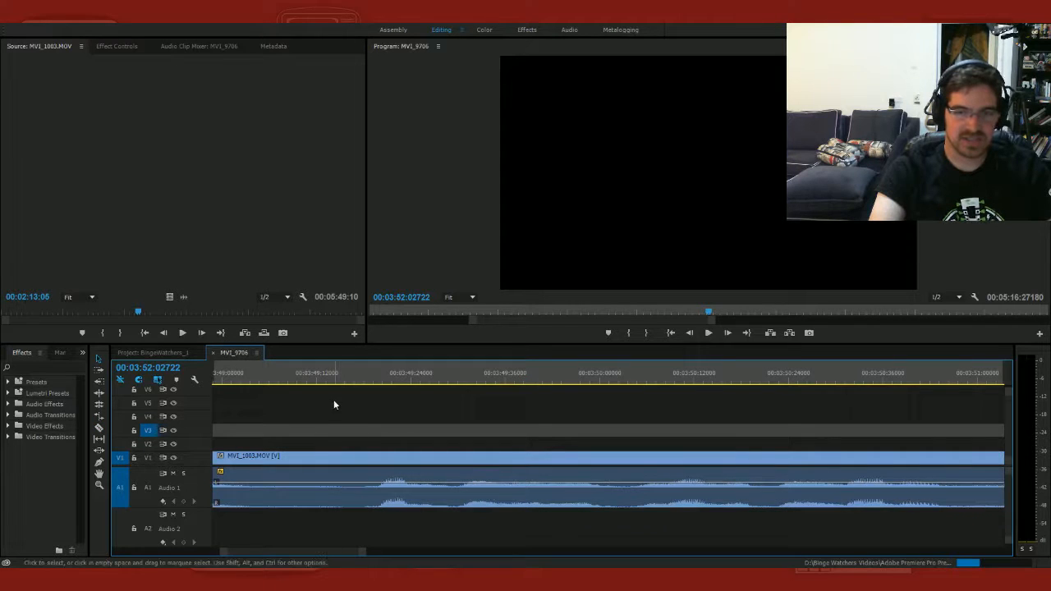
left_click(332, 374)
key("space")
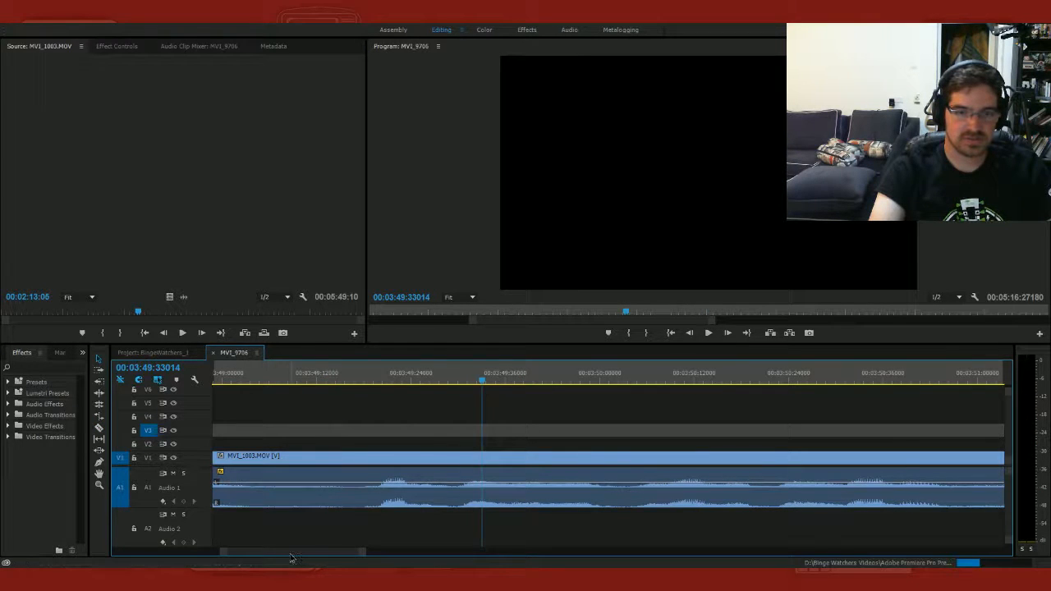
scroll(288, 554, "up", 5)
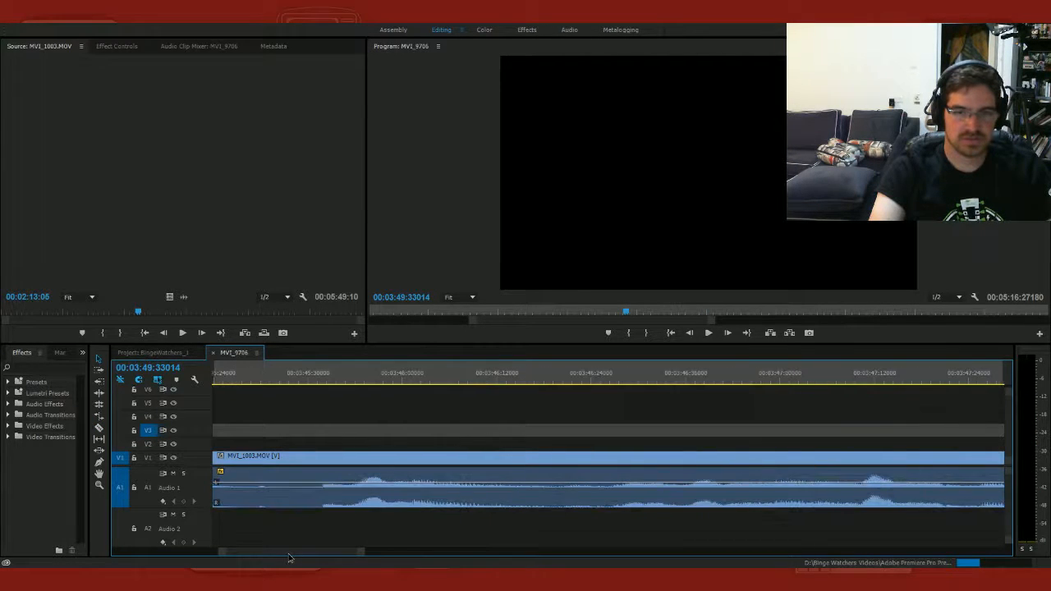
scroll(289, 555, "down", 5)
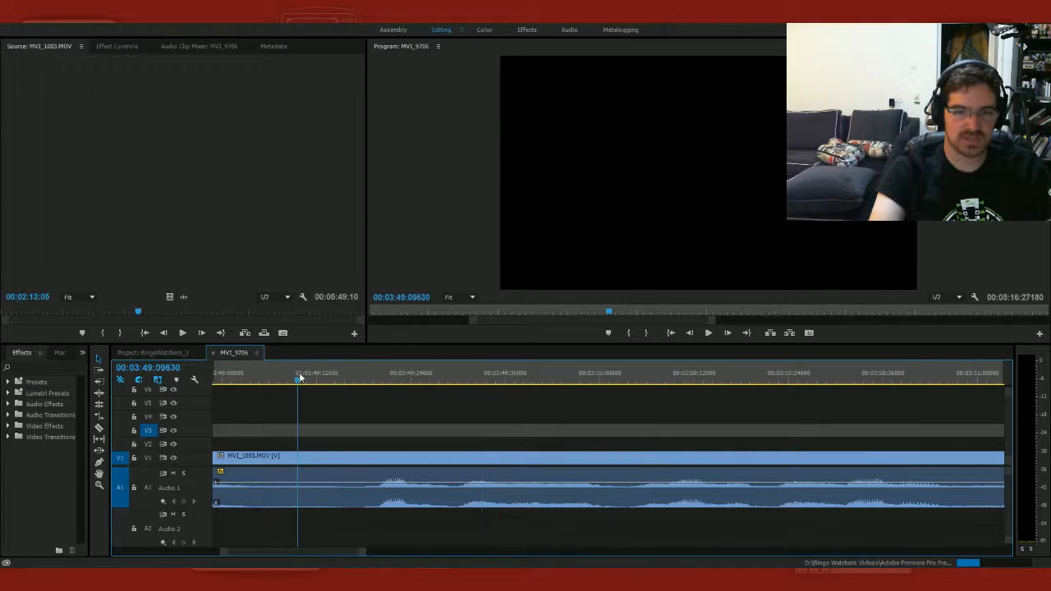
key("space")
key("space")
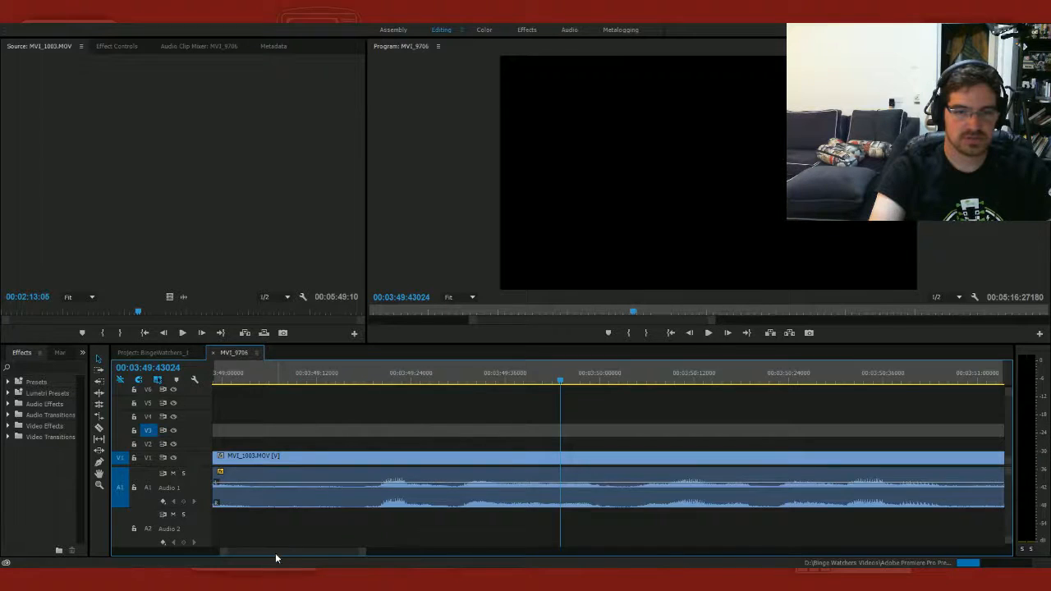
scroll(276, 556, "up", 5)
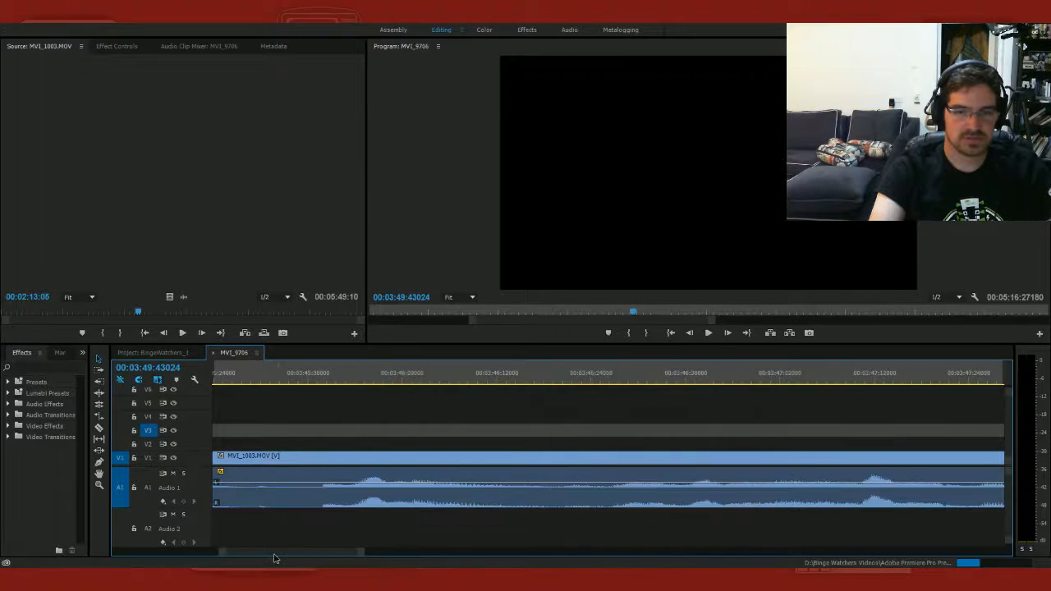
left_click(432, 371)
key("space")
left_click(496, 380)
left_click_drag(498, 382, 534, 391)
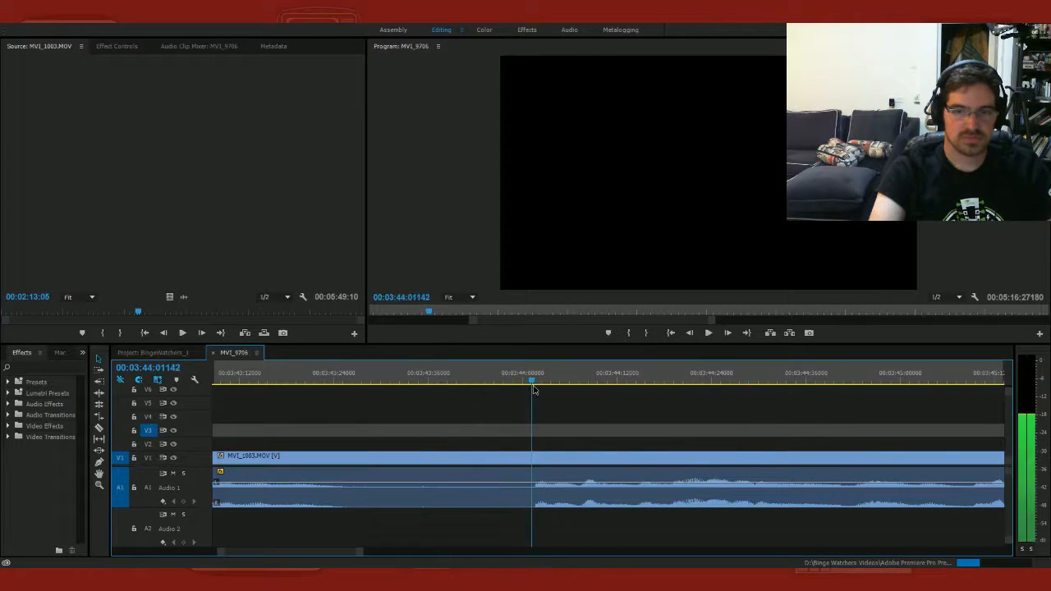
Step: Cut MVI_1003.MOV at 00:03:44:00863, just before the speech starts, and delete the unused piece preceding it
left_click(527, 468)
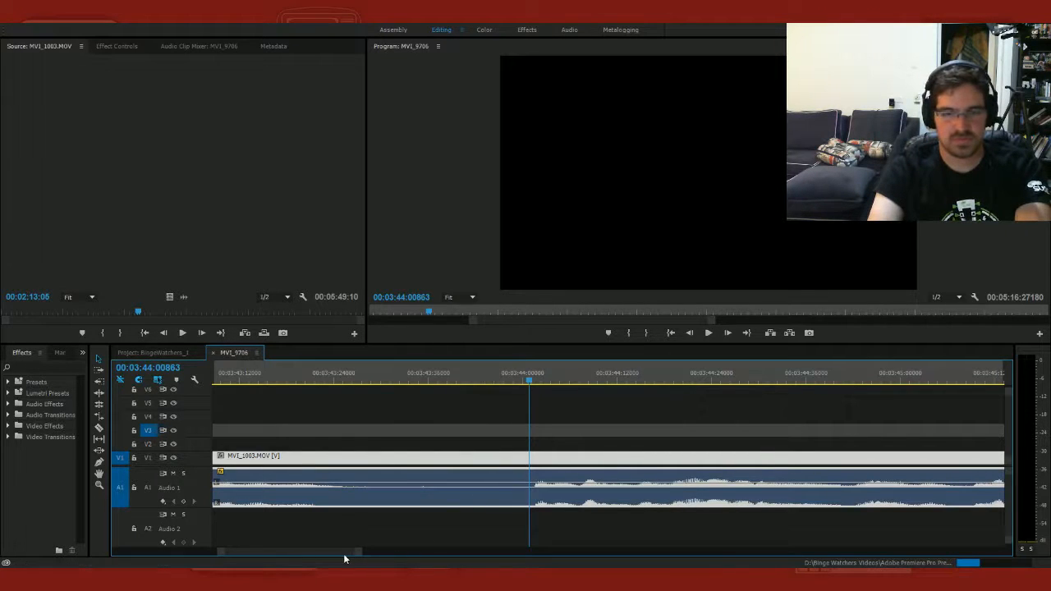
scroll(344, 559, "down", 5)
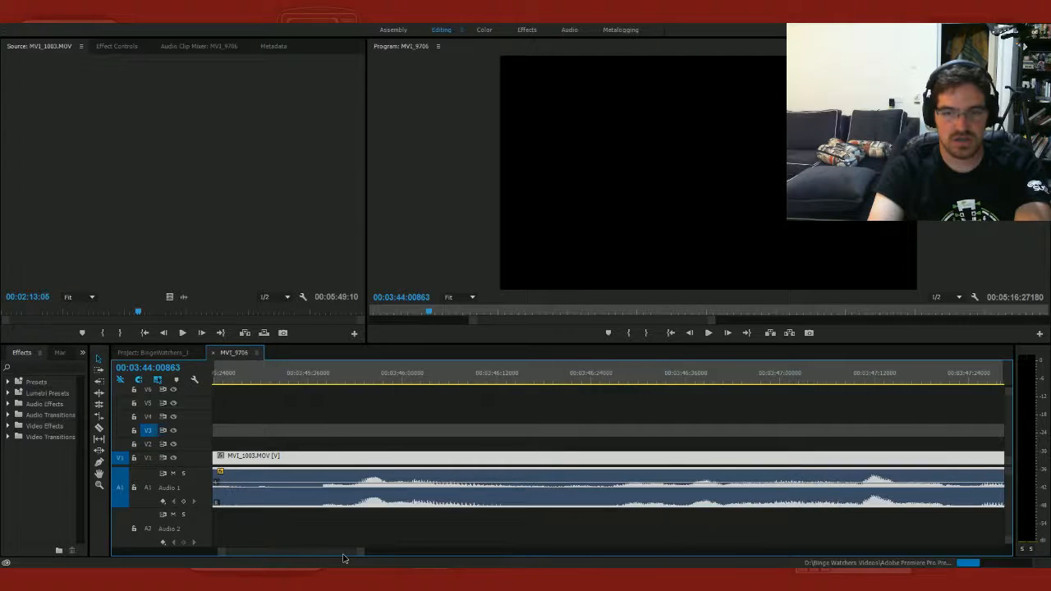
scroll(345, 559, "down", 5)
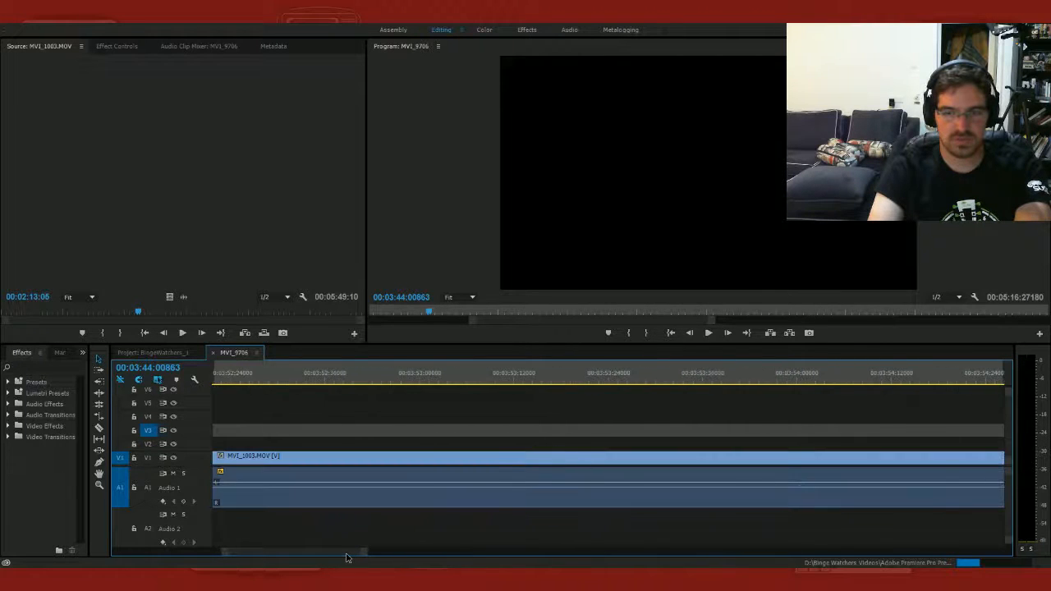
scroll(344, 558, "up", 6)
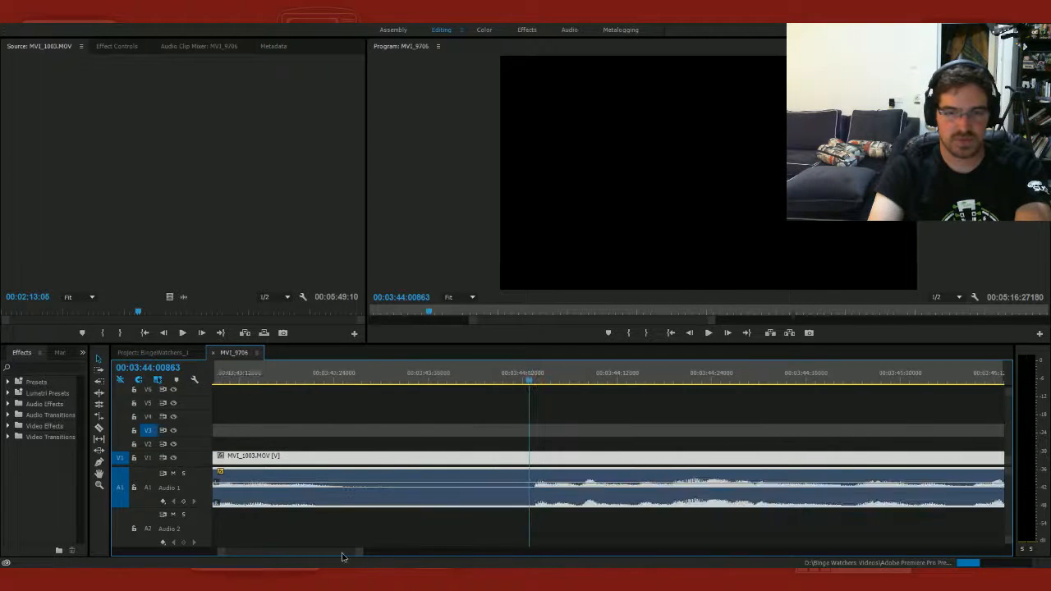
key("c")
left_click(531, 475)
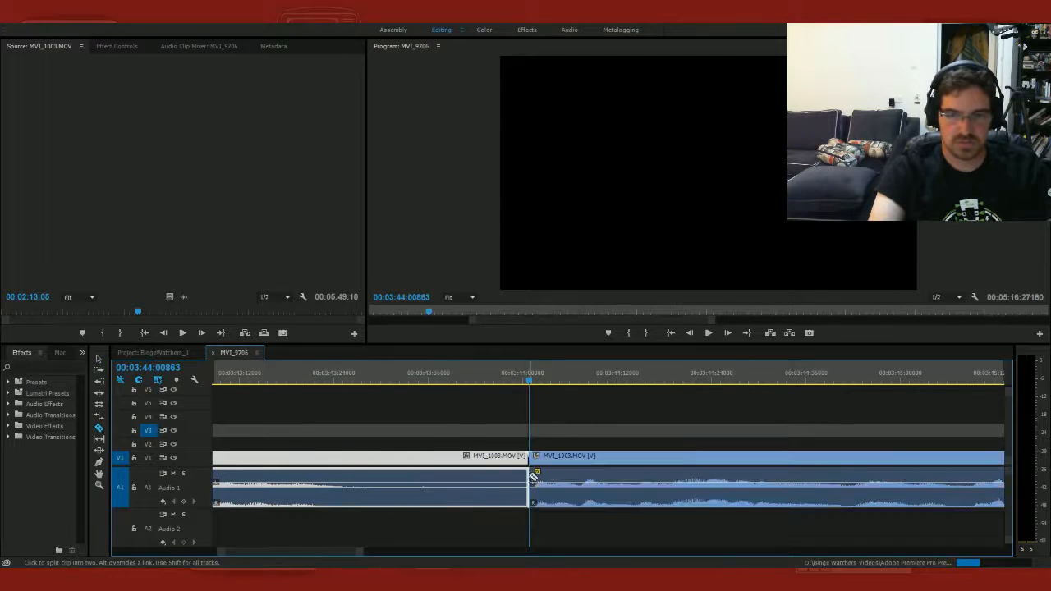
key("v")
key("Delete")
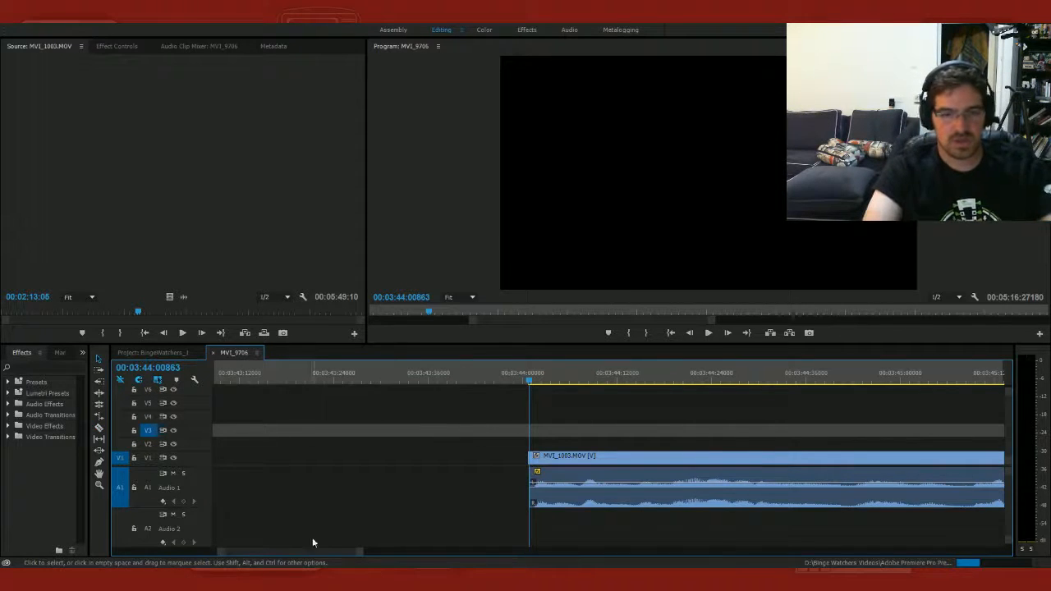
Step: Close the gap between the first MVI_1003.MOV phrase and the kept take
left_click_drag(308, 557, 297, 557)
left_click(335, 488)
key("Delete")
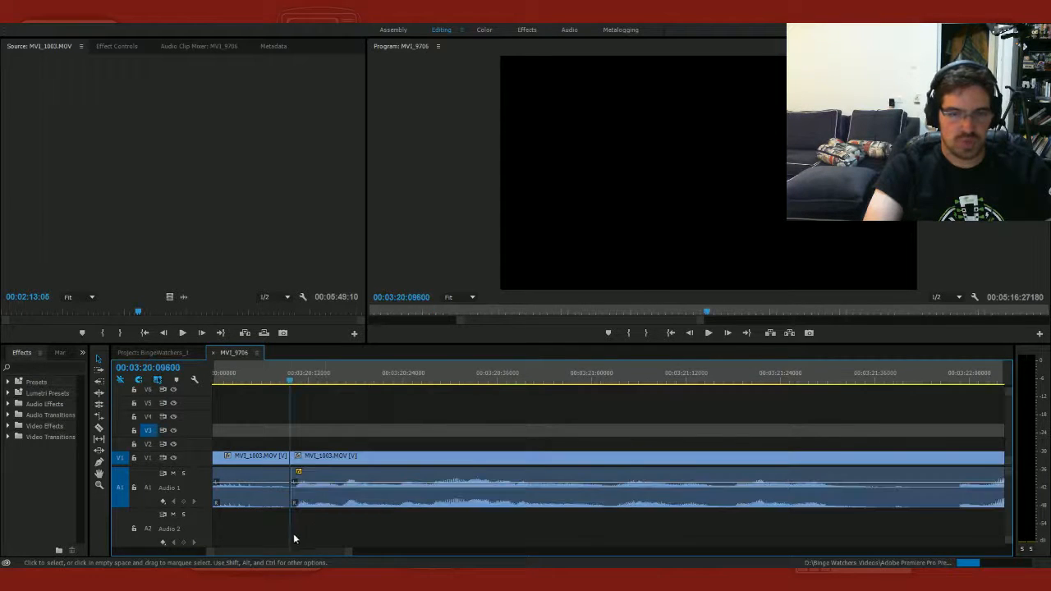
Step: Cut off the end of the first MVI_1003.MOV phrase, move it to V2 and Audio 2, and slide the following clips earlier beneath it
scroll(288, 556, "up", 3)
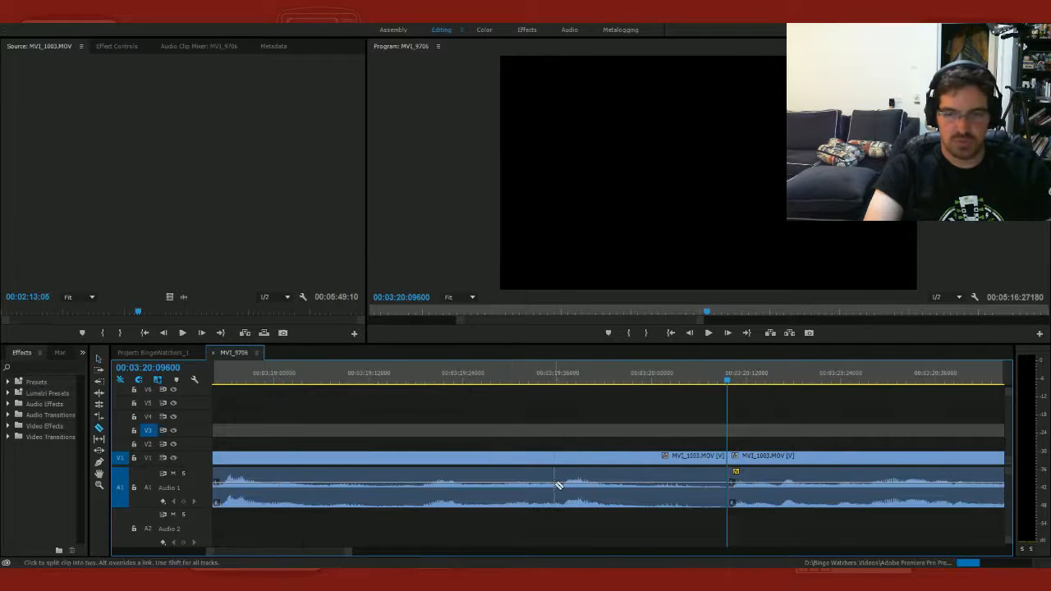
left_click(581, 455)
key("alt+Up")
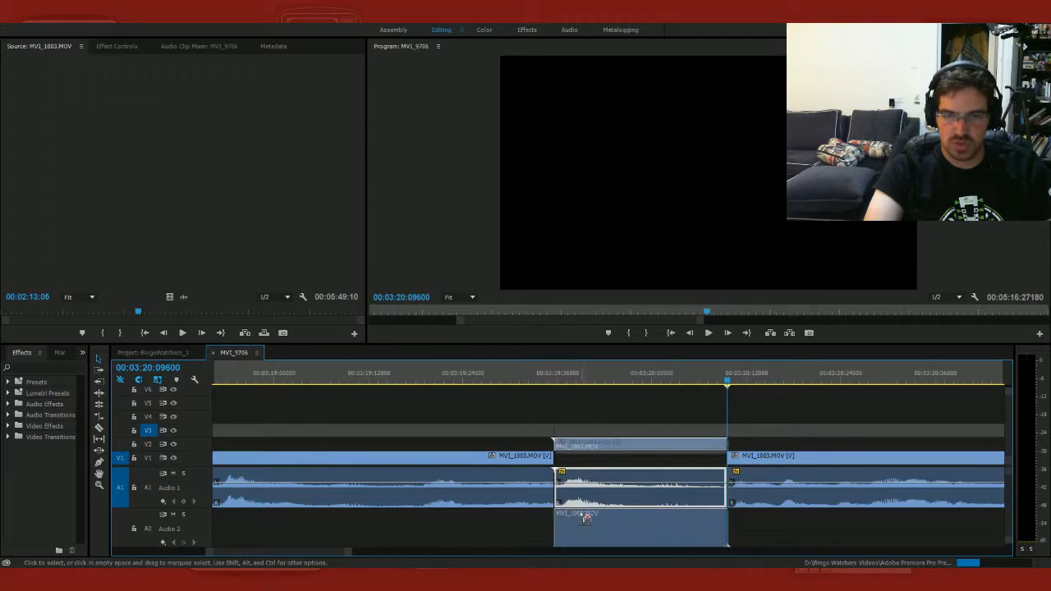
left_click_drag(771, 458, 708, 460)
left_click(411, 381)
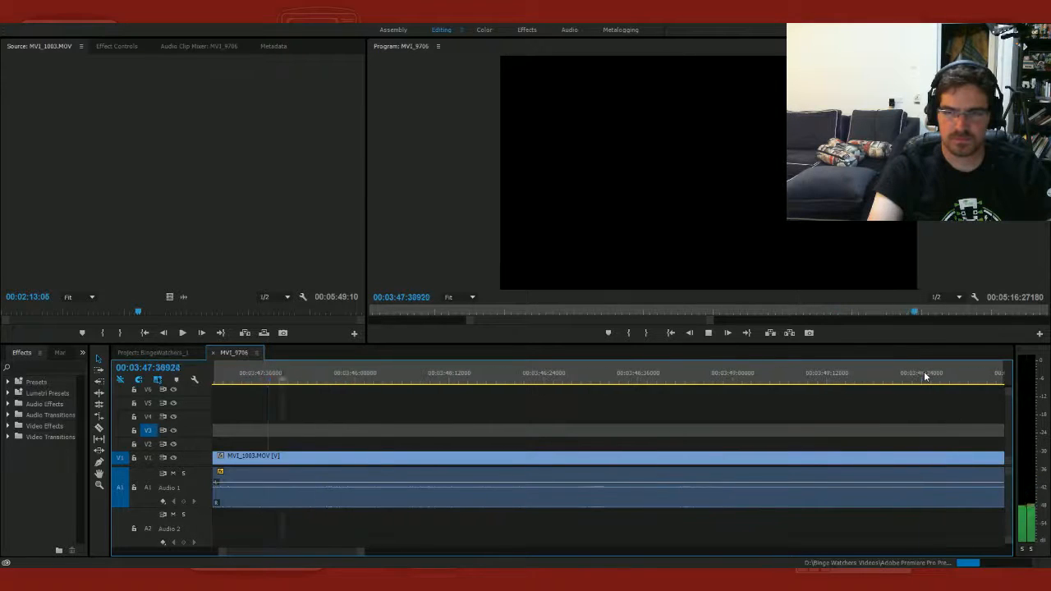
Step: Play the remaining MVI_1003.MOV footage from about 00:03:49 and view its later takes on the timeline
key("space")
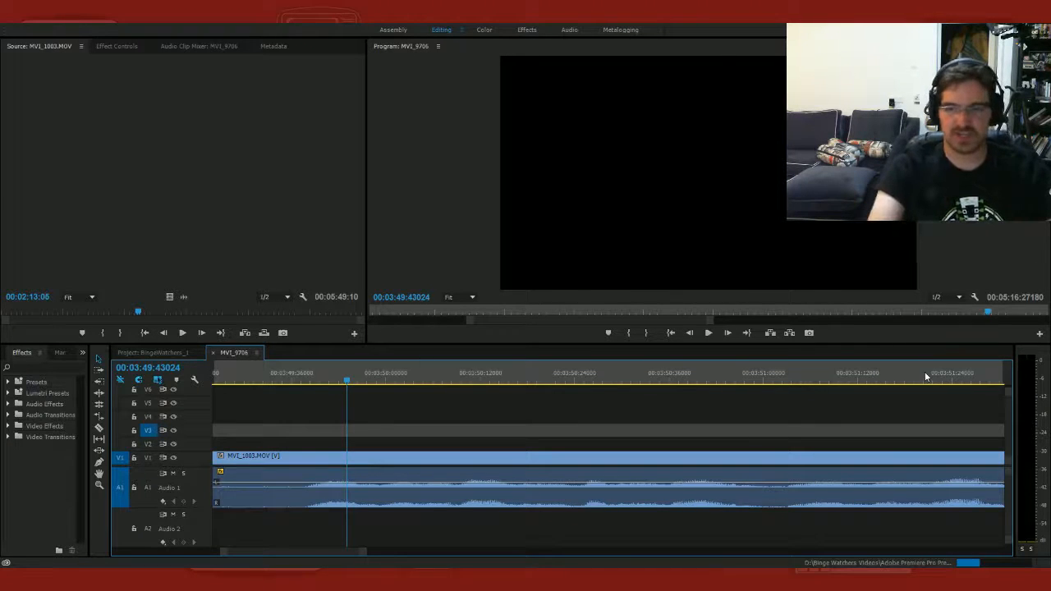
key("space")
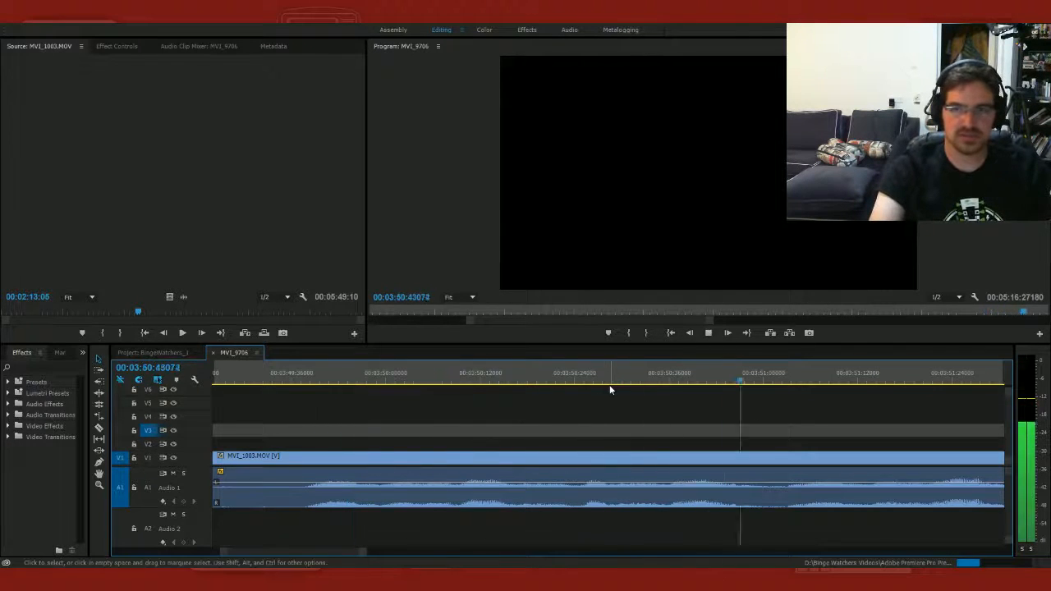
key("minus")
key("minus")
key("minus")
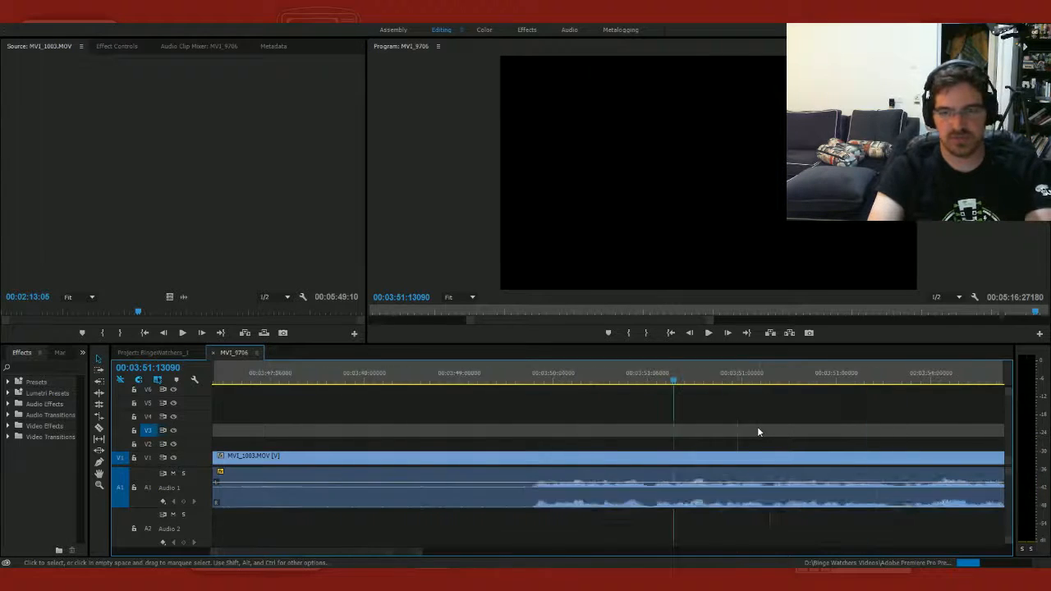
key("minus")
key("minus")
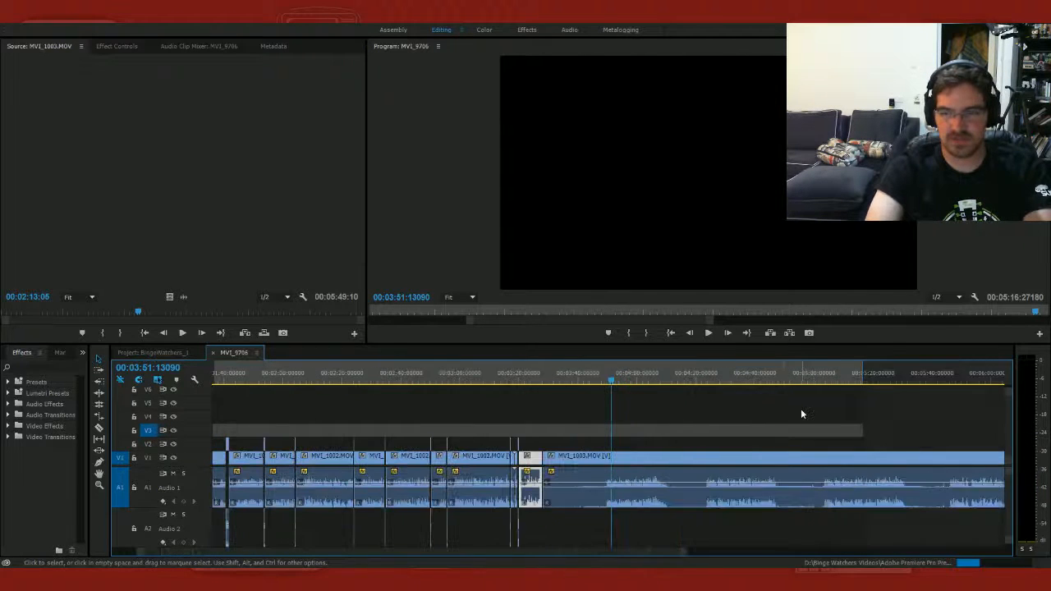
Step: Spot-check the later takes of MVI_1003.MOV between about 00:05:02 and 00:07:28
left_click(823, 376)
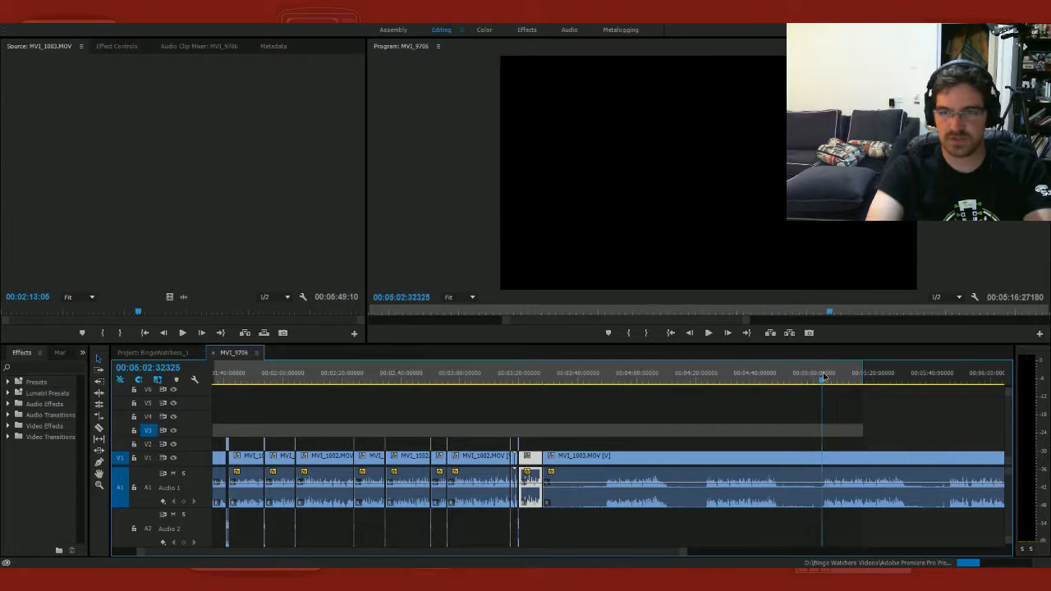
left_click(942, 377)
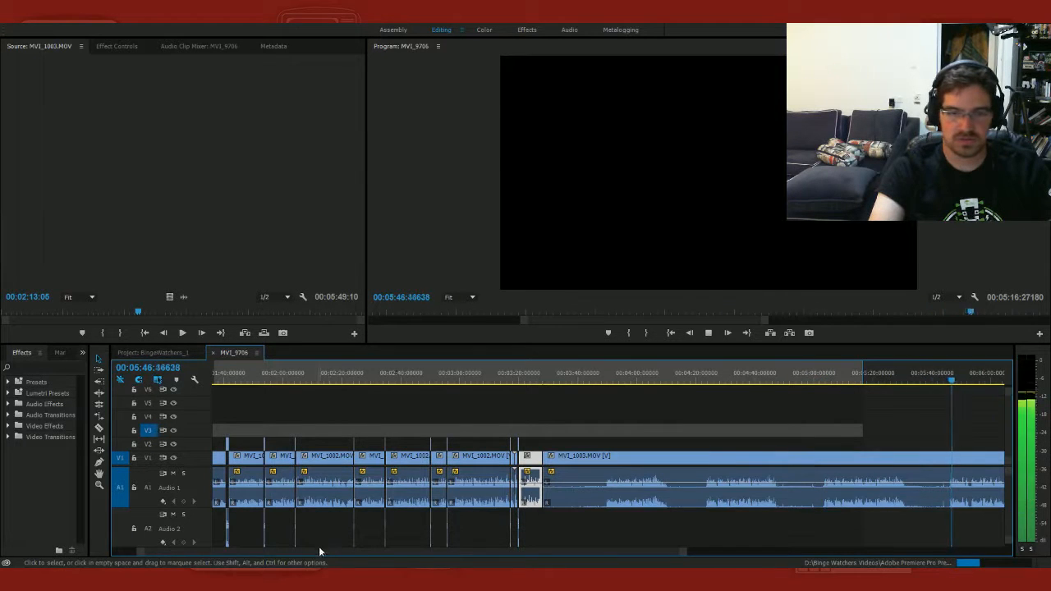
key("space")
left_click_drag(319, 551, 357, 556)
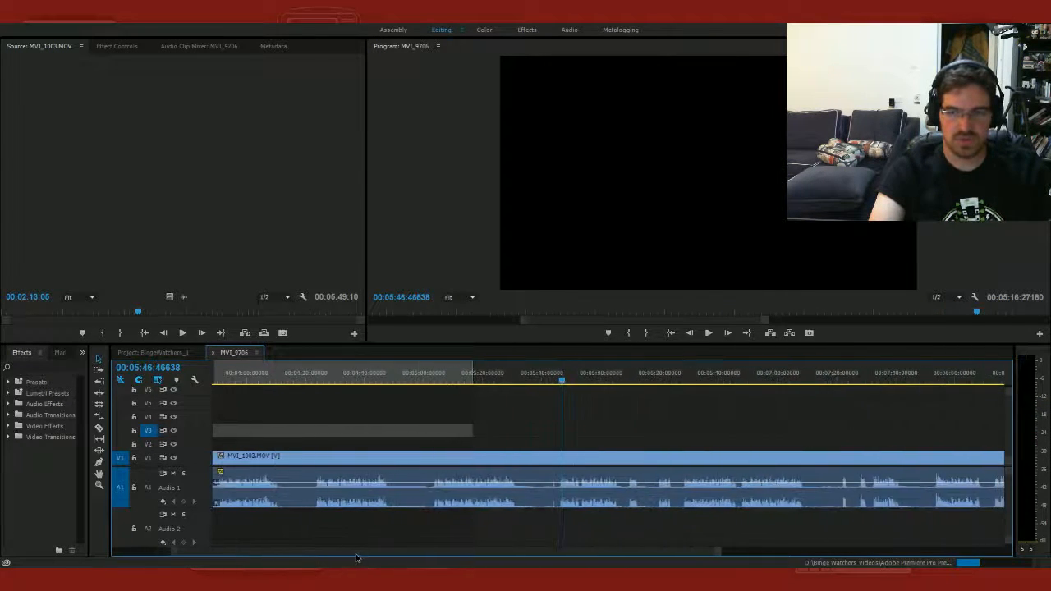
left_click_drag(626, 378, 685, 379)
key("space")
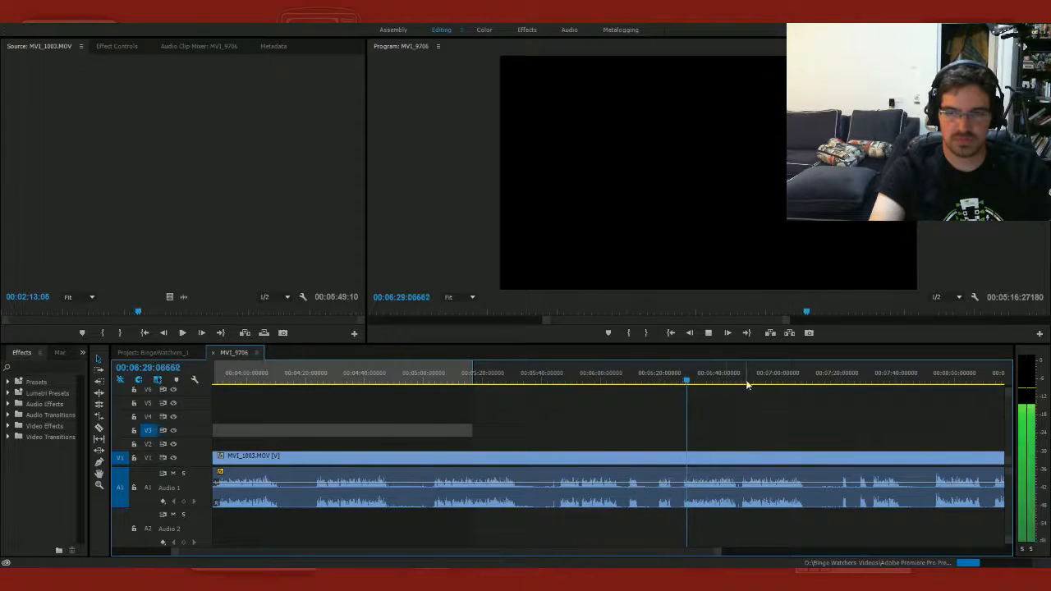
left_click(745, 378)
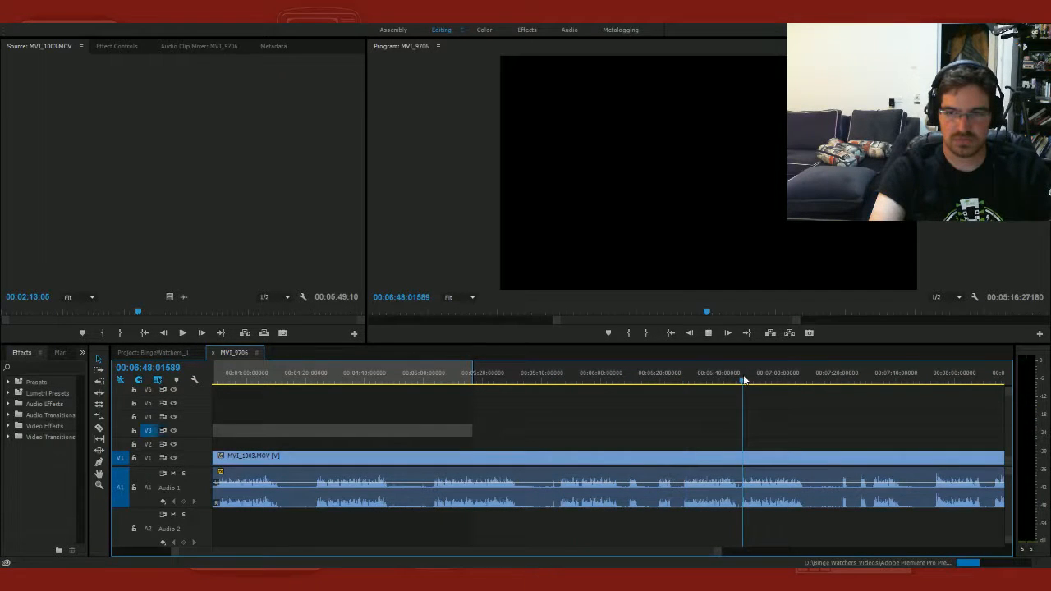
left_click(859, 378)
key("space")
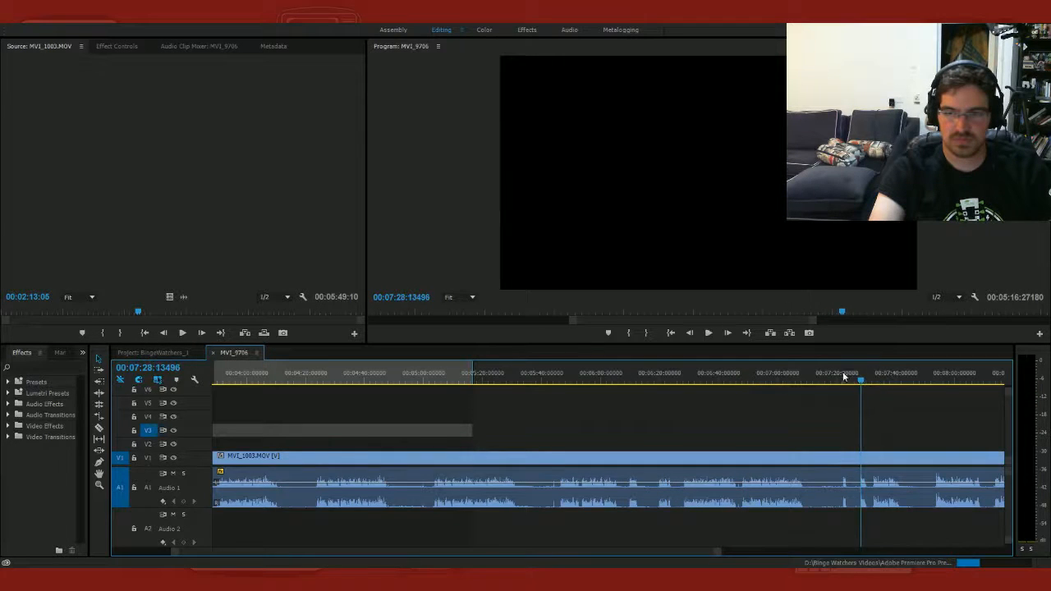
Step: Play the MVI_1003.MOV takes around 00:07:33 and 00:06:49 to choose where the kept take starts
left_click(747, 378)
left_click_drag(744, 379, 874, 390)
key("space")
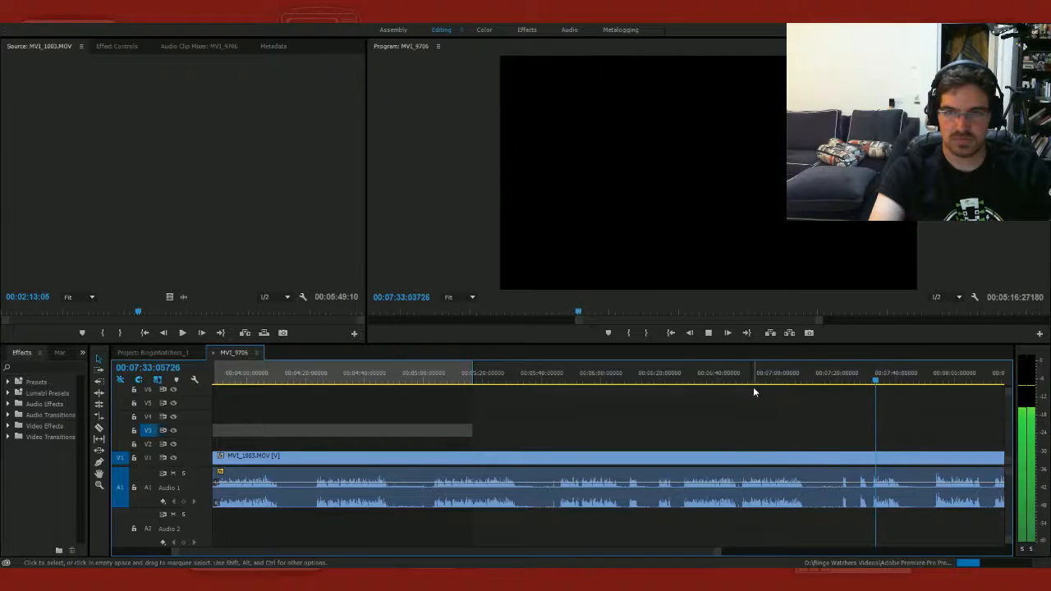
left_click(684, 377)
left_click_drag(685, 379, 744, 379)
key("space")
key("space")
Step: Split MVI_1003.MOV just before the phrase starting at about 00:06:48 and delete the unused footage ahead of it
key("equal")
key("equal")
key("equal")
key("equal")
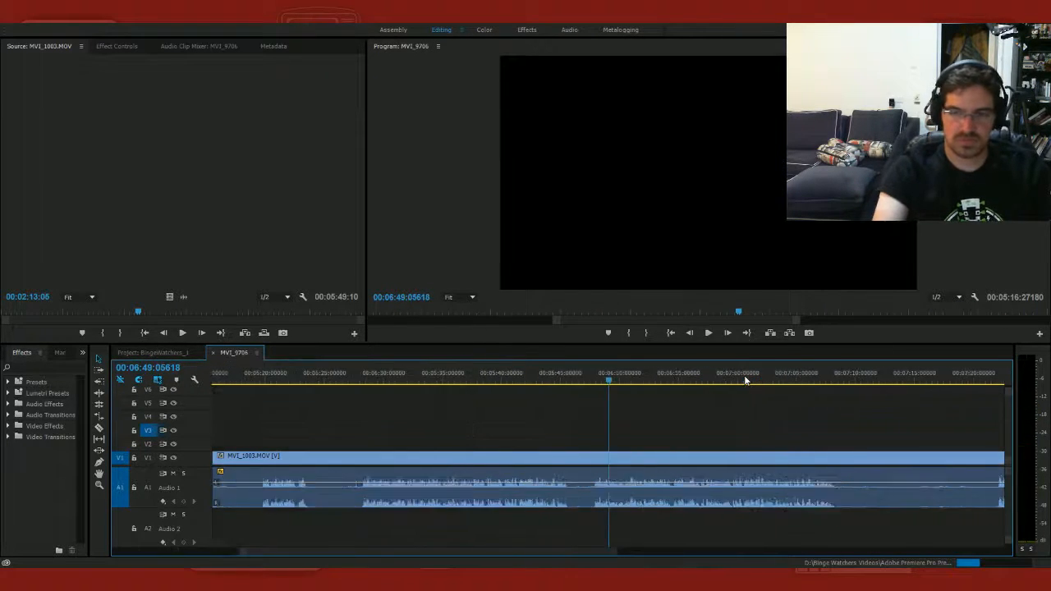
key("c")
left_click(552, 497)
key("v")
left_click(526, 486)
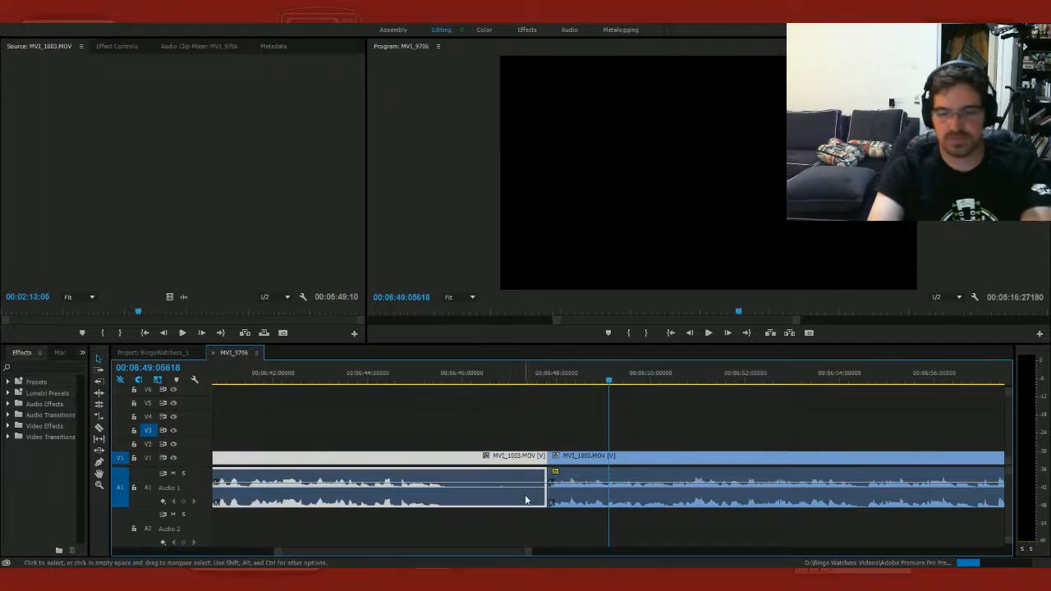
key("Delete")
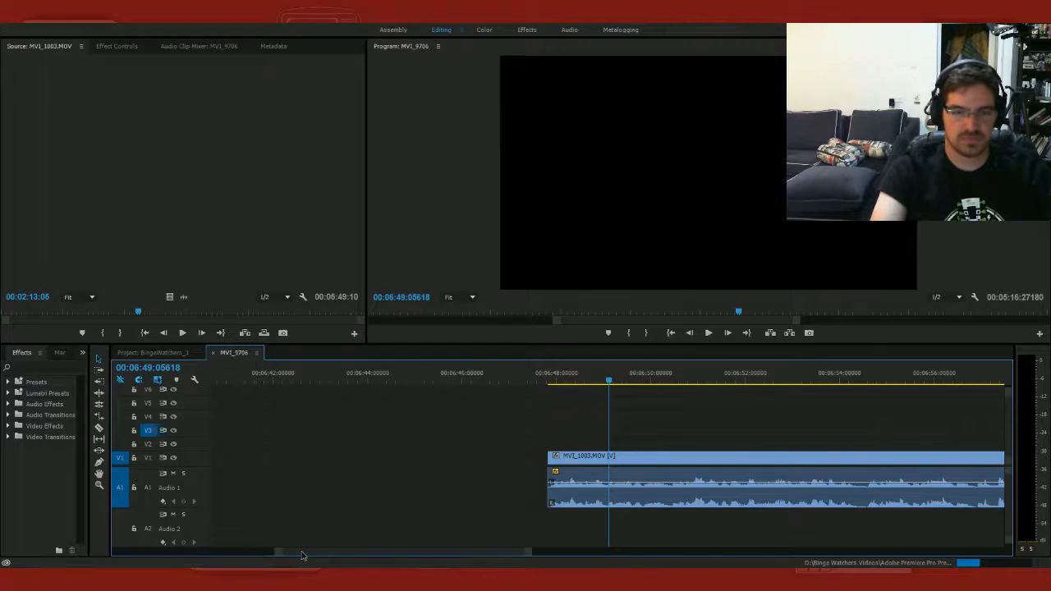
Step: Close the gap after the kept MVI_1003.MOV clip ending at about 00:03:28
left_click_drag(300, 556, 221, 559)
left_click(598, 491)
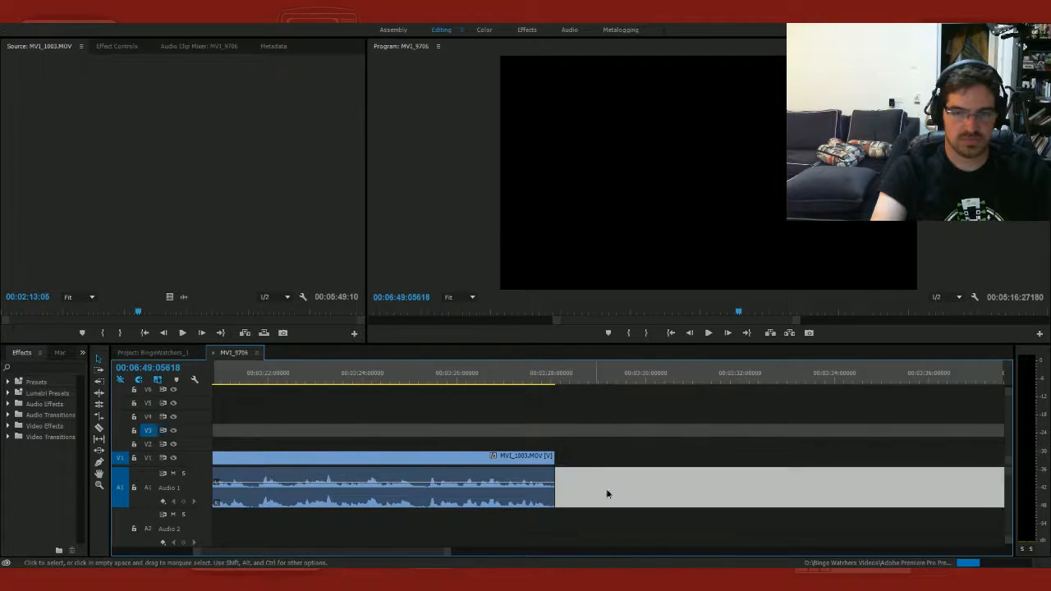
key("Delete")
Step: Cut off the clip's end from about 00:03:26, move it to V2 and Audio 2, and slide the following footage earlier beneath it
key("c")
left_click(443, 486)
key("v")
left_click_drag(464, 486, 483, 519)
left_click_drag(560, 456, 534, 457)
left_click(342, 372)
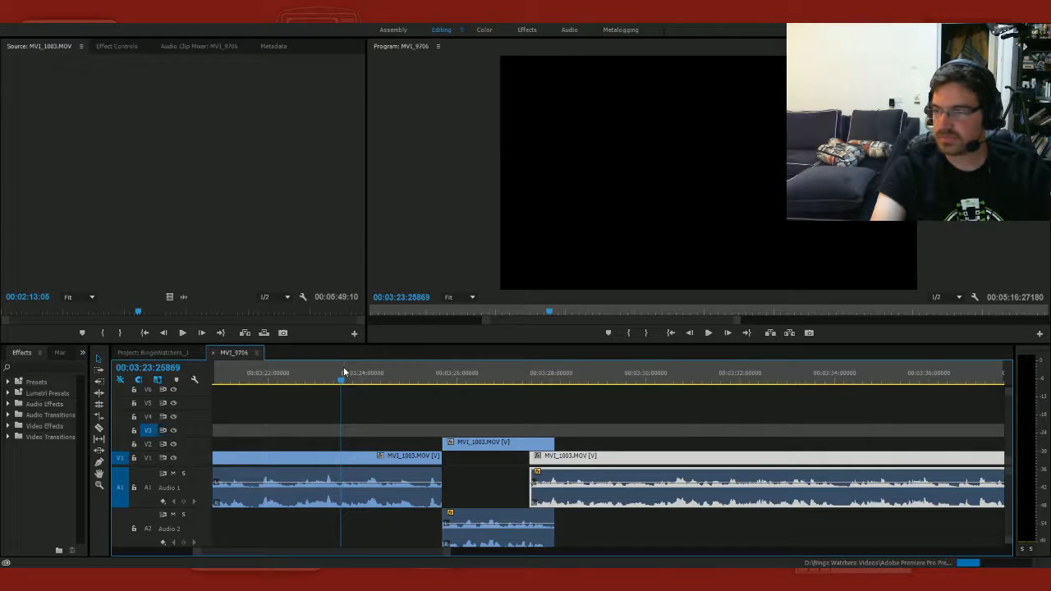
key("space")
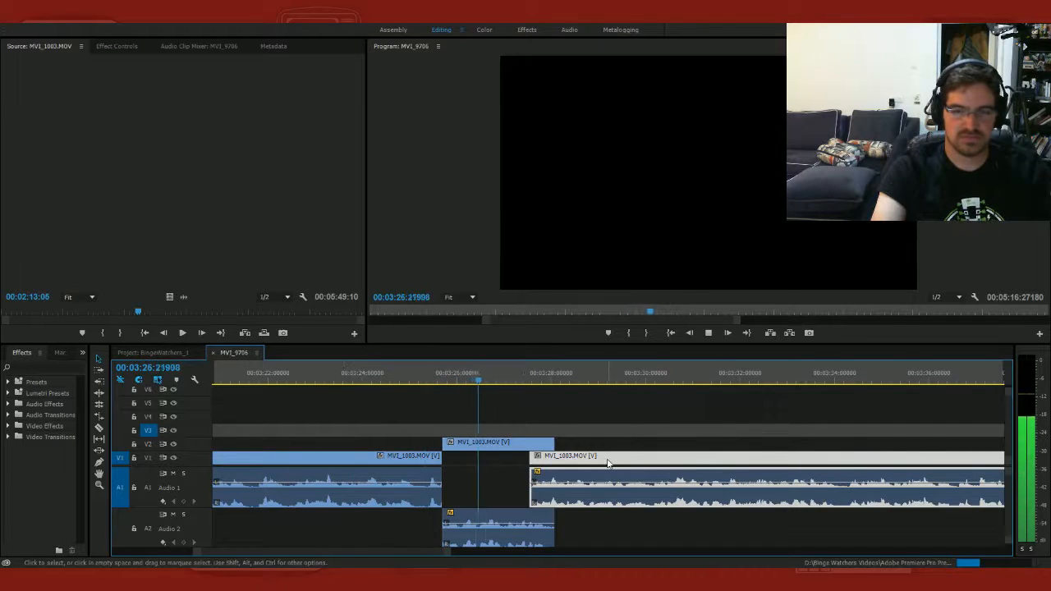
left_click_drag(608, 462, 608, 459)
left_click(440, 372)
key("space")
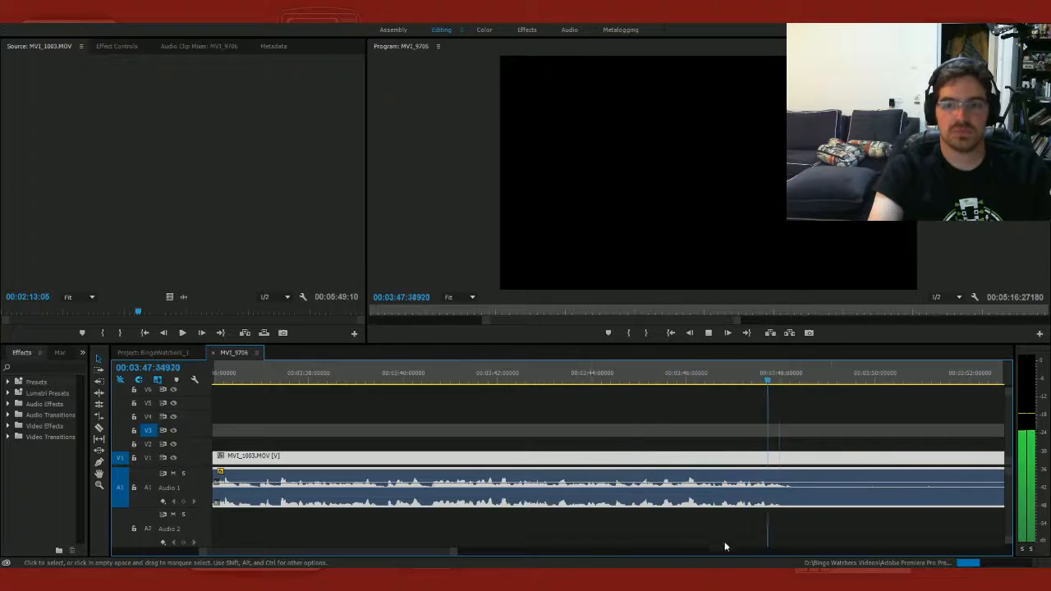
Step: Split MVI_1003.MOV where the phrase ends, at about 00:03:48
key("space")
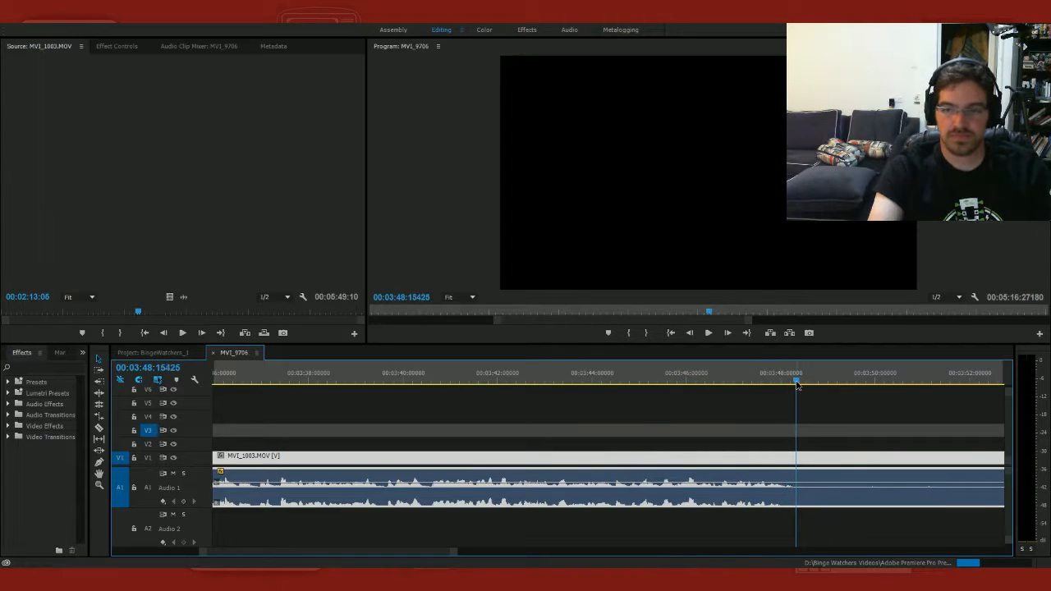
key("c")
left_click(796, 485)
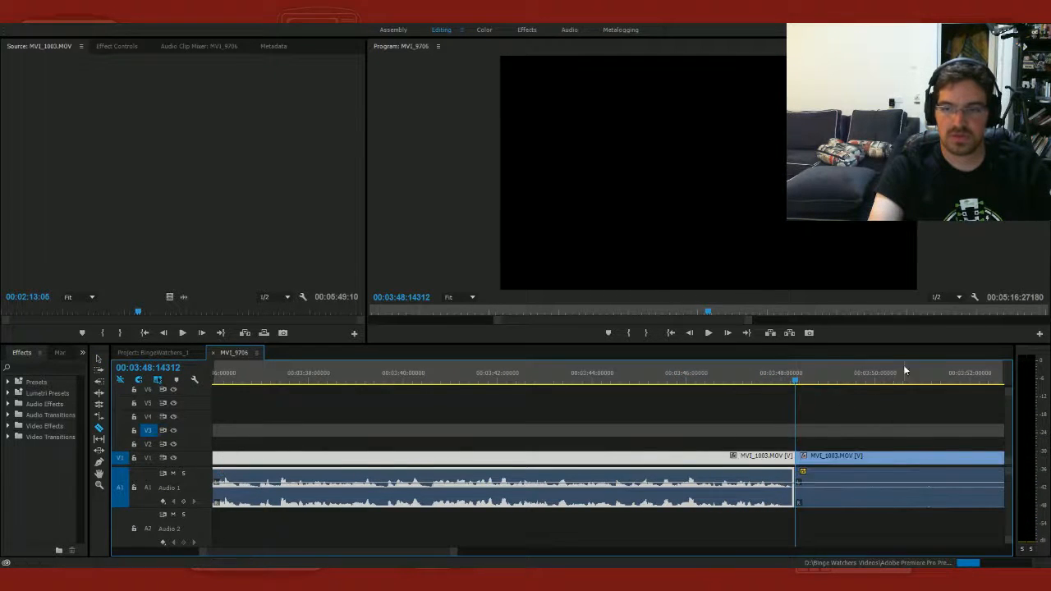
Step: Isolate the phrase between about 00:04:12 and 00:04:21 with two cuts and delete the unused footage before it
key("space")
left_click_drag(696, 377, 941, 383)
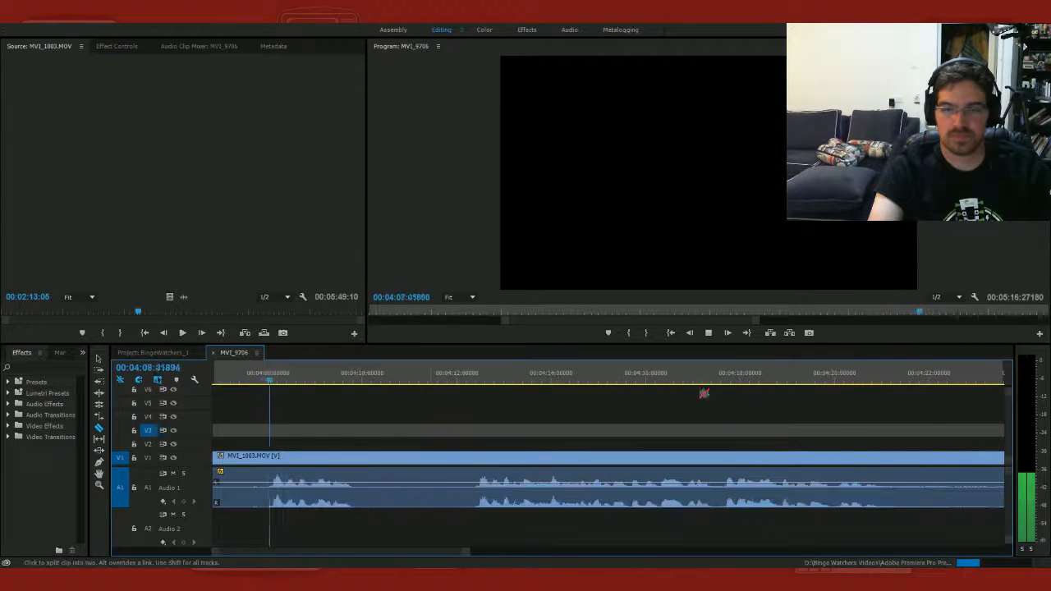
left_click(464, 378)
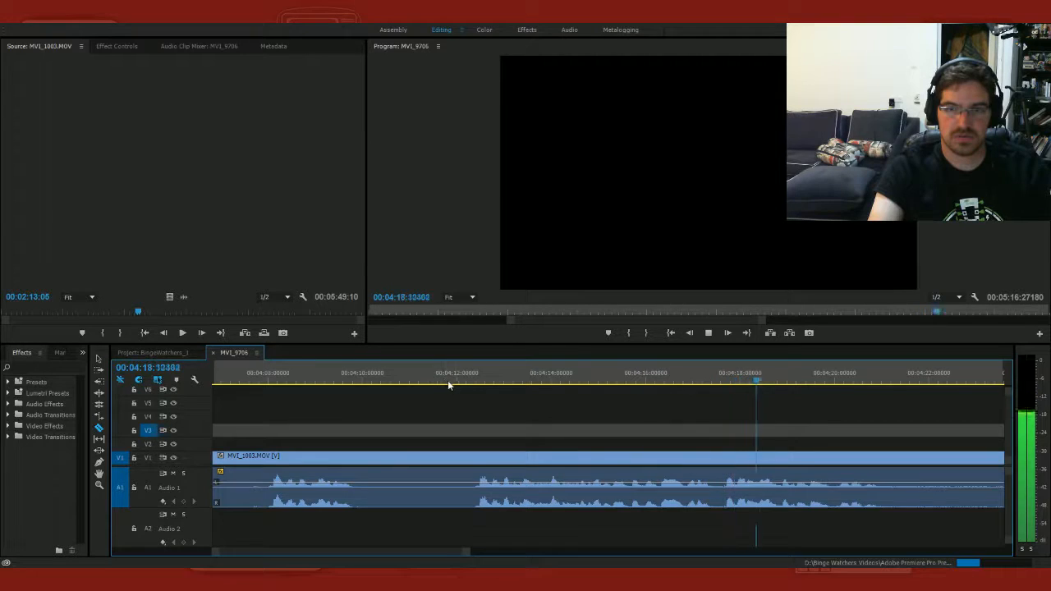
key("space")
left_click(884, 496)
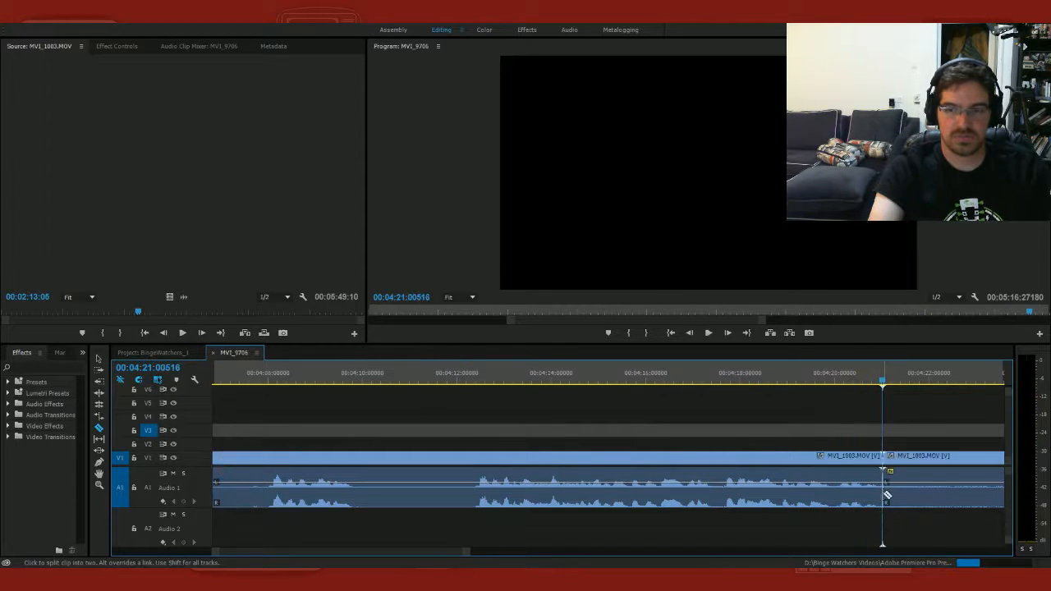
left_click(474, 491)
key("v")
left_click(430, 490)
key("Delete")
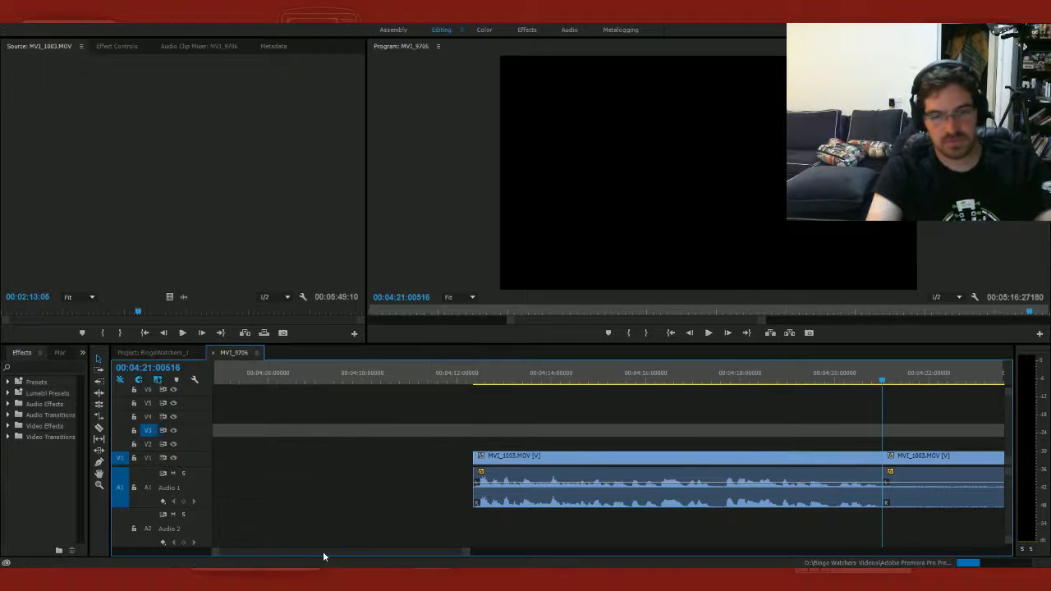
Step: Close the gap after the clip ending at about 00:03:48
left_click_drag(327, 553, 317, 559)
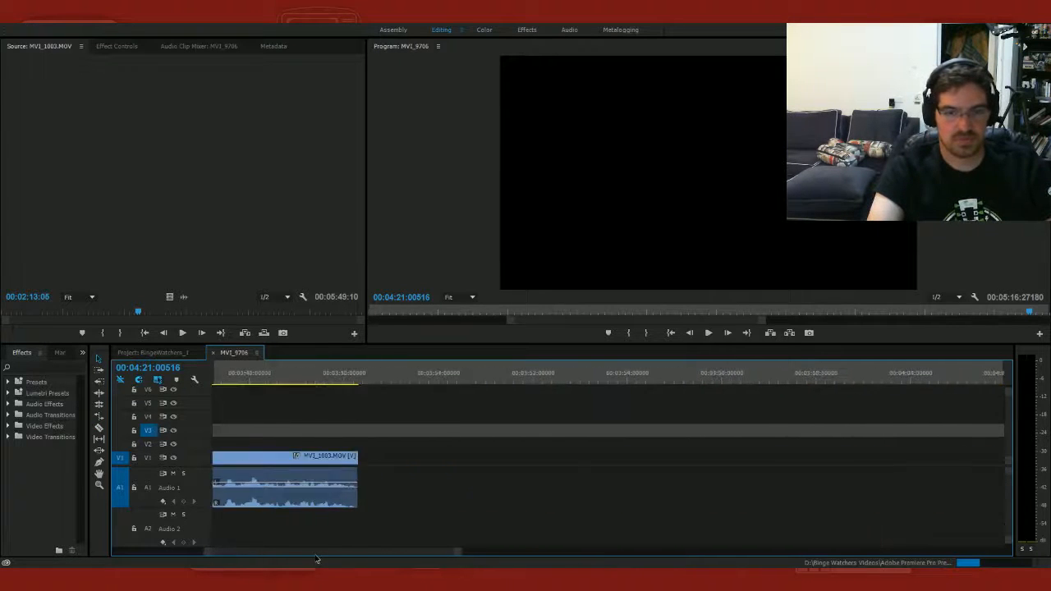
left_click(397, 499)
key("Delete")
Step: Cut off the clip's end from about 00:03:46, move it to V2 and Audio 2, and slide the next phrase earlier beneath it
key("c")
left_click(257, 460)
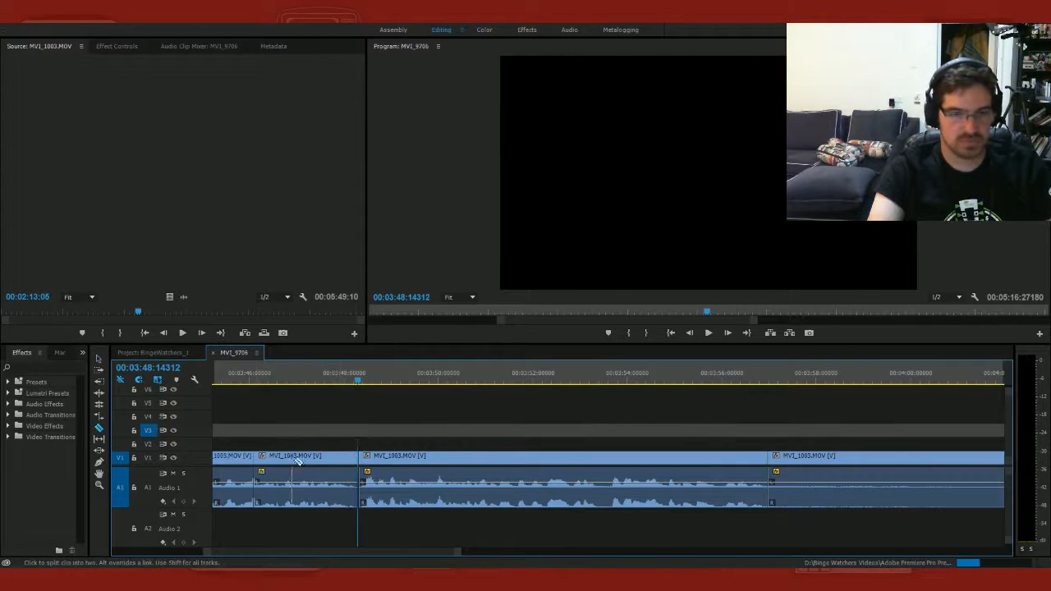
key("v")
left_click_drag(304, 459, 307, 442)
left_click_drag(302, 491, 309, 524)
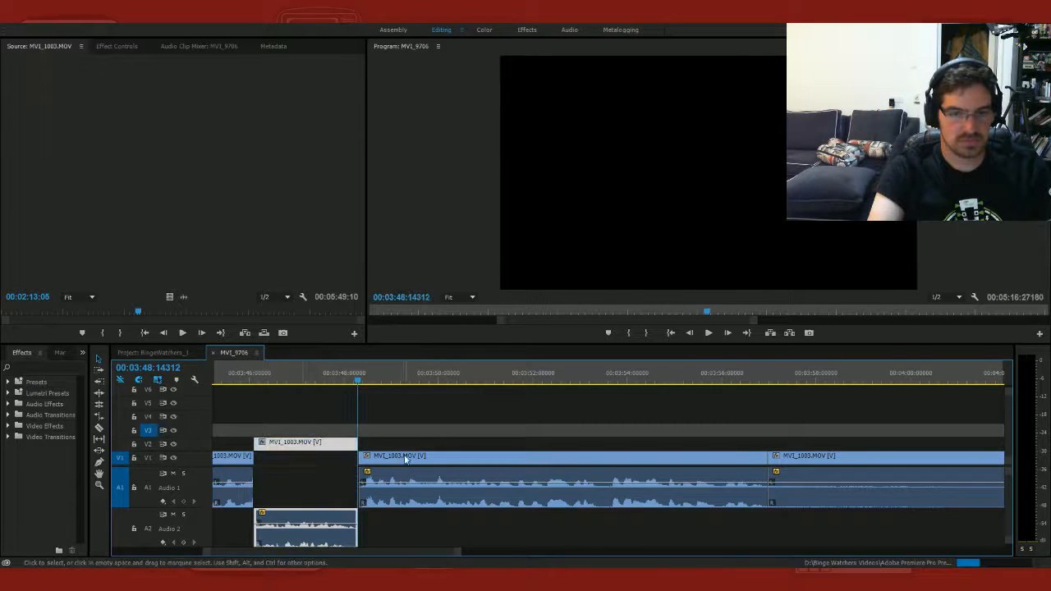
left_click_drag(405, 460, 393, 464)
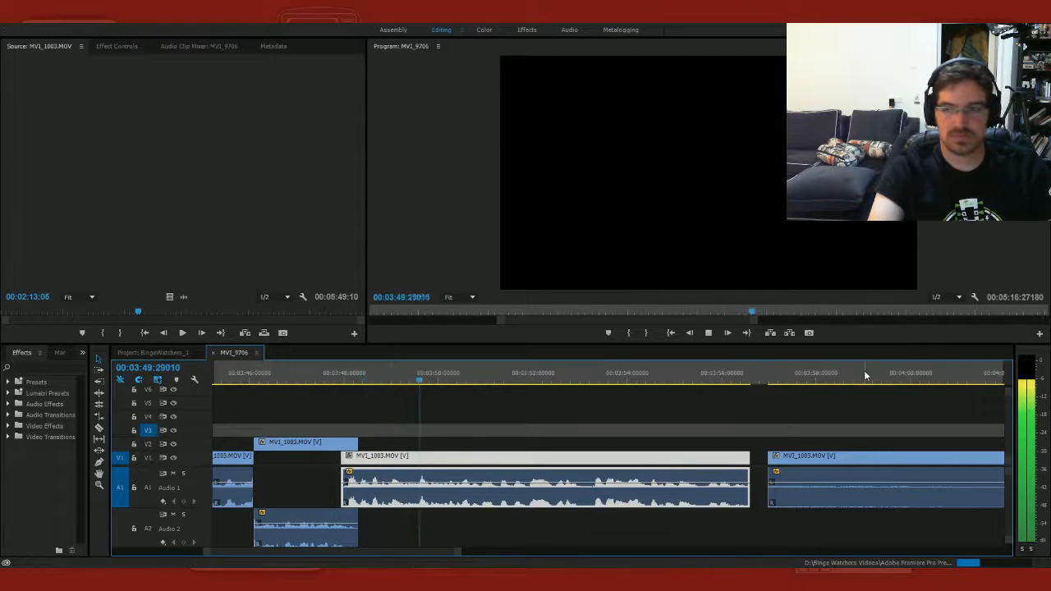
Step: Split the footage at about 00:04:09 where the next phrase begins, delete the silence before it, and close the gap
left_click(909, 376)
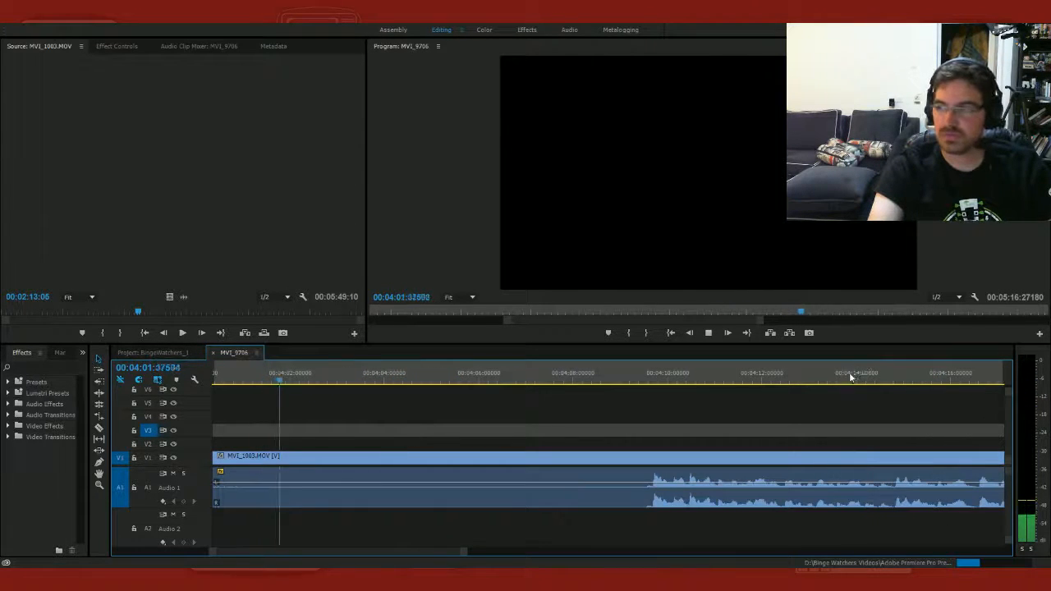
left_click(595, 374)
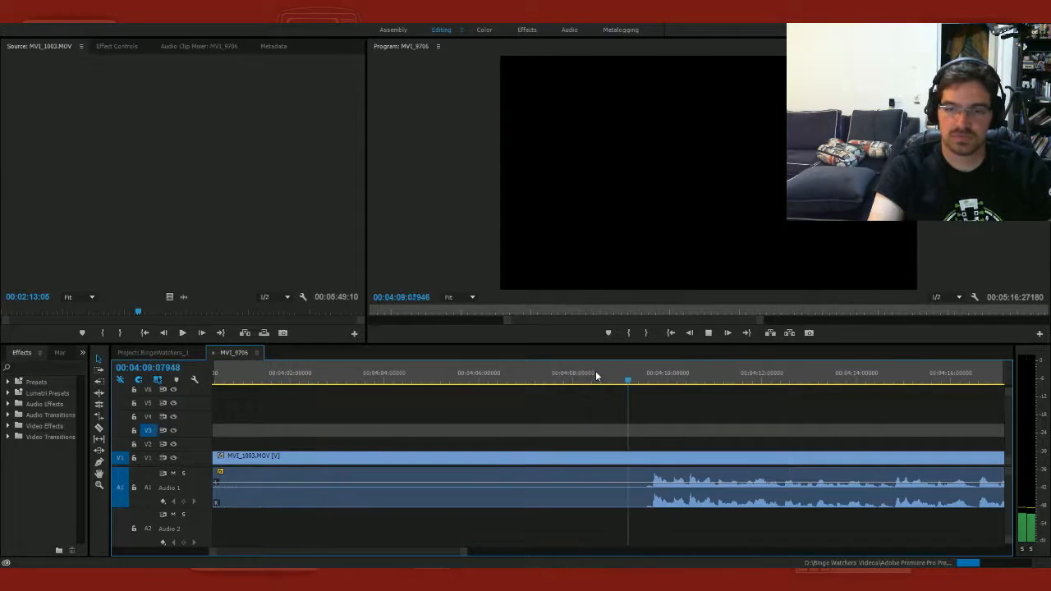
left_click(646, 377)
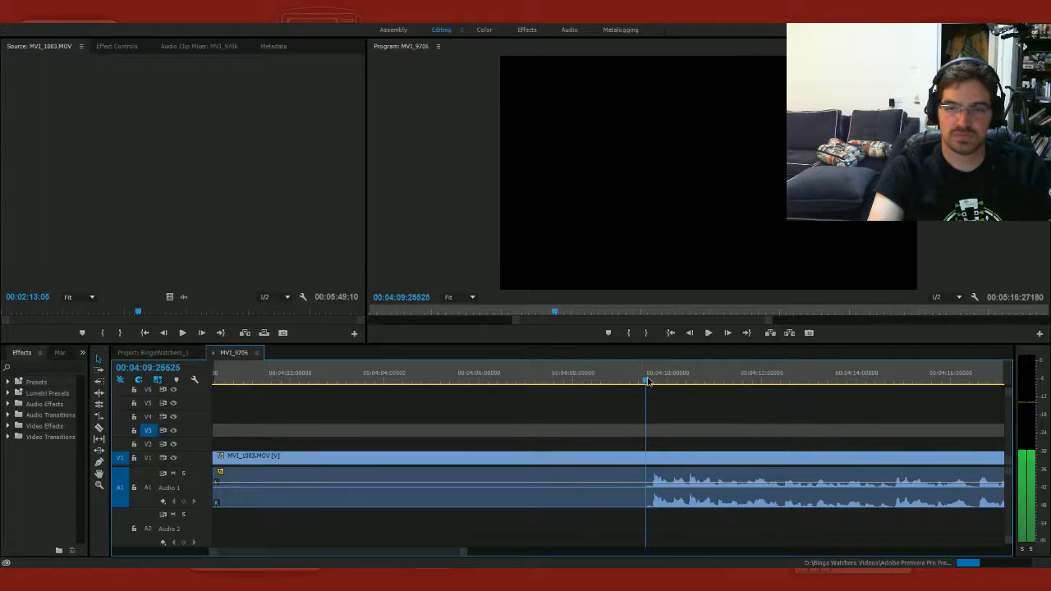
key("ctrl+k")
left_click(549, 497)
key("Delete")
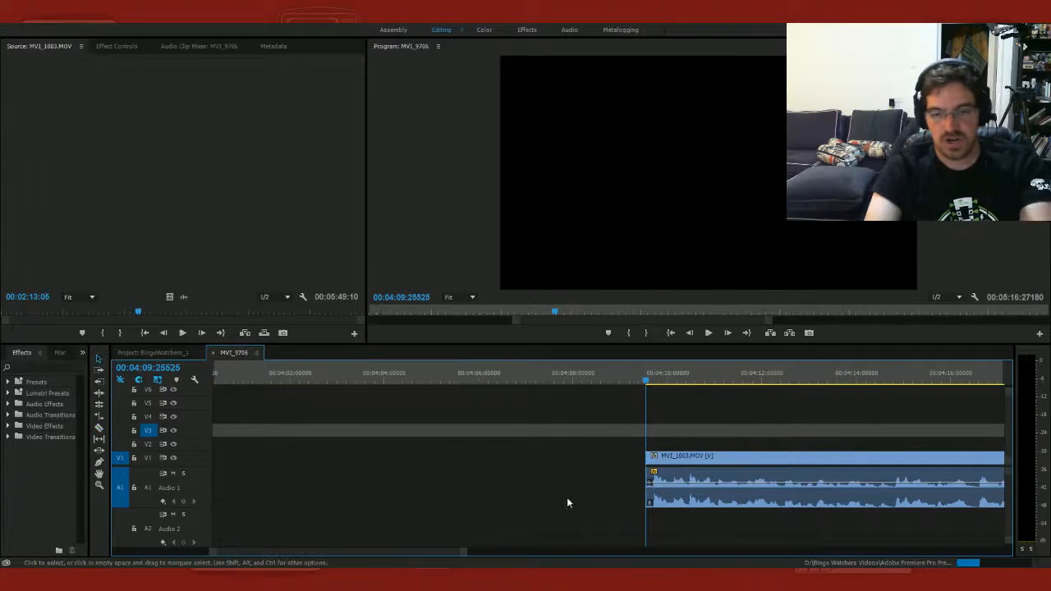
left_click(487, 481)
key("Delete")
Step: Cut off the last phrase's end before 00:03:57, move it to V2 and Audio 2, and slide the following clip slightly earlier
key("c")
left_click(314, 485)
key("v")
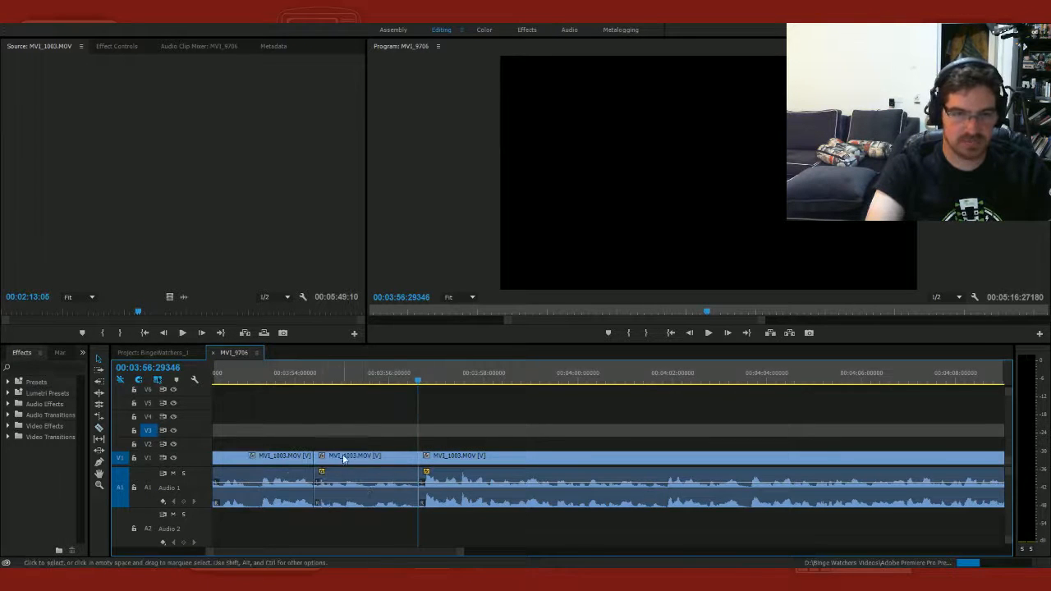
left_click_drag(353, 486, 356, 520)
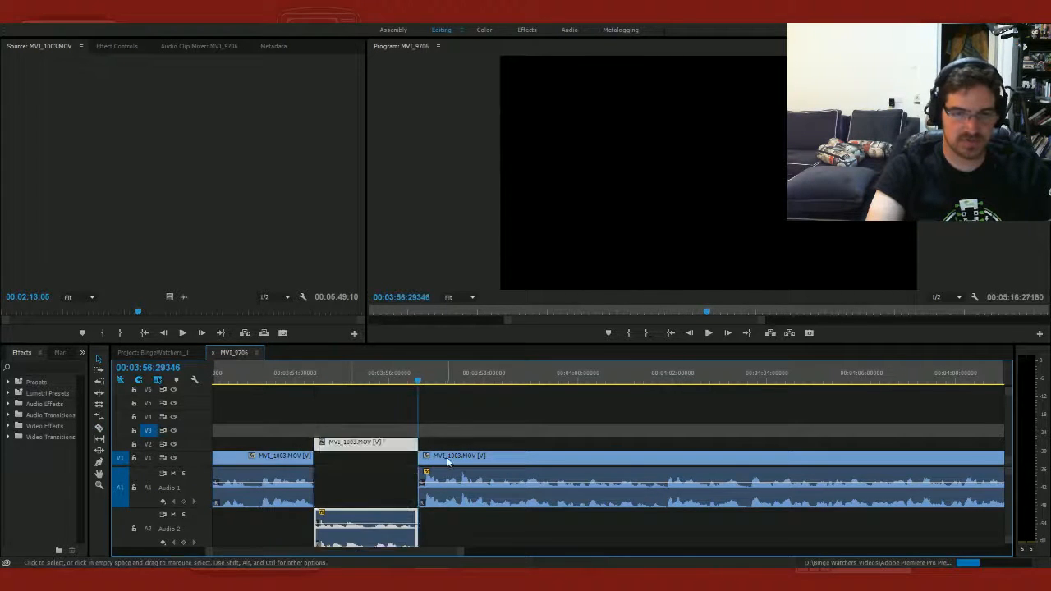
left_click_drag(450, 463, 435, 462)
Step: Play the overlap near 00:03:56 and nudge the following V1 clip slightly later
left_click(387, 381)
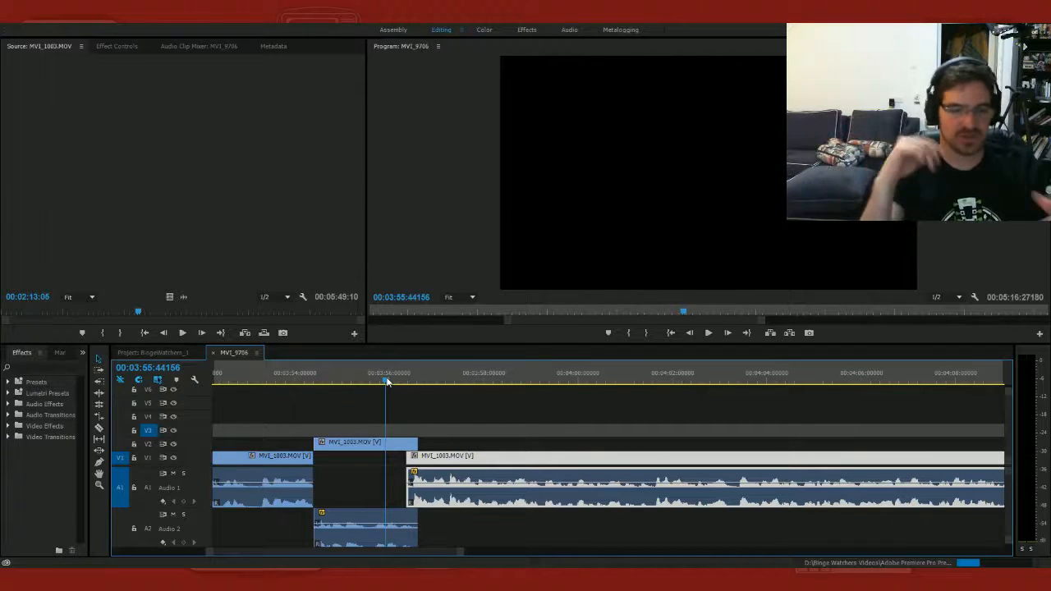
key("=")
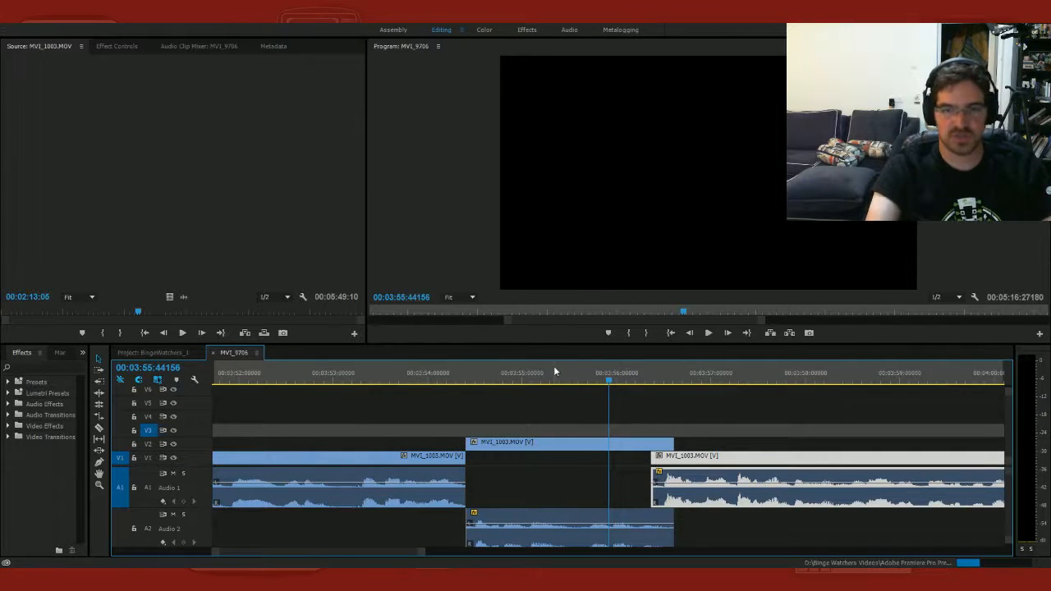
left_click(508, 369)
key("space")
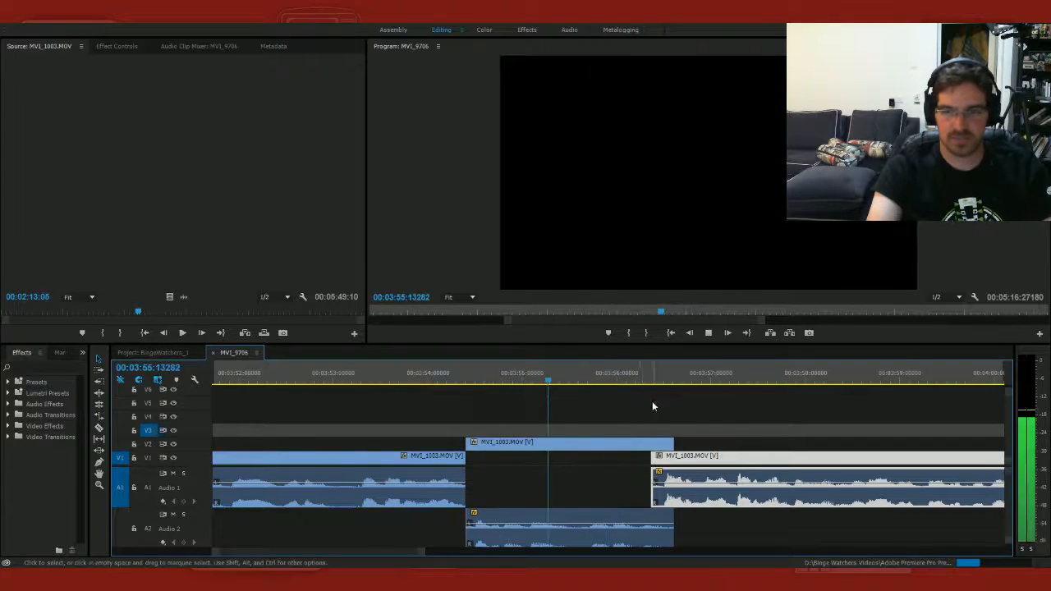
key("space")
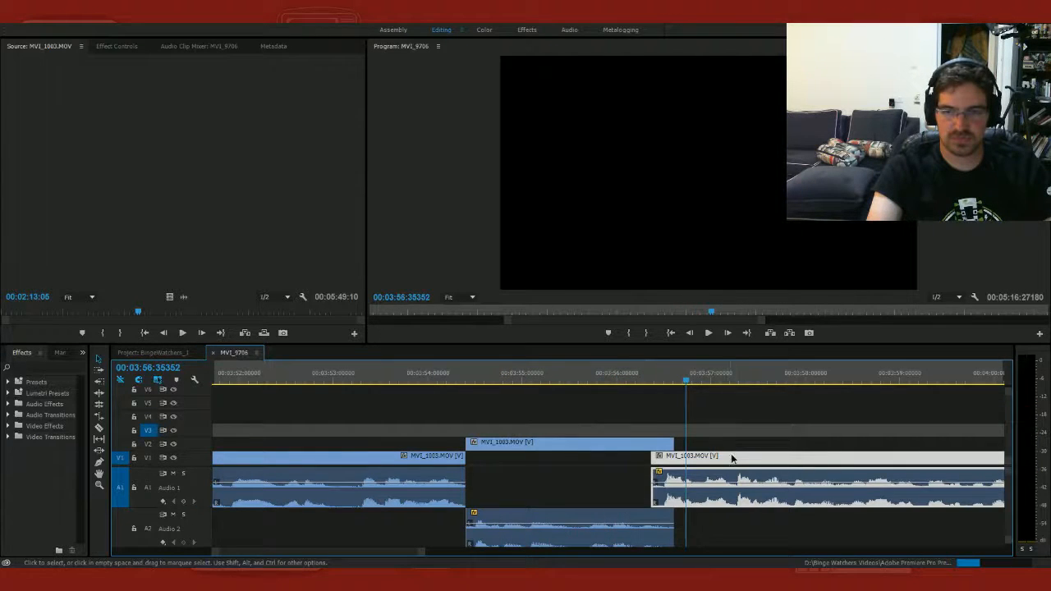
left_click_drag(732, 456, 739, 456)
left_click(575, 369)
key("space")
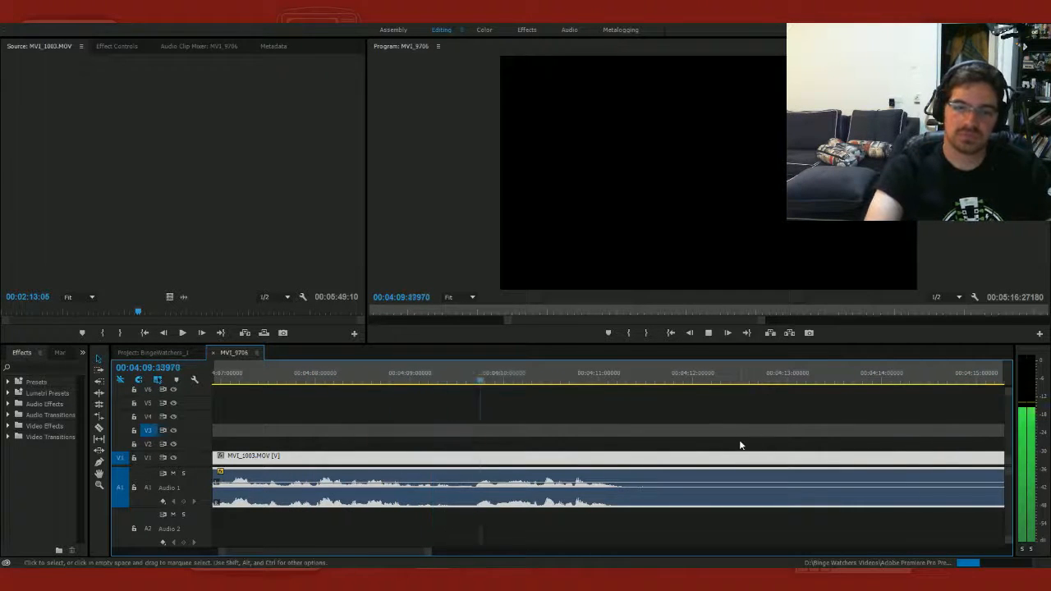
Step: Split MVI_1003.MOV at about 00:04:11 and 00:04:21 and delete the unused take between the cuts
key("space")
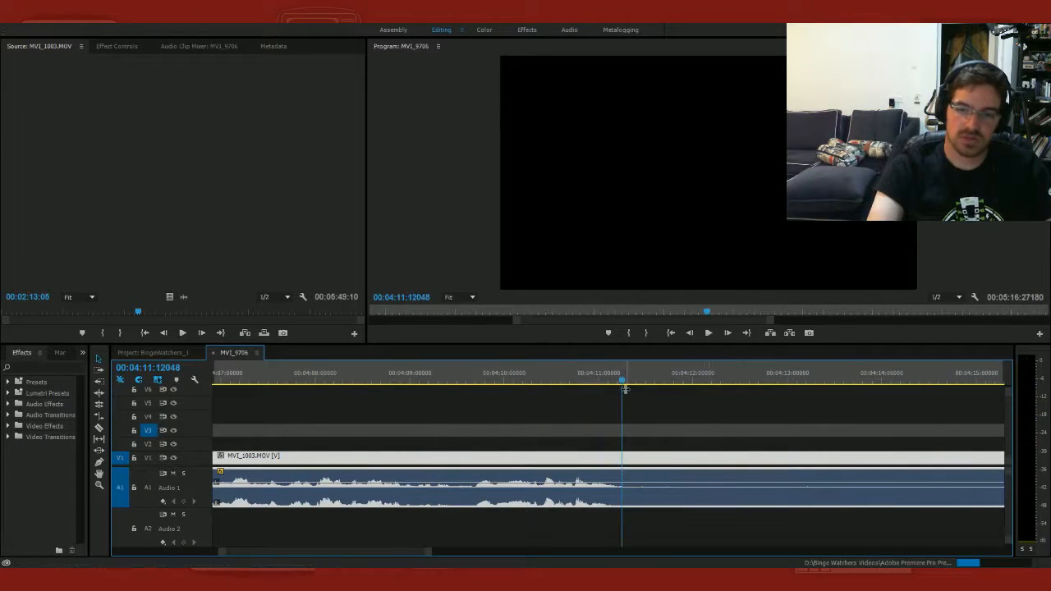
left_click(627, 462)
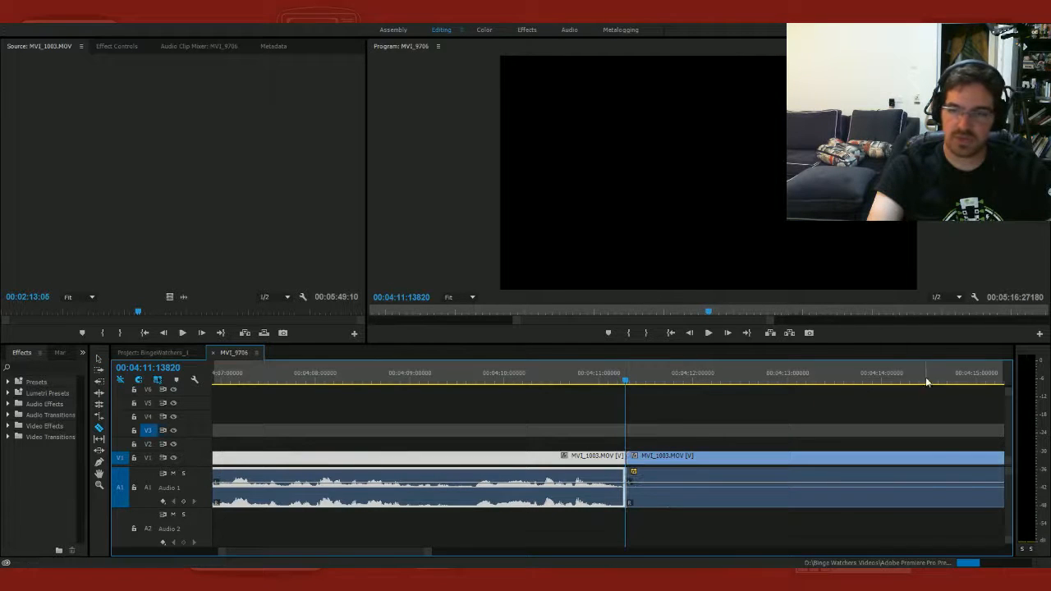
left_click(962, 374)
key("space")
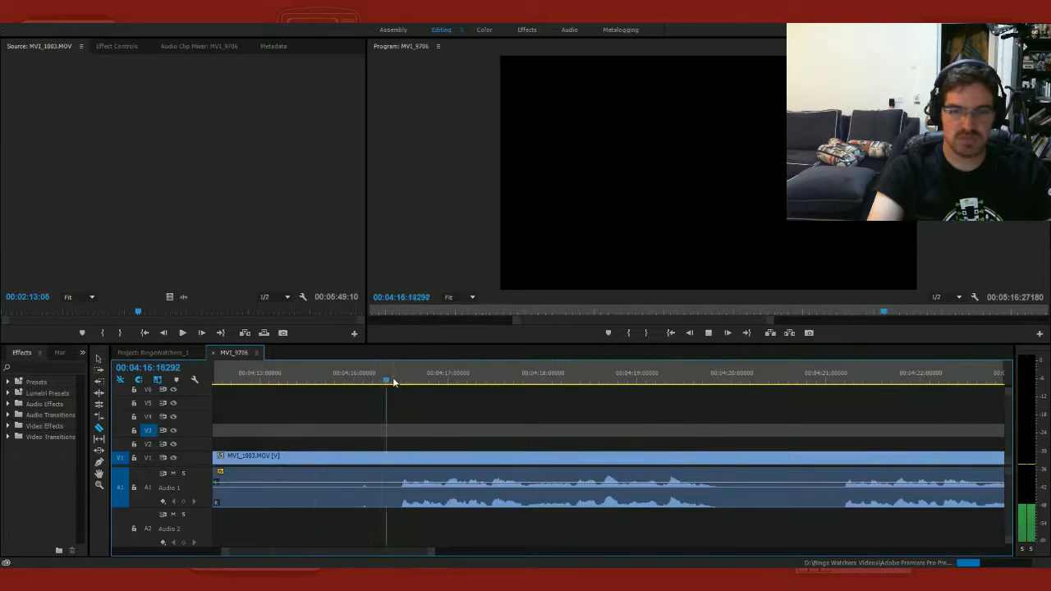
key("space")
left_click(846, 375)
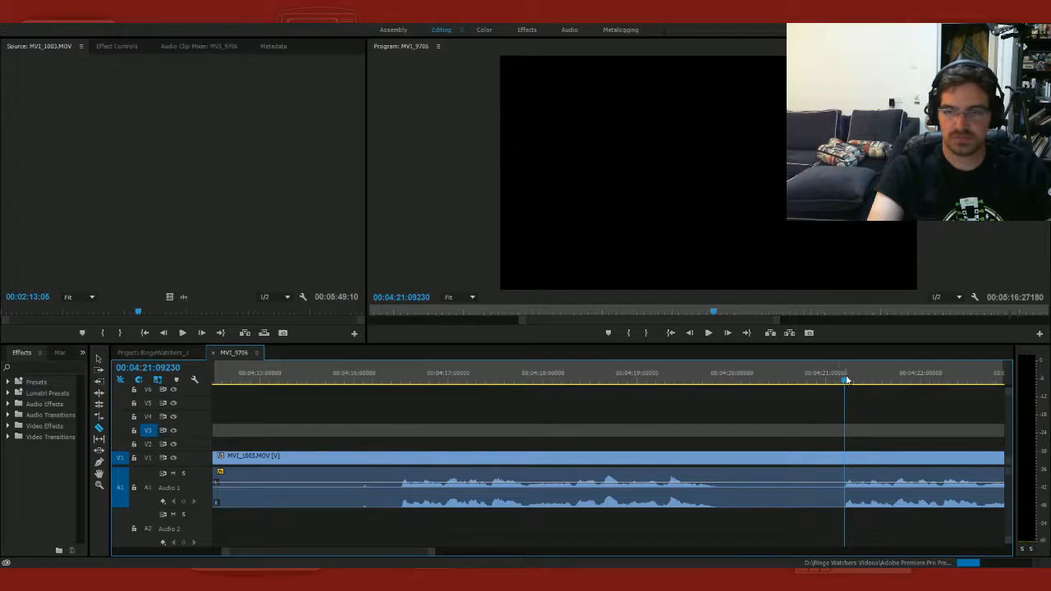
left_click(848, 457)
key("v")
left_click(777, 471)
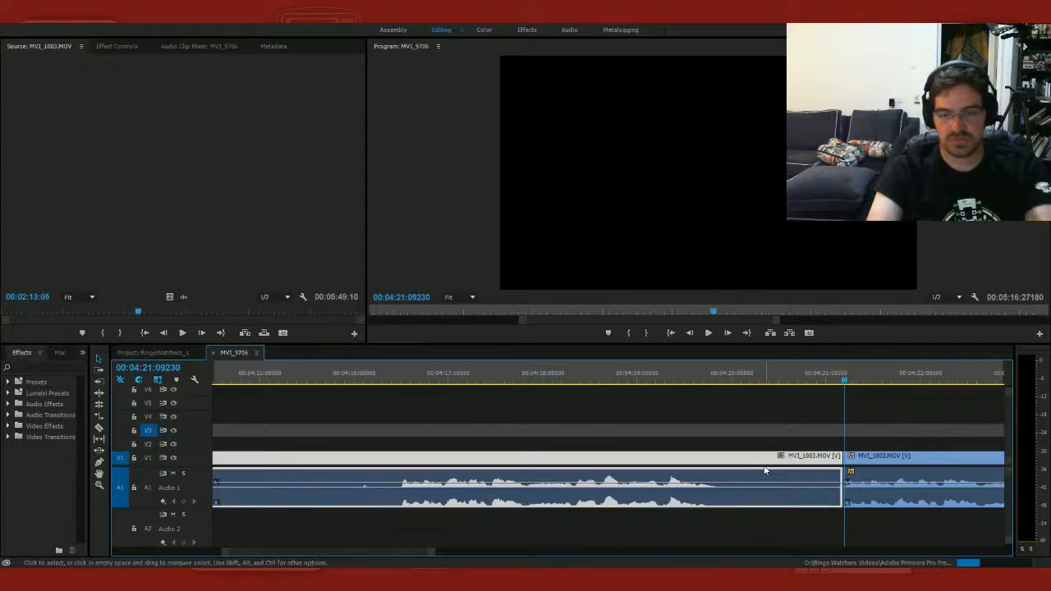
key("Delete")
key("Up")
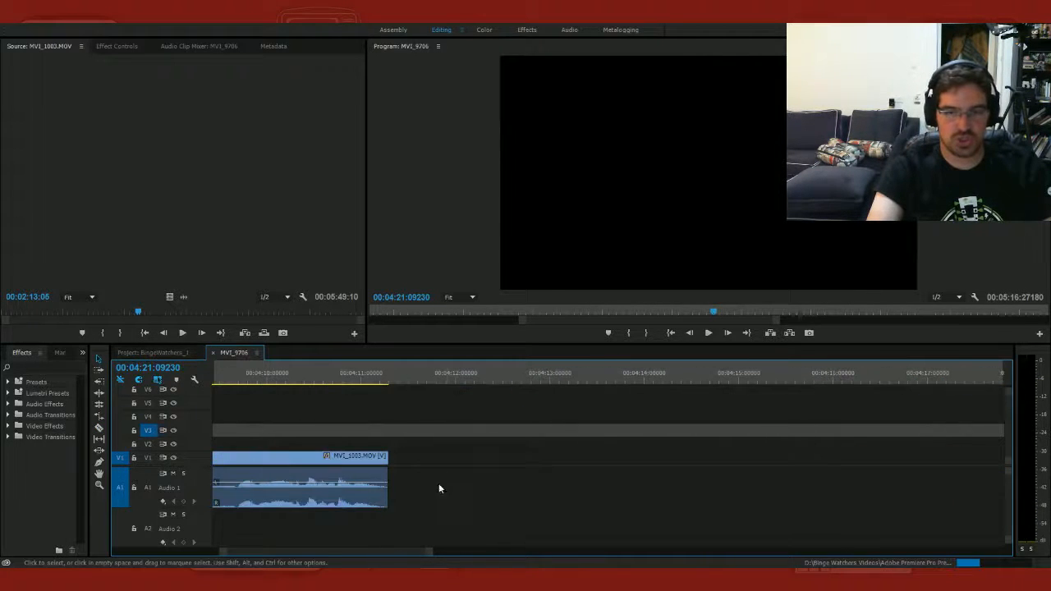
Step: Close the gap at about 00:04:11, then overlap the clips by moving the earlier phrase's cut-off end to V2 and Audio 2
left_click(448, 485)
key("Delete")
key("c")
left_click(298, 478)
key("v")
left_click_drag(329, 460, 334, 444)
left_click_drag(328, 511, 330, 529)
left_click_drag(400, 460, 385, 459)
Step: Play the new overlap near 00:04:10 and the kept take that follows it
left_click(327, 371)
key("space")
key("space")
left_click(322, 376)
key("space")
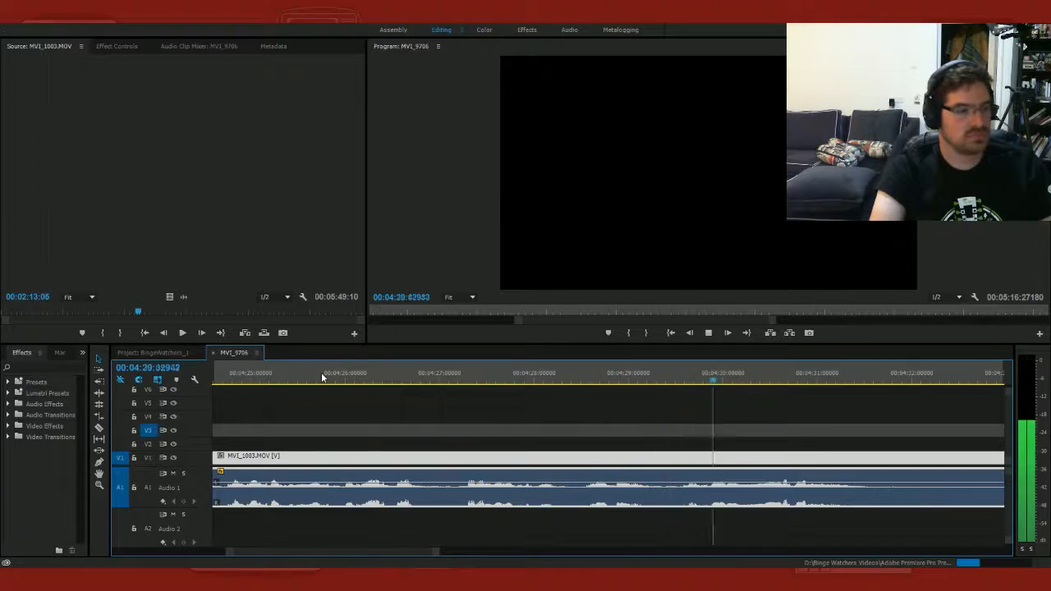
Step: Split MVI_1003.MOV at about 00:04:31 where the speech ends and delete the leftover footage after the cut
key("space")
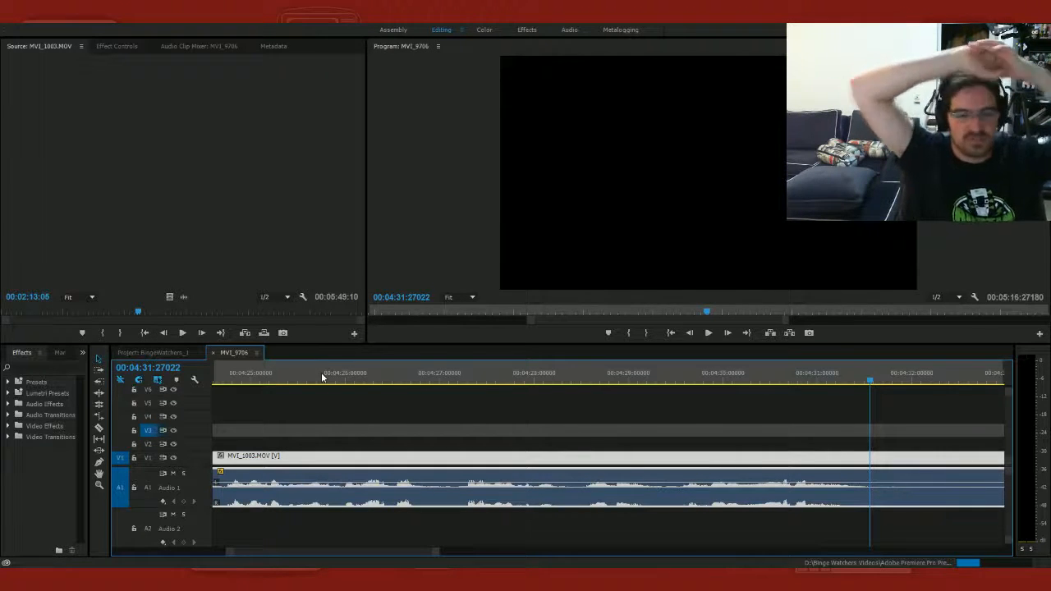
key("c")
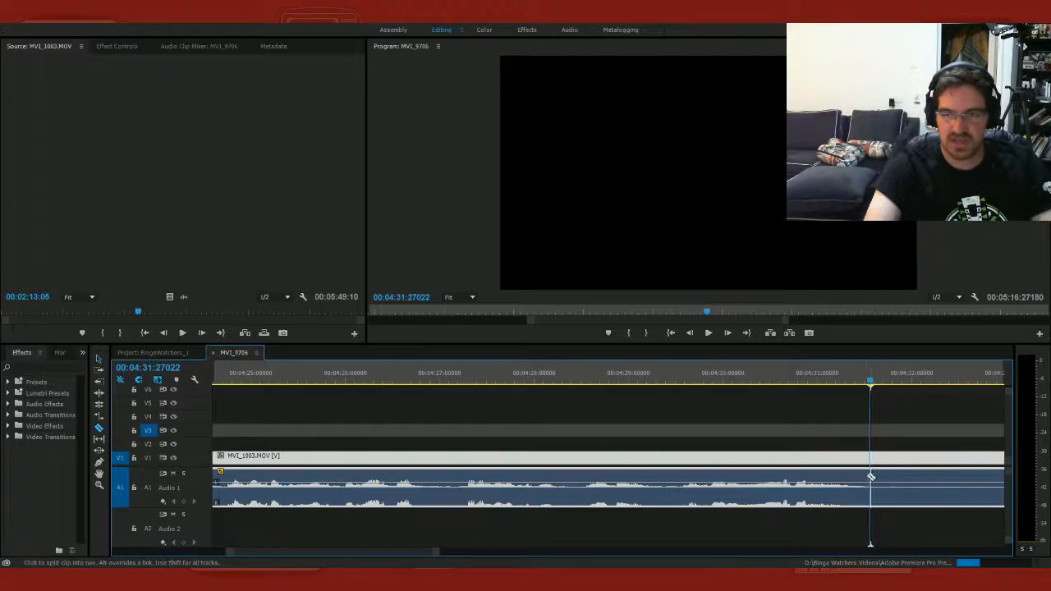
left_click(874, 476)
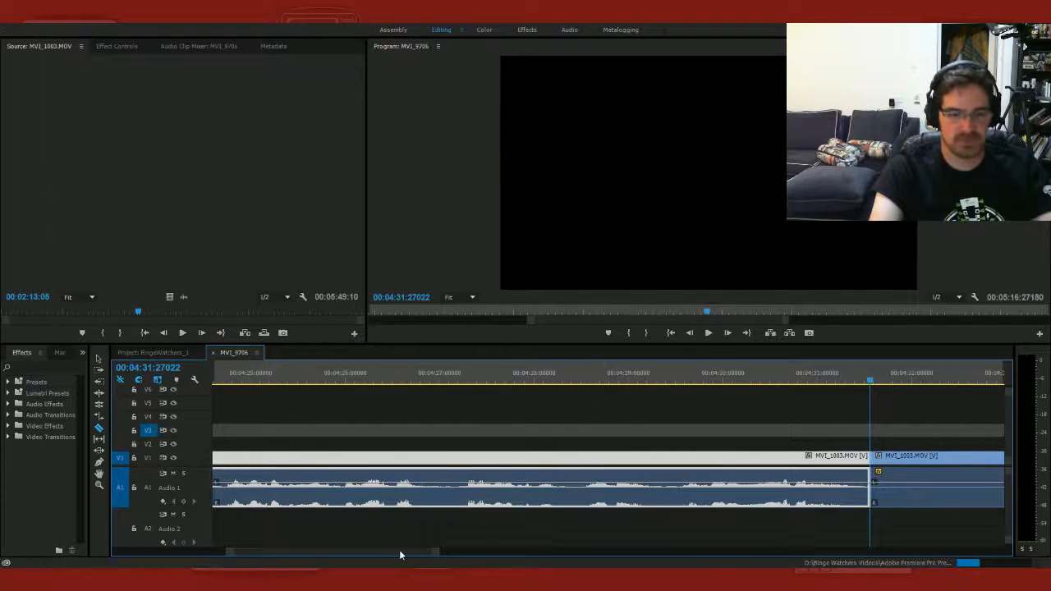
key("v")
scroll(368, 548, "down", 5)
scroll(368, 549, "down", 1)
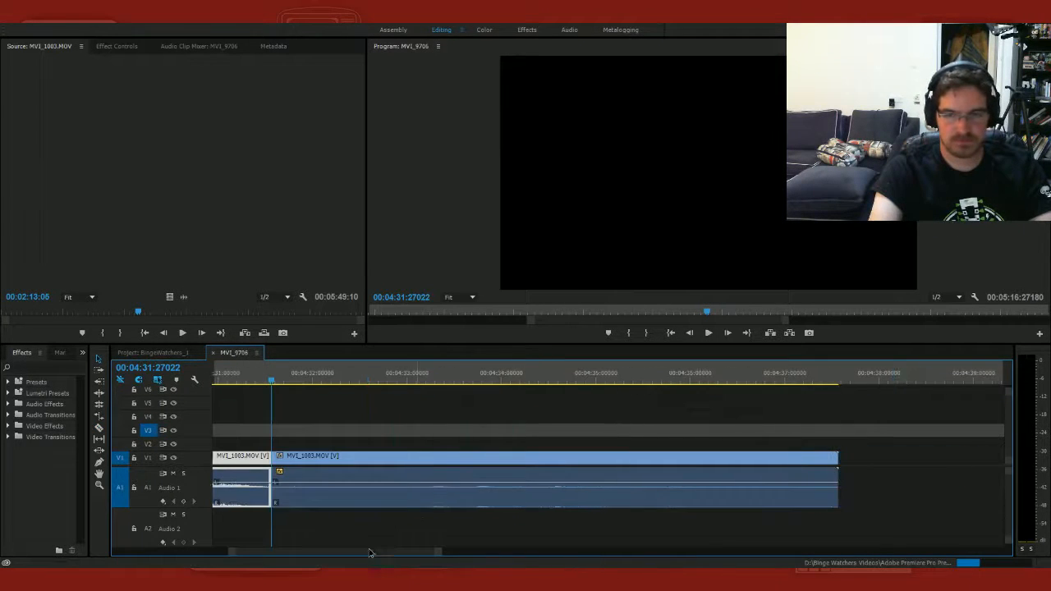
left_click(421, 504)
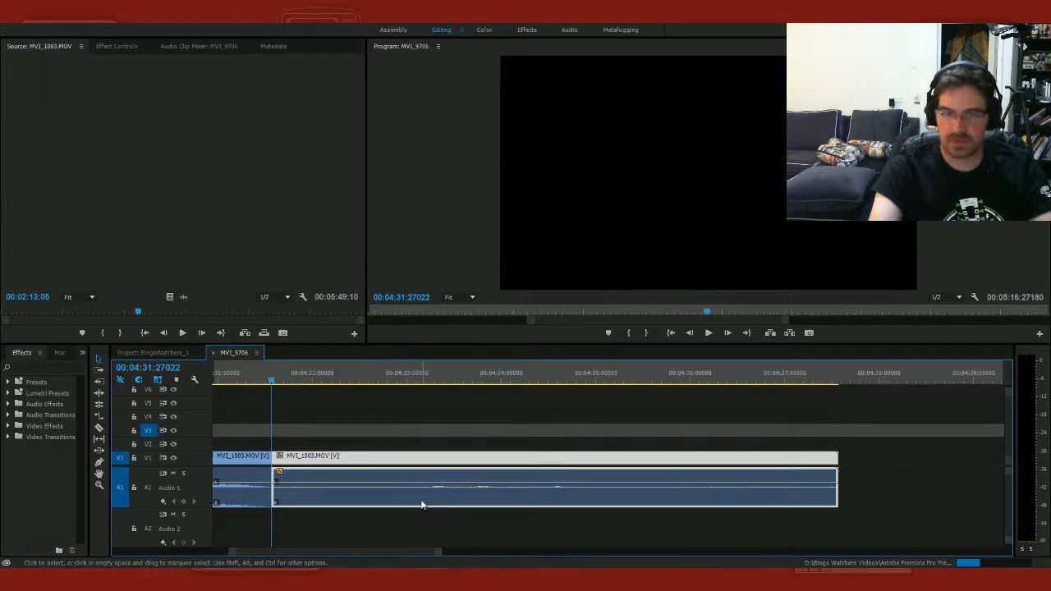
key("Delete")
Step: Select the remaining clips on V2, V4 to V6 and Audio 2 beyond the talking footage and place the playhead at about 00:04:48
key("minus")
key("minus")
key("minus")
key("minus")
key("minus")
key("minus")
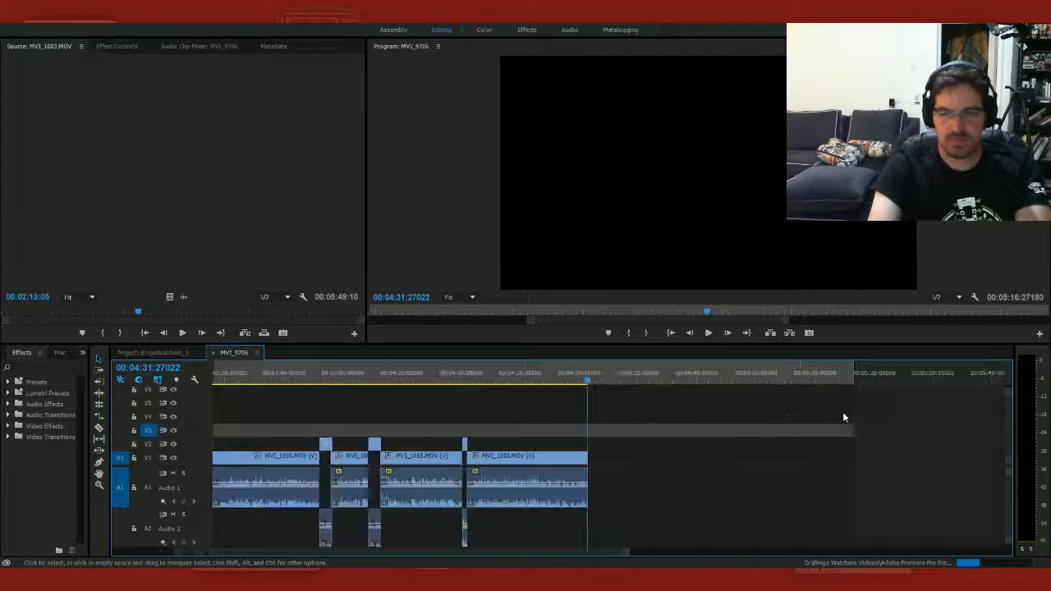
key("minus")
left_click_drag(712, 376, 396, 534)
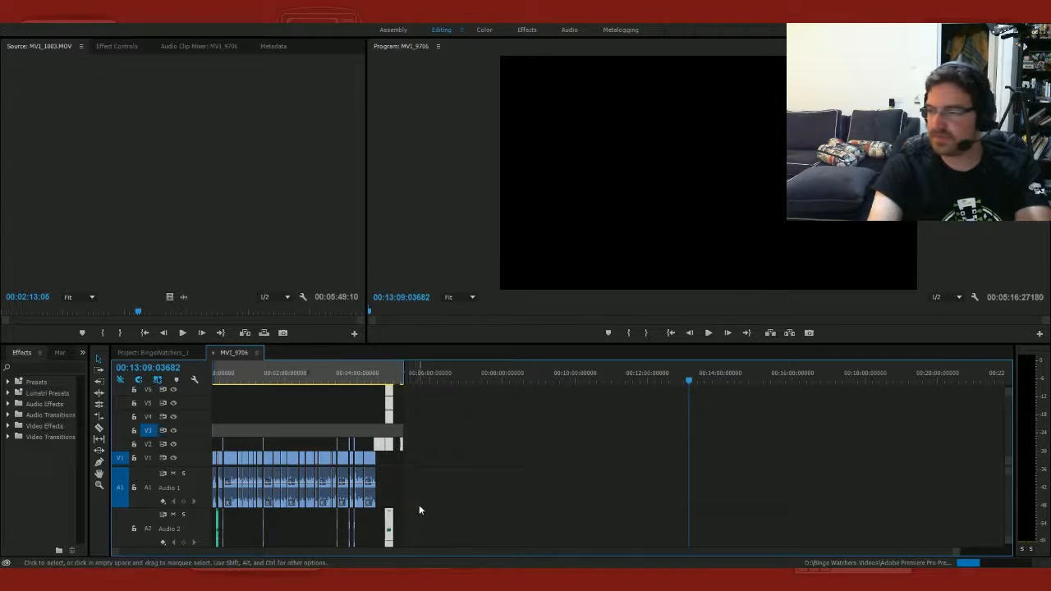
key("=")
left_click(246, 369)
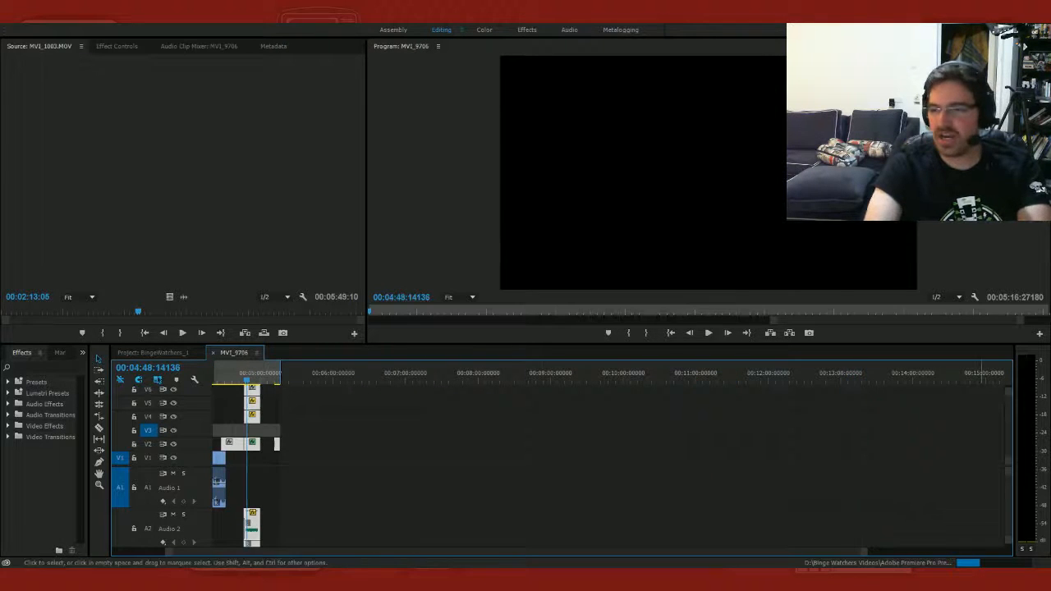